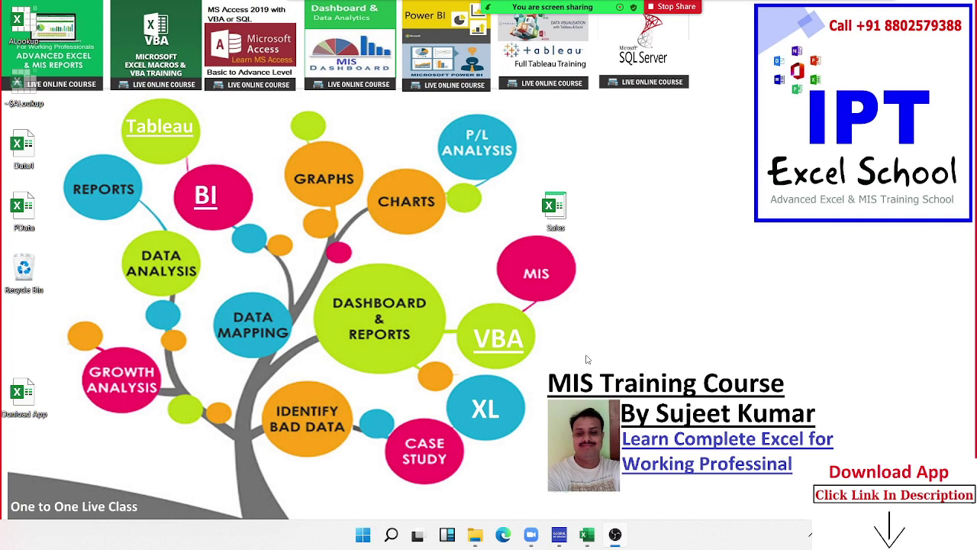
Launch Excel by searching for 'excel' from the Start menu
right_click(339, 367)
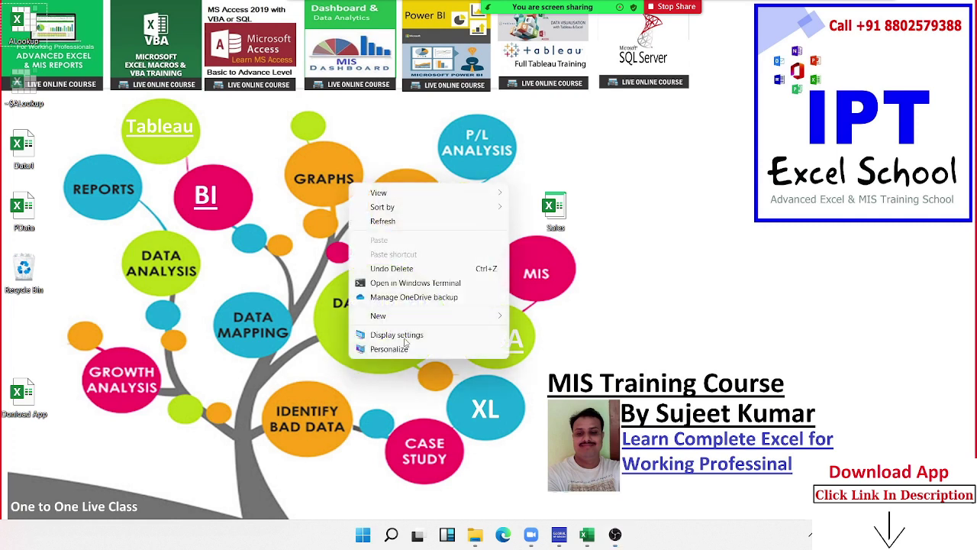
click(401, 223)
key(super)
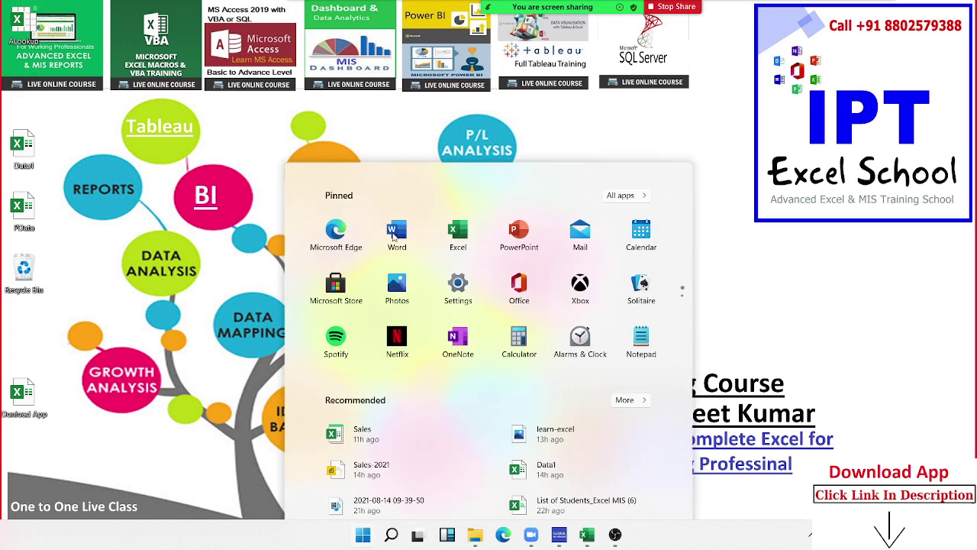
text(excel)
click(365, 233)
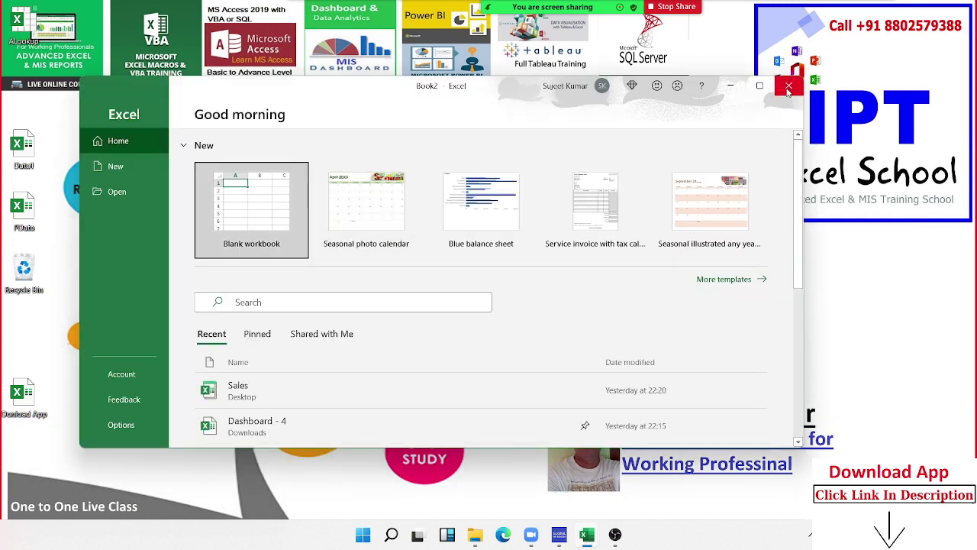
Maximise Excel and start a new blank workbook
click(760, 85)
click(200, 138)
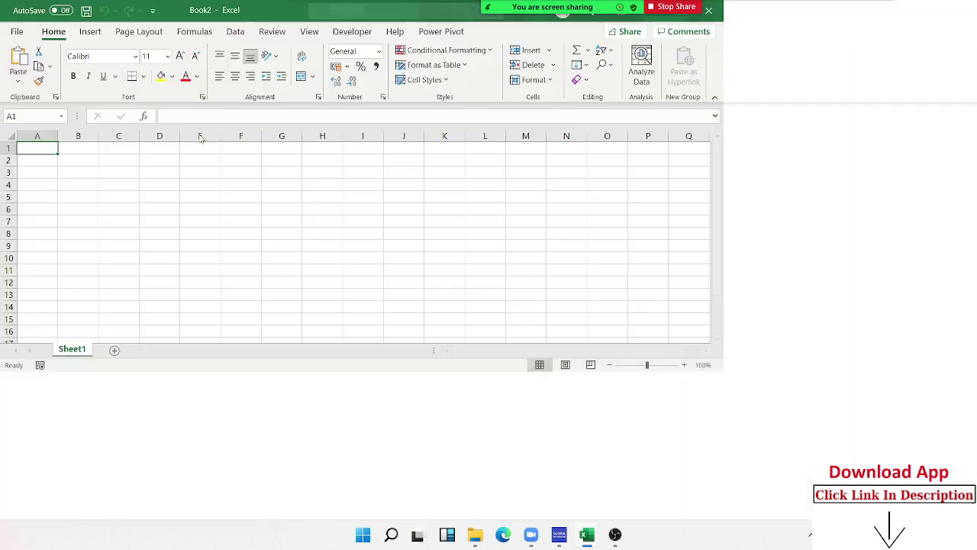
click(200, 138)
Open the Visual Basic editor maximised and delete the ALookup function code from Module1
click(352, 32)
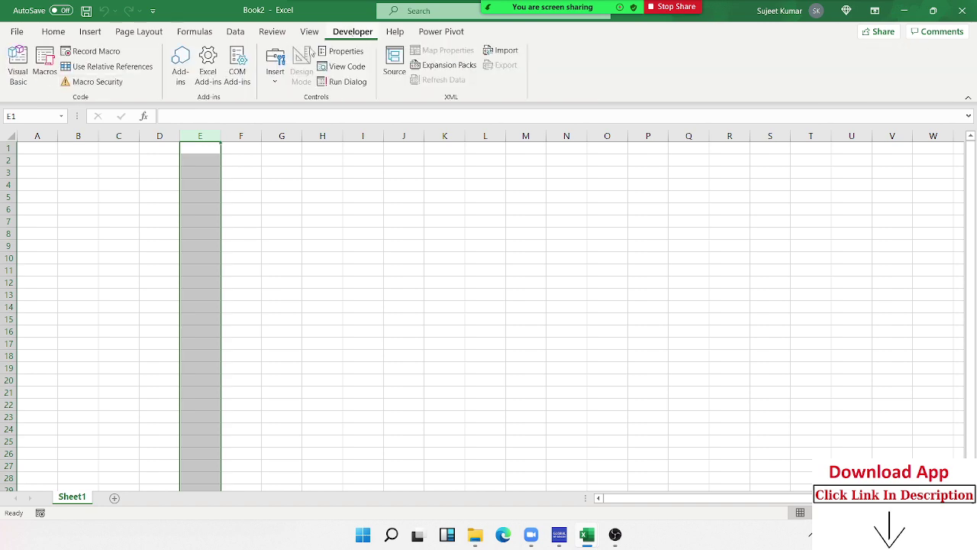
click(19, 81)
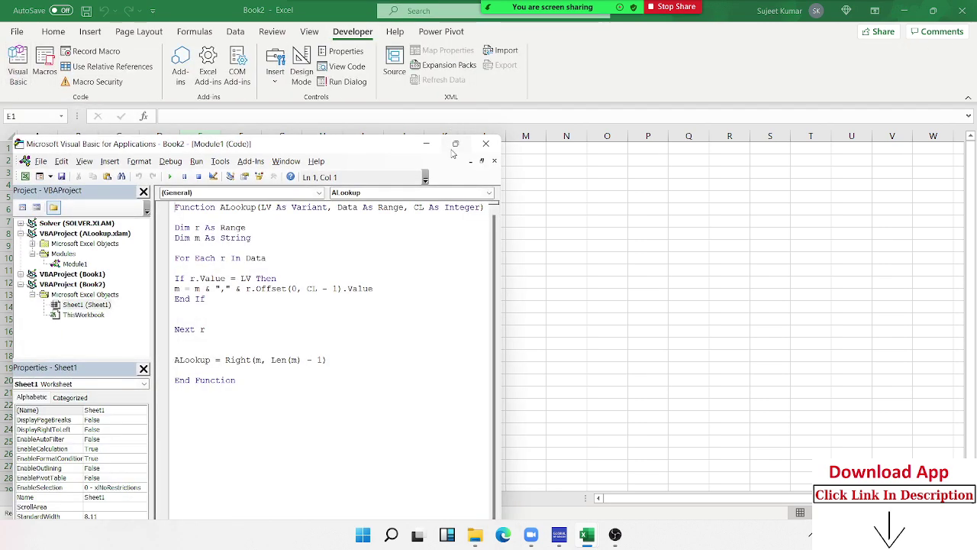
click(455, 143)
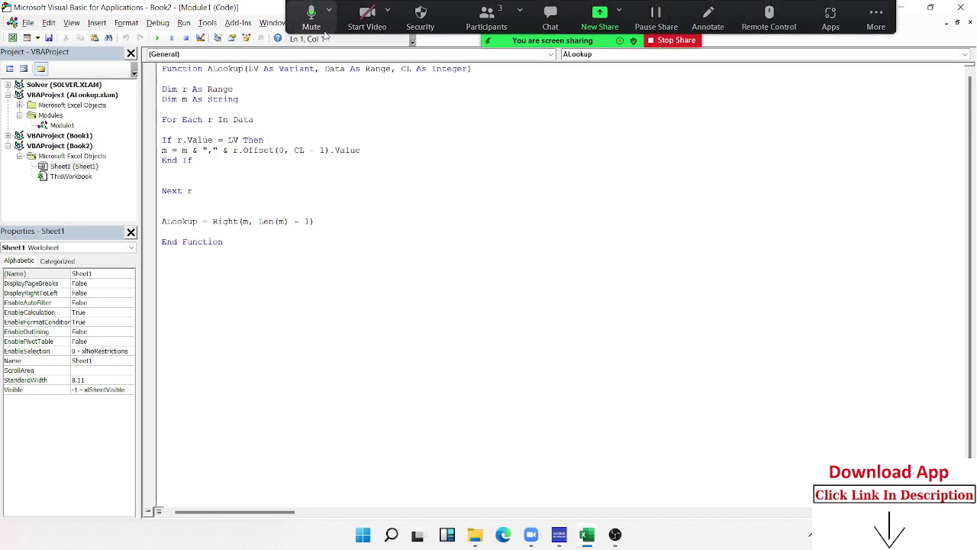
mouse_move(316, 266)
mouse_down()
mouse_move(173, 128)
mouse_move(150, 68)
mouse_up()
key(Delete)
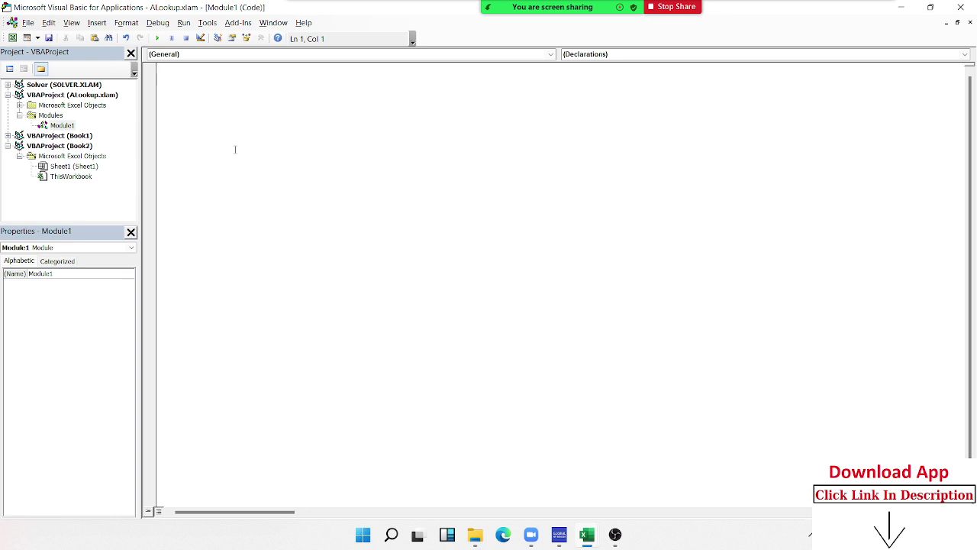
Insert a new module containing an empty Sub rr() procedure
click(8, 96)
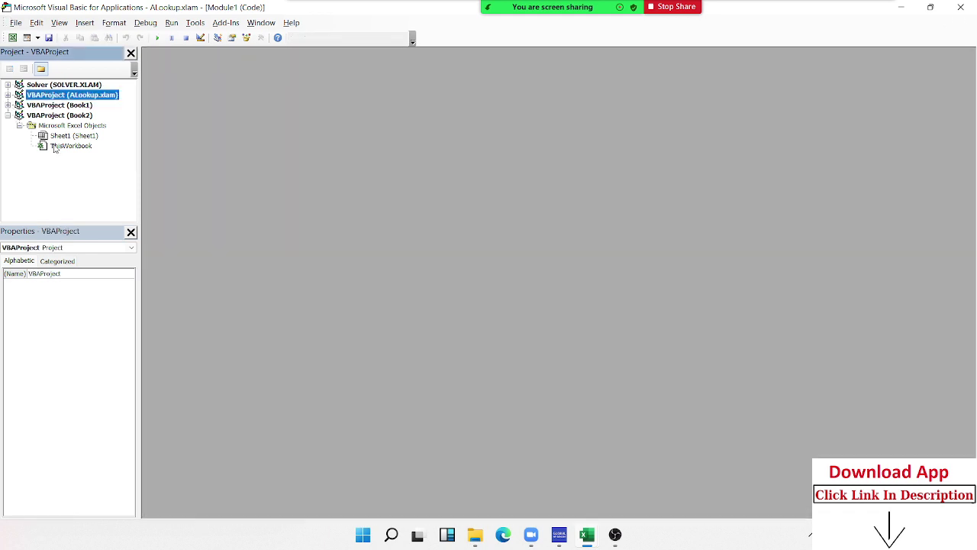
click(87, 26)
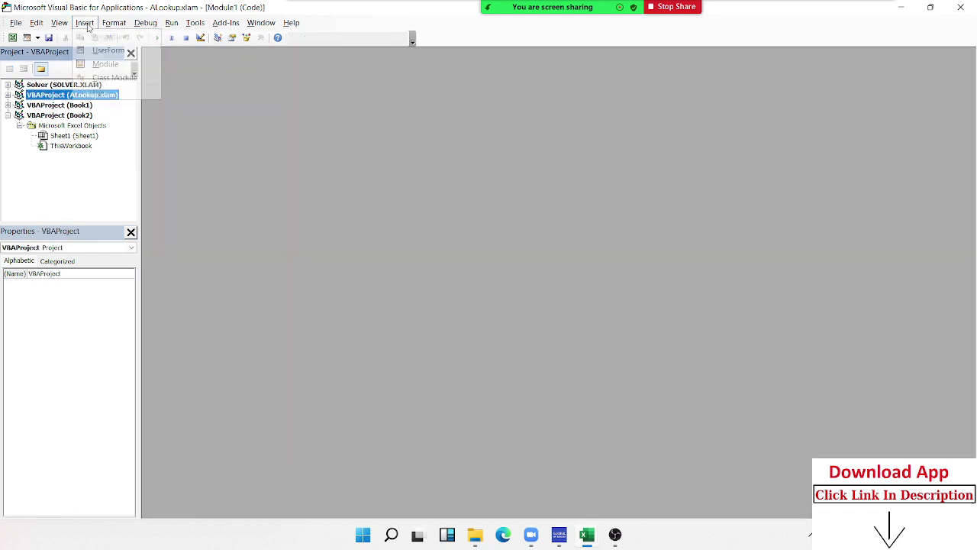
click(122, 66)
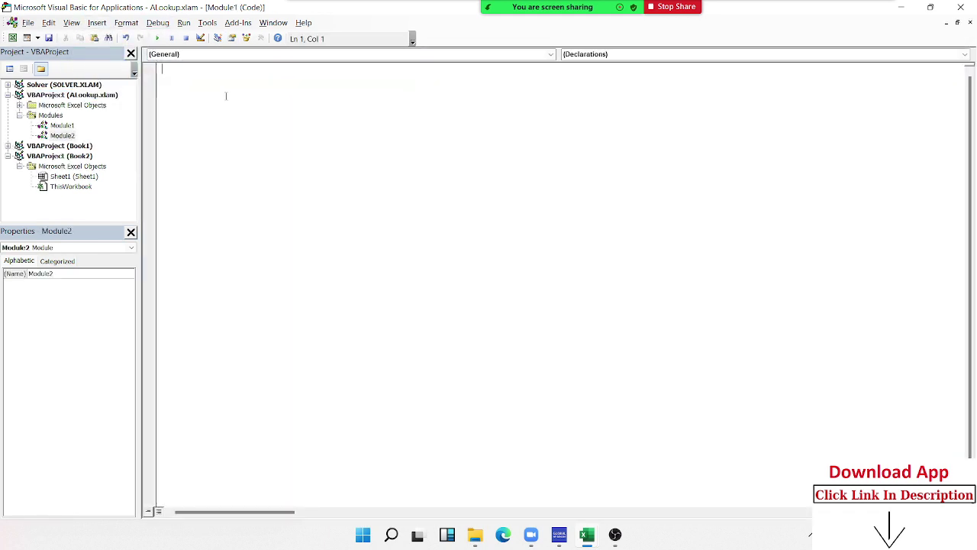
text(sub)
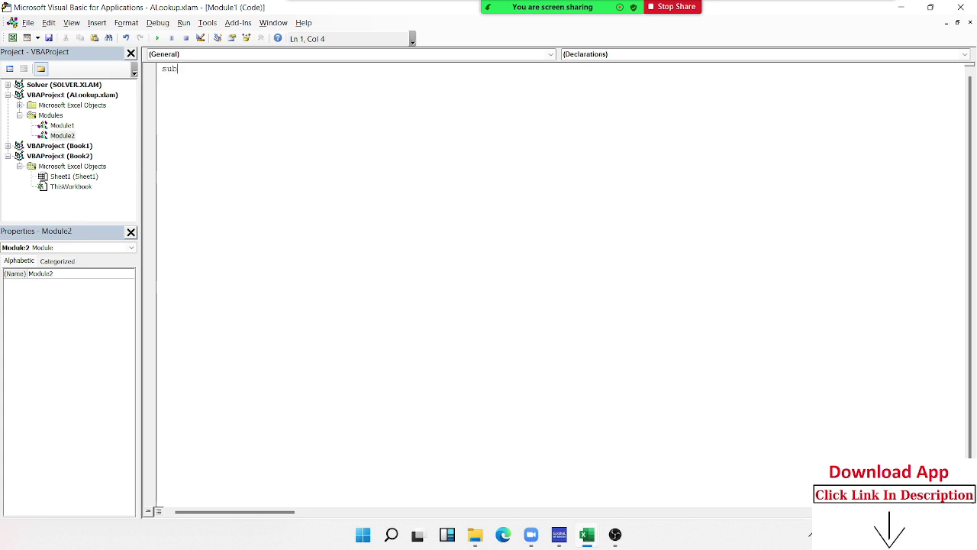
text( rr()
key(Return)
key(Return)
key(Return)
key(Return)
Browse the modules and projects in the Project Explorer, then close the VBA editor
right_click(57, 128)
click(55, 135)
right_click(44, 138)
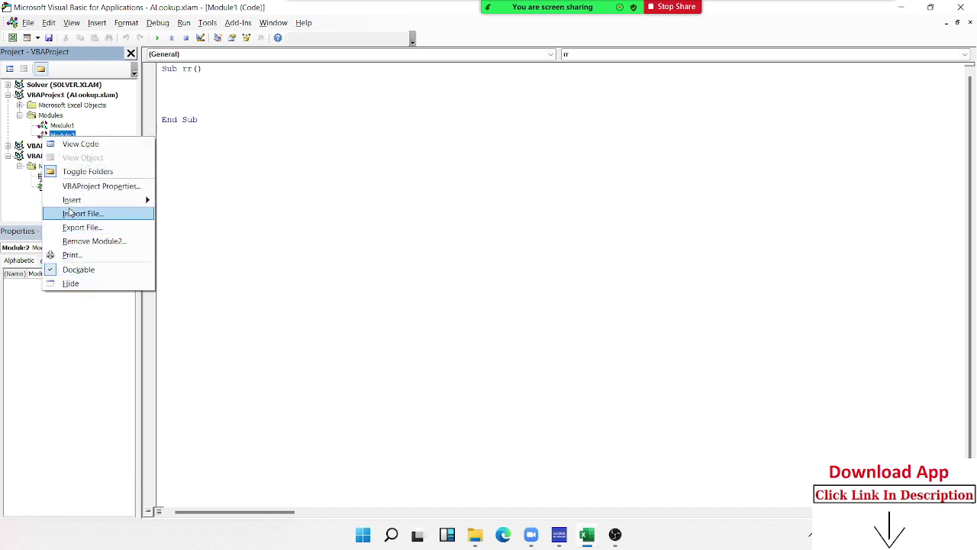
click(19, 189)
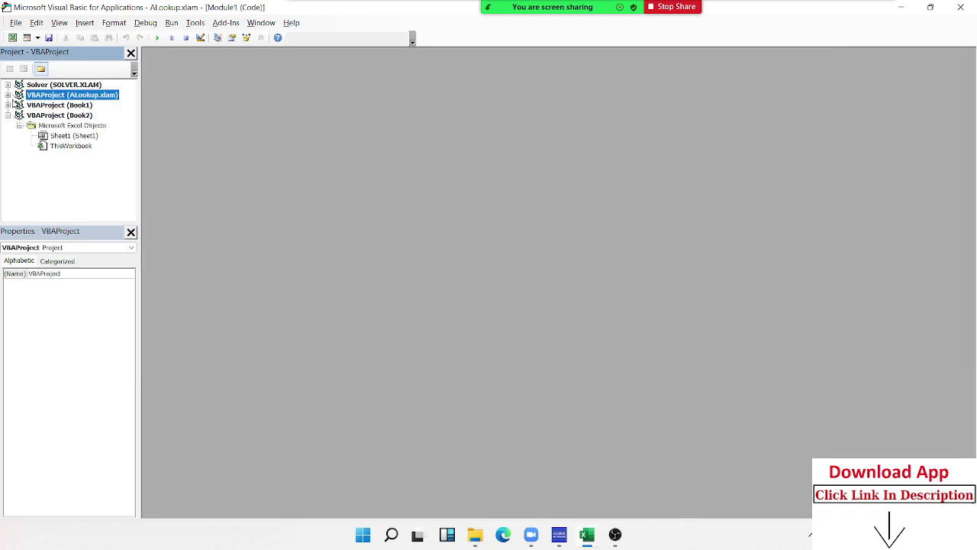
click(14, 105)
click(7, 105)
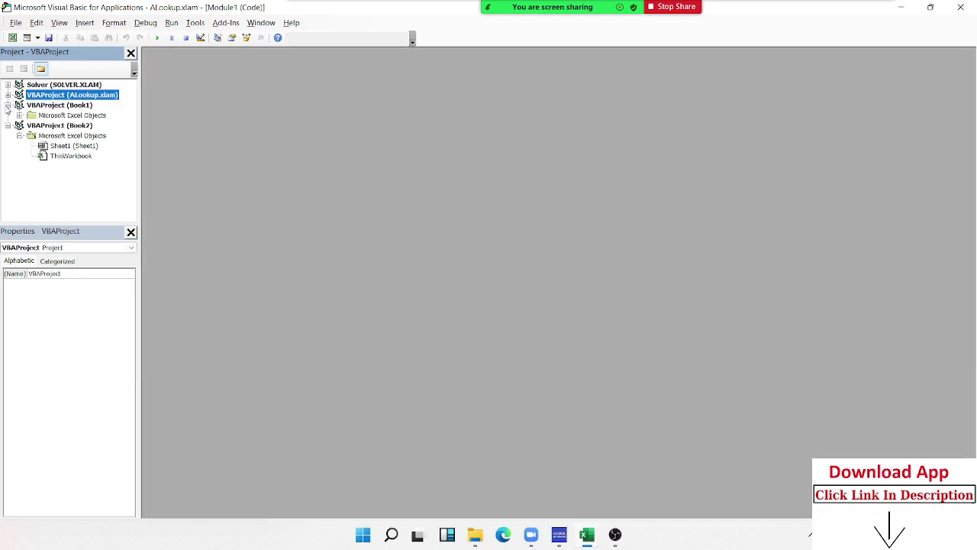
click(8, 105)
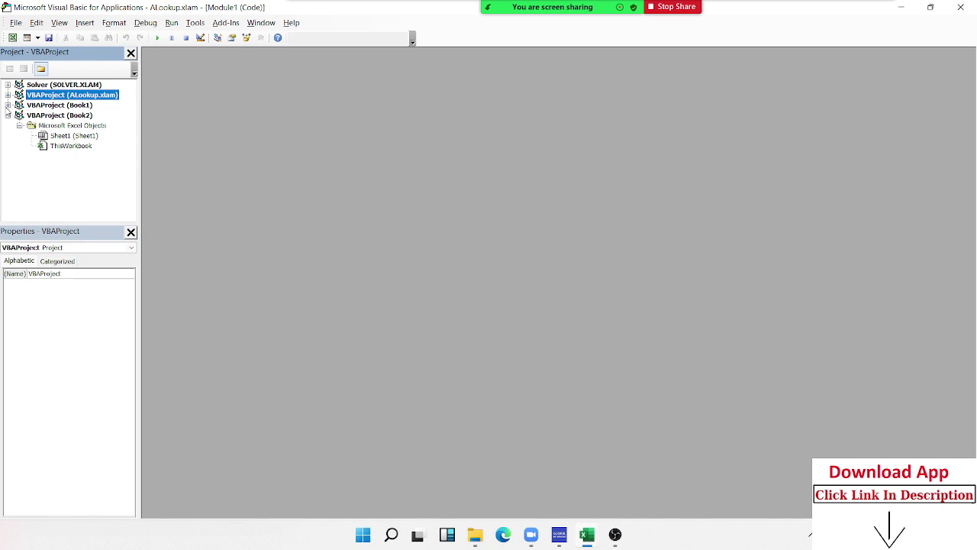
click(55, 125)
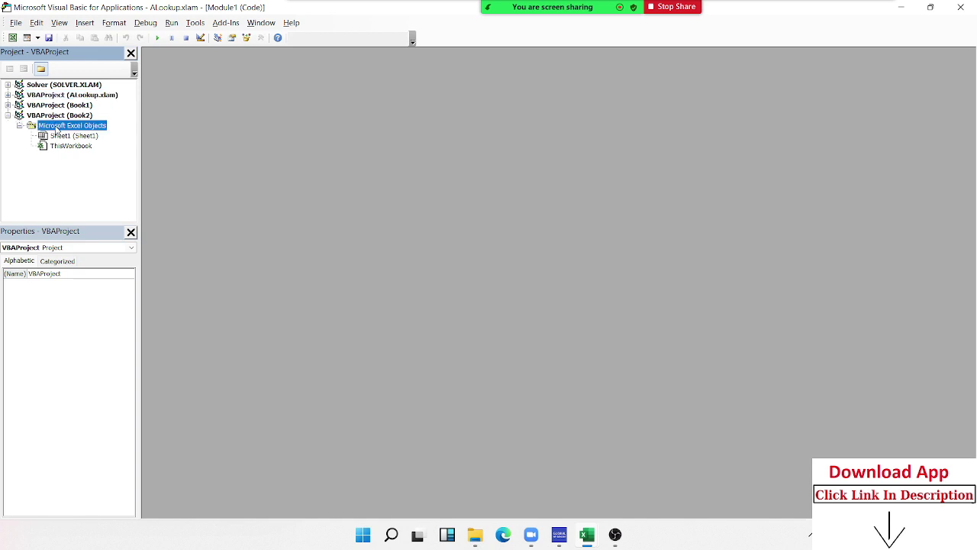
click(8, 115)
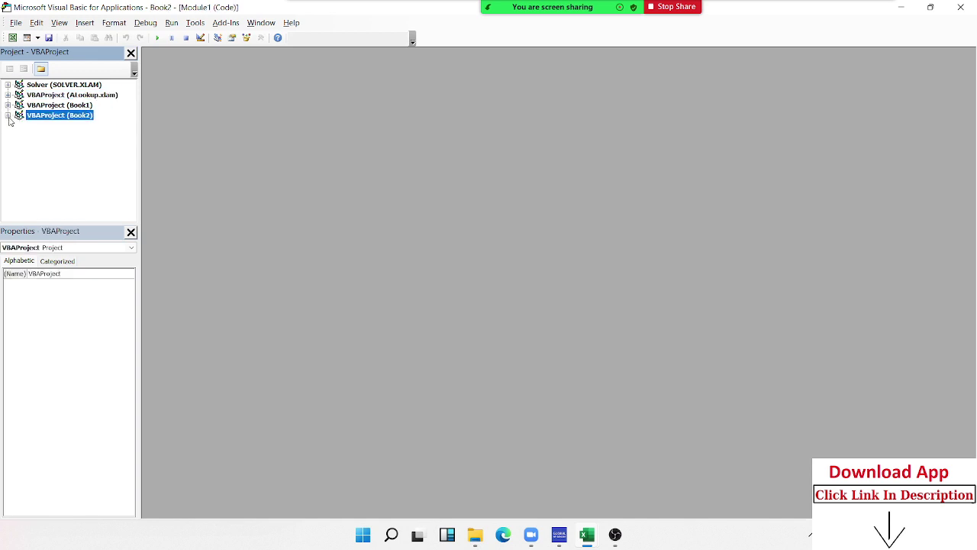
click(959, 10)
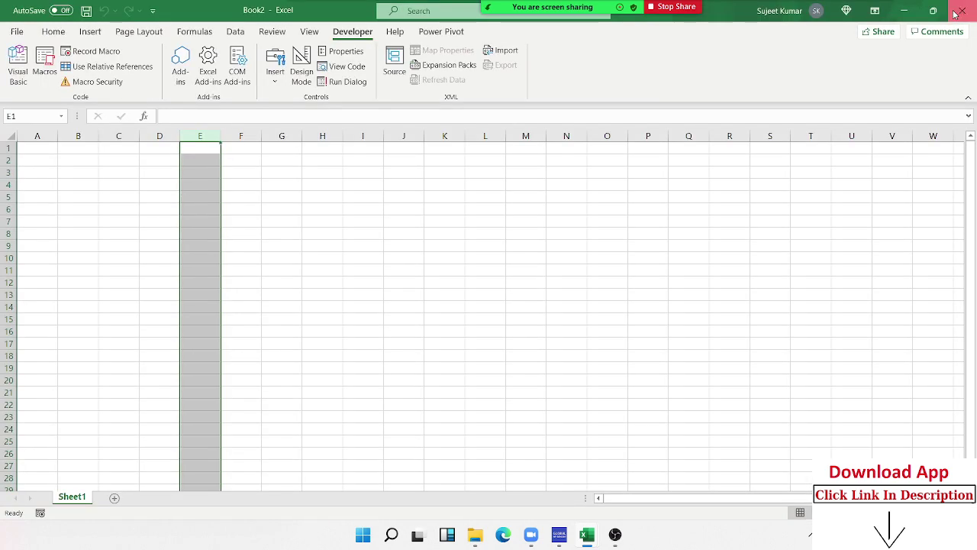
Close the Book2 and Book1 workbooks
click(958, 10)
mouse_move(578, 543)
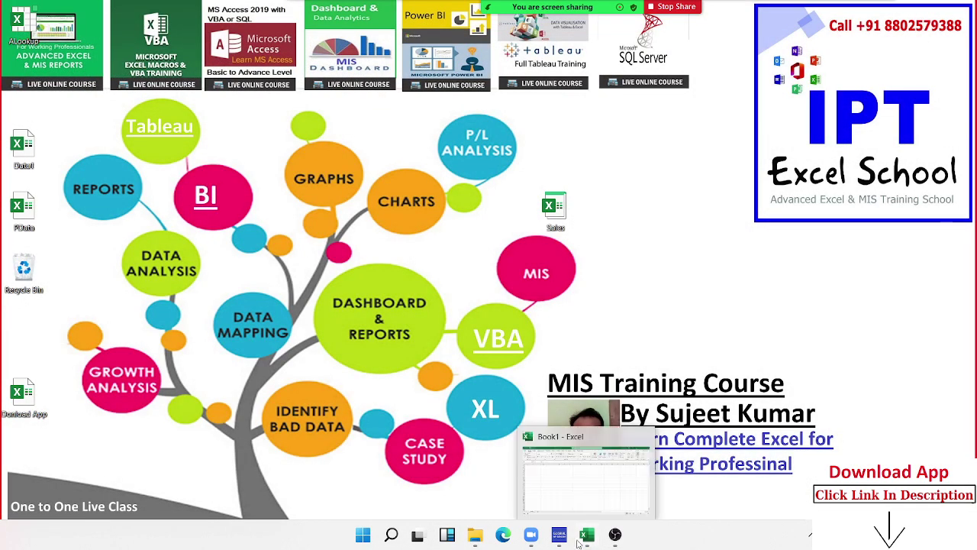
click(584, 450)
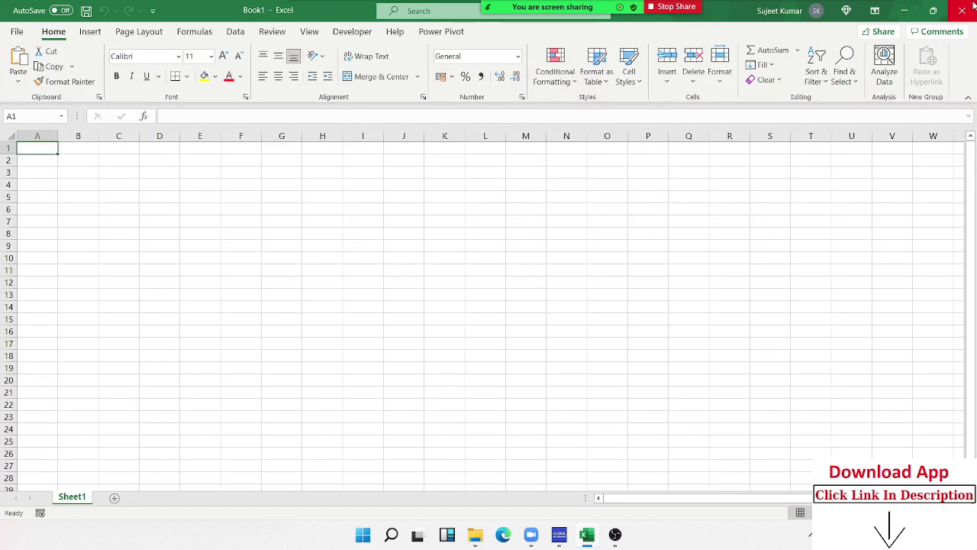
click(962, 9)
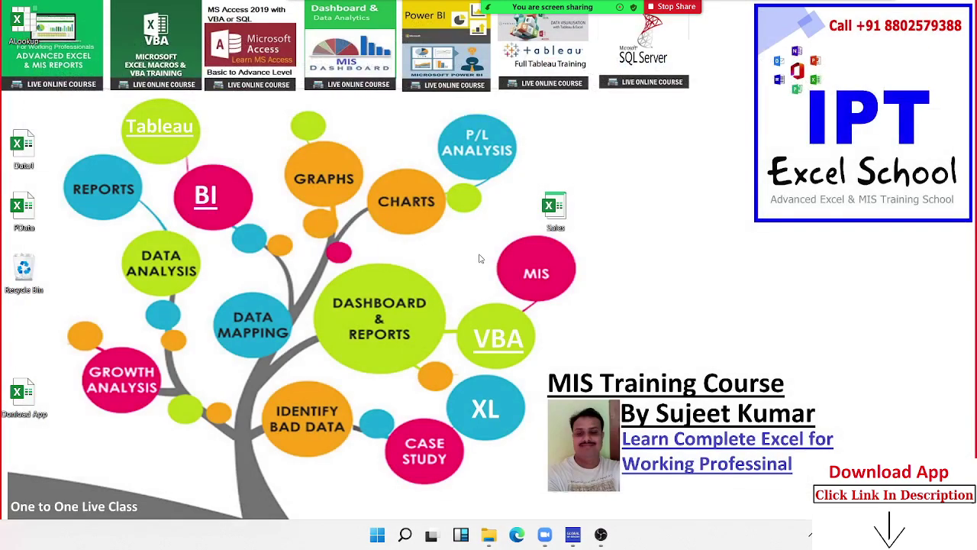
Relaunch Excel, start a blank workbook, and open the Visual Basic editor from Developer
key(super)
text(exce)
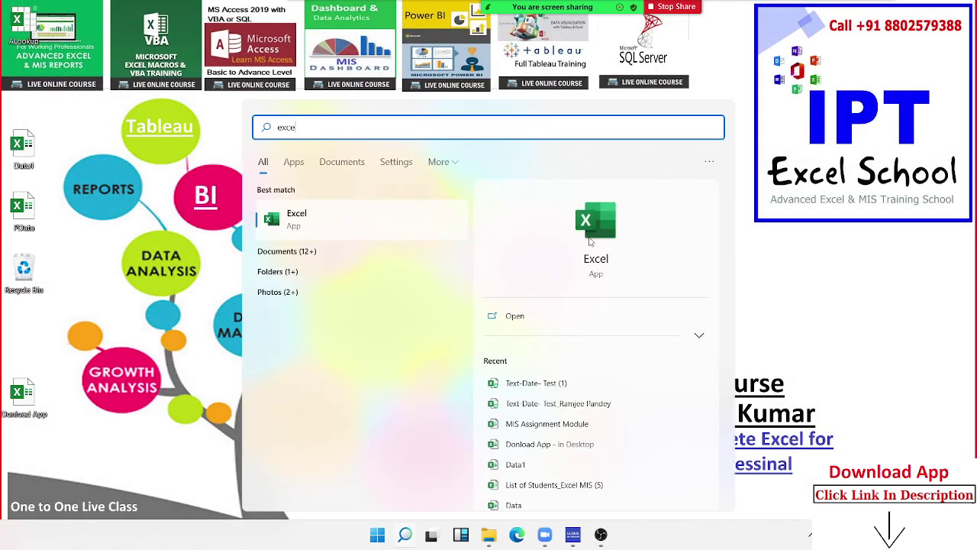
click(603, 219)
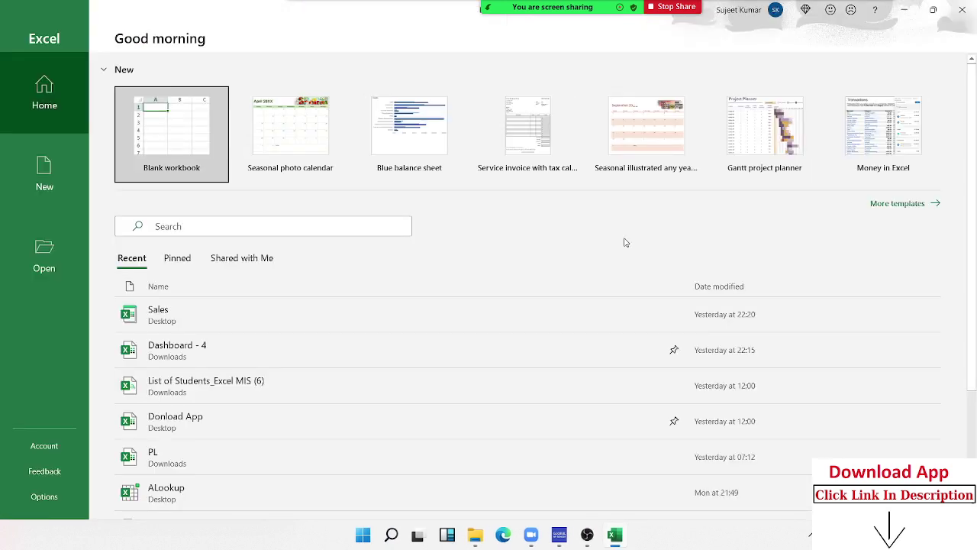
click(181, 149)
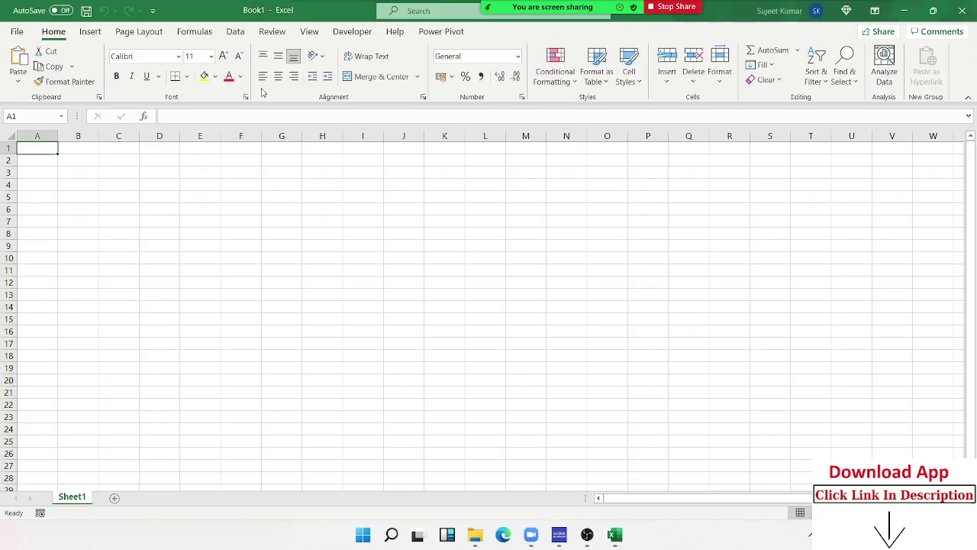
click(352, 32)
click(19, 72)
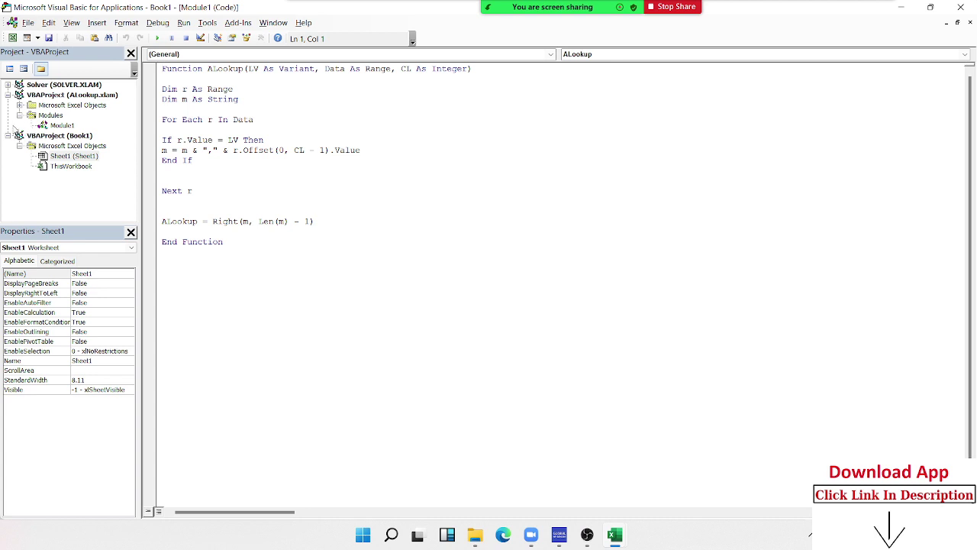
Insert a new module into Book1 and declare Sub rr()
click(74, 156)
click(91, 24)
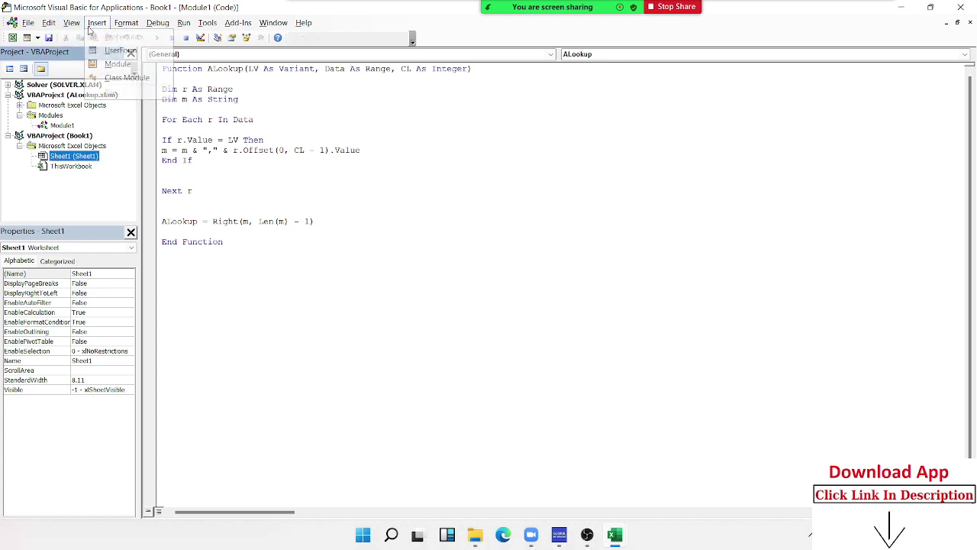
click(100, 65)
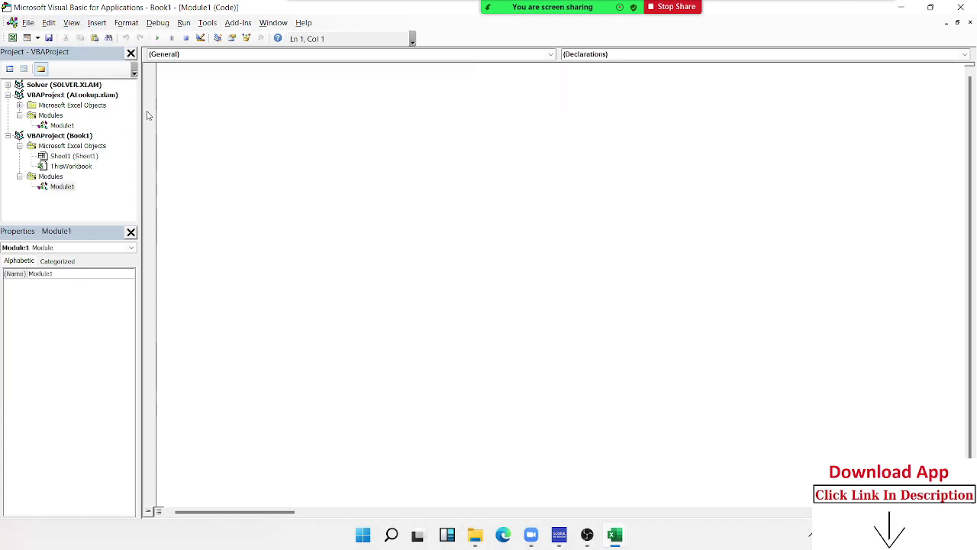
text(sub )
text(rr())
key(Return)
key(Return)
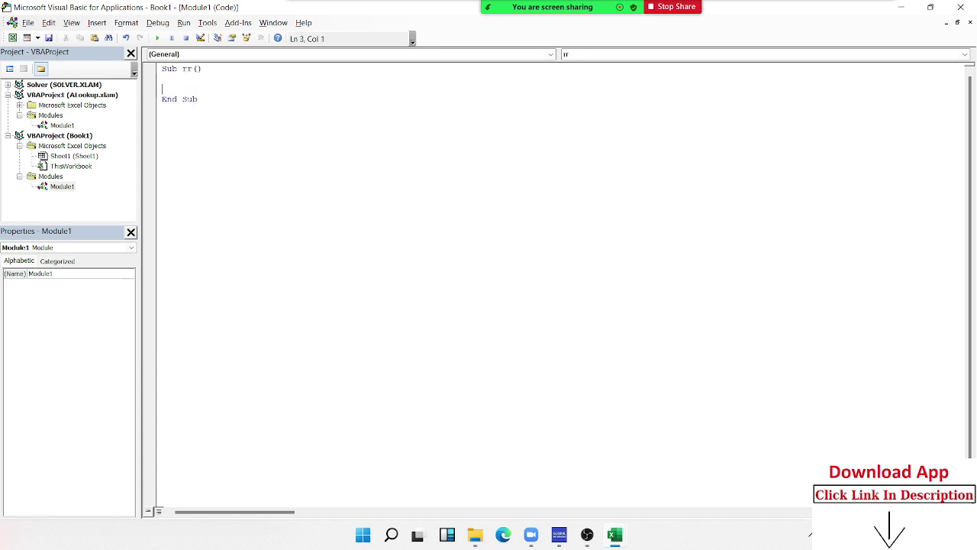
Fill rr with the lines Application, Workbooks, Sheets and Range, plus blank lines before End Sub
key(Return)
key(Return)
key(Return)
key(Up)
key(Up)
key(Up)
text(ap)
text(plicatio)
text(n)
key(Return)
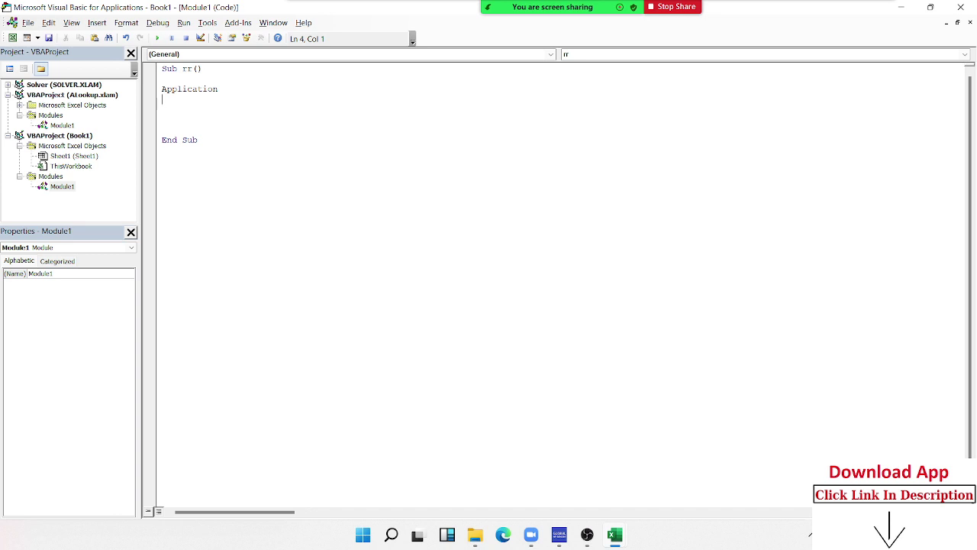
text(sheets)
key(Return)
text(range)
key(Return)
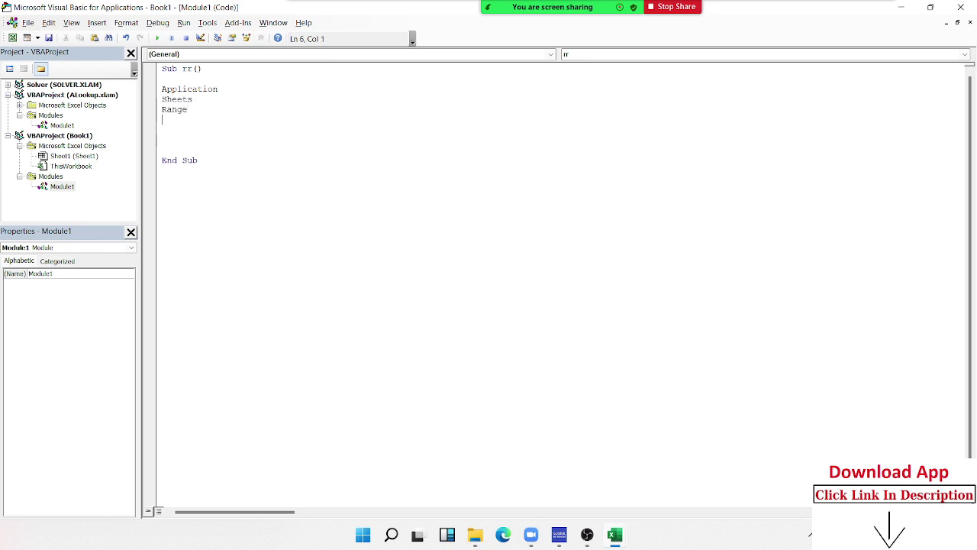
key(Return)
key(Up)
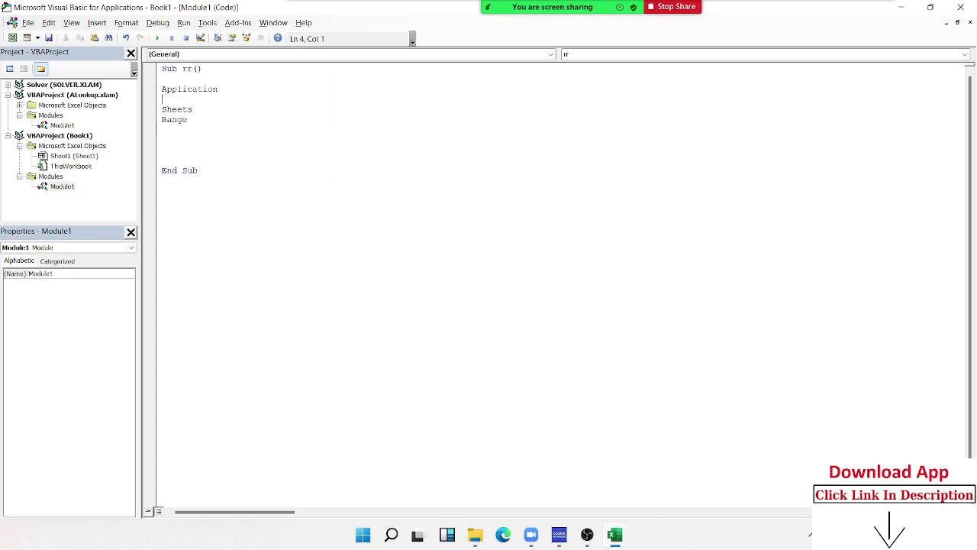
text(workb)
text(ook)
text(s)
key(Down)
key(Up)
key(Down)
key(Down)
key(Down)
key(Down)
key(Return)
key(Return)
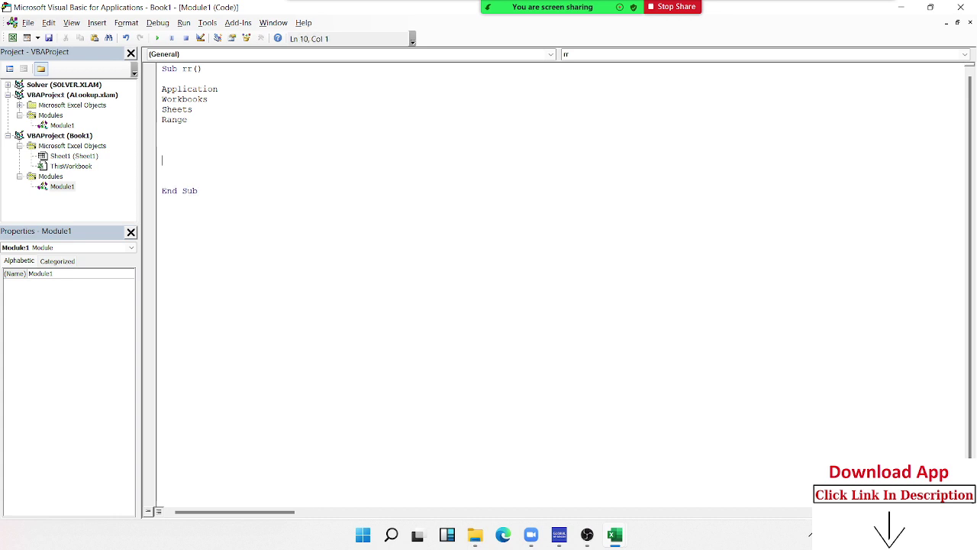
Add a Workbooks.Add line inside rr
text(wor)
text(kbooks)
text(.ad)
key(Tab)
key(Return)
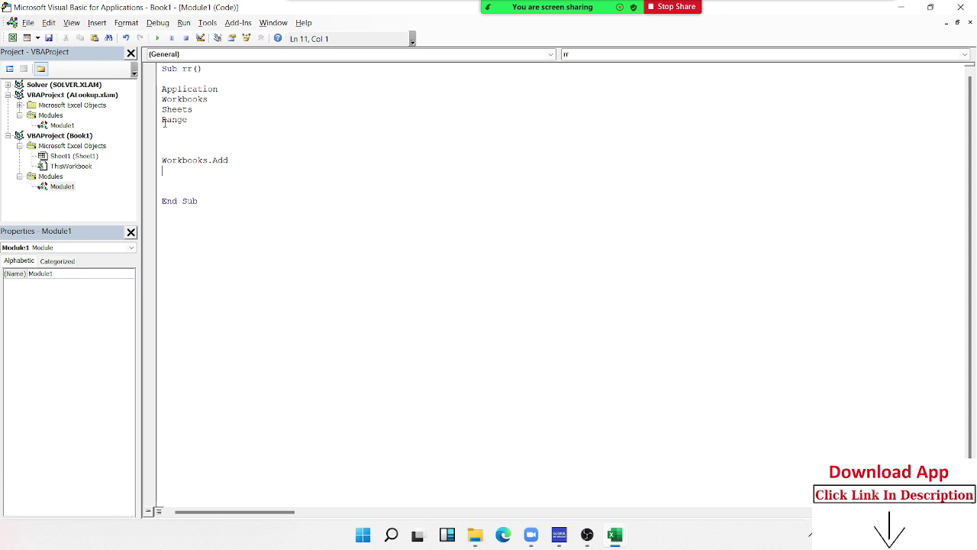
key(Return)
Add Workbooks("Book1.xlsx").SaveAs "f:\\2021\123.XLSX", picking SaveAs from the suggestions
text(wo)
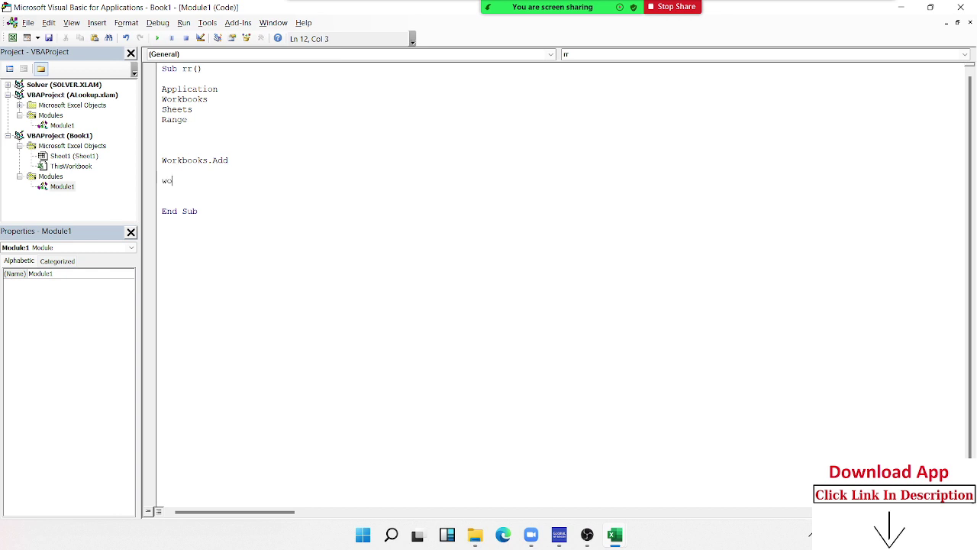
text(rk)
text(book)
text(s()
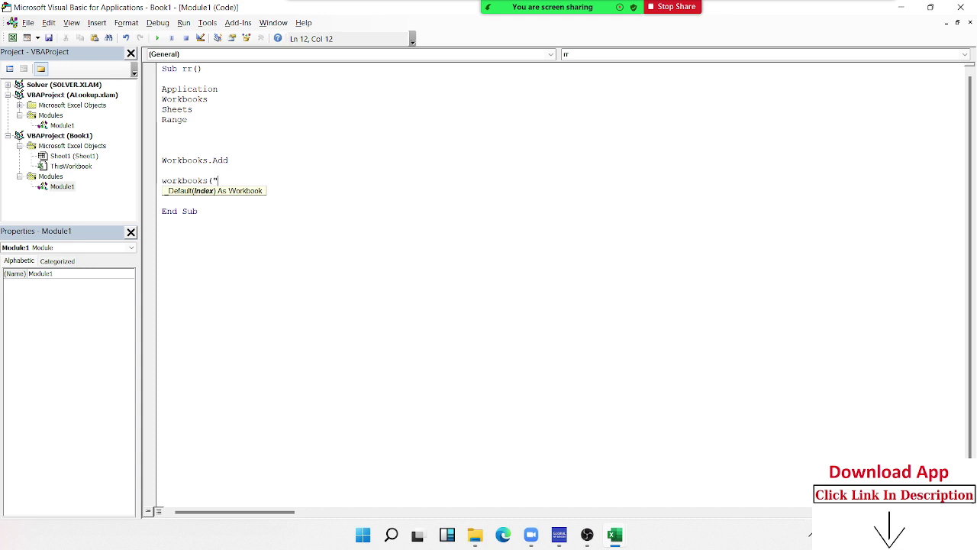
text("Book)
text(1.xls)
text(x)
text("))
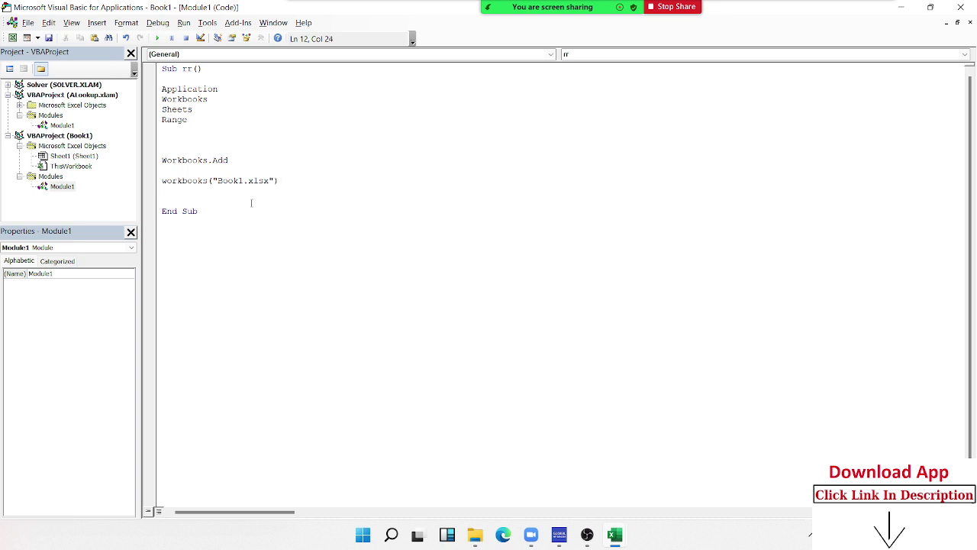
text(.sa)
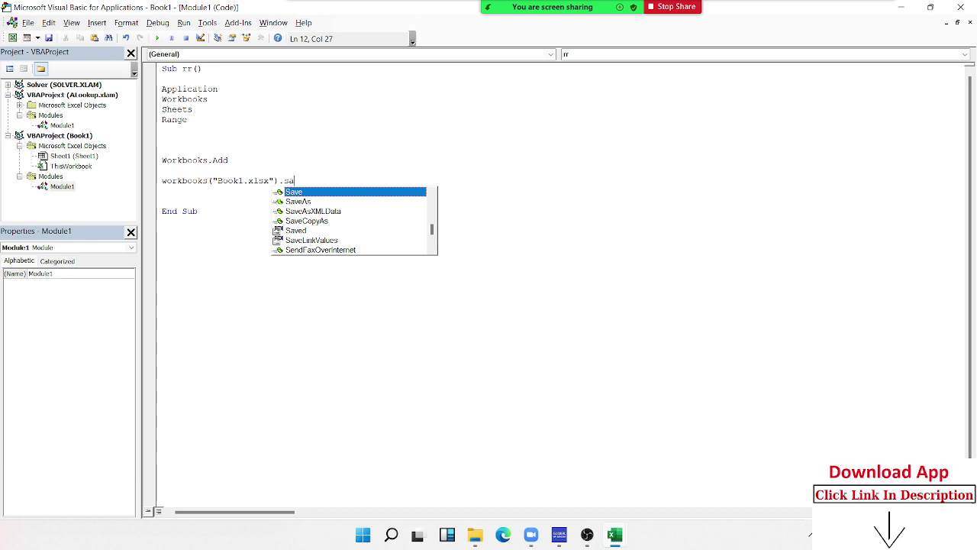
key(Down)
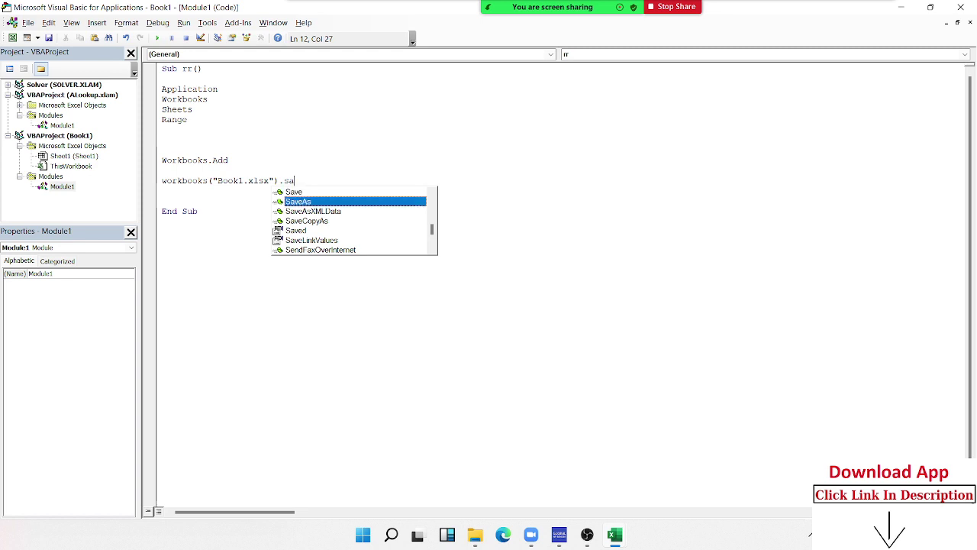
key(Tab)
text(")
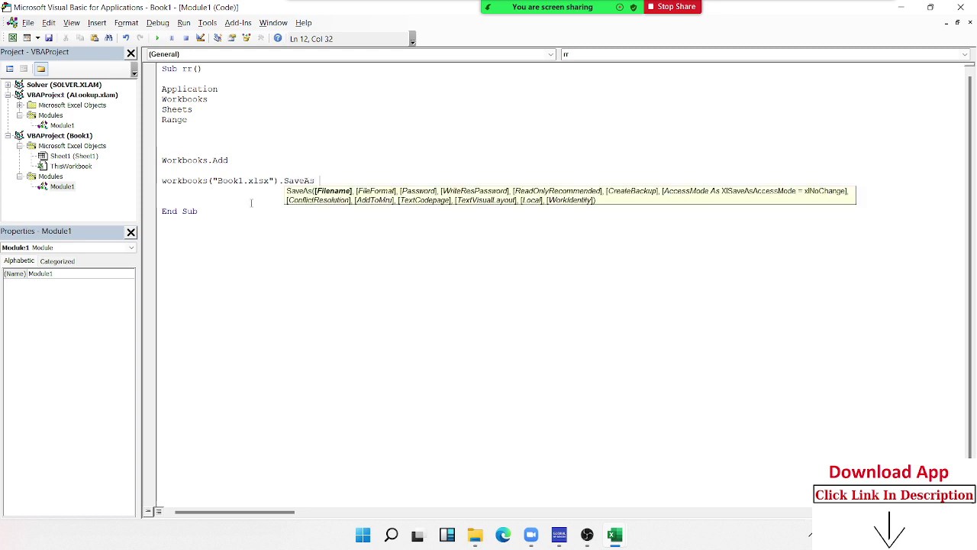
text(f)
text(:\\)
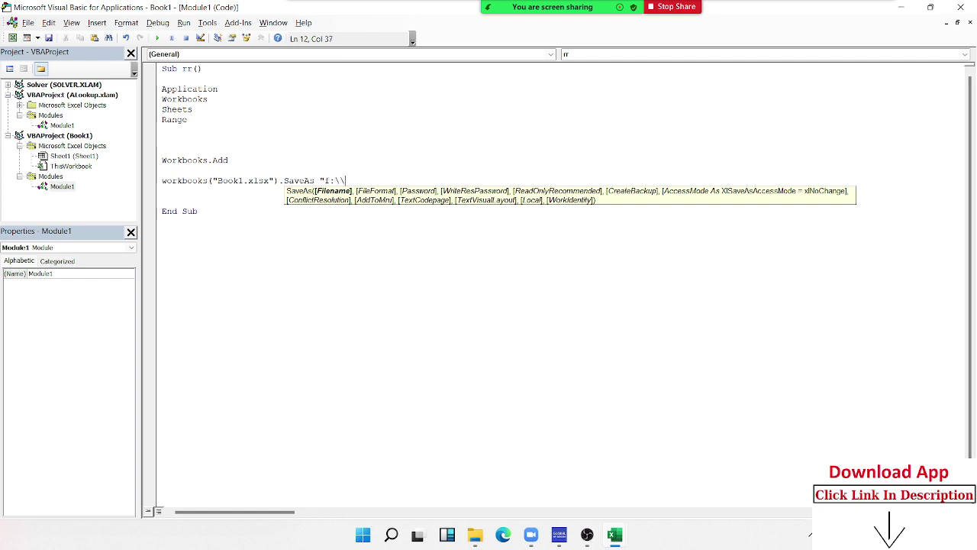
text(2021)
text(\1)
text(23.)
text(XL)
text(SX)
text(")
key(Return)
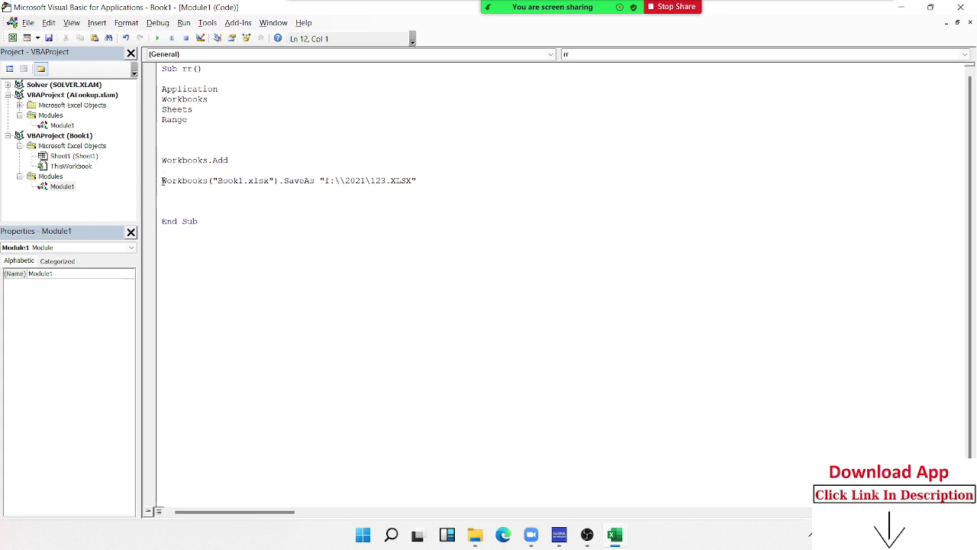
key(shift+Down)
key(Down)
key(Down)
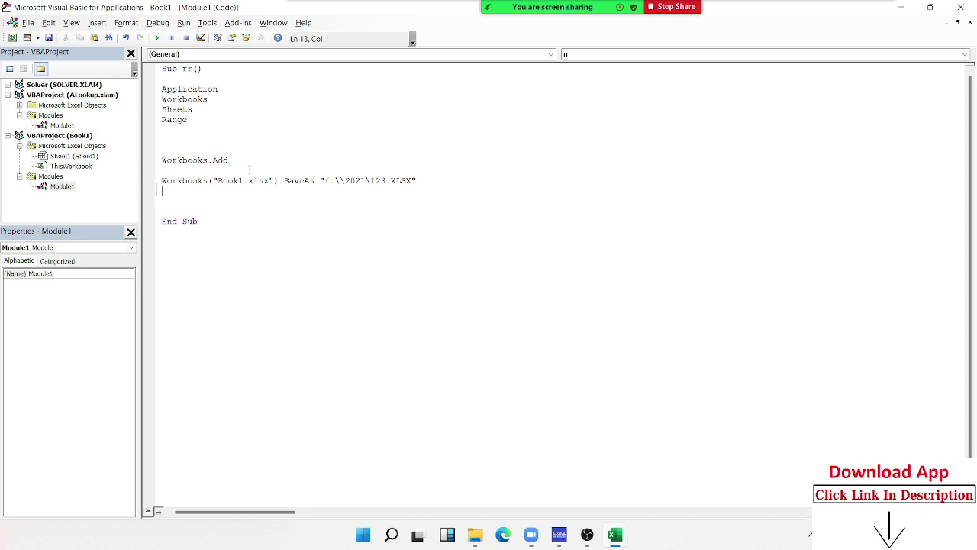
Highlight Workbooks, Book1.xlsx, SaveAs and the 2021 path on the SaveAs line to explain them
double_click(183, 180)
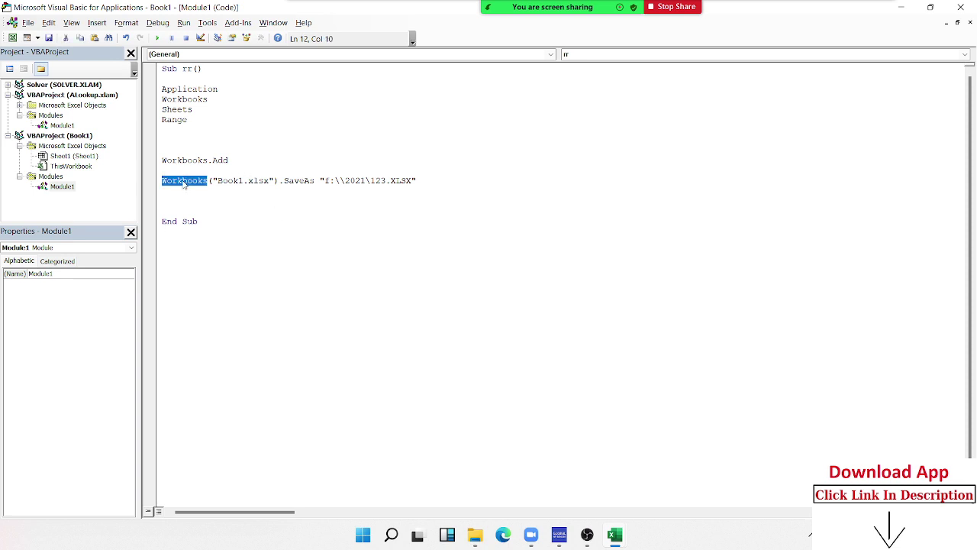
drag(212, 181, 273, 180)
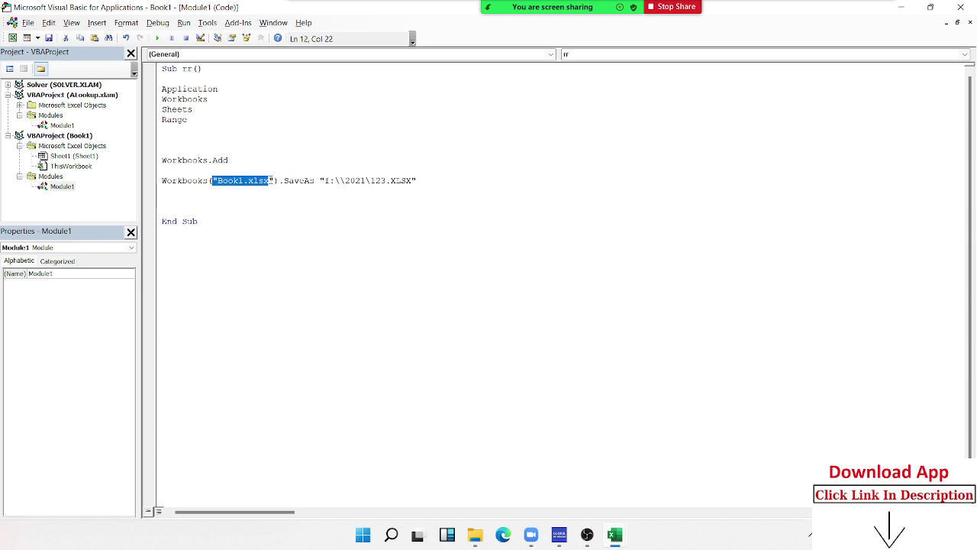
click(304, 181)
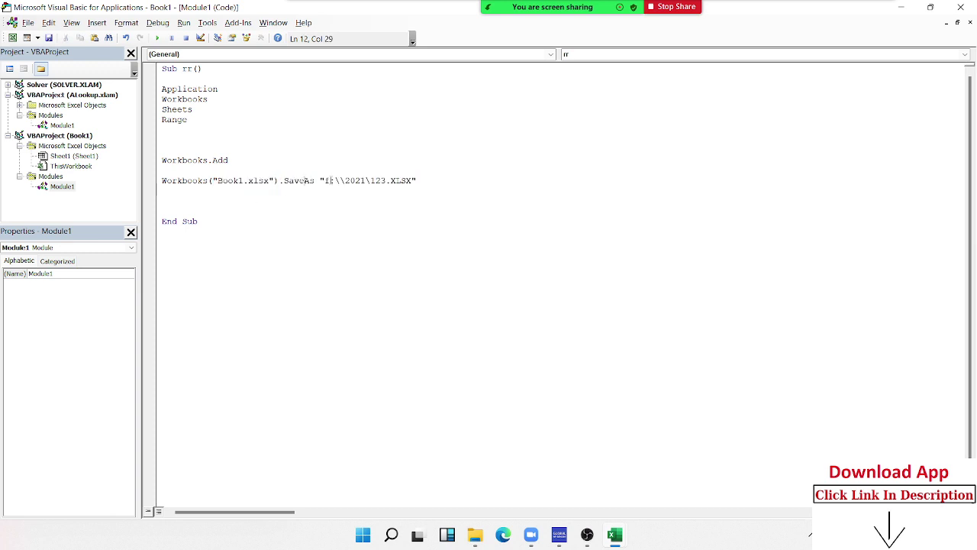
double_click(355, 180)
click(195, 181)
click(215, 181)
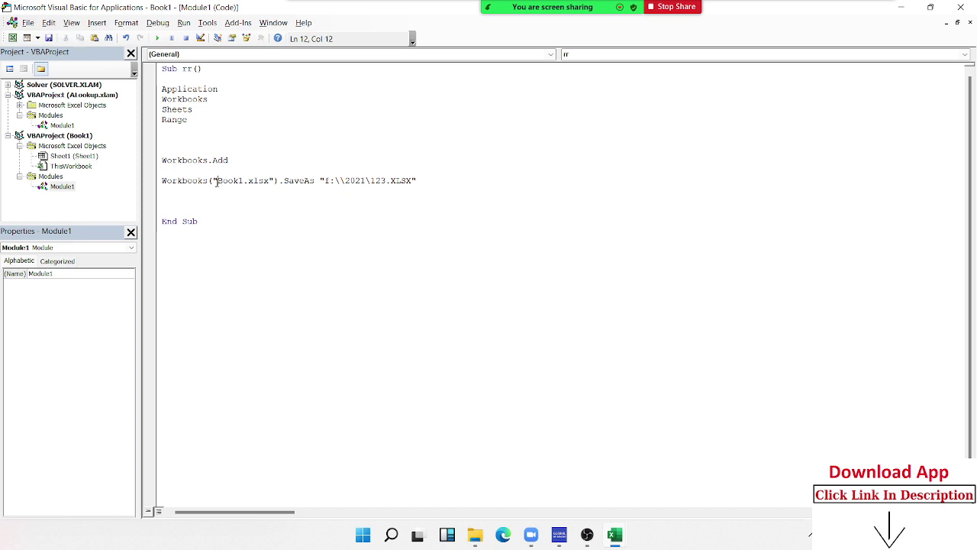
double_click(284, 180)
click(335, 181)
click(157, 182)
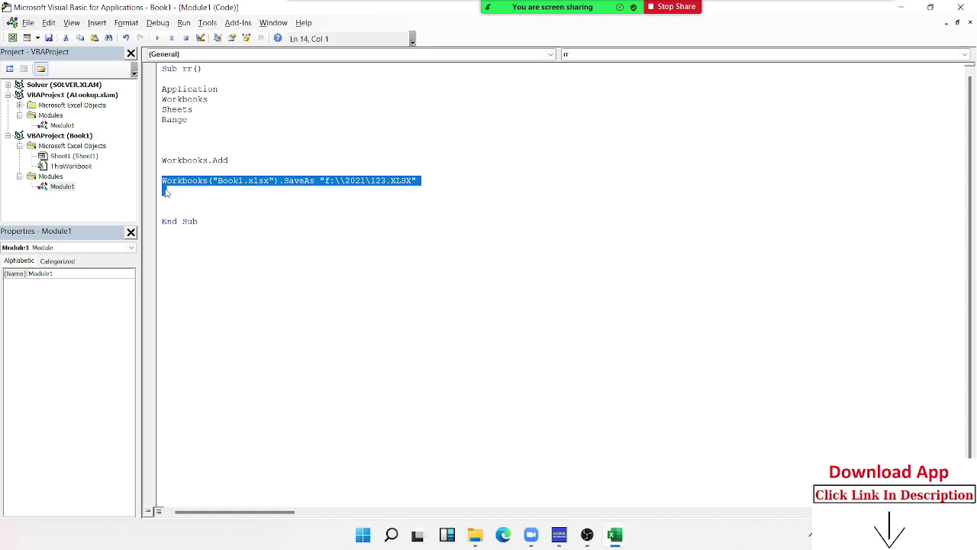
Insert an empty line between Workbooks.Add and the SaveAs line
key(Up)
key(Up)
key(Return)
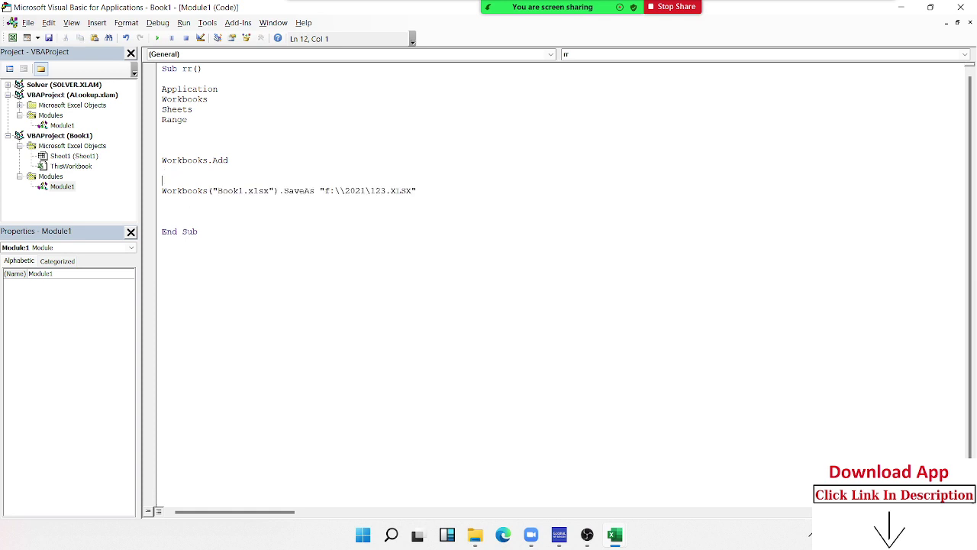
key(Up)
click(161, 159)
key(shift+Down)
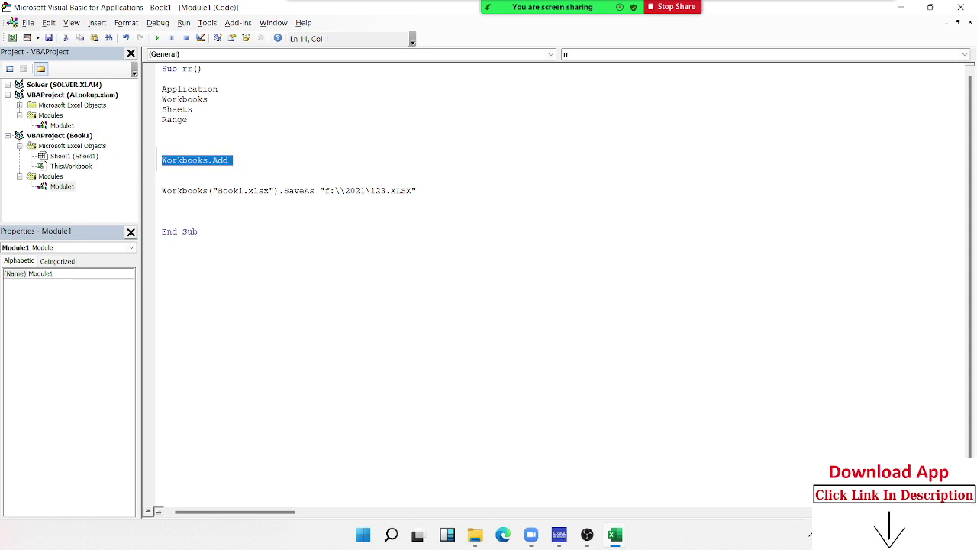
click(162, 169)
key(shift+Down)
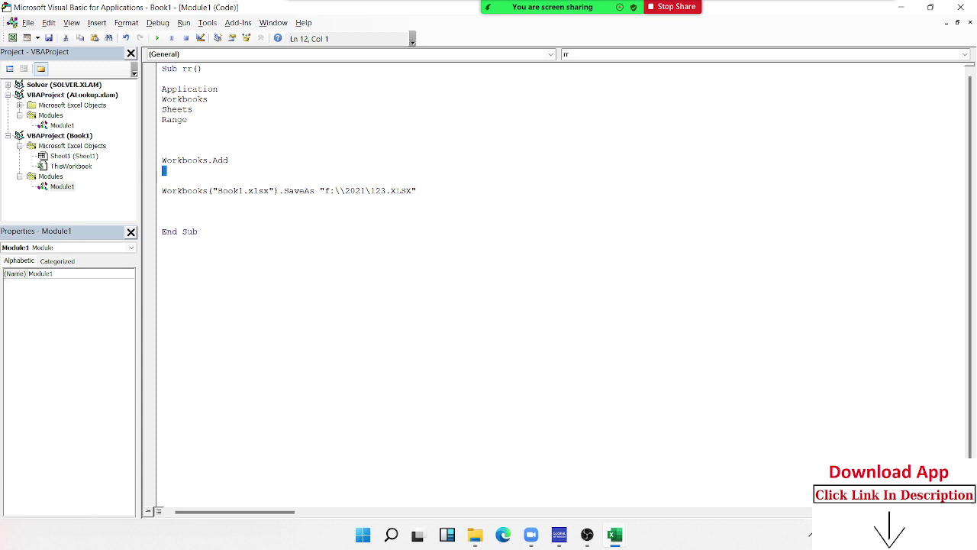
click(162, 160)
click(215, 160)
key(shift+Right)
key(Left)
click(228, 160)
click(212, 159)
key(shift+Left)
key(shift+Left)
click(212, 159)
key(shift+Right)
key(shift+Right)
key(Right)
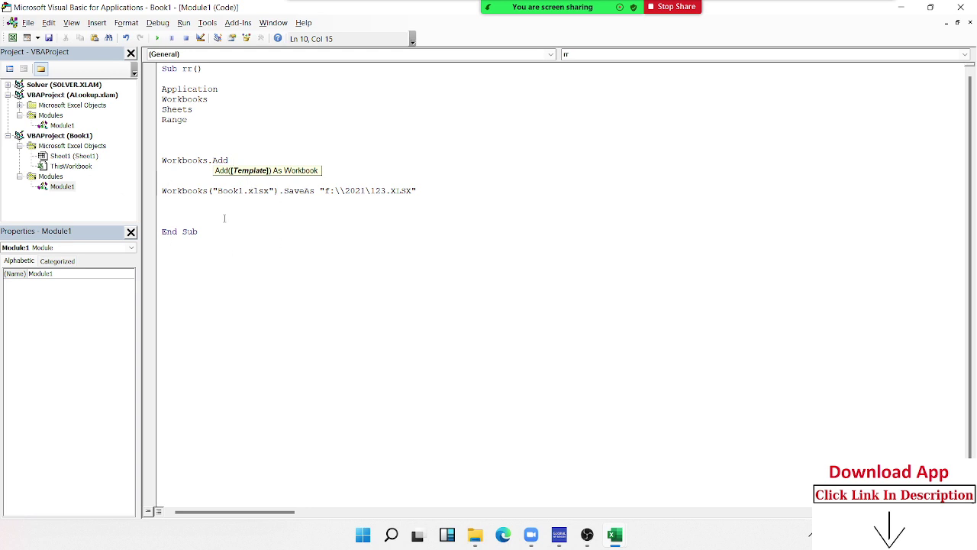
key(BackSpace)
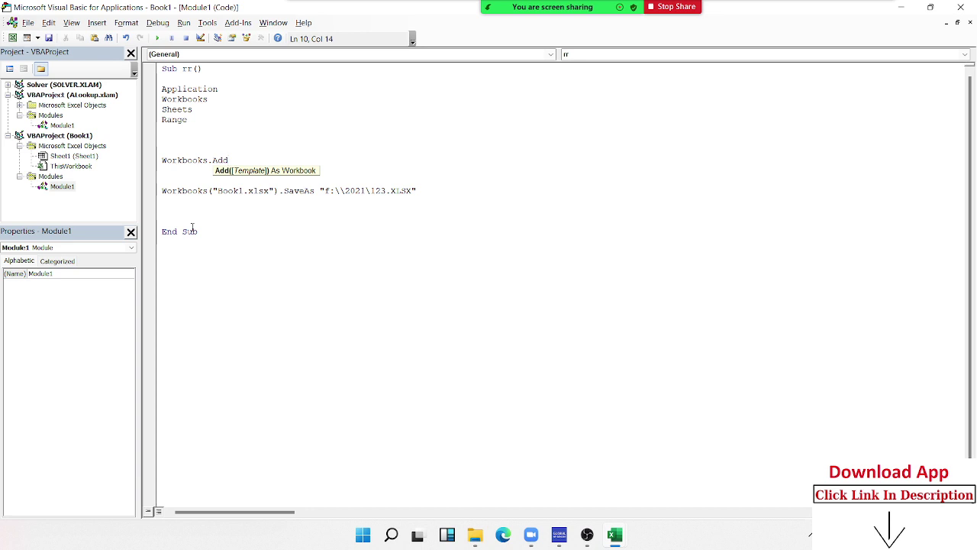
key(Down)
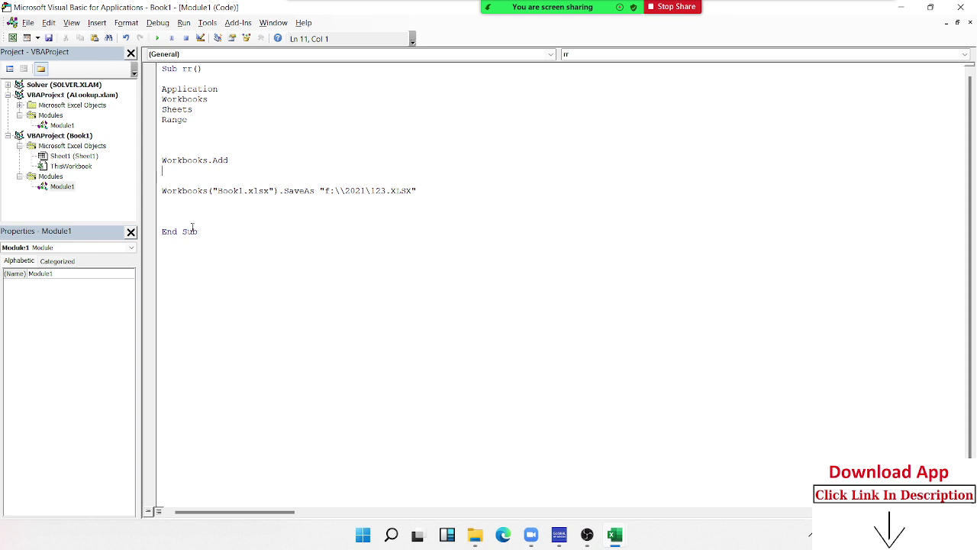
double_click(188, 190)
click(189, 190)
click(226, 191)
Copy the .SaveAs call and paste it after ACTIVEWOTKBOOK on the line below Workbooks.Add
drag(284, 190, 375, 201)
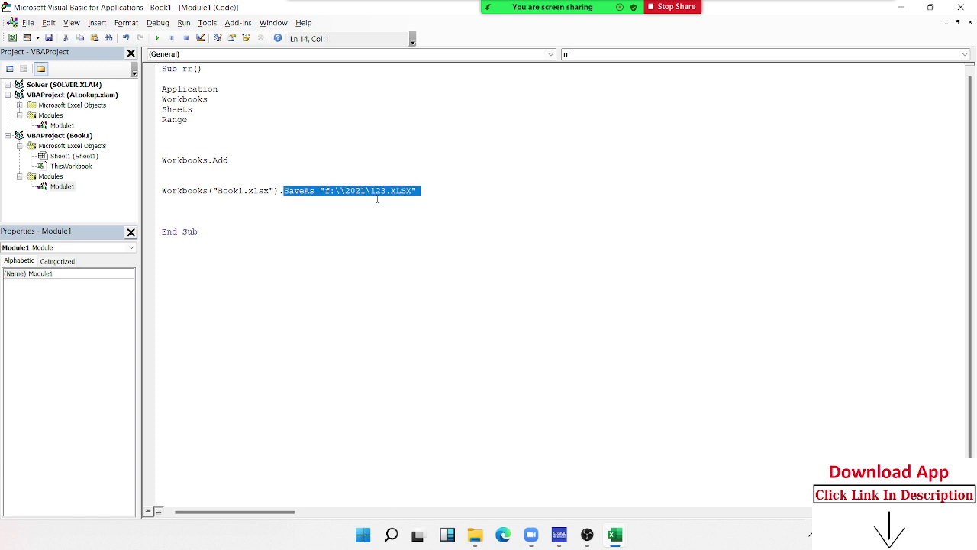
key(Down)
key(Down)
drag(279, 191, 423, 192)
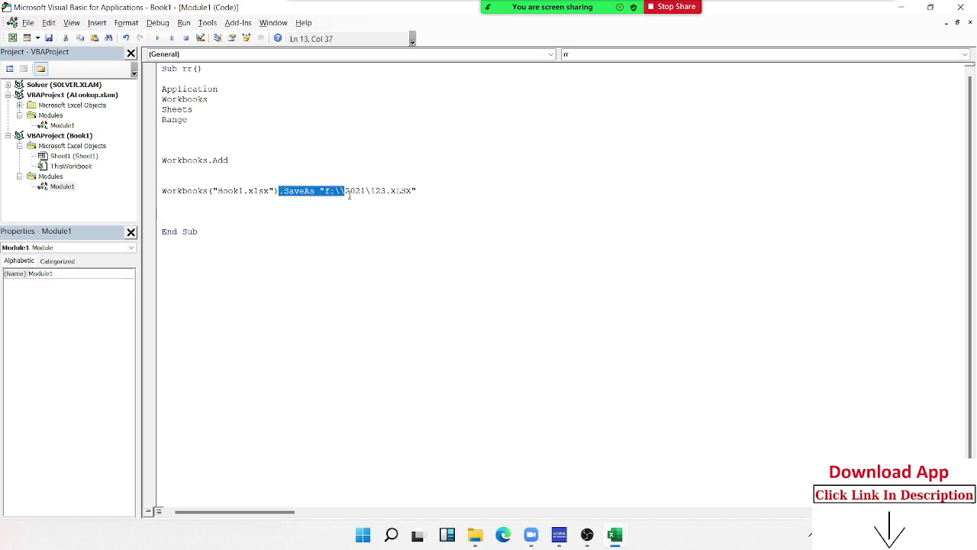
click(198, 169)
text(AC)
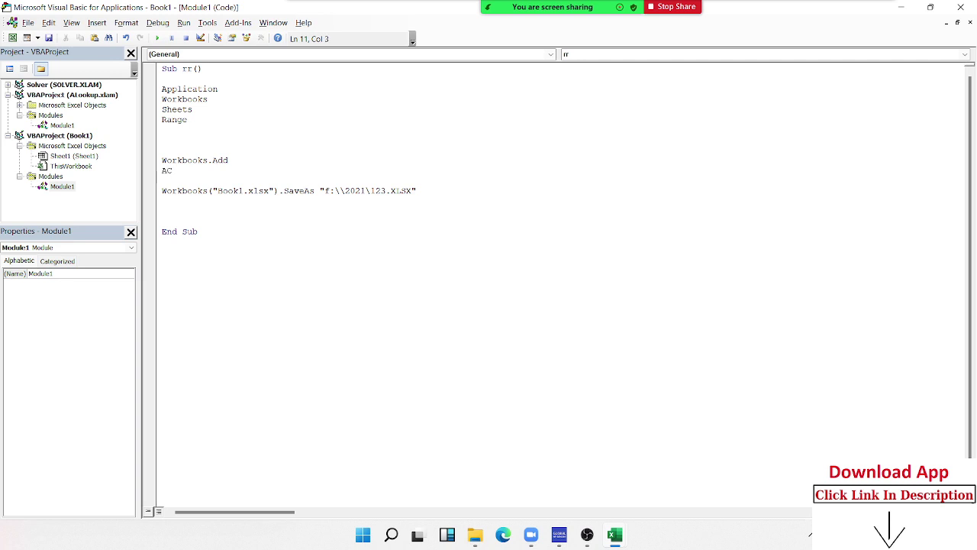
text(TI)
text(VEWOT)
text(KBOOK.)
text(.SaveAs "f:\\2021\123.XLSX")
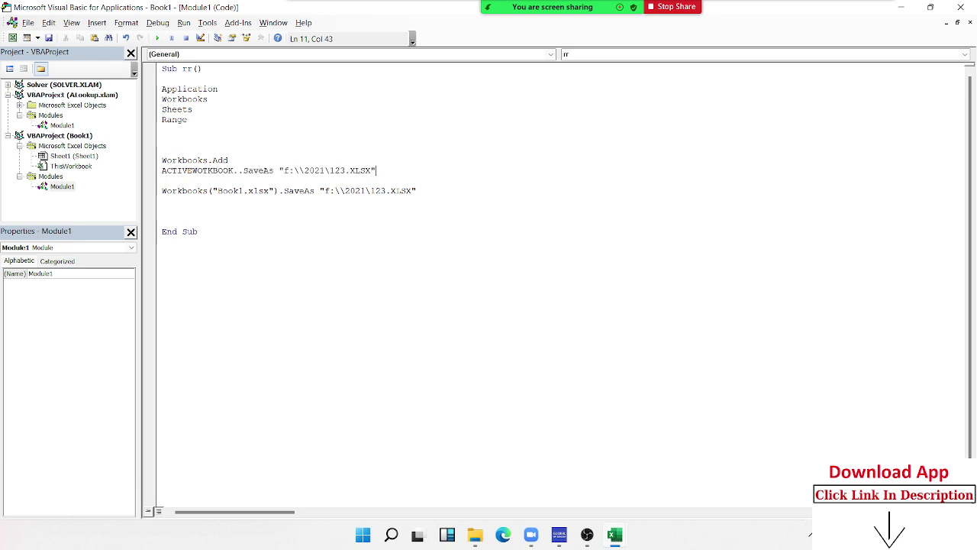
Remove the extra dot and fix the typo so the line reads ActiveWorkbook.SaveAs
double_click(235, 171)
key(Delete)
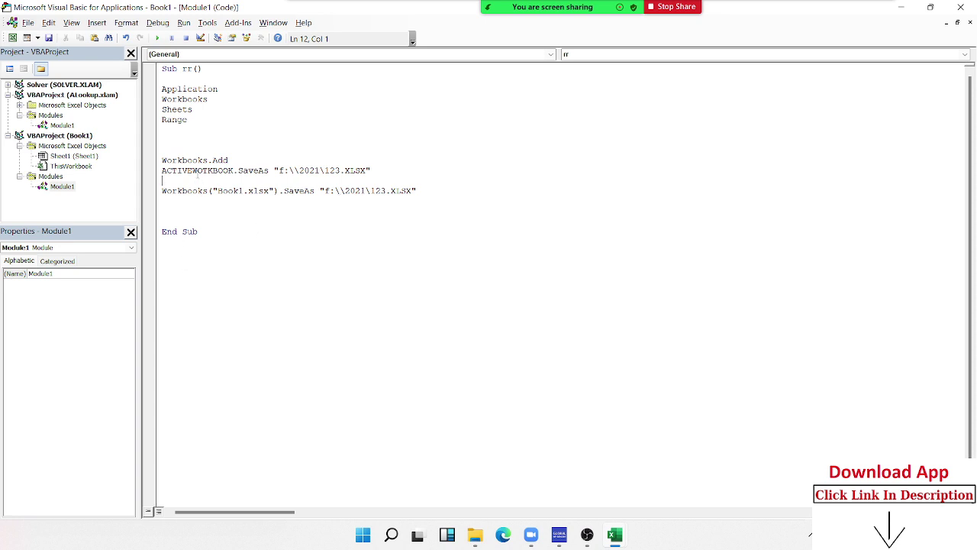
double_click(199, 171)
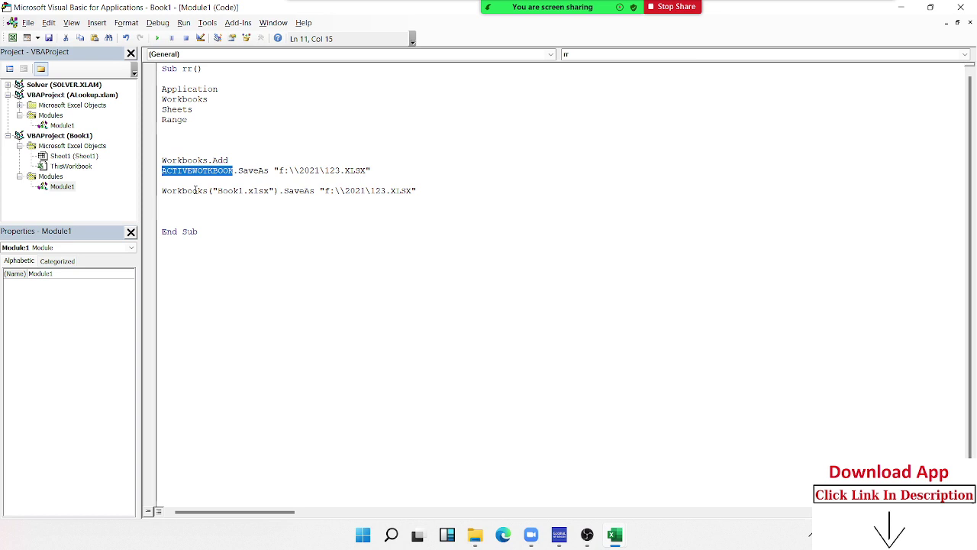
click(194, 180)
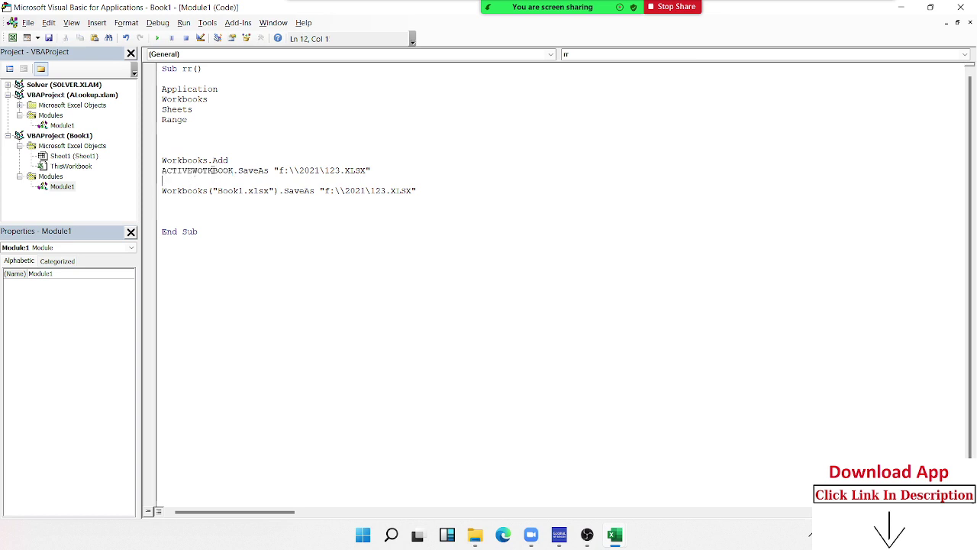
key(BackSpace)
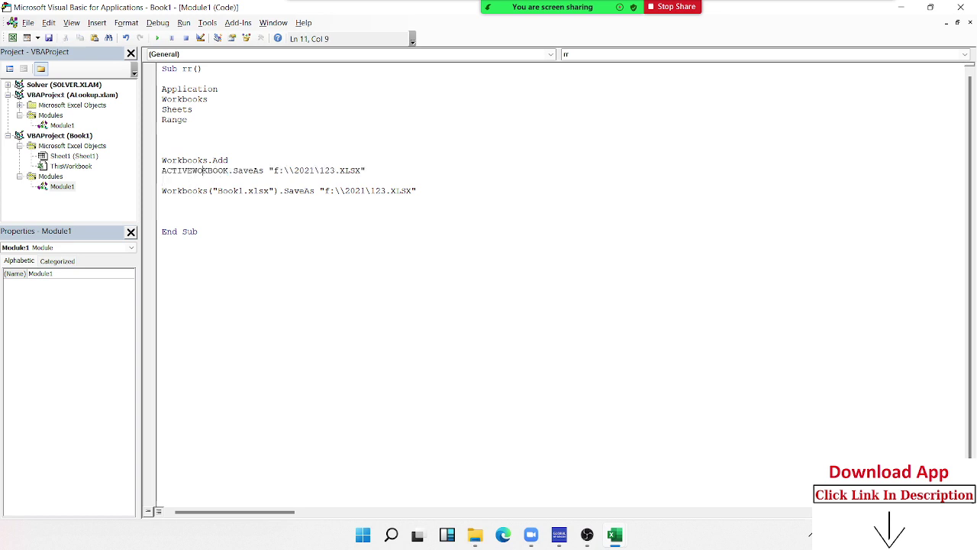
text(R)
click(197, 207)
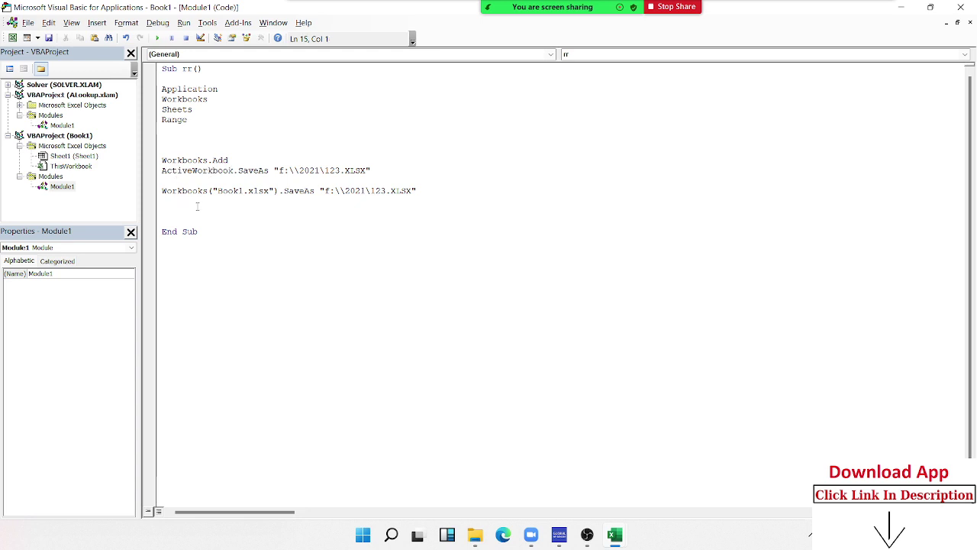
click(196, 171)
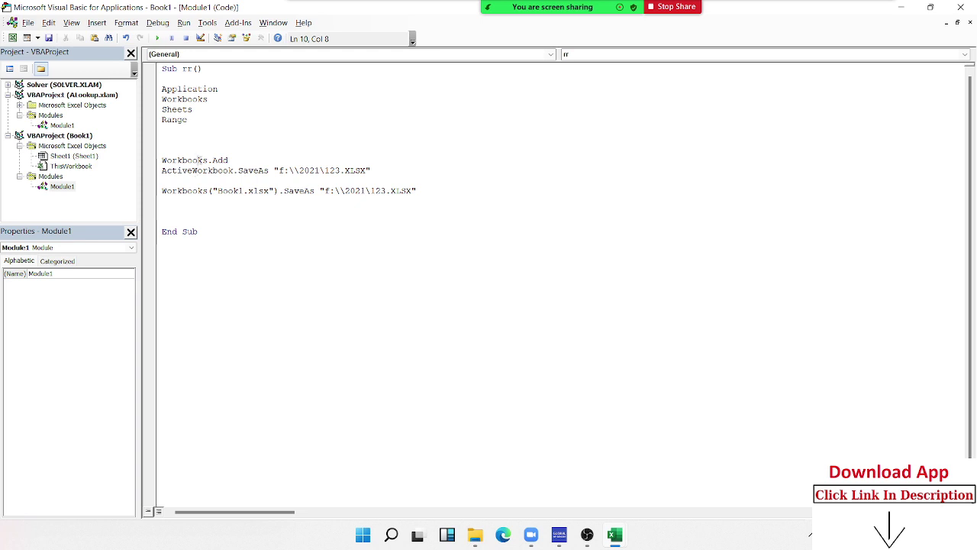
Select Workbooks, ActiveWorkbook and SaveAs in turn to point out the statement parts
double_click(203, 162)
double_click(229, 170)
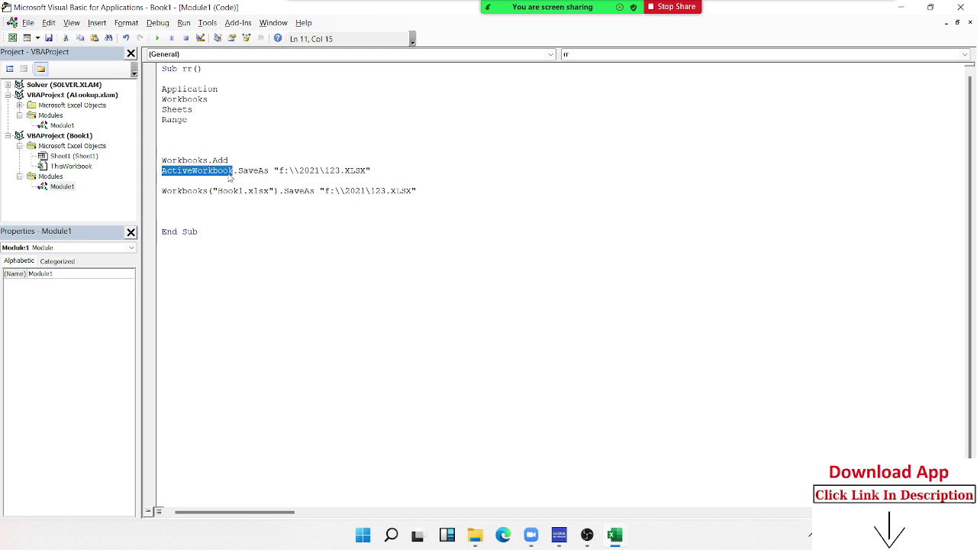
double_click(253, 170)
click(280, 171)
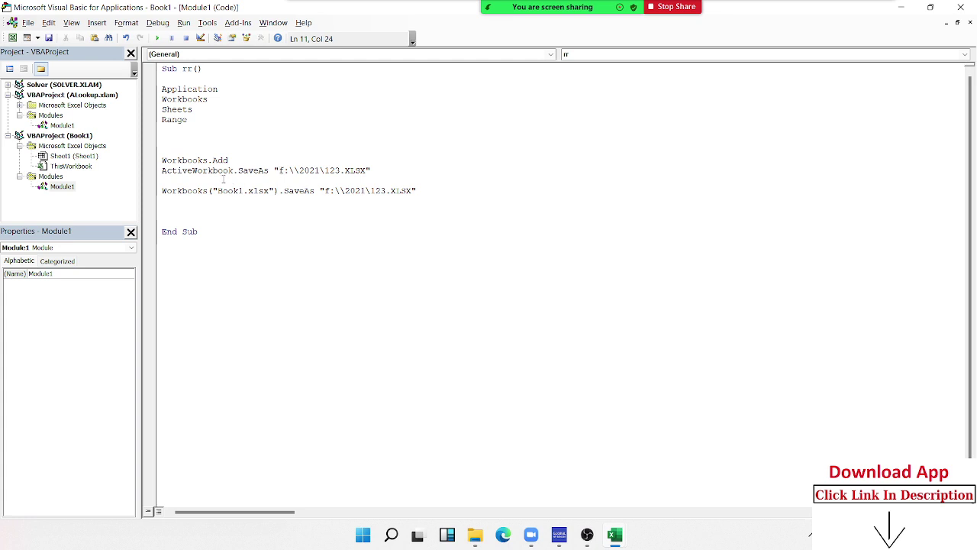
Add a blank line above End Sub and select the Workbooks.Add statement for copying
click(155, 163)
key(shift+Down)
key(shift+Down)
key(Down)
key(Down)
key(Return)
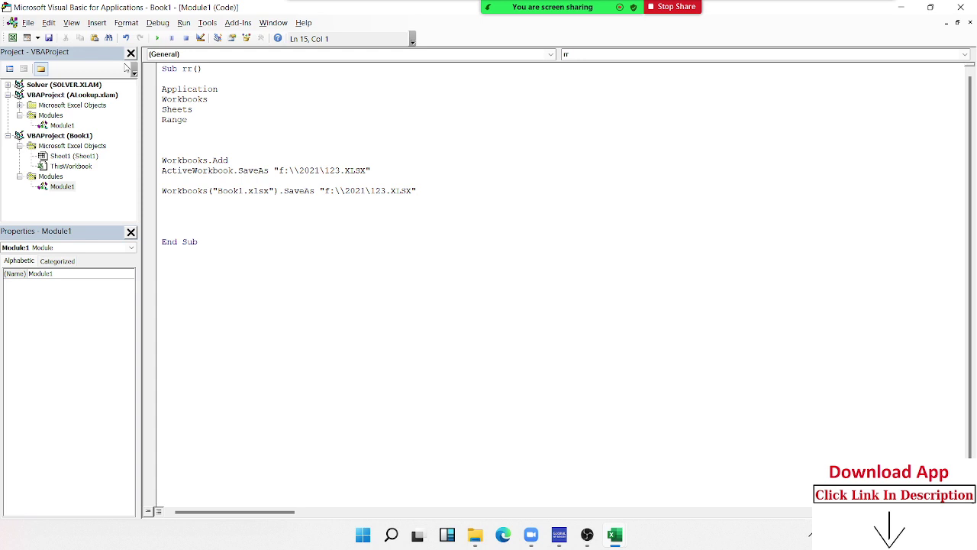
click(193, 160)
drag(229, 161, 150, 164)
key(ctrl+c)
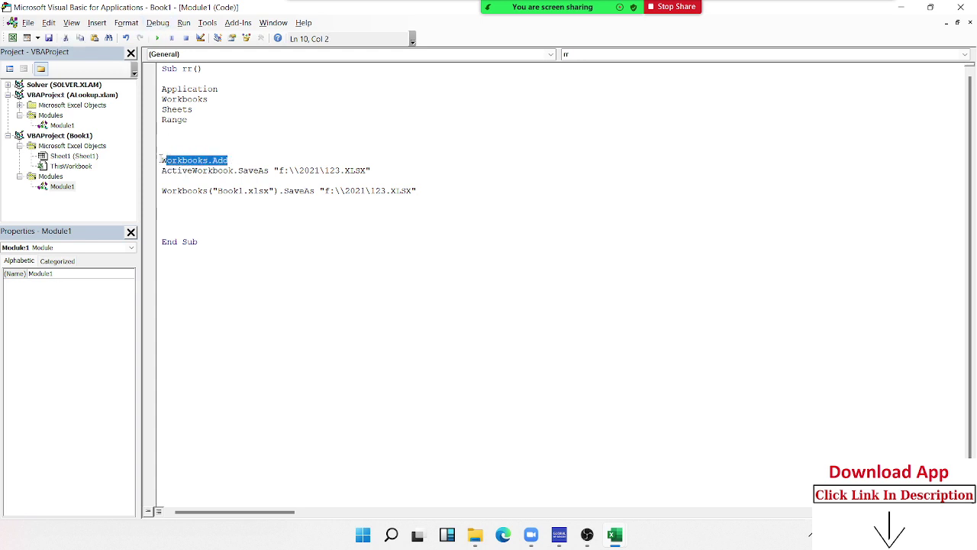
Below the Book1 SaveAs line, paste Workbooks.Add and append .SaveAs
click(193, 203)
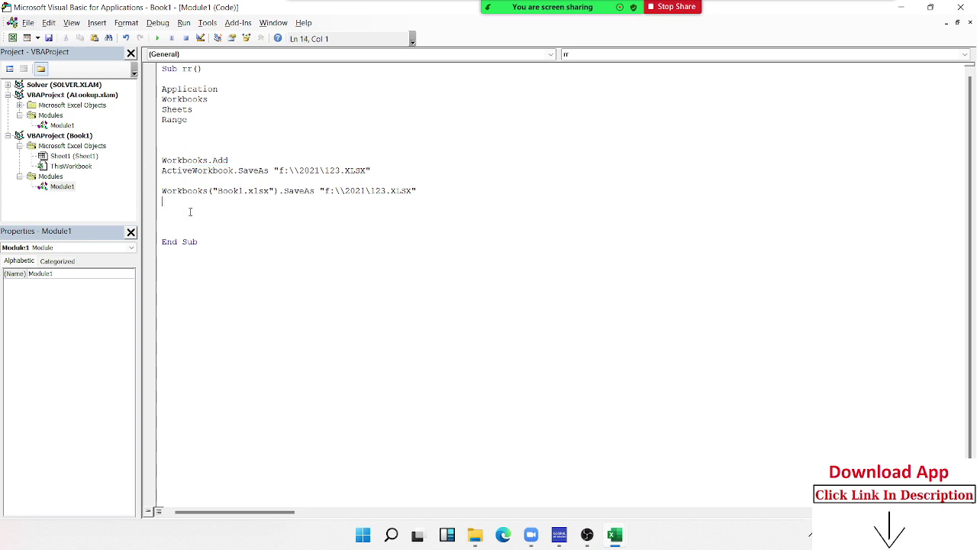
key(Return)
key(ctrl+v)
text(.)
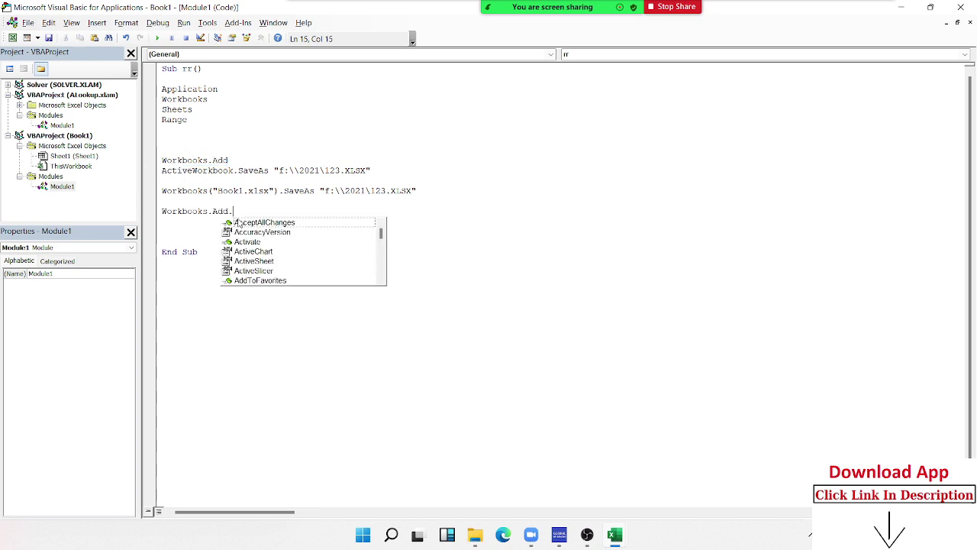
text(sa)
text(veas)
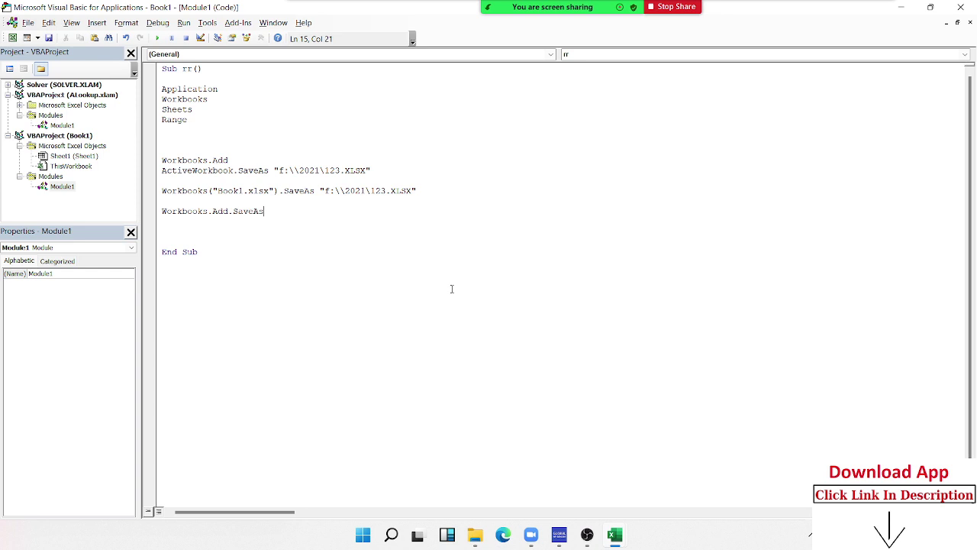
click(418, 264)
Copy the quoted "f:\\2021\123.XLSX" path from the ActiveWorkbook line and paste it after SaveAs
drag(275, 169, 375, 171)
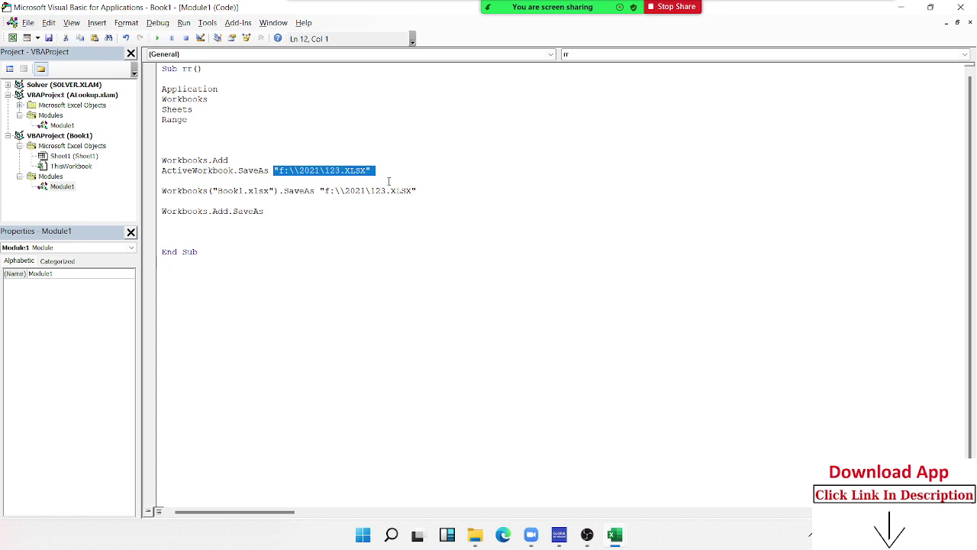
key(ctrl+c)
click(284, 214)
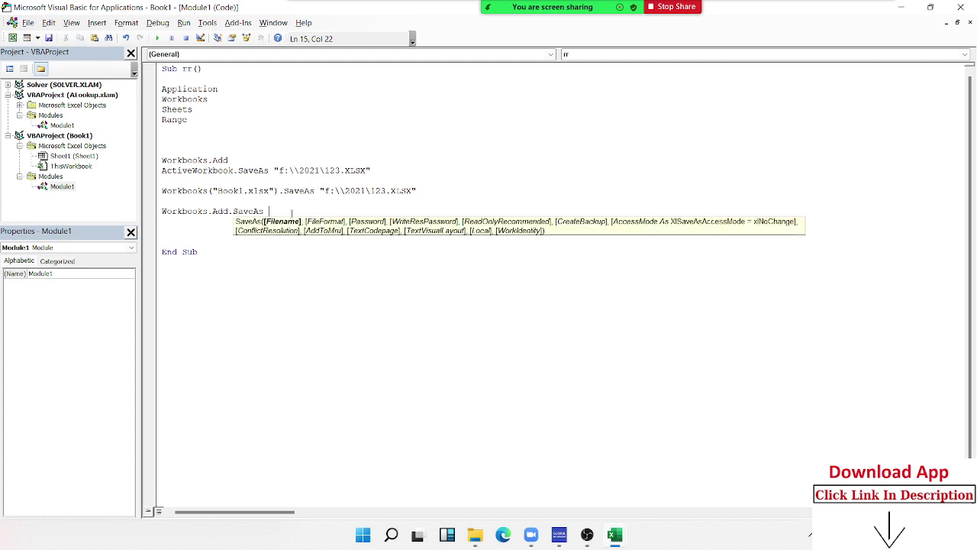
key(ctrl+v)
key(Return)
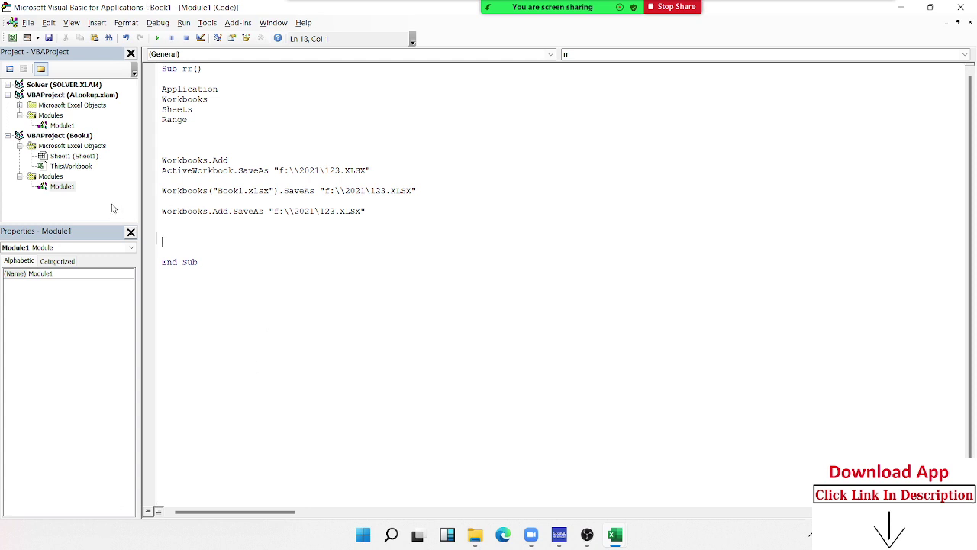
click(149, 192)
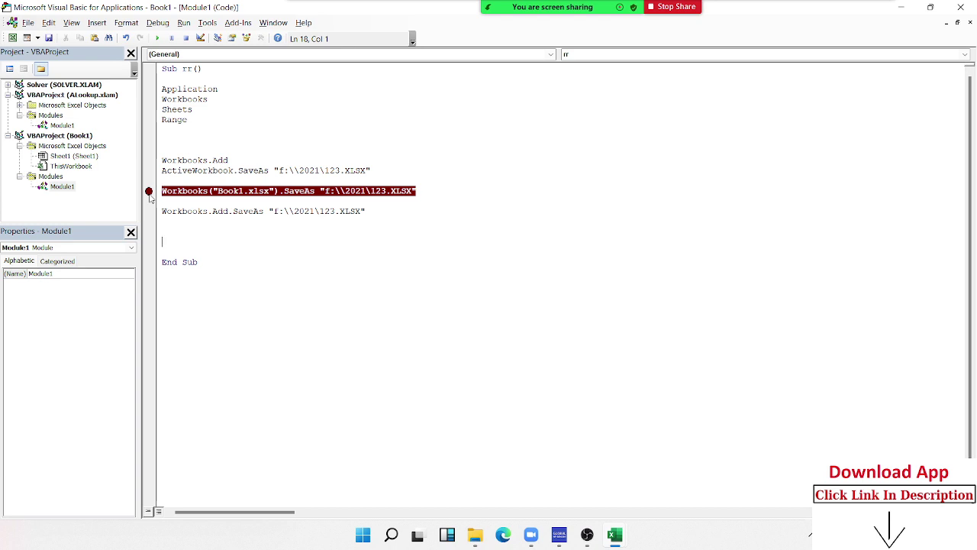
click(150, 196)
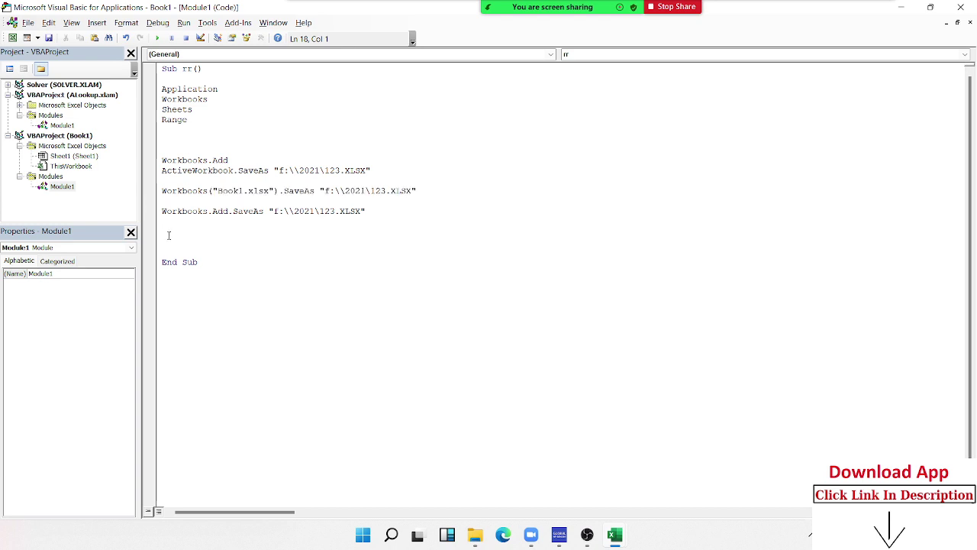
drag(163, 231, 161, 160)
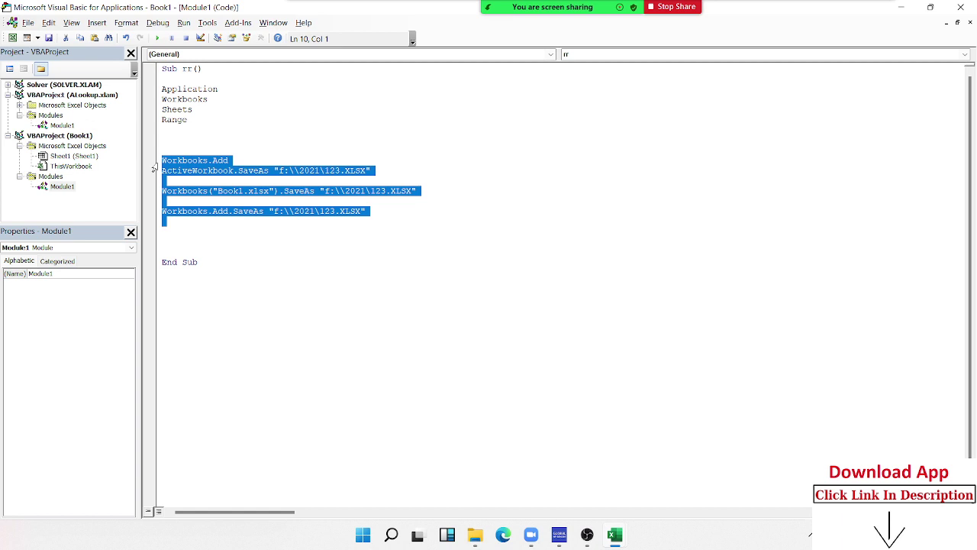
click(199, 252)
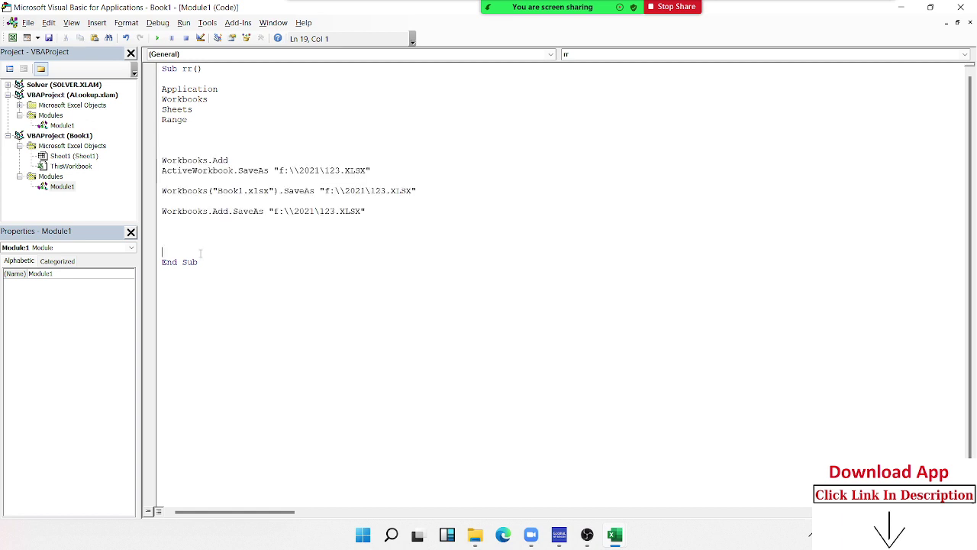
double_click(197, 175)
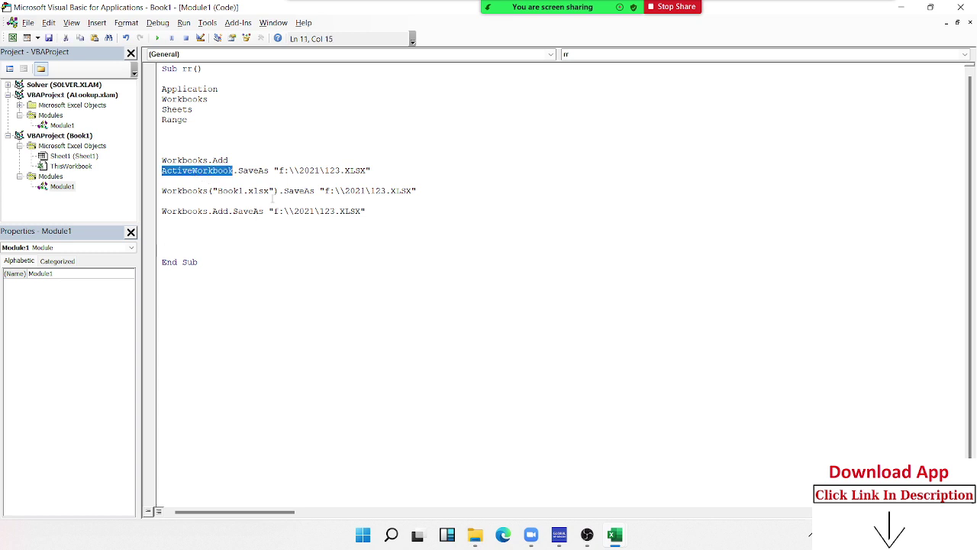
drag(278, 191, 163, 192)
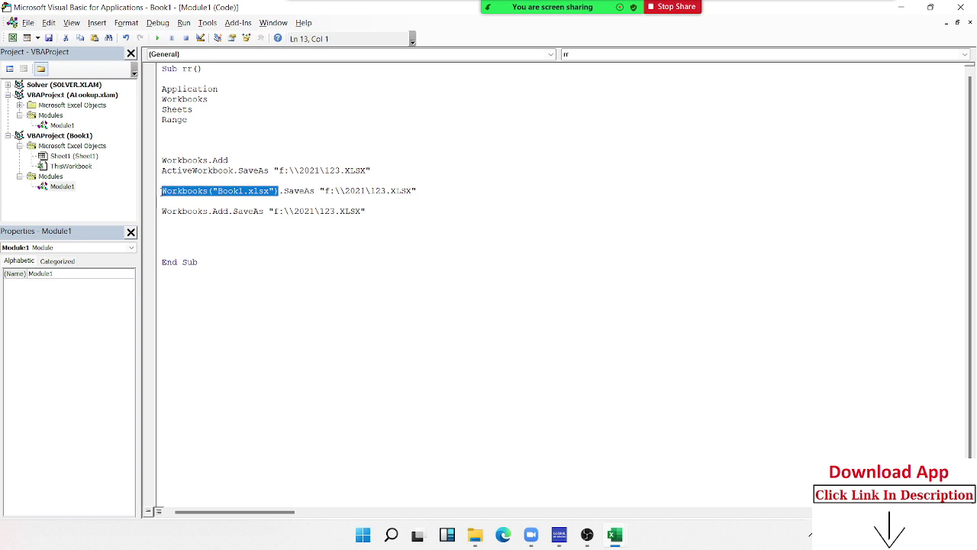
click(245, 235)
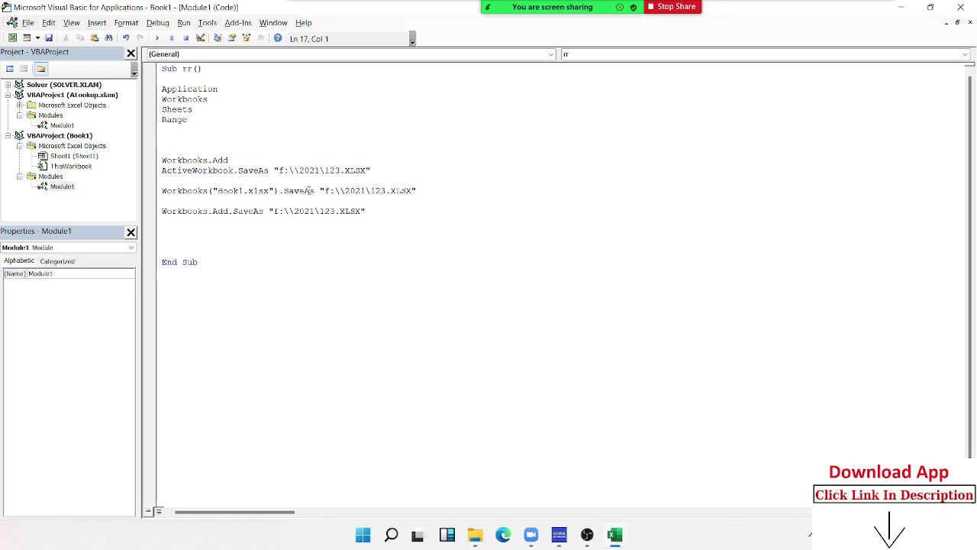
click(303, 192)
Finish the Workbooks("Book1.xlsx").Save line and open a blank line below it
drag(304, 191, 151, 196)
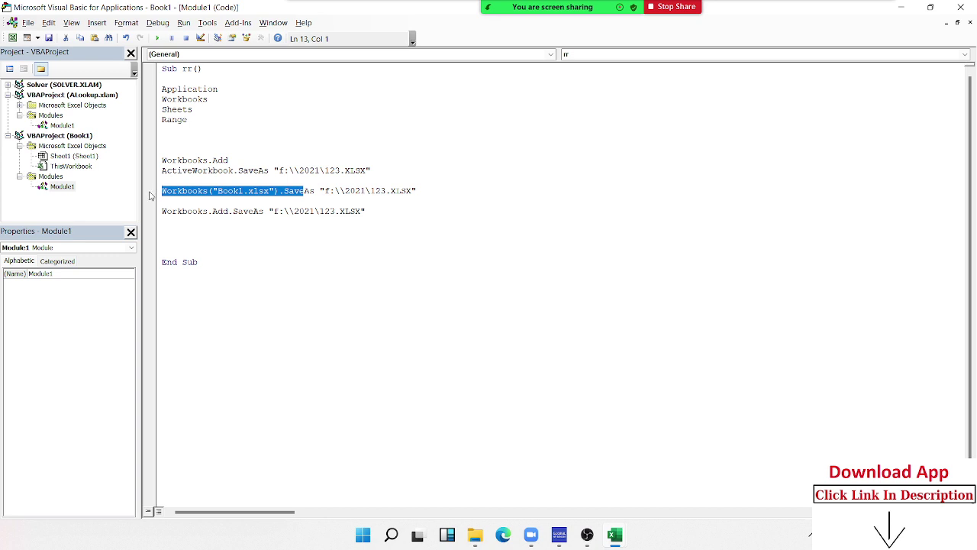
click(169, 225)
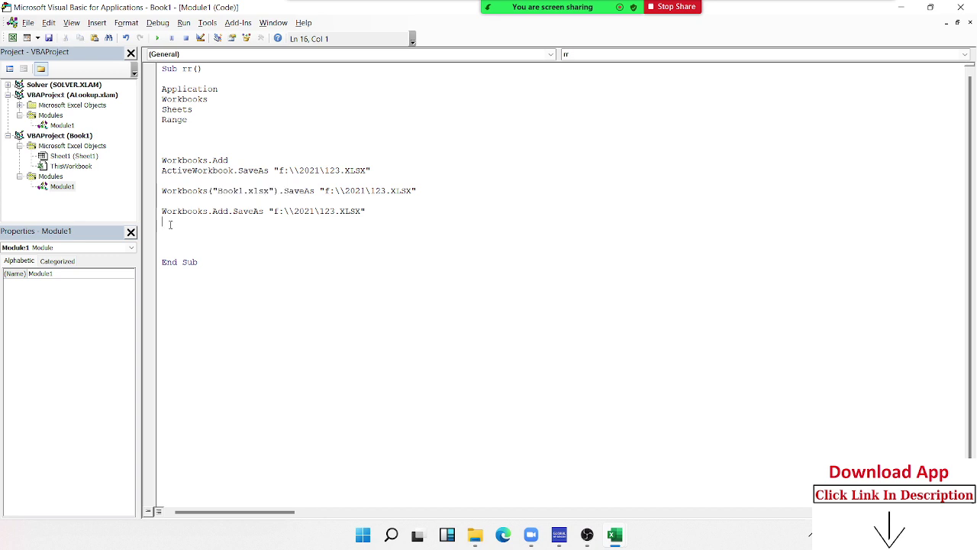
key(Return)
key(ctrl+v)
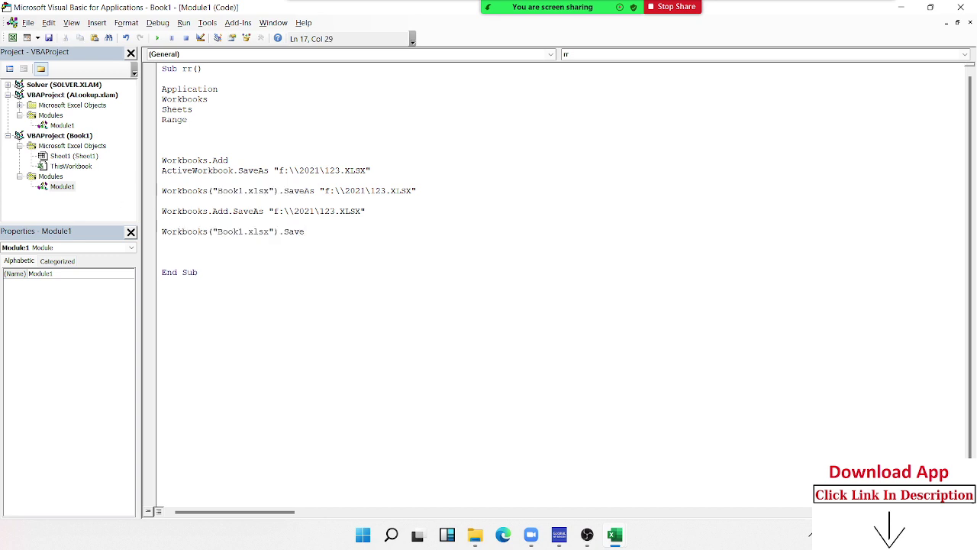
click(183, 242)
Copy ActiveWorkbook.Save from line 11 onto line 18 and add blank lines before End Sub
drag(258, 171, 159, 170)
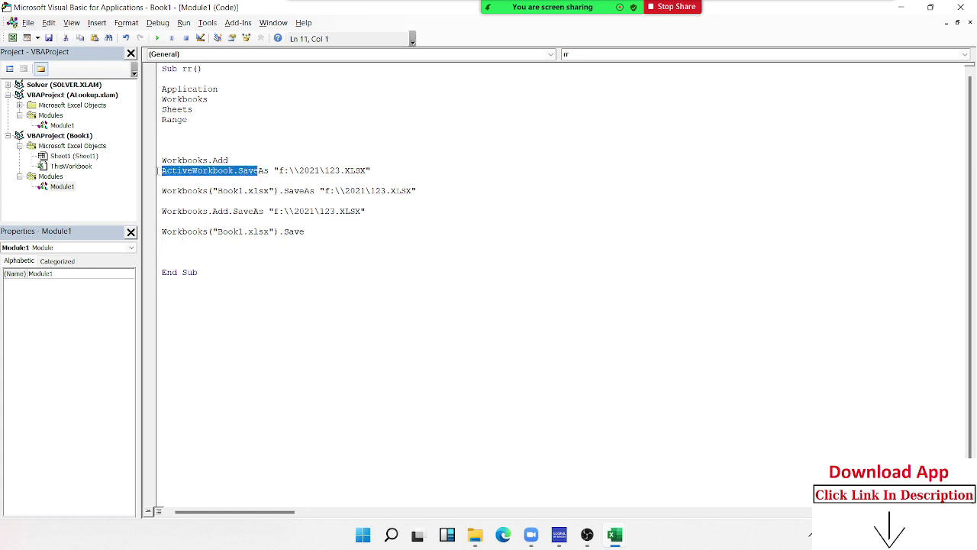
click(165, 243)
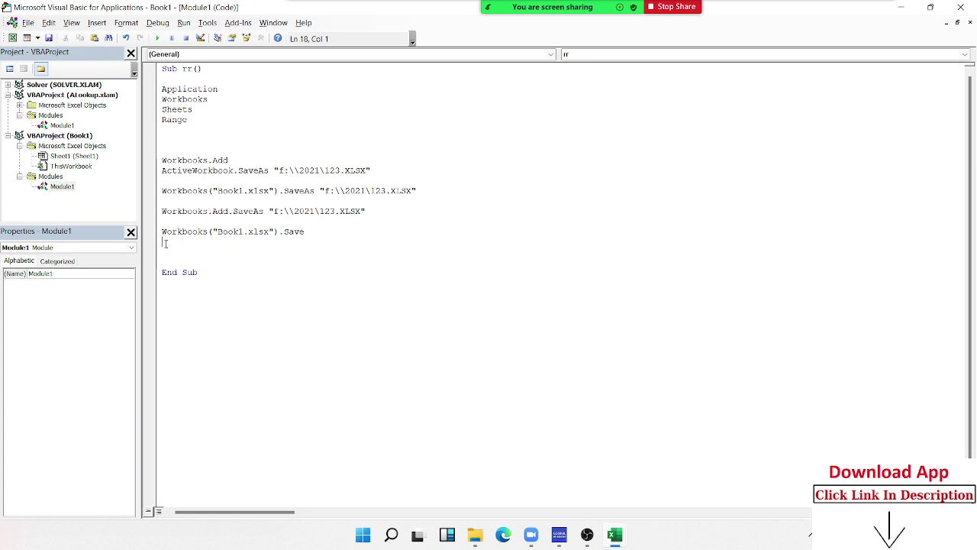
key(ctrl+v)
key(Return)
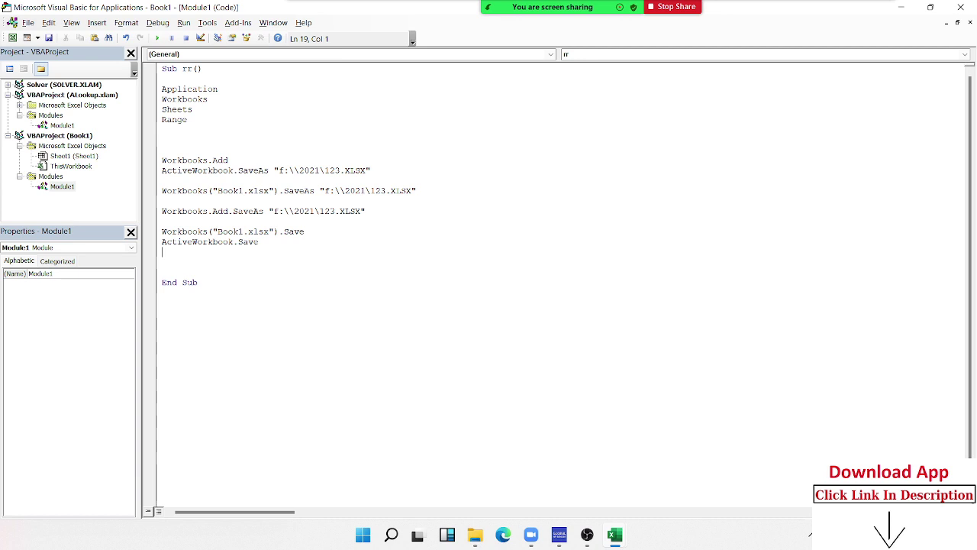
key(Return)
key(Return)
click(162, 251)
click(162, 262)
text(kill )
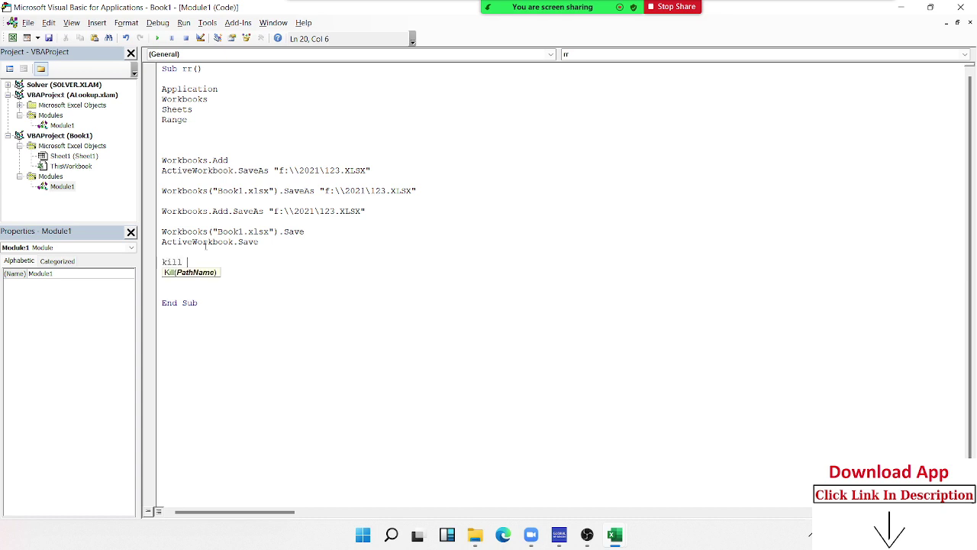
text(ActiveWorkbook.Save)
key(ctrl+z)
drag(273, 169, 380, 176)
click(242, 262)
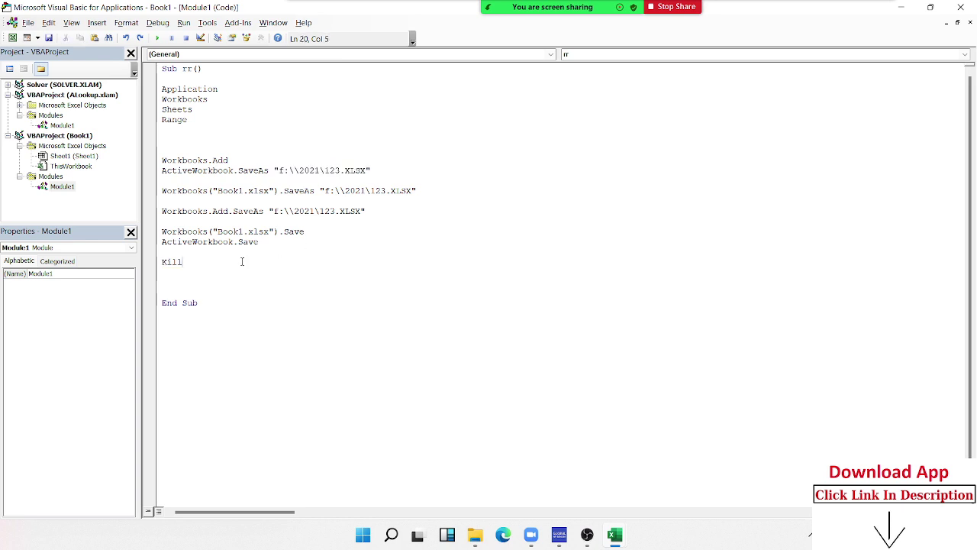
key(ctrl+v)
click(210, 291)
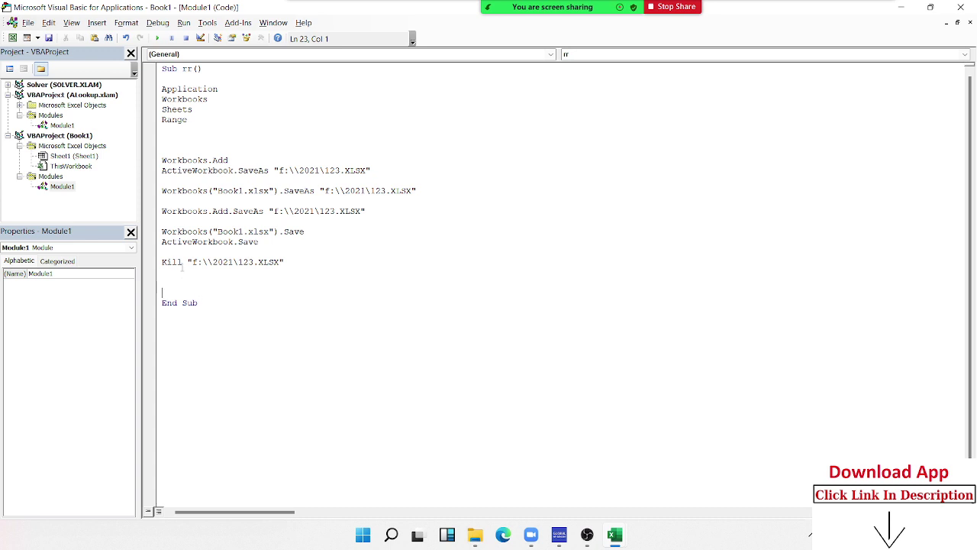
click(155, 265)
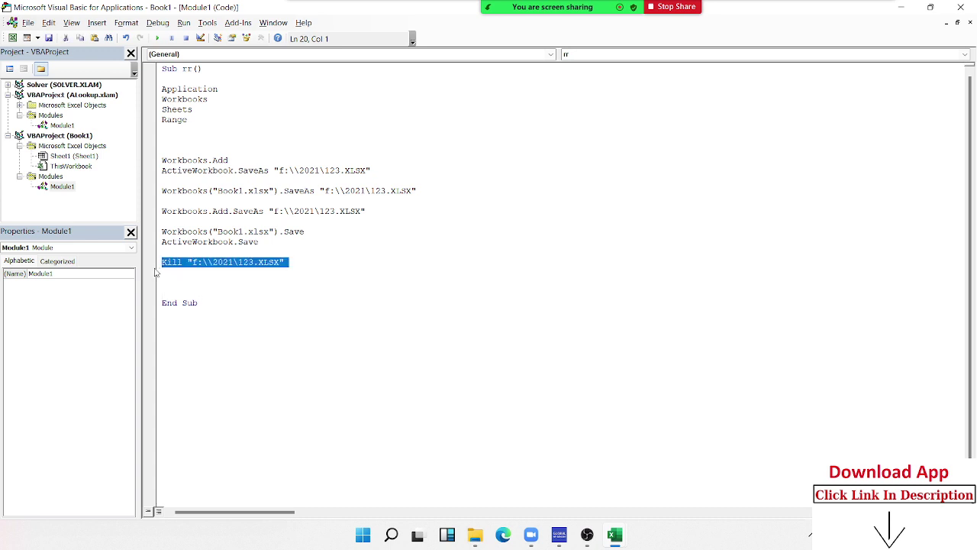
key(Delete)
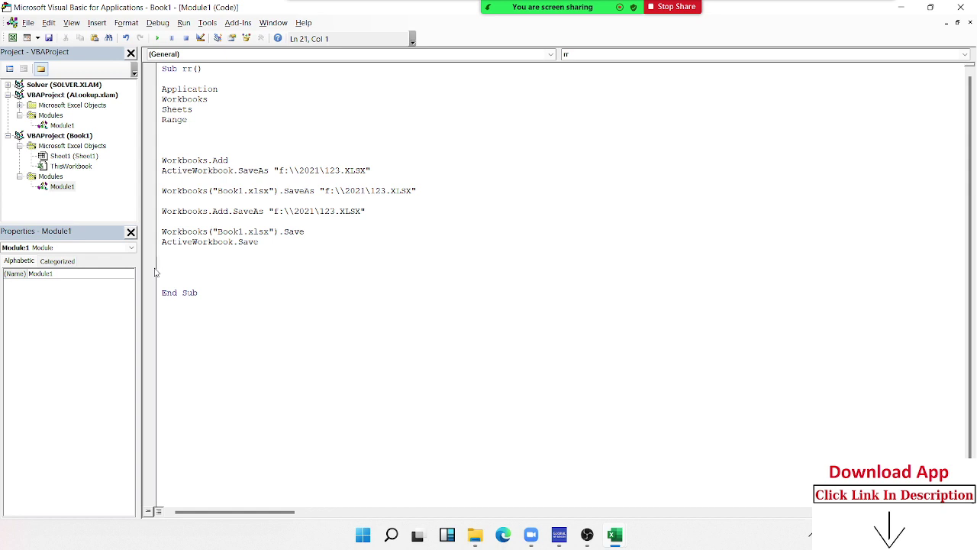
Add Workbooks.Open "f:\\2021\123.XLSX" with a password as the fifth argument
key(Up)
text(W)
text(orkbo)
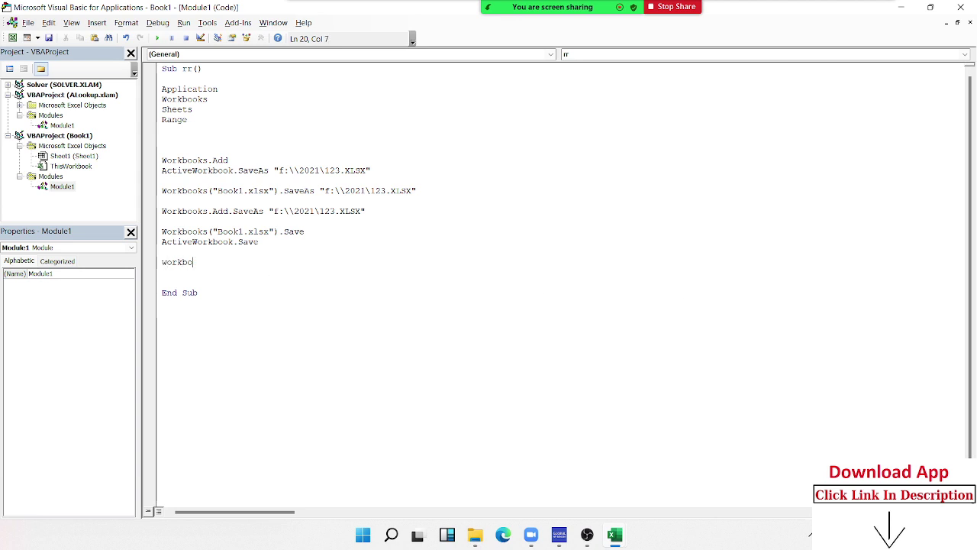
text(oks)
text(.o)
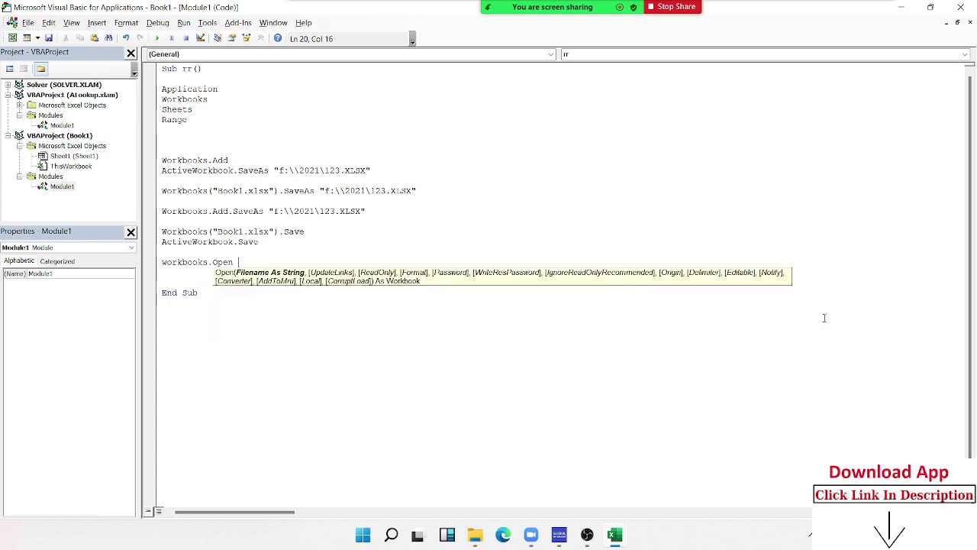
text("f:\\2021\123.XLSX")
click(328, 322)
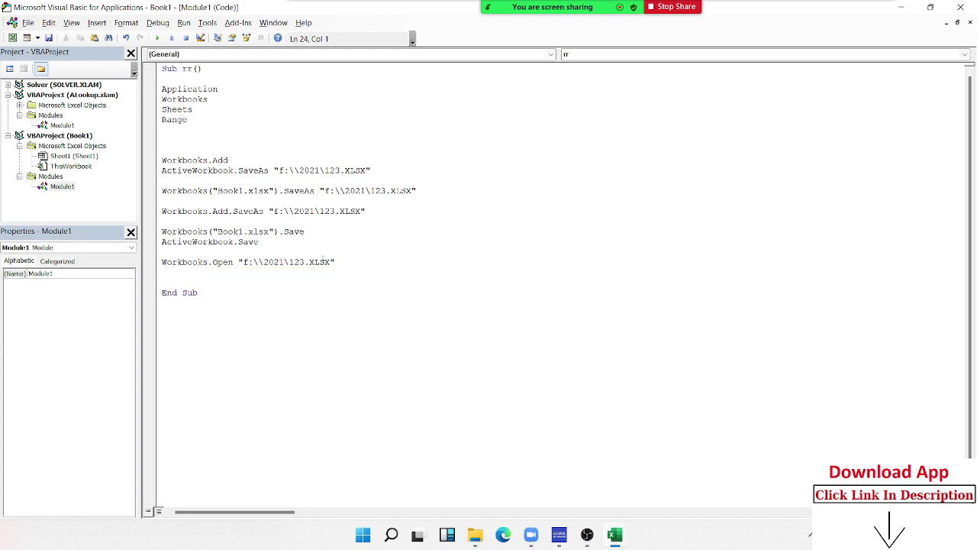
click(338, 262)
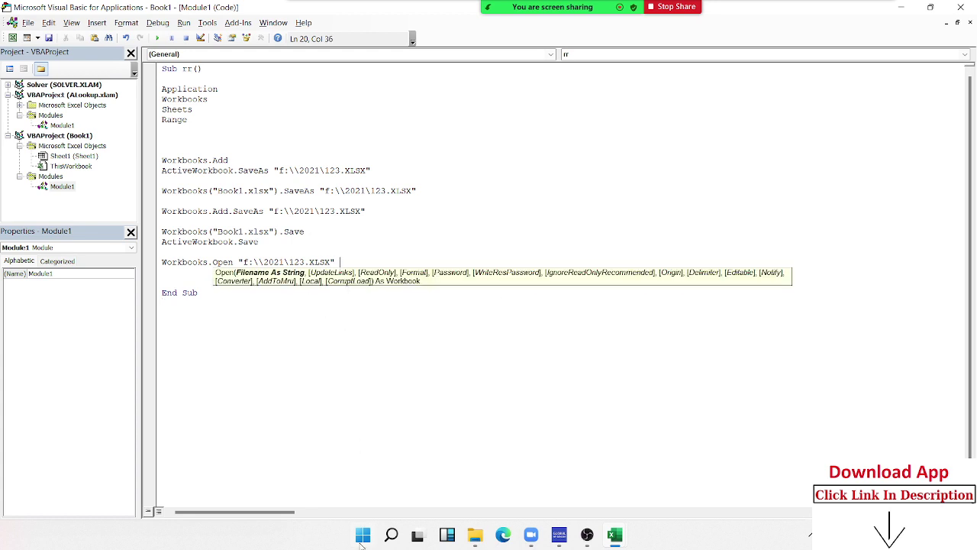
text(,)
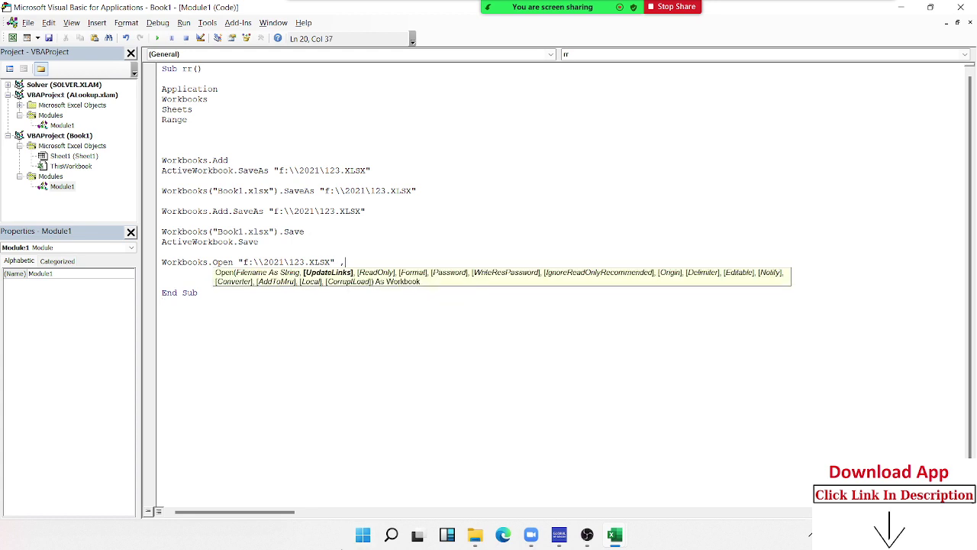
text(,,,)
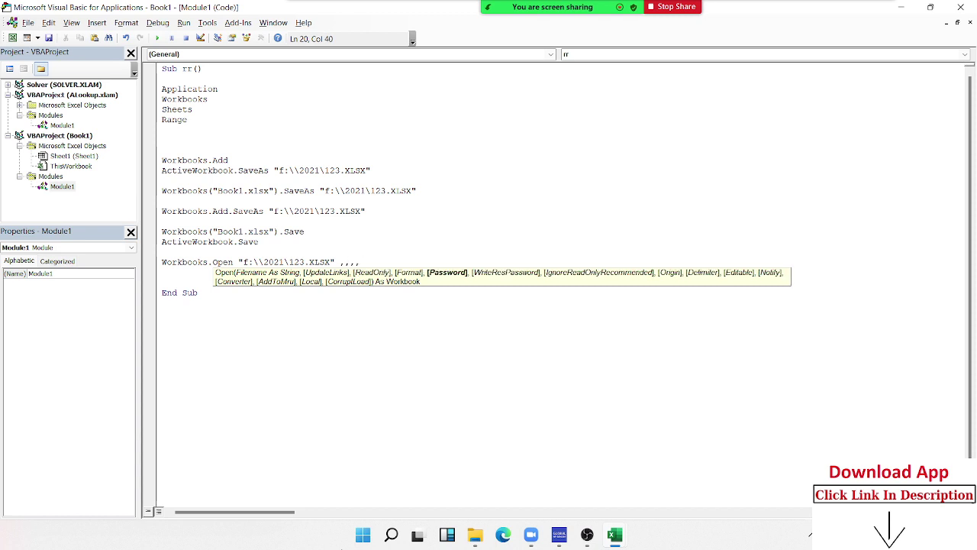
key(Return)
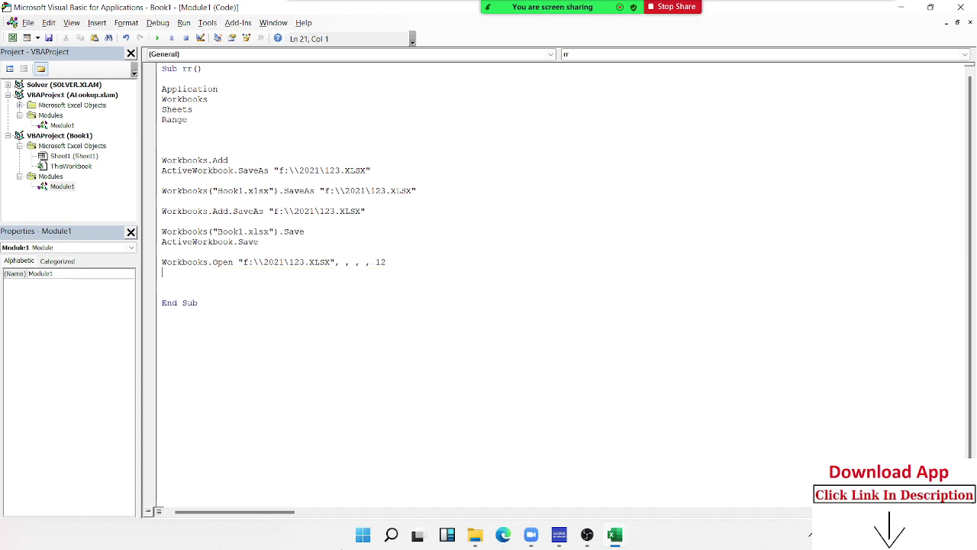
key(Return)
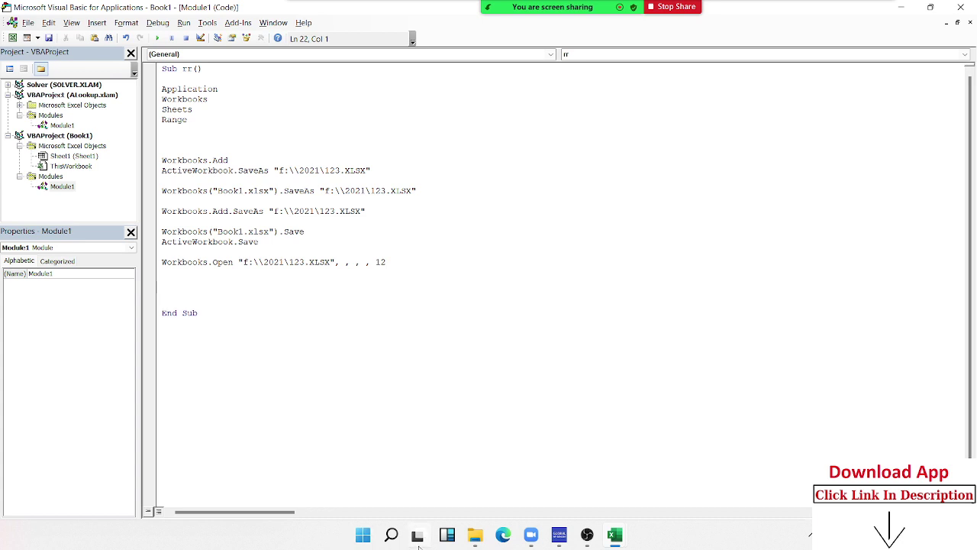
key(Up)
Copy ActiveWorkbook to the new line and complete it as ActiveWorkbook.Close true
drag(281, 229, 163, 231)
key(shift+End)
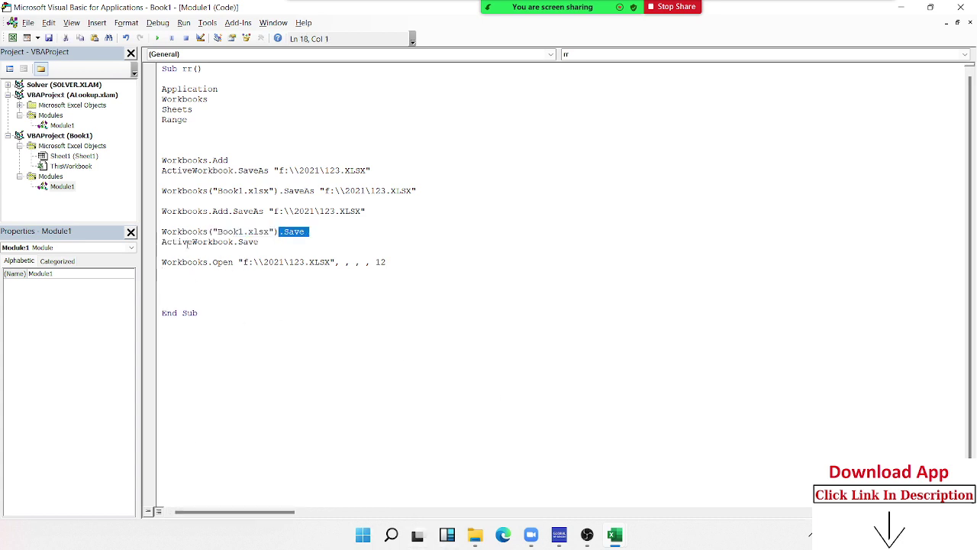
drag(233, 242, 162, 242)
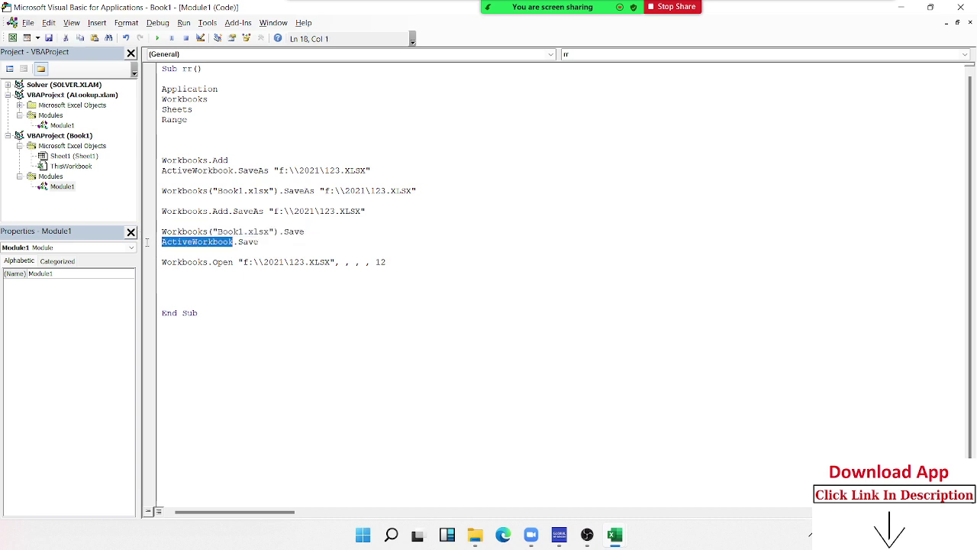
key(ctrl+c)
click(174, 275)
key(ctrl+v)
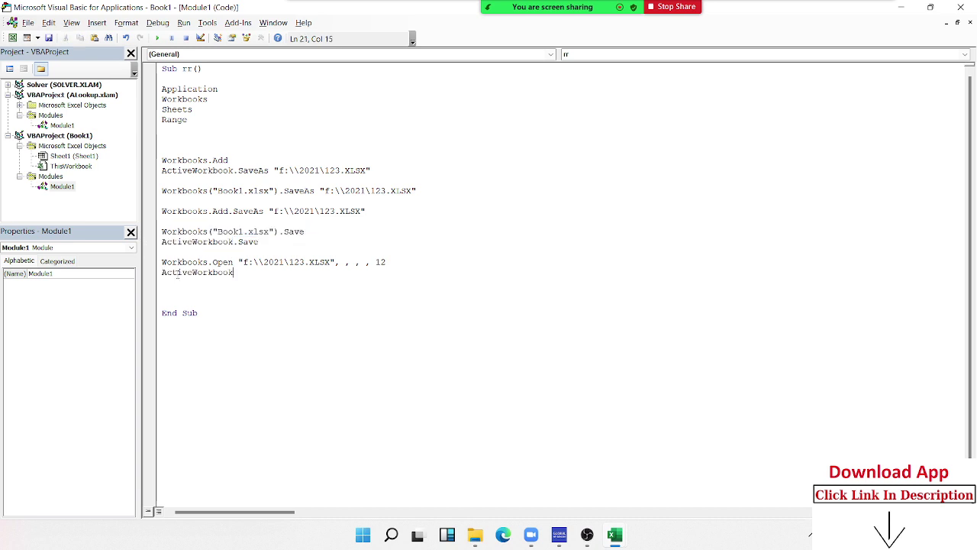
text(.Close )
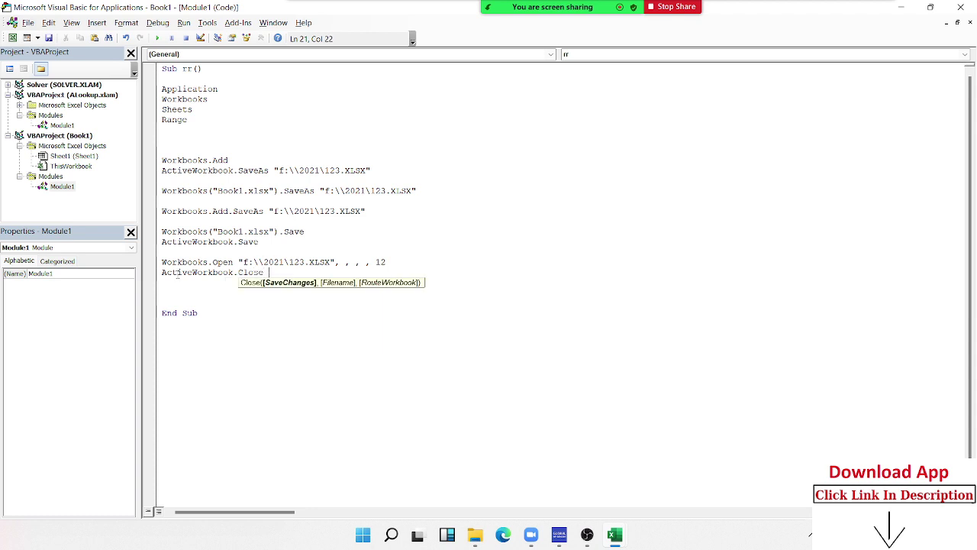
text(true)
In Excel, try closing Book1 but cancel the save prompt, then return to VBA
click(219, 290)
key(alt+Tab)
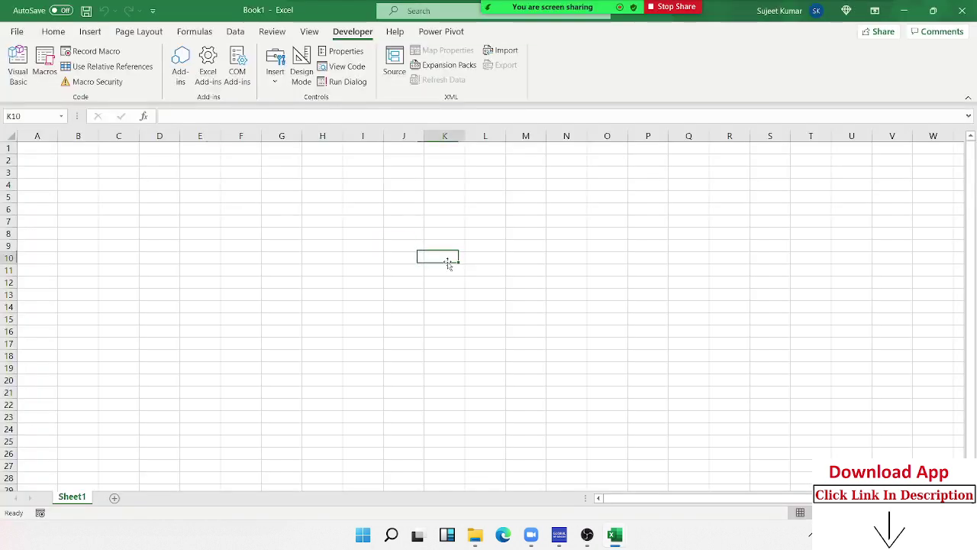
click(357, 281)
click(962, 10)
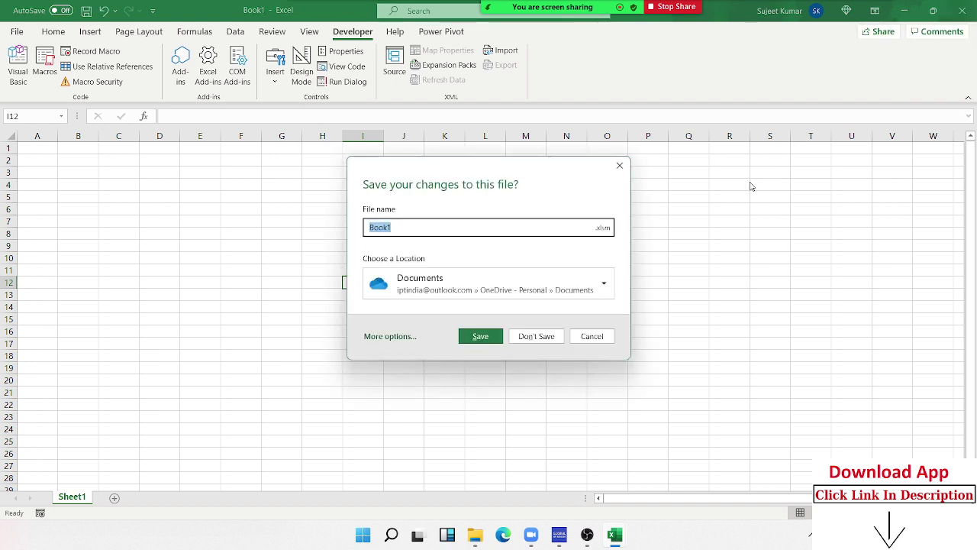
key(Escape)
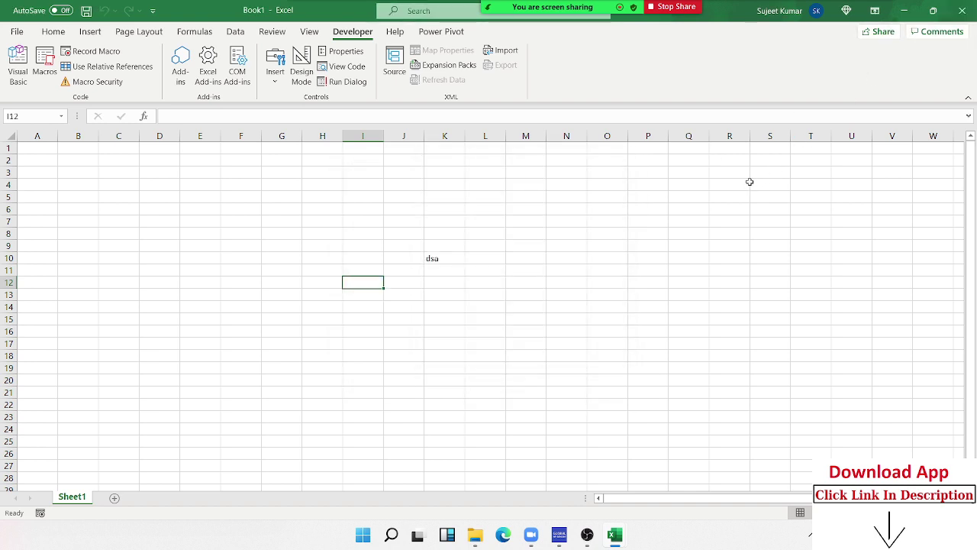
key(alt+F11)
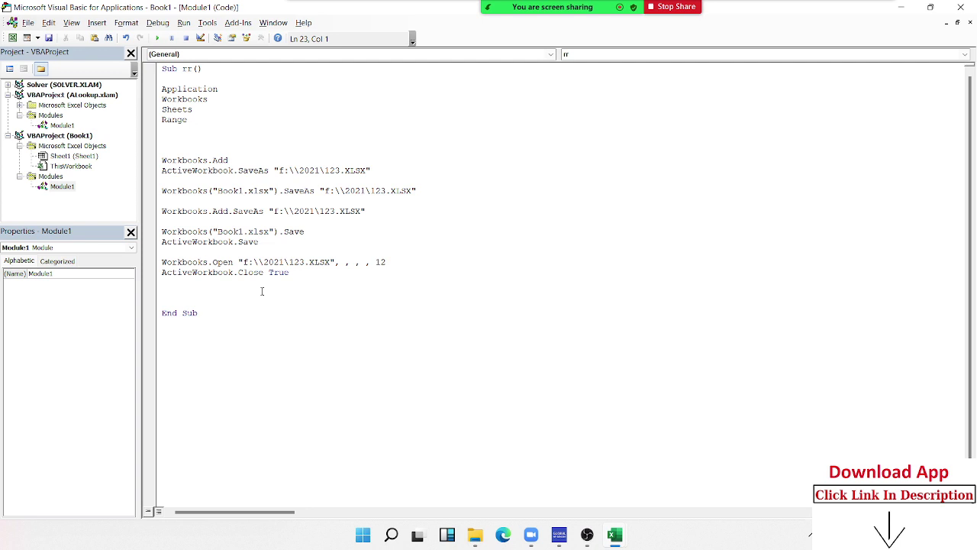
Insert a blank line above ActiveWorkbook.Close True
key(Up)
key(Return)
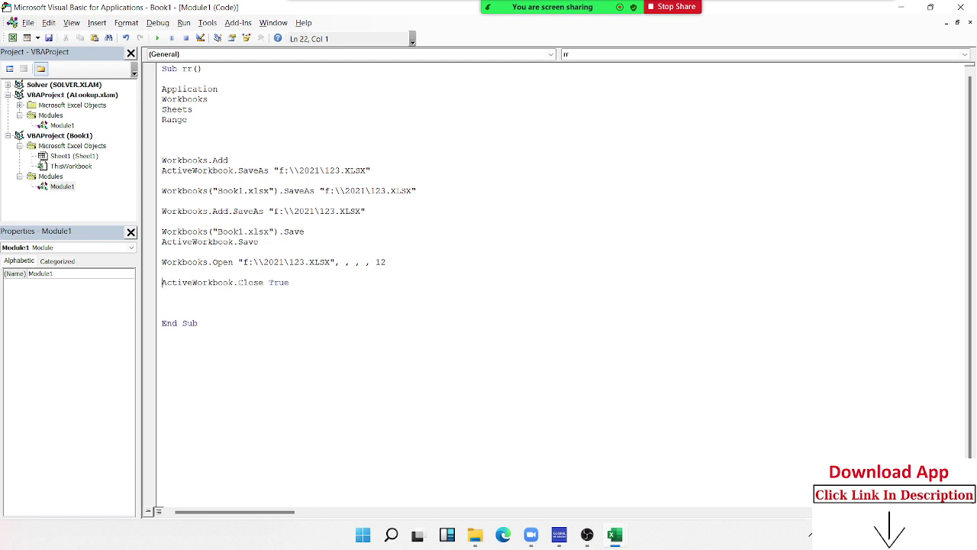
click(162, 302)
Bring the Book1 worksheet forward from the taskbar, then return to the macro code
mouse_move(615, 538)
click(572, 502)
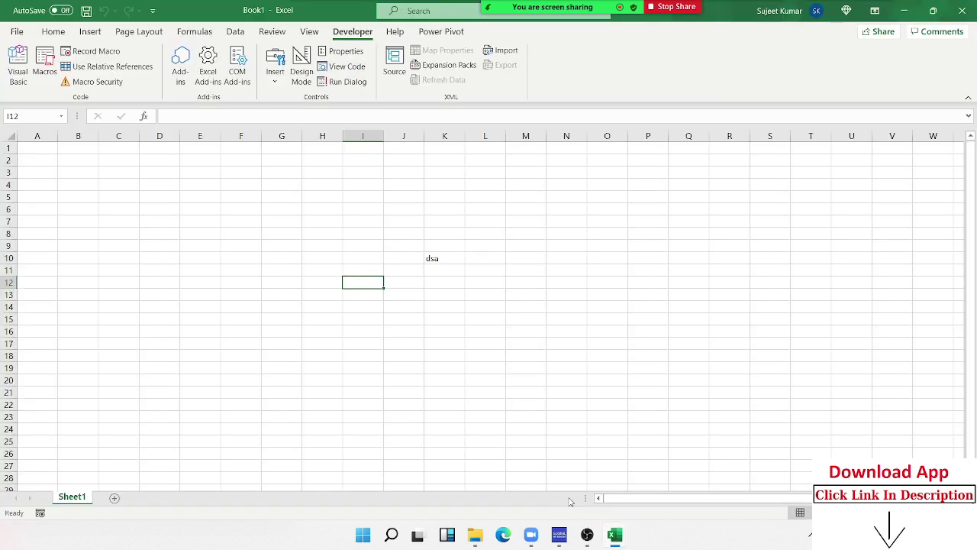
mouse_move(615, 535)
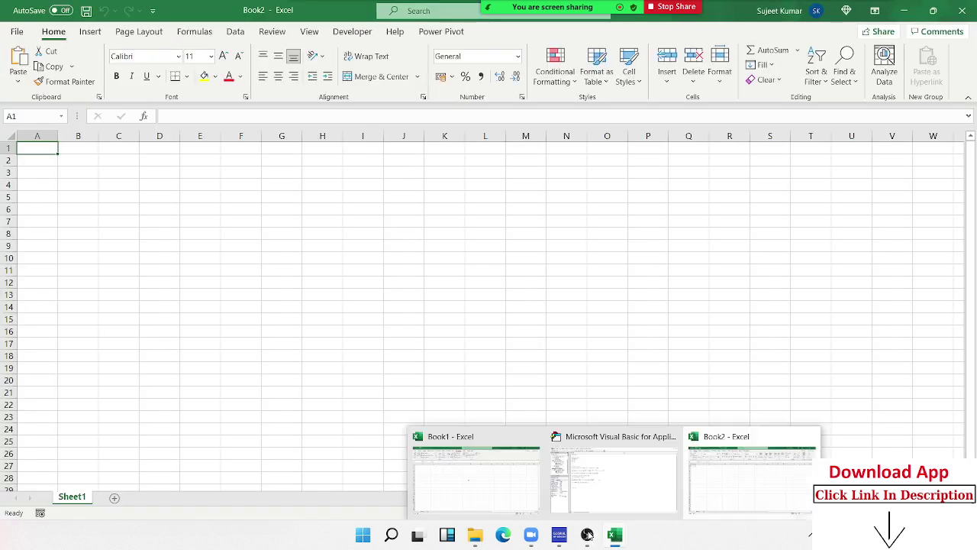
click(595, 488)
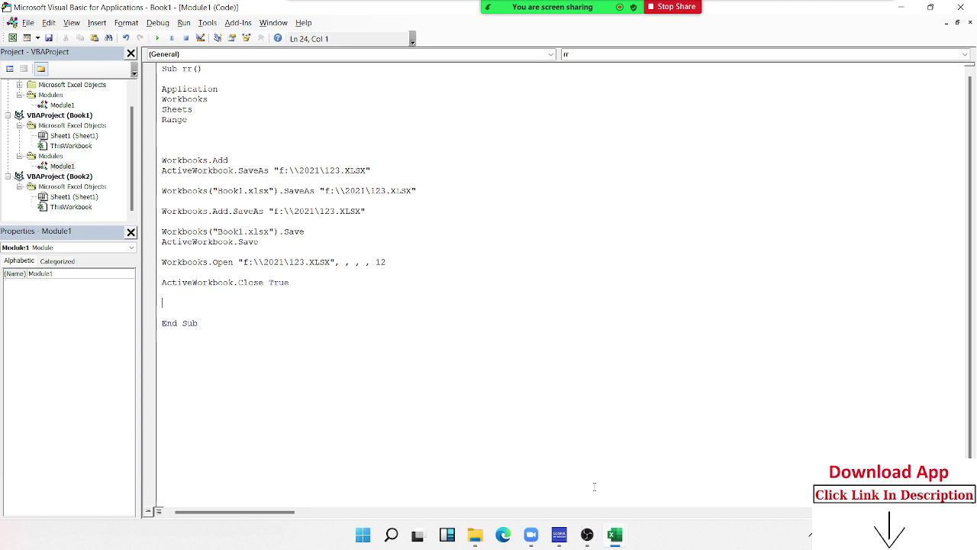
Write Workbooks("Book1.xlsx").Activate using IntelliSense, then add two blank lines below
text(w)
text(orkbo)
text(oks.)
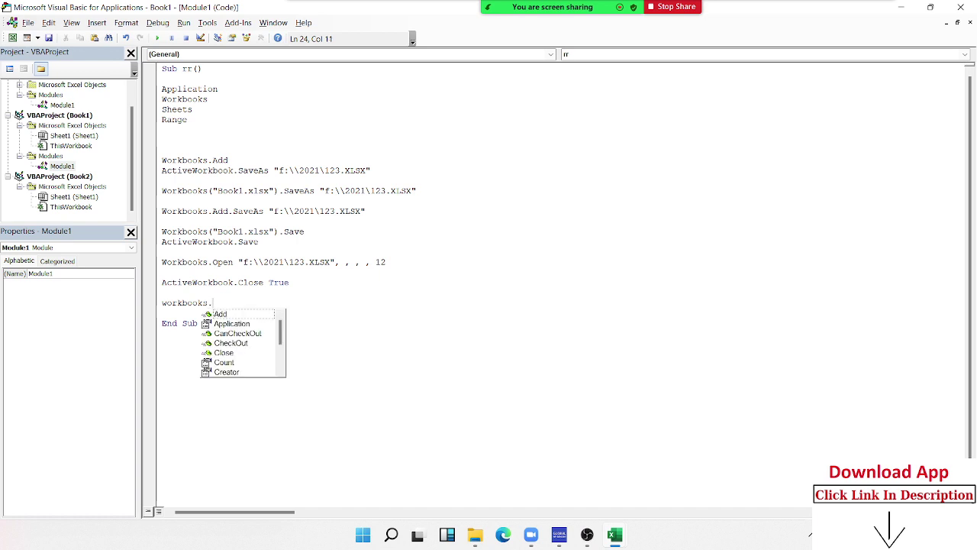
key(BackSpace)
text((")
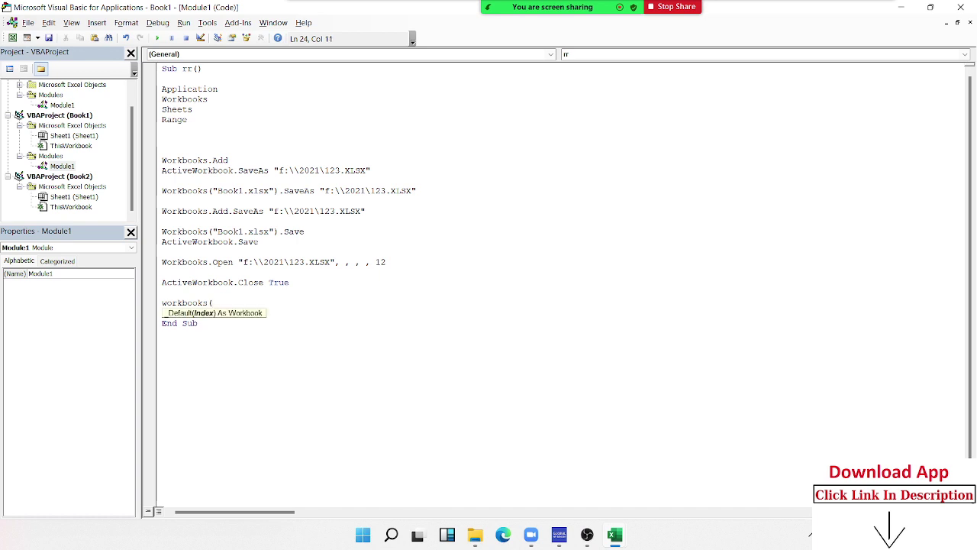
text(B)
text(oo)
text(k1.x)
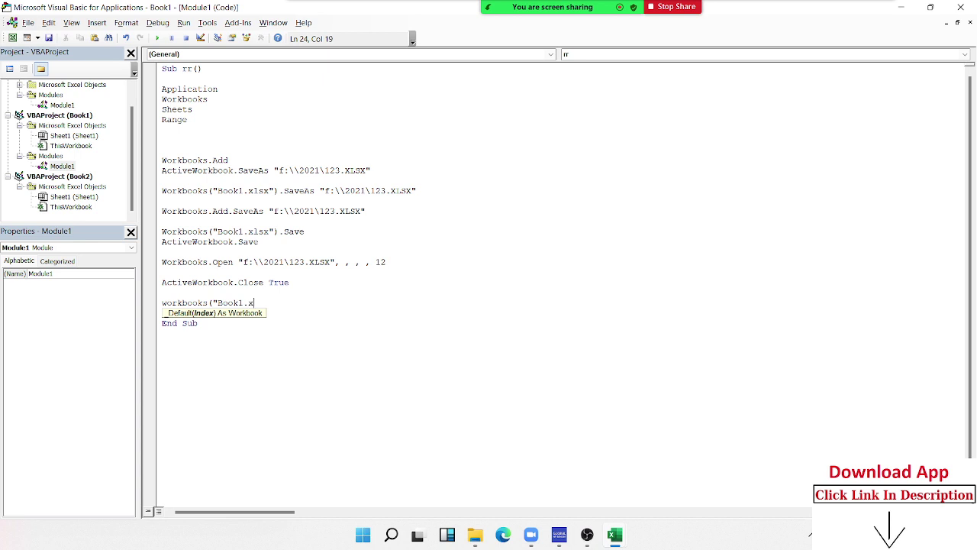
text(lsx"))
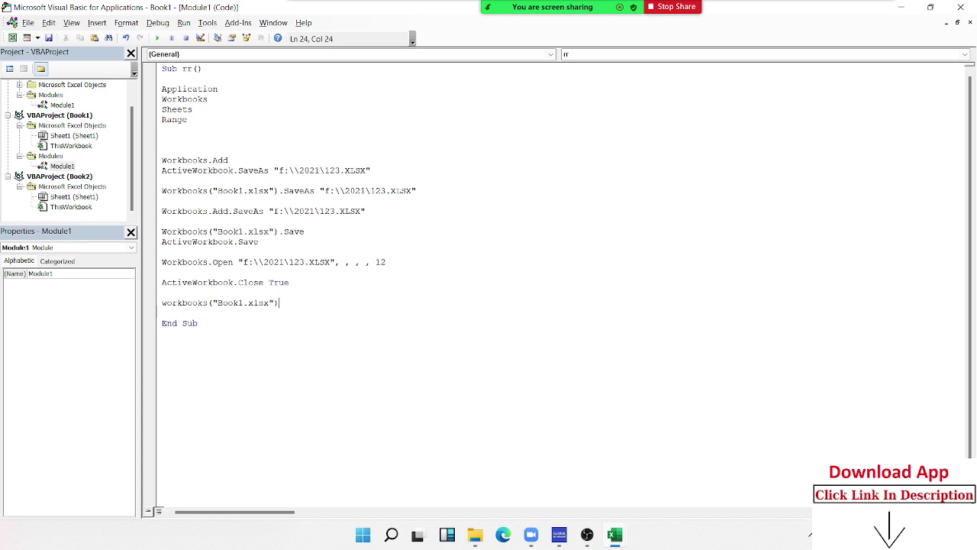
text(.)
key(Down)
key(Down)
key(Down)
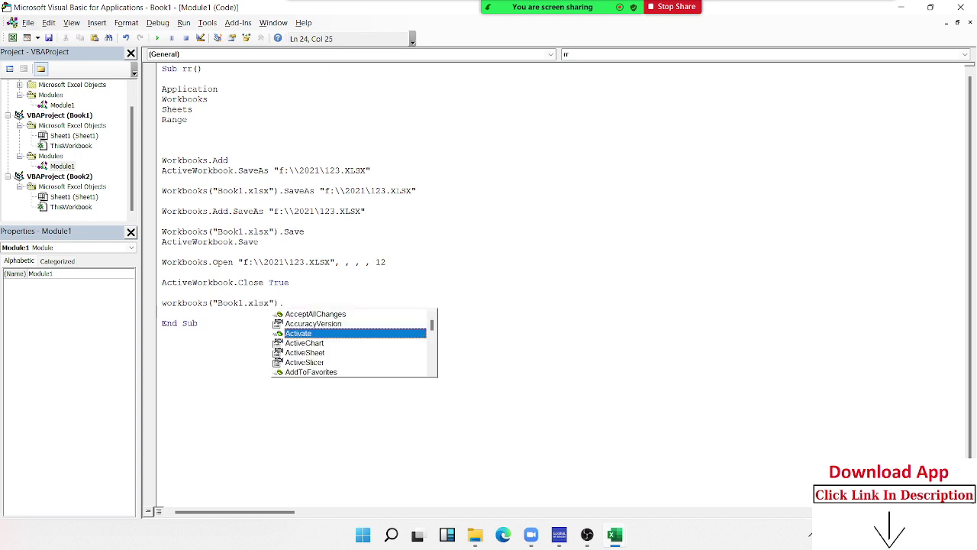
key(Tab)
key(Return)
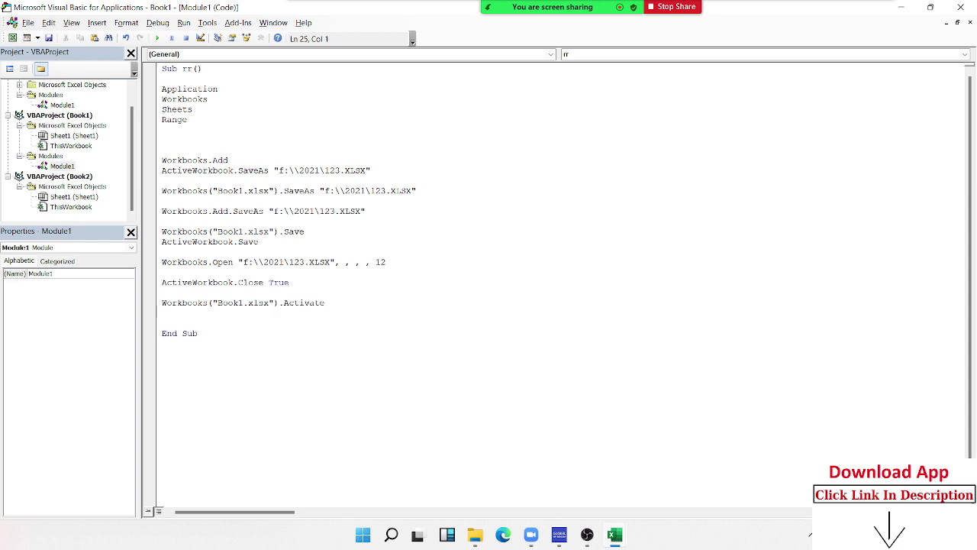
key(Return)
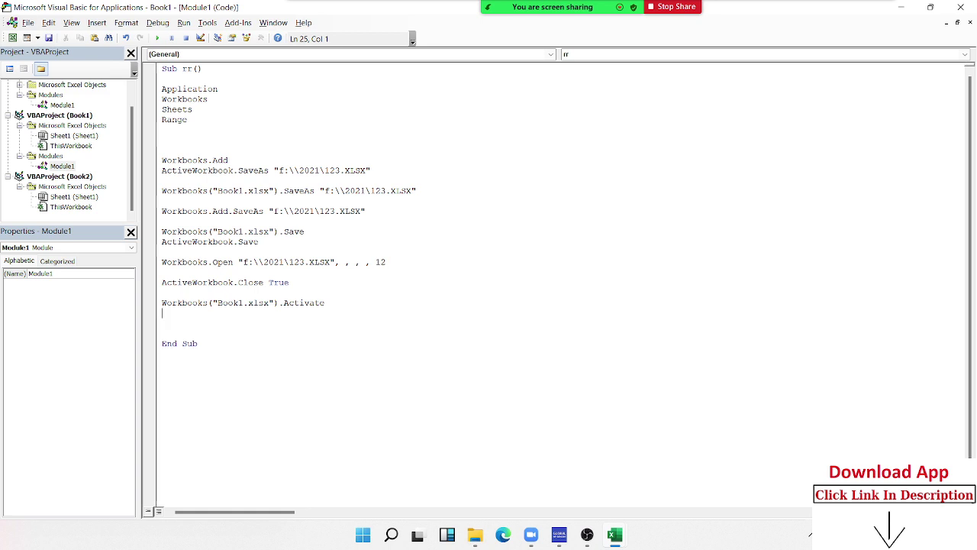
Type Windows("book1").a on the next line, replacing the numeric index with the name book1
text(Win)
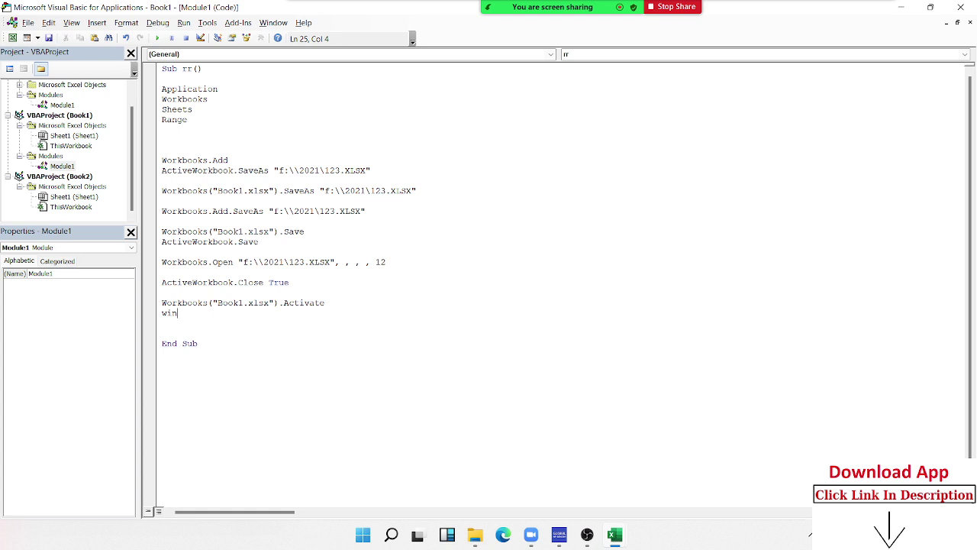
text(dow)
text(s)
text(()
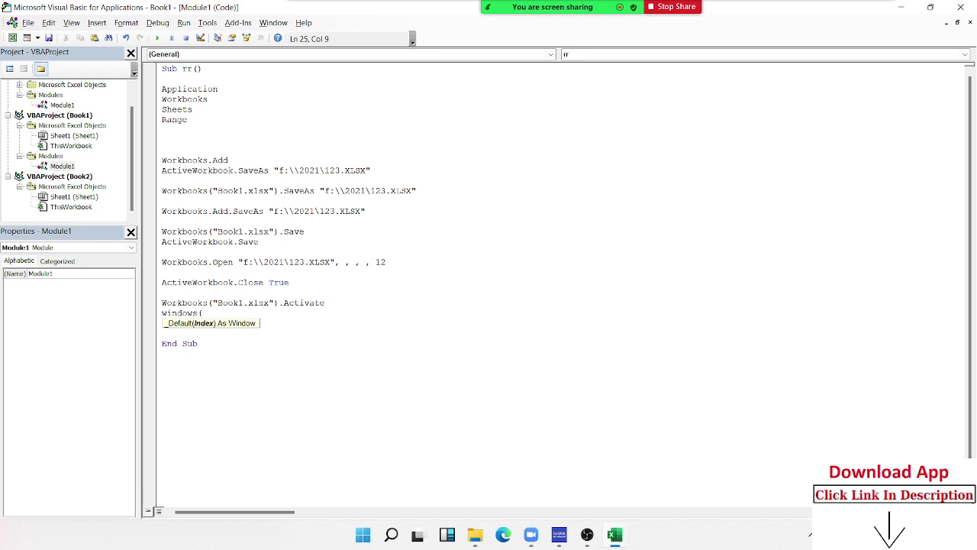
text(1)
key(BackSpace)
text("bo)
text(ok)
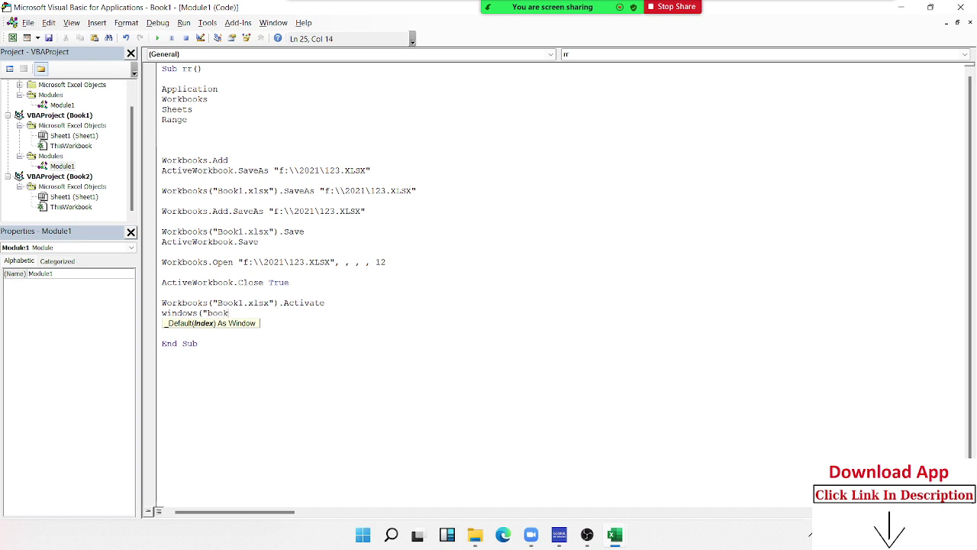
text(")
key(BackSpace)
text(1")
text().a)
Accept .Activate, then check Excel's Switch Windows list for Book1 and Book2 before returning to VBA
key(Return)
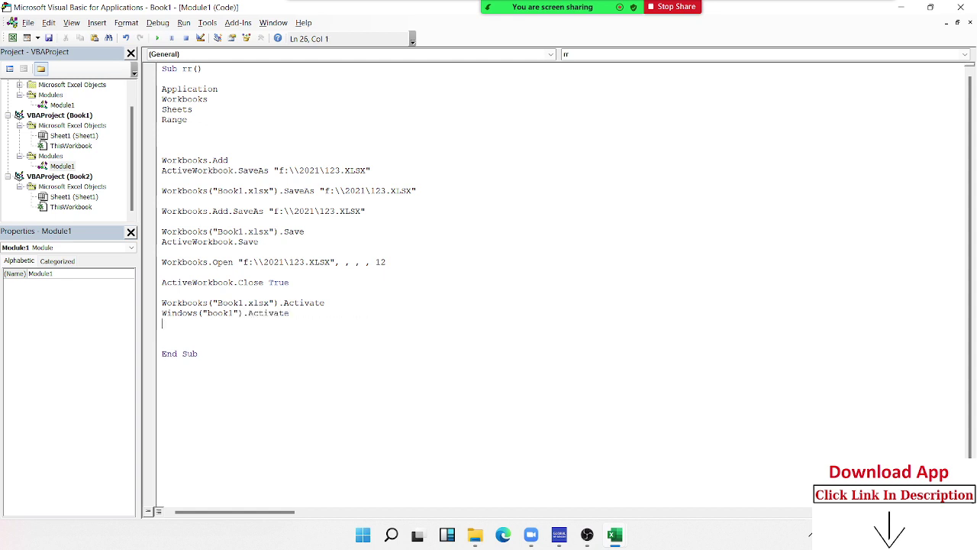
mouse_move(614, 534)
click(752, 477)
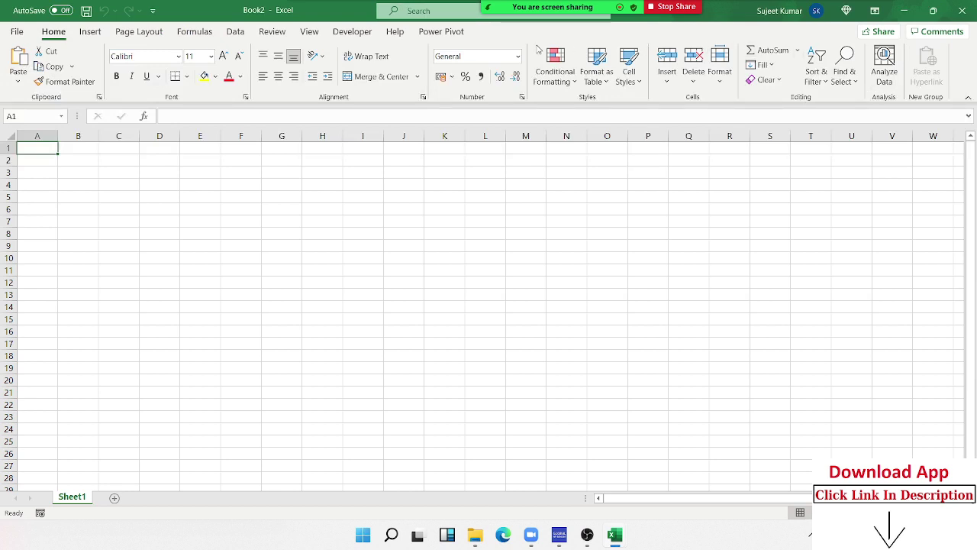
click(310, 31)
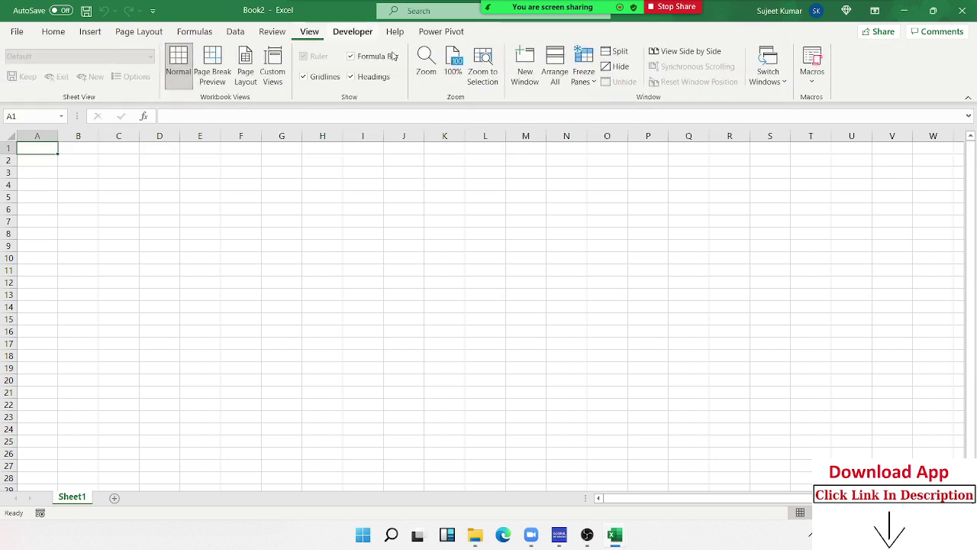
click(769, 73)
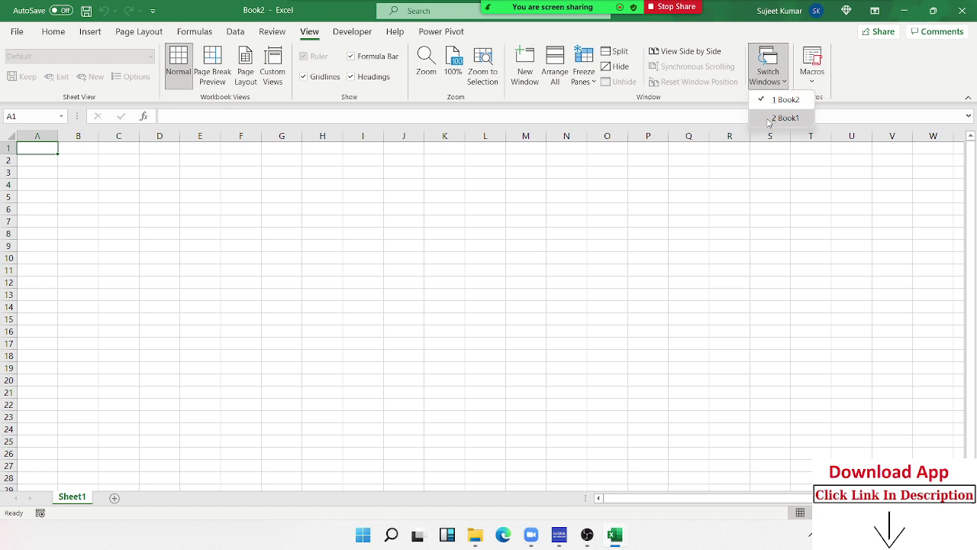
click(746, 187)
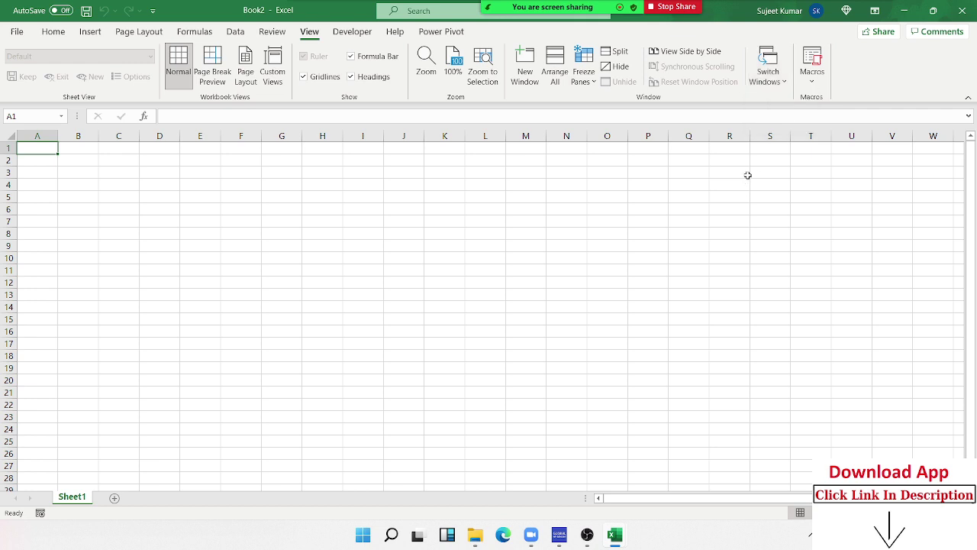
key(alt+F11)
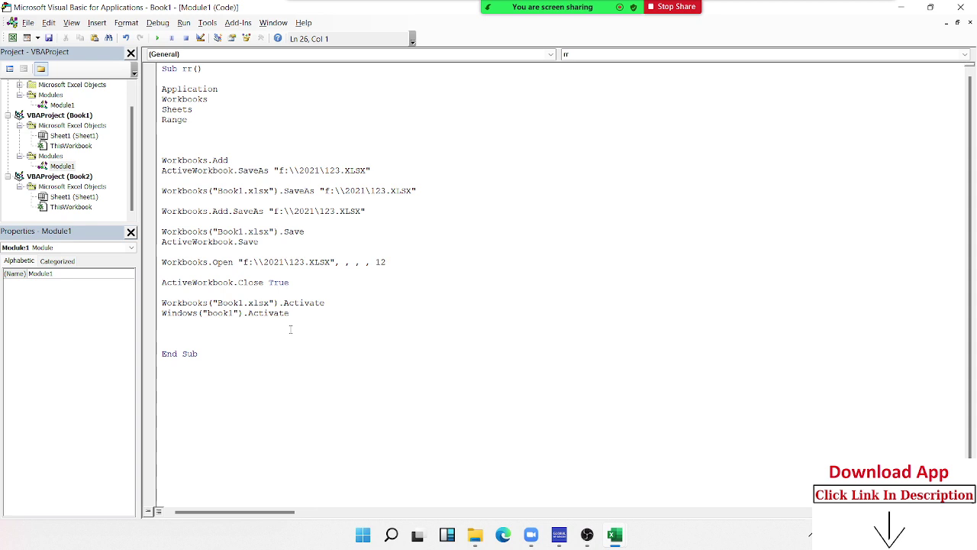
Add an ActiveWorkbook.Protect line with a password argument, then switch to Book1 in Excel
key(Return)
key(Return)
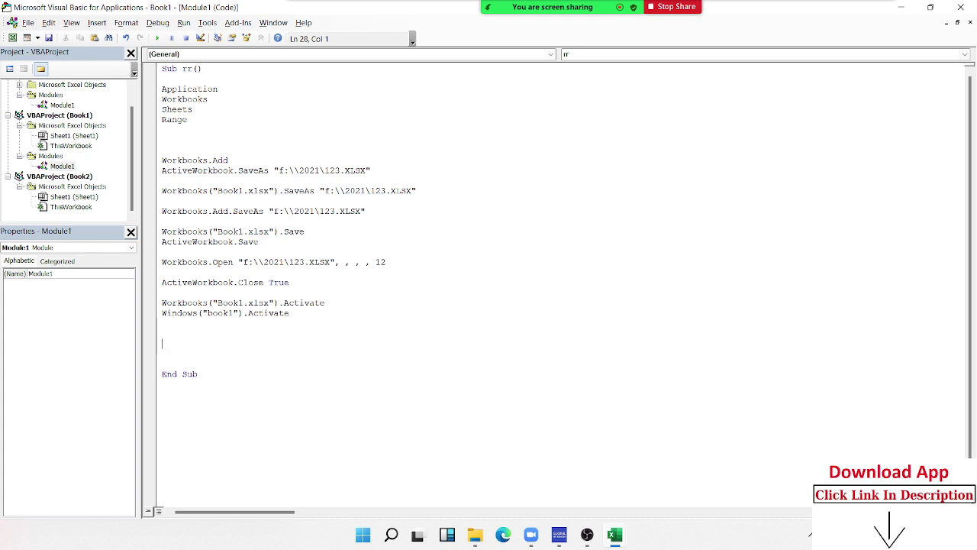
text(ActiveWorkbook)
text(.pro)
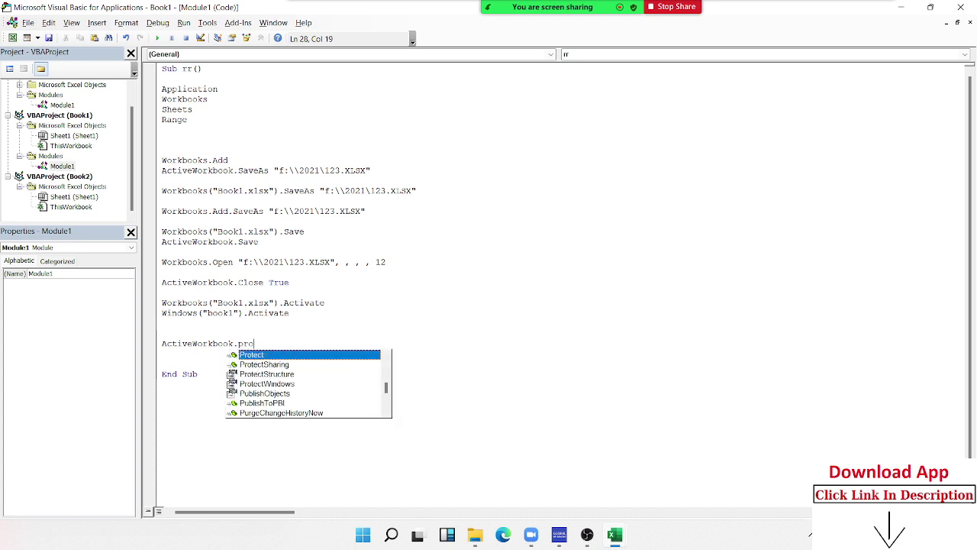
key(Tab)
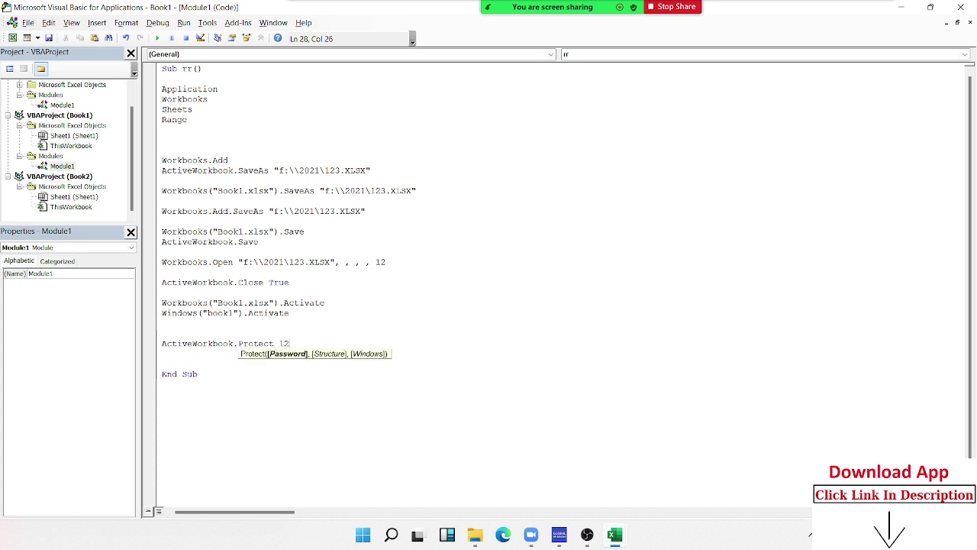
key(Return)
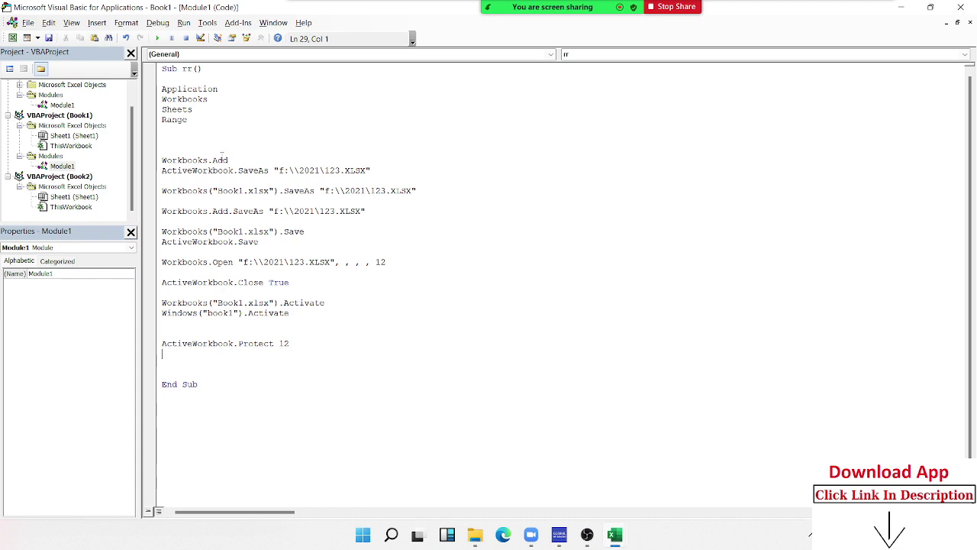
key(alt+Tab)
key(alt+Tab)
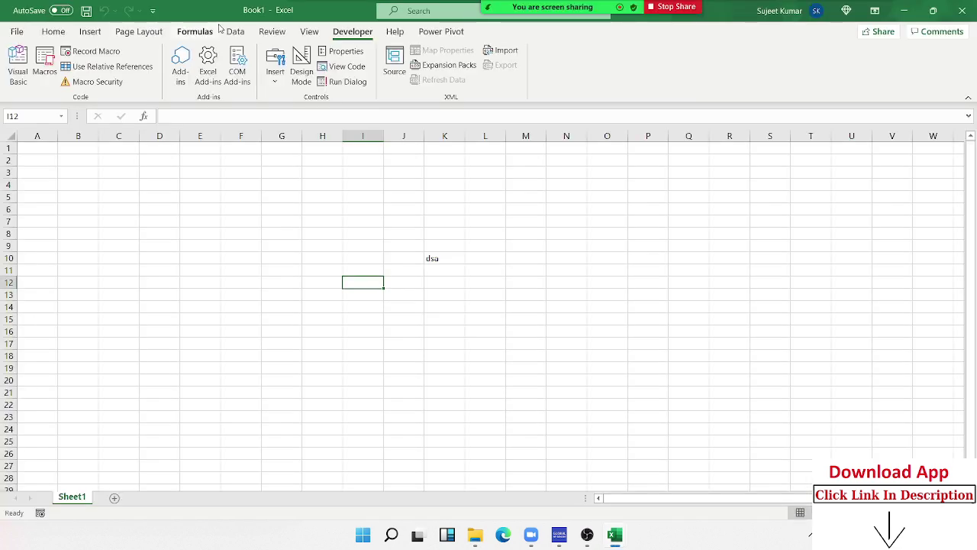
Review Excel's Protect Workbook structure settings without applying them, then go back to Module1's code
click(272, 31)
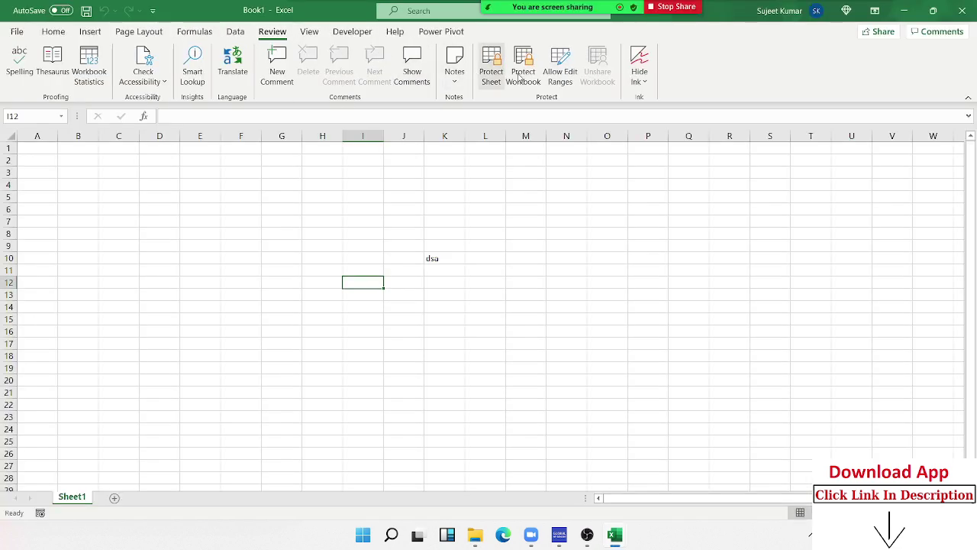
click(526, 75)
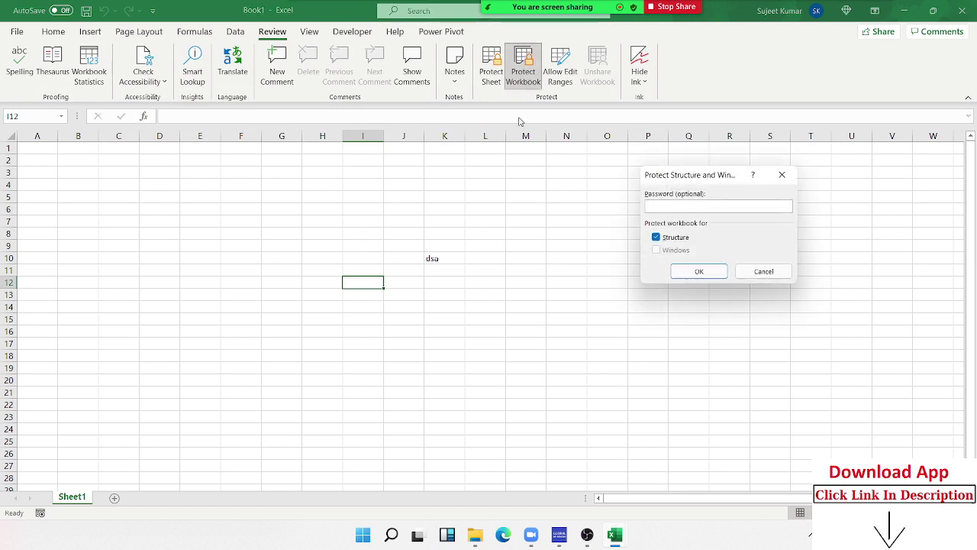
key(Escape)
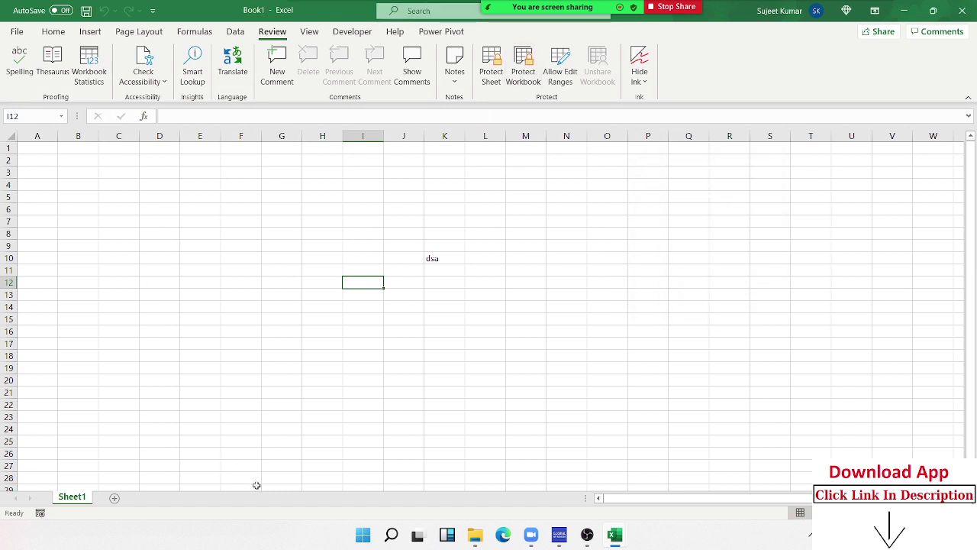
key(alt+Tab)
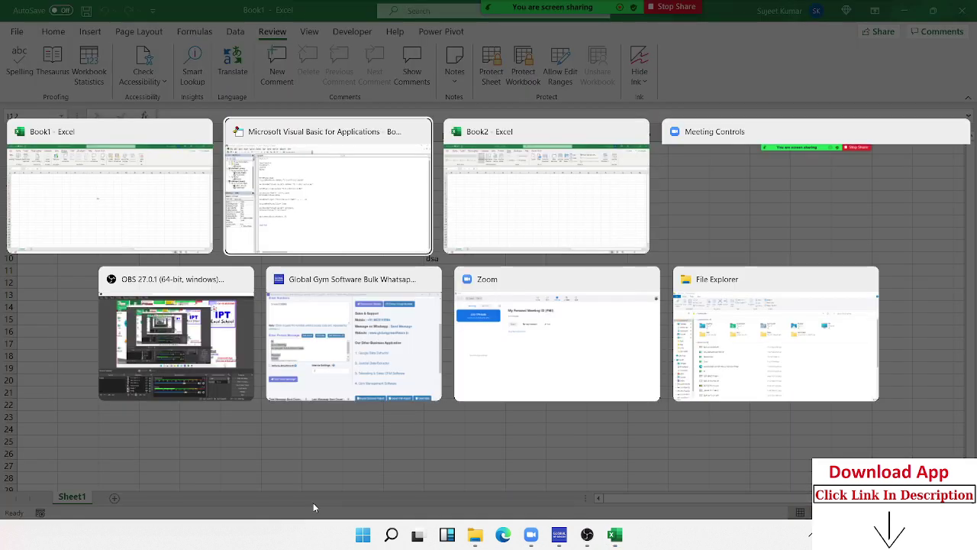
key(alt+Tab)
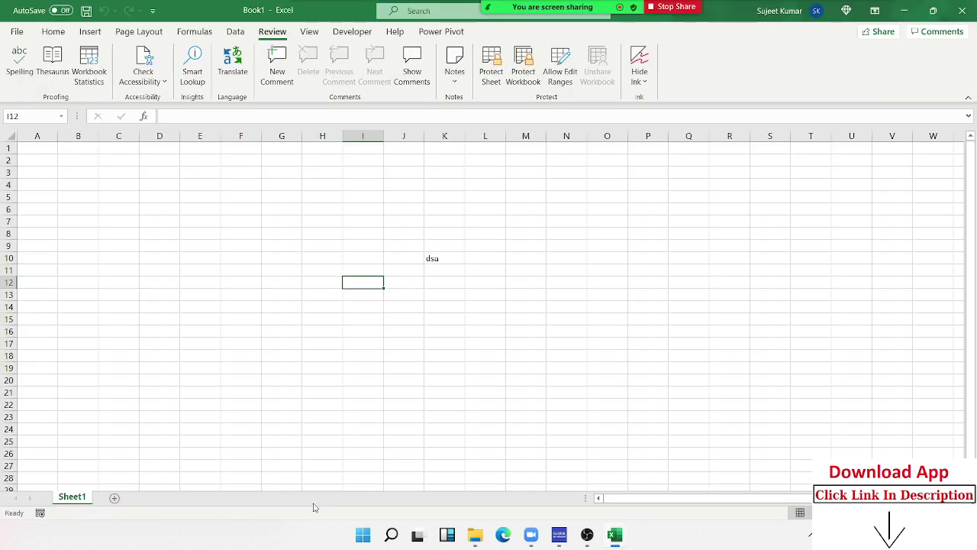
click(524, 76)
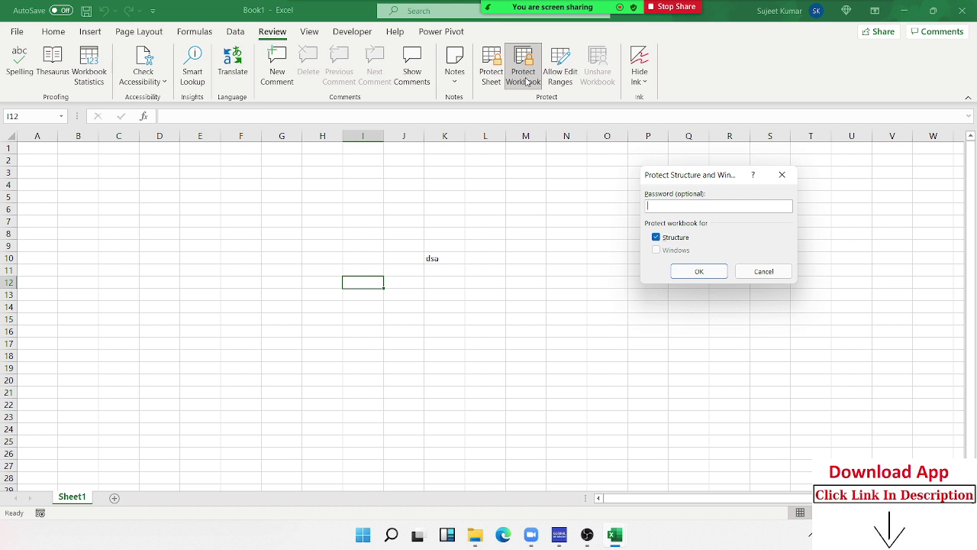
key(Return)
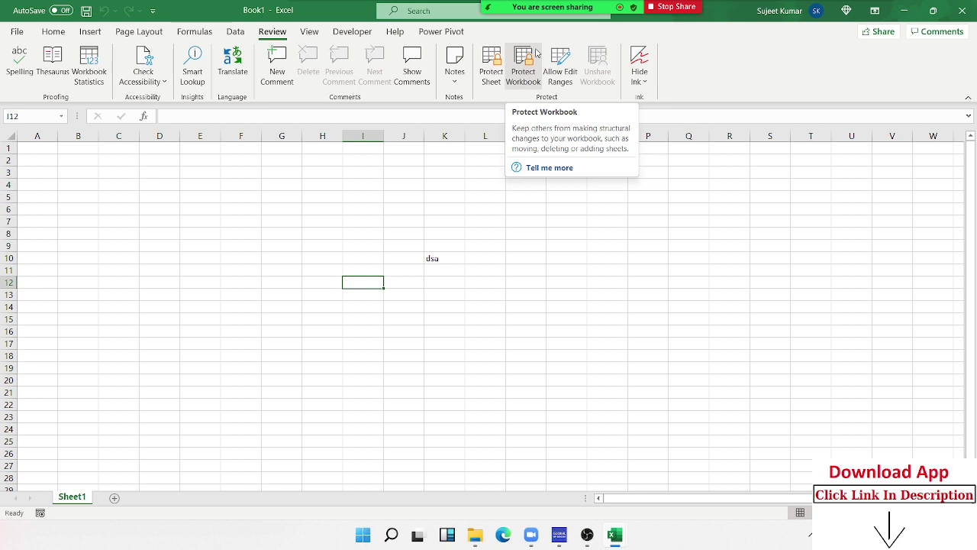
key(alt+F11)
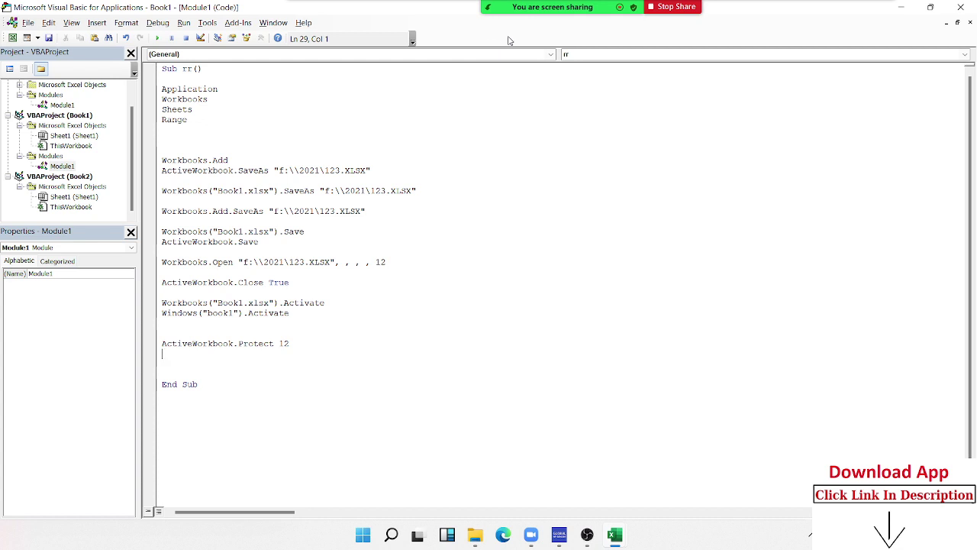
Add an ActiveWorkbook.Password assignment below Protect, separated by a blank line
text(ActiveWorkbook.p)
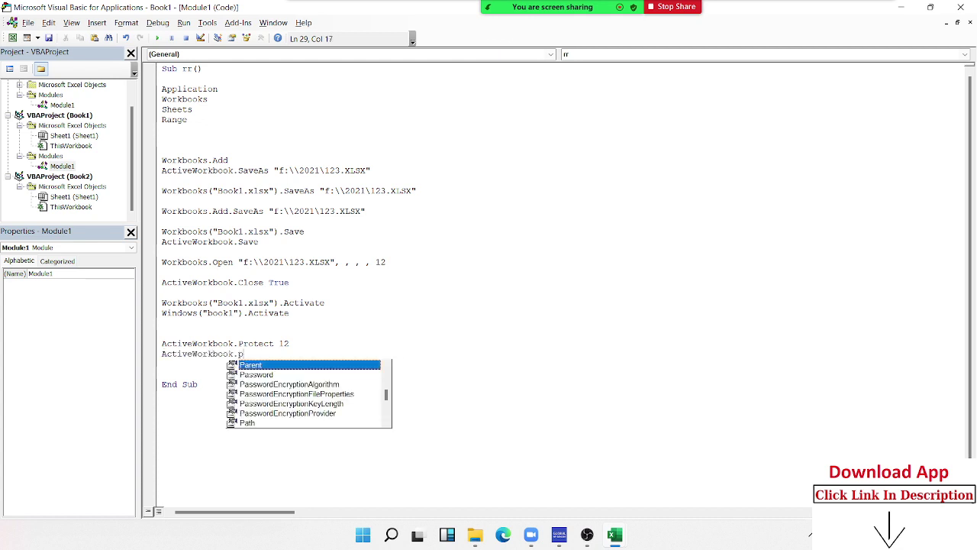
text(as)
key(Tab)
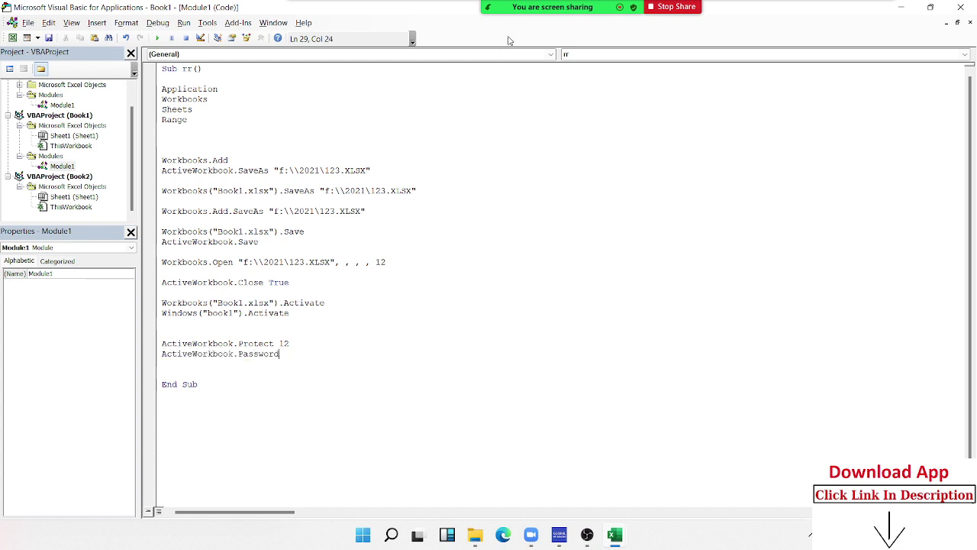
key(Return)
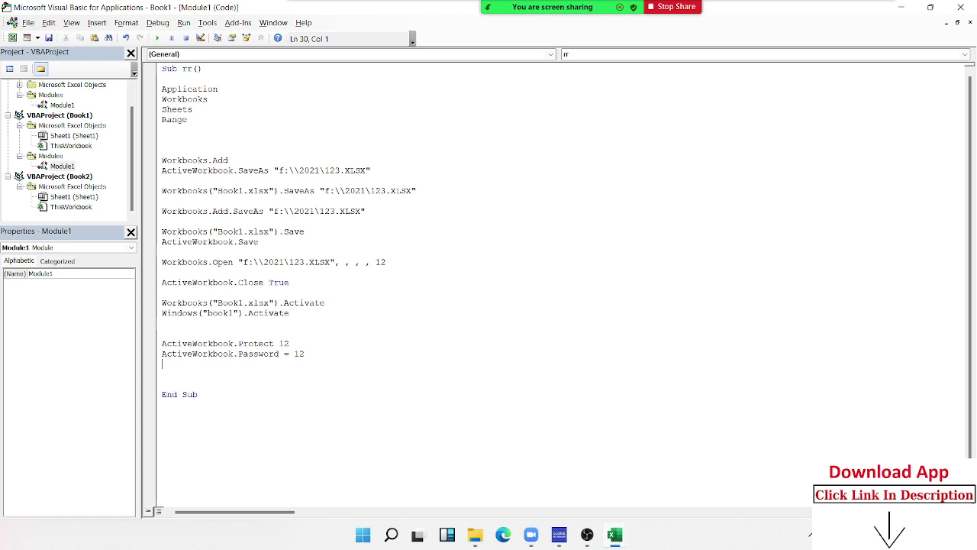
key(Up)
key(Return)
click(162, 344)
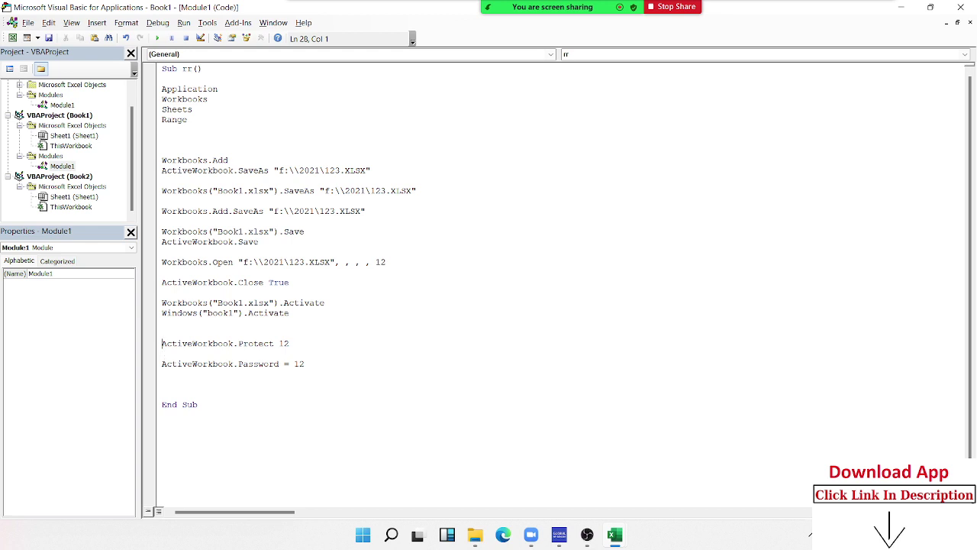
key(shift+Down)
key(Down)
key(shift+Down)
key(Up)
key(Up)
key(Up)
key(shift+Down)
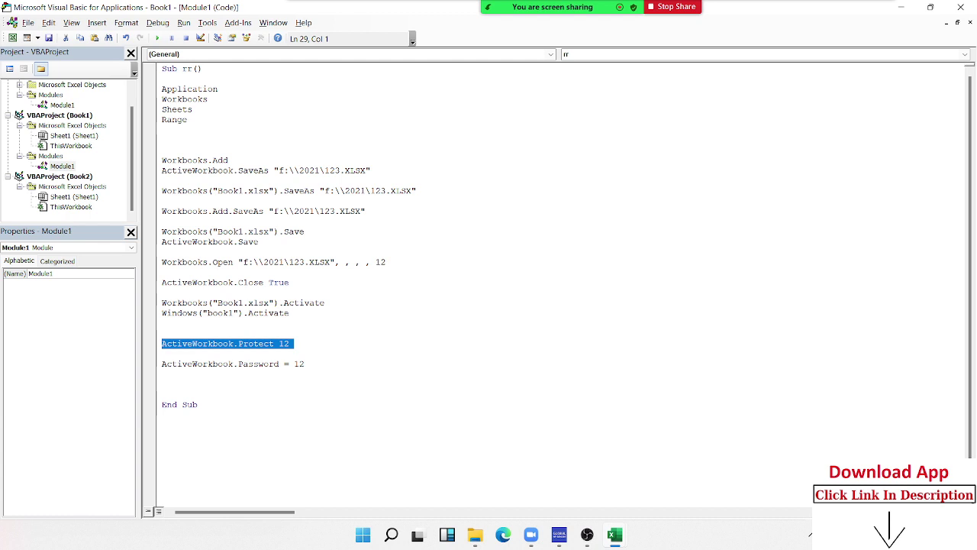
key(Down)
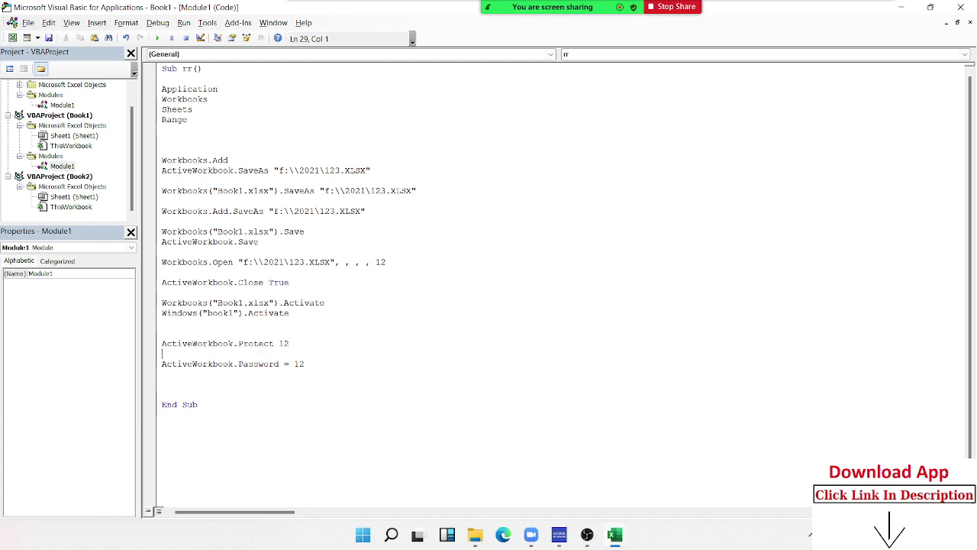
double_click(284, 343)
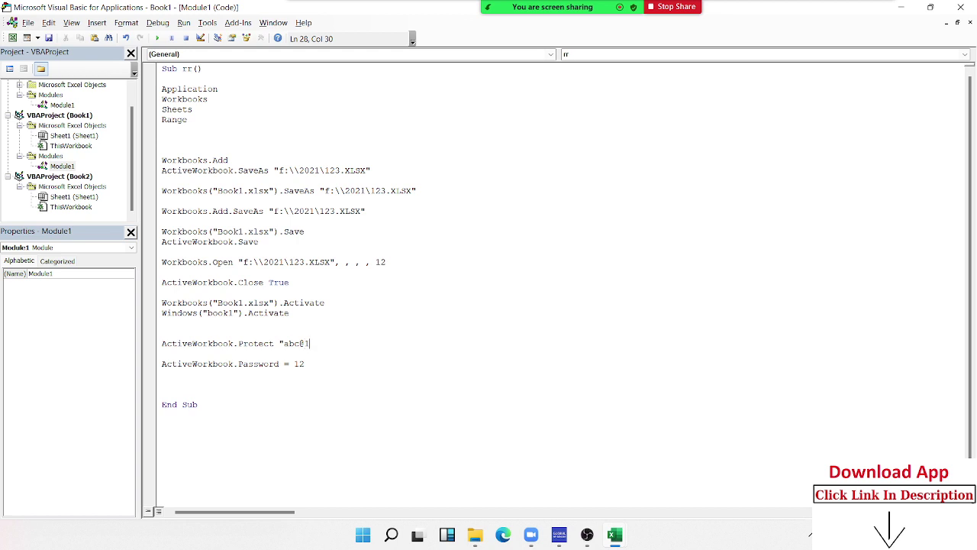
key(Down)
key(Down)
drag(279, 343, 324, 345)
key(ctrl+c)
double_click(298, 363)
key(ctrl+v)
click(305, 386)
Check the parameter hint for Protect on the ActiveWorkbook.Protect line
click(300, 355)
double_click(256, 343)
double_click(200, 344)
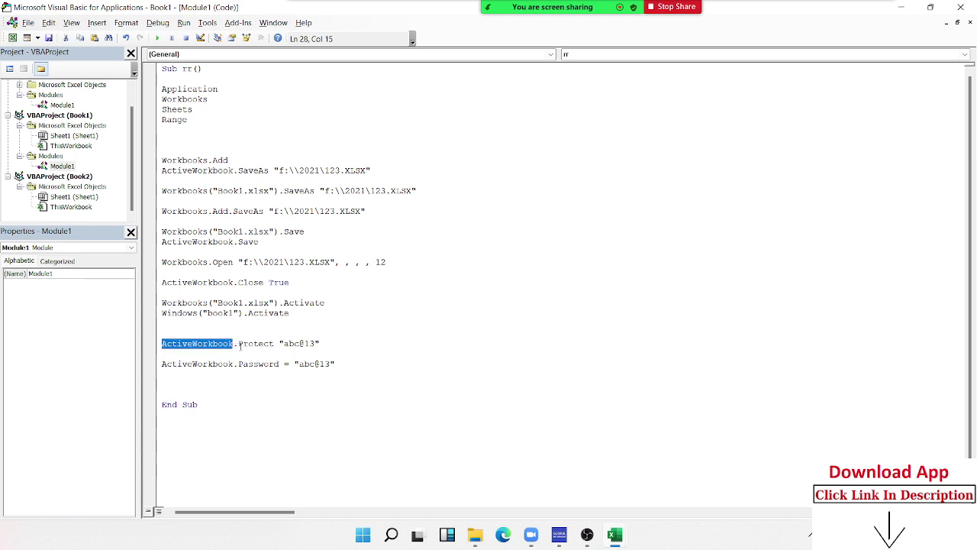
click(239, 344)
click(274, 343)
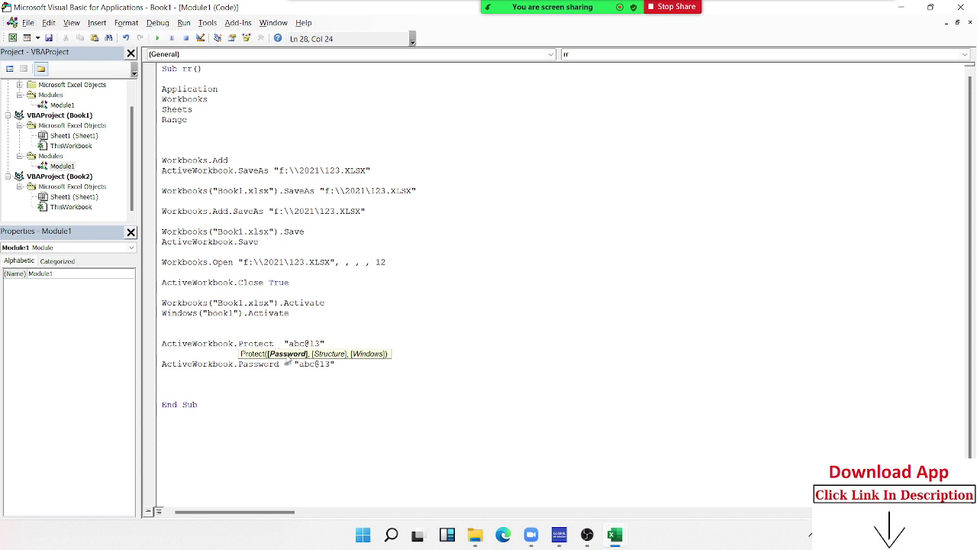
click(284, 386)
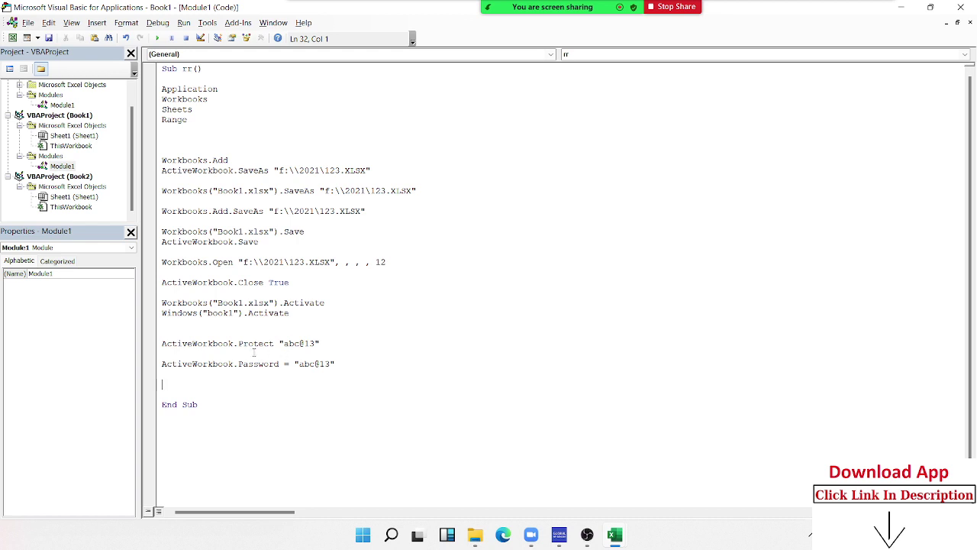
Highlight the workbook commands, the Password line, and the ActiveWorkbook and Protect parts of the Protect line
drag(275, 349, 152, 166)
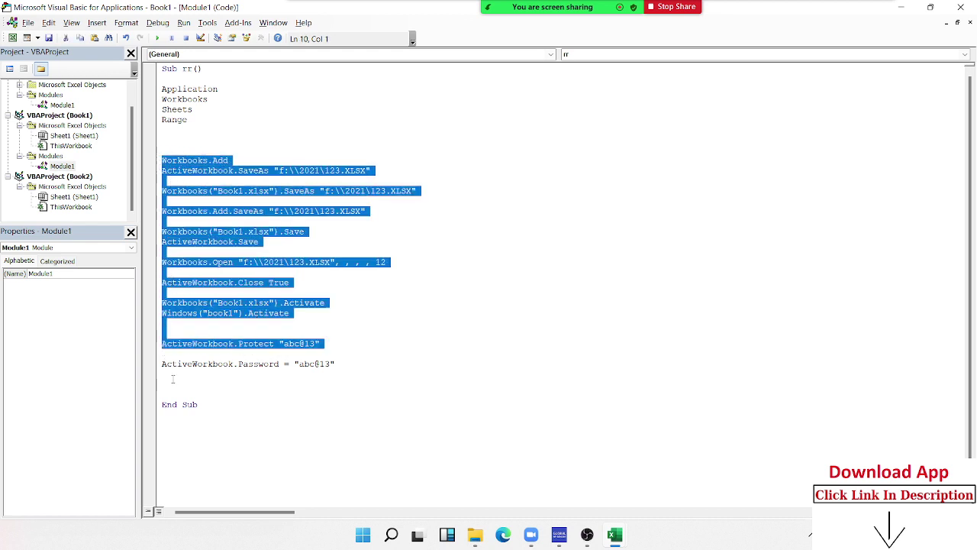
click(153, 365)
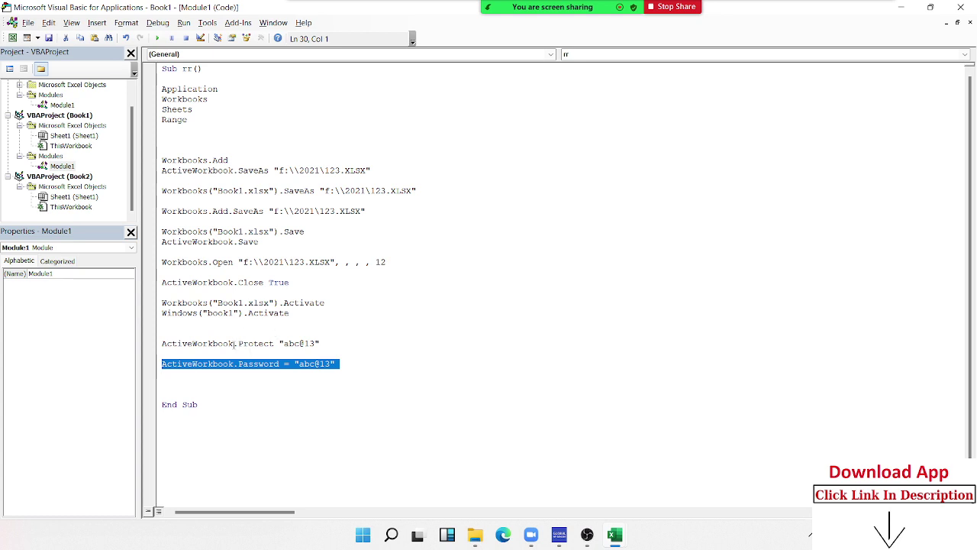
drag(229, 343, 161, 345)
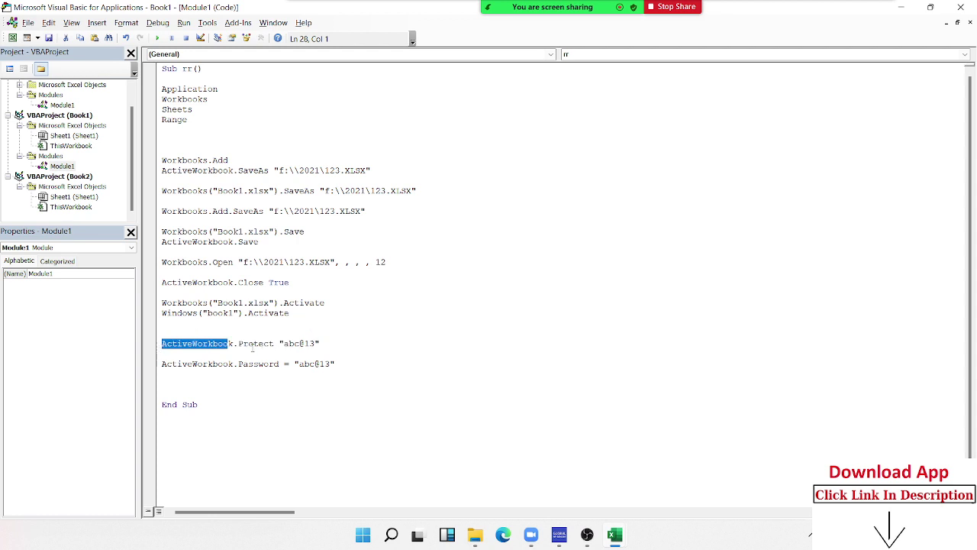
mouse_move(249, 344)
mouse_down()
mouse_move(277, 334)
mouse_move(276, 350)
mouse_up()
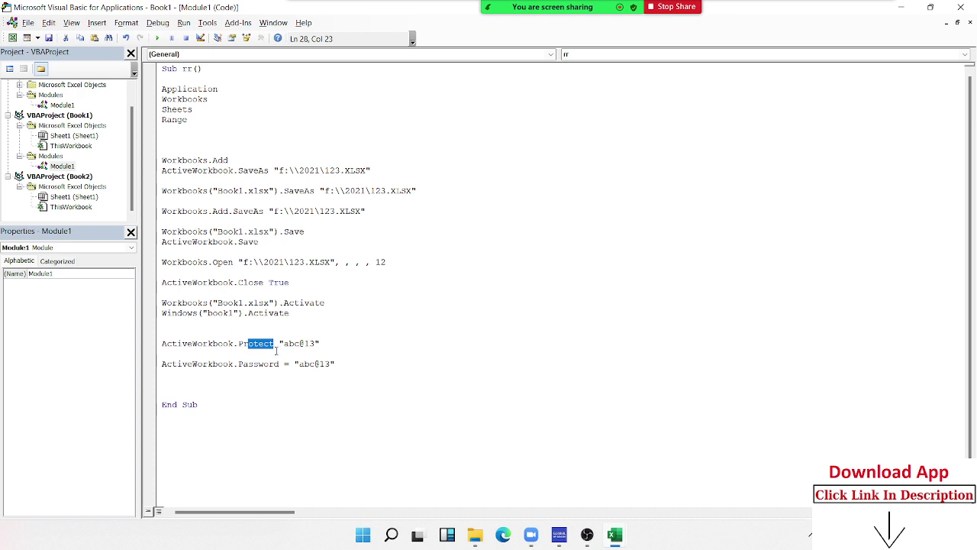
double_click(246, 345)
Highlight Close, Password, ActiveWorkbook.Protect, the quoted password and the equals sign to explain each part
double_click(250, 283)
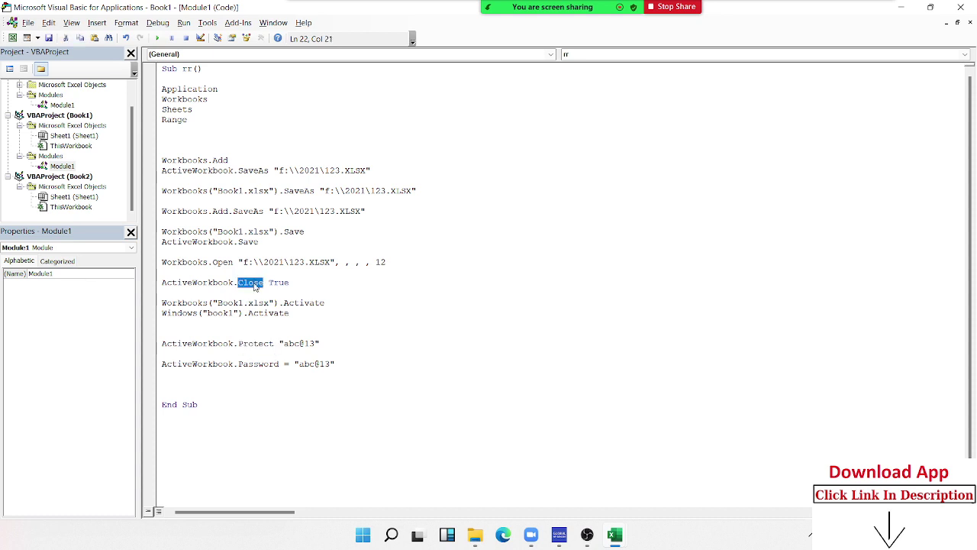
double_click(258, 364)
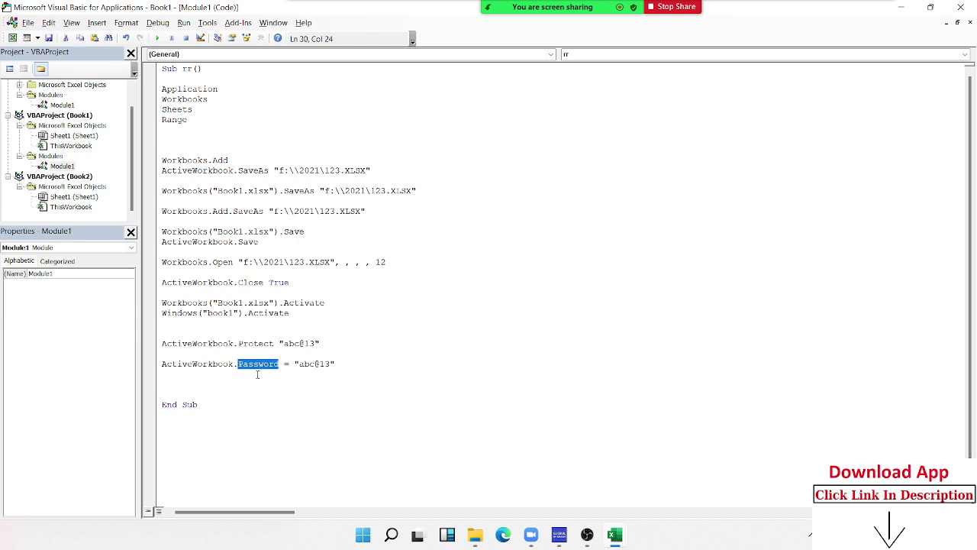
click(274, 339)
key(shift+Up)
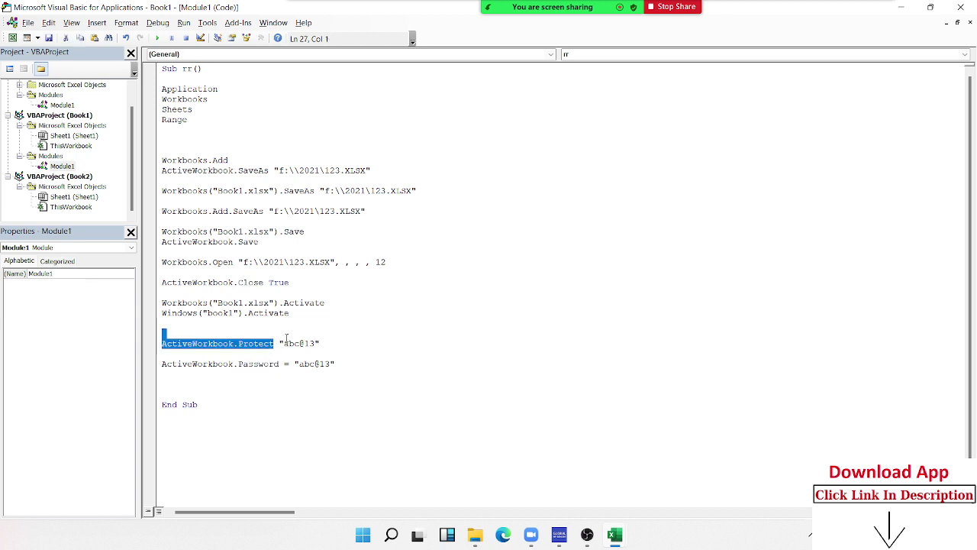
shift+click(327, 344)
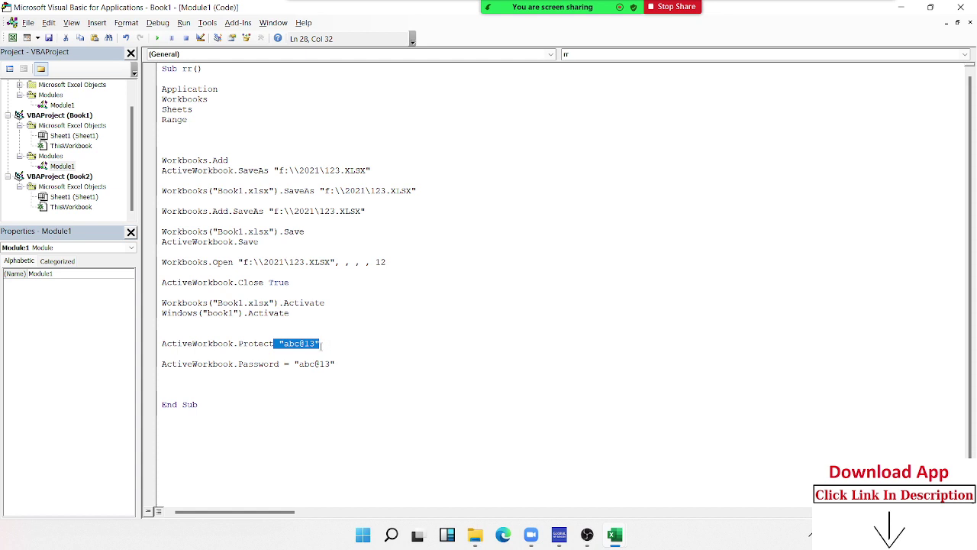
double_click(277, 365)
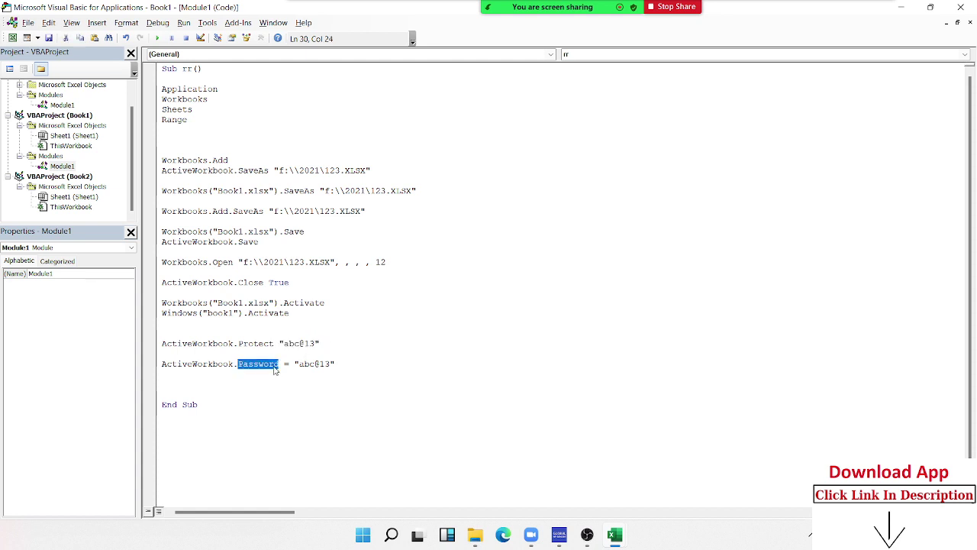
double_click(287, 365)
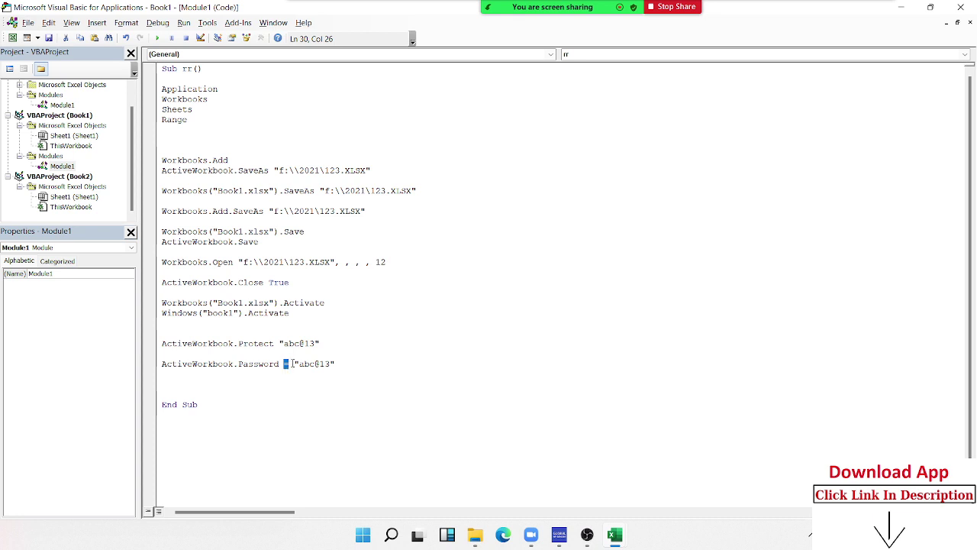
Show the Protect parameter hint, then retype the dot after ActiveWorkbook to list its members
click(275, 344)
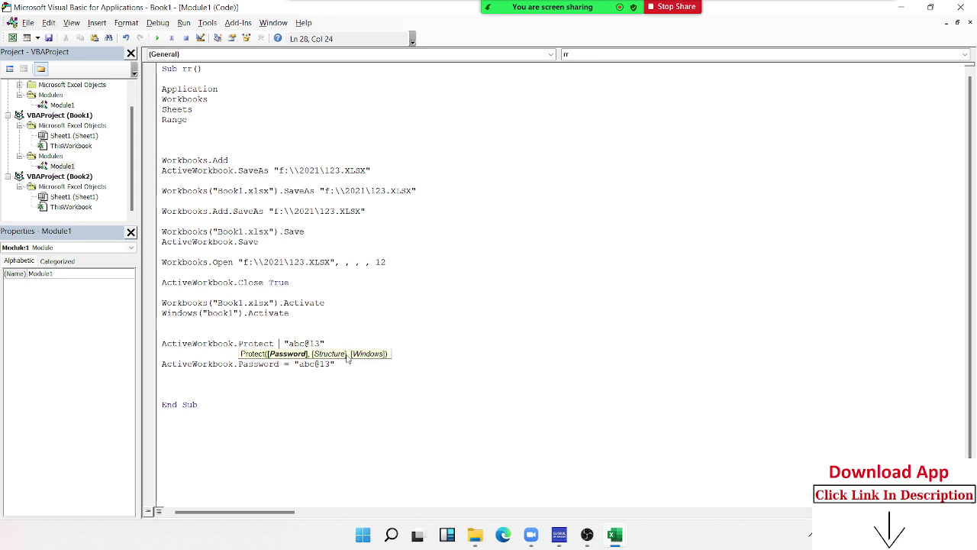
click(280, 364)
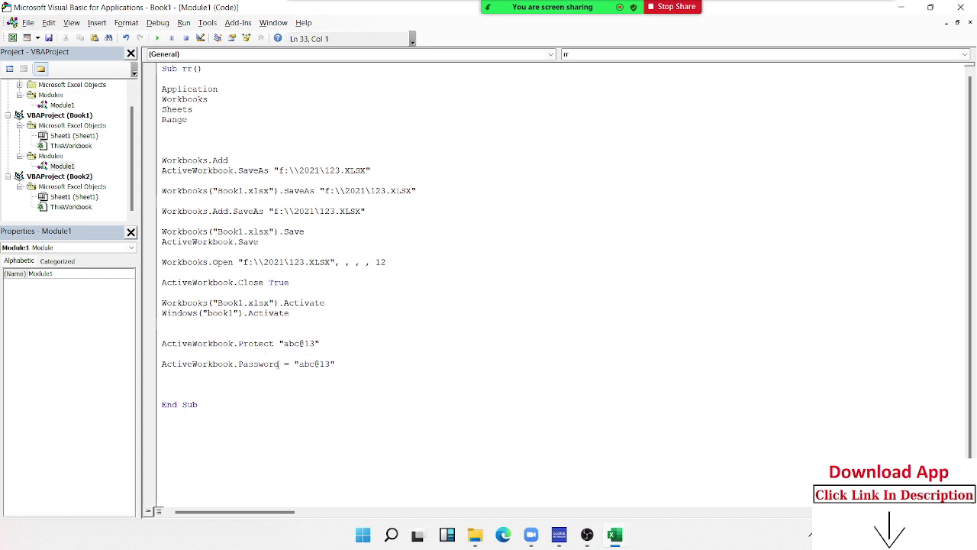
click(249, 381)
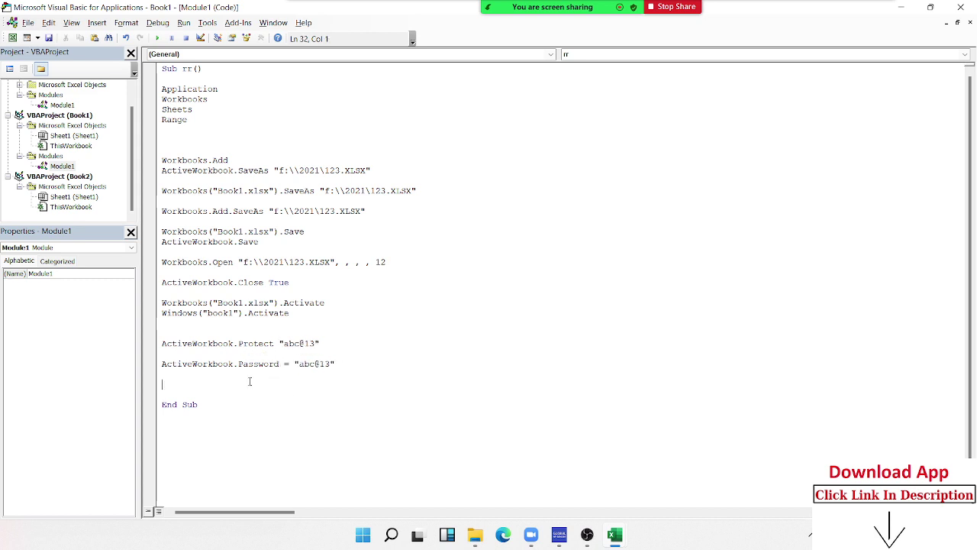
click(239, 344)
key(BackSpace)
text(.)
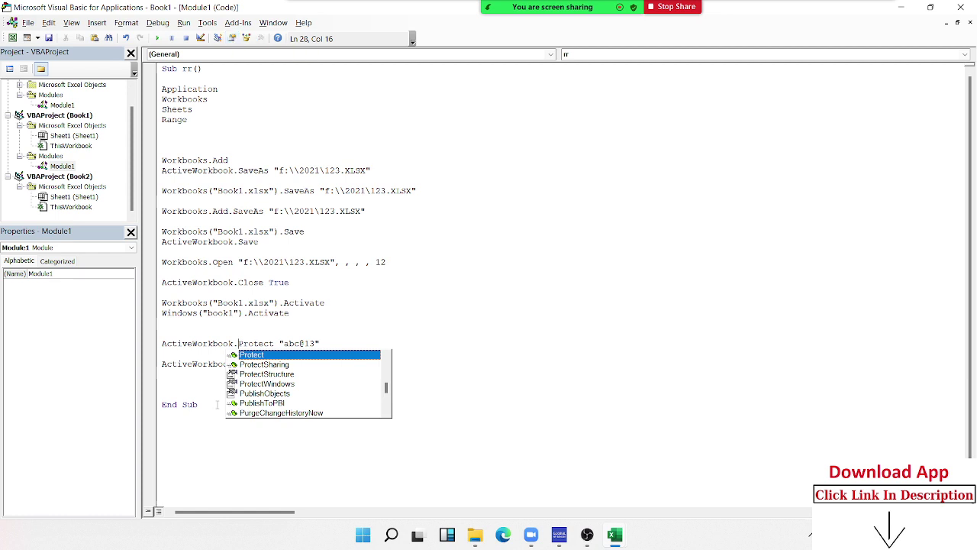
Point out the ActiveWorkbook.Password line, then type n= activeworkbook.name on the line below
click(198, 393)
double_click(240, 366)
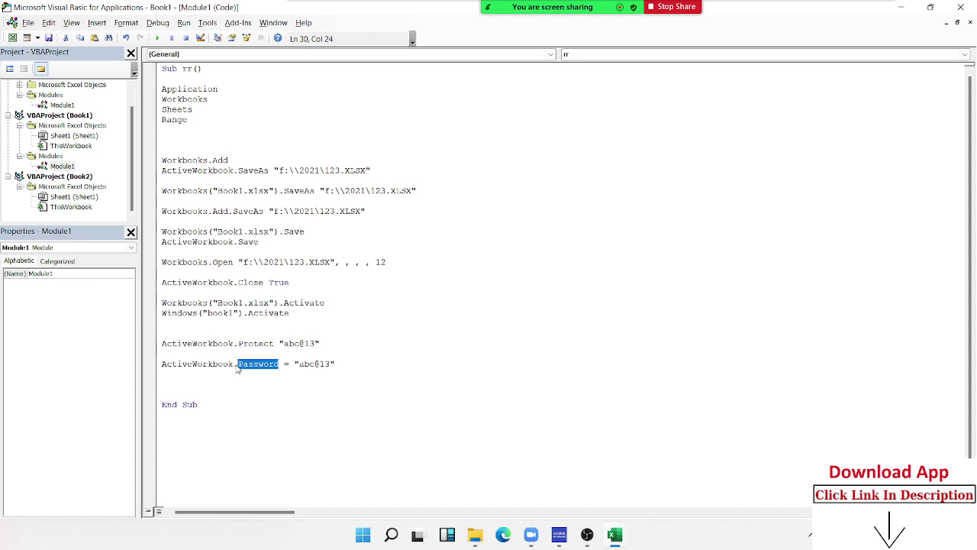
click(285, 367)
key(shift+Down)
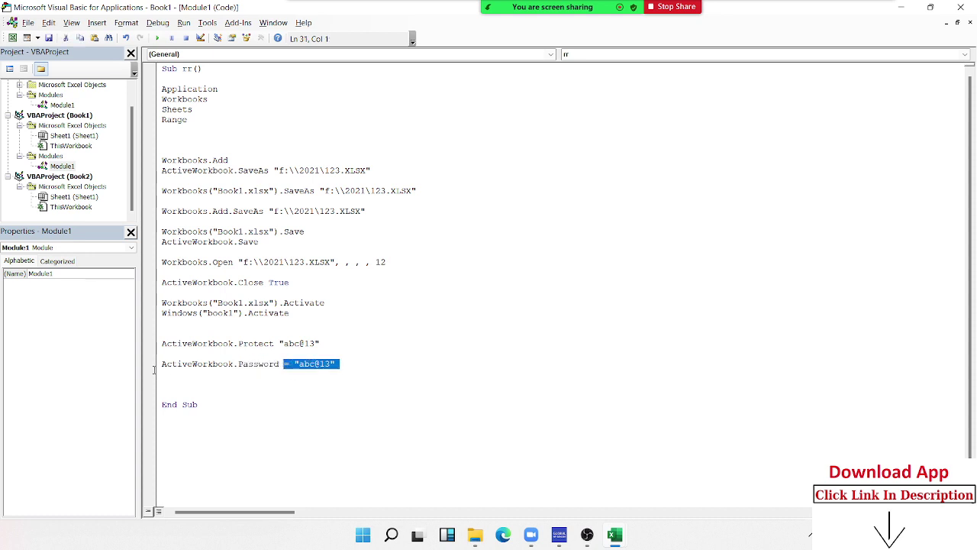
key(shift+Up)
key(shift+Down)
key(shift+Up)
click(169, 389)
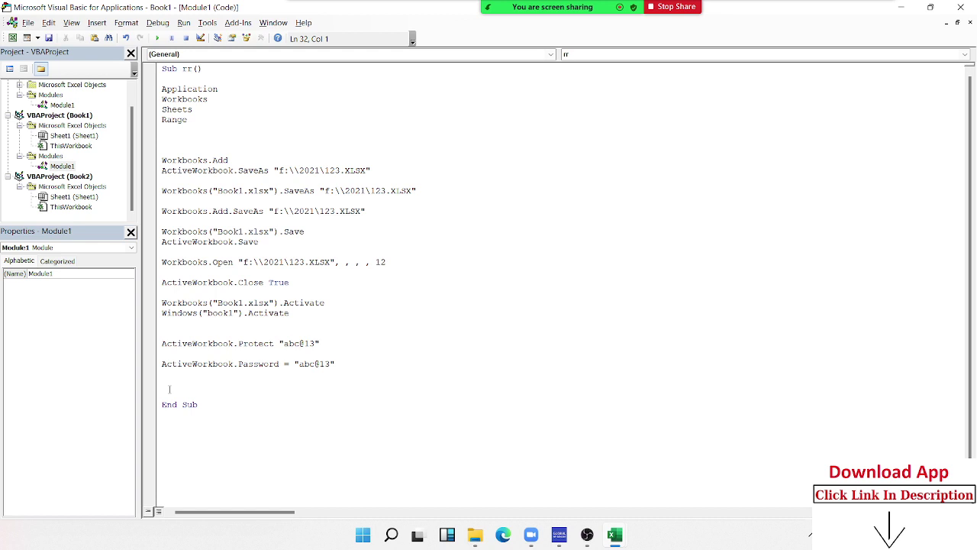
text(n= )
text(activew)
text(orkbook)
text(.name)
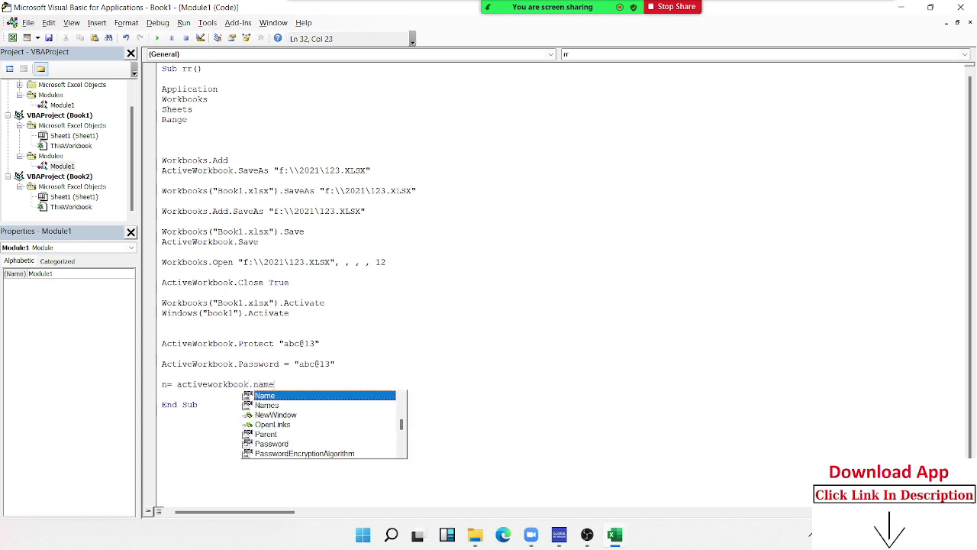
Complete n = ActiveWorkbook.Name and highlight it beside the ActiveWorkbook.Password expression
key(Tab)
key(Return)
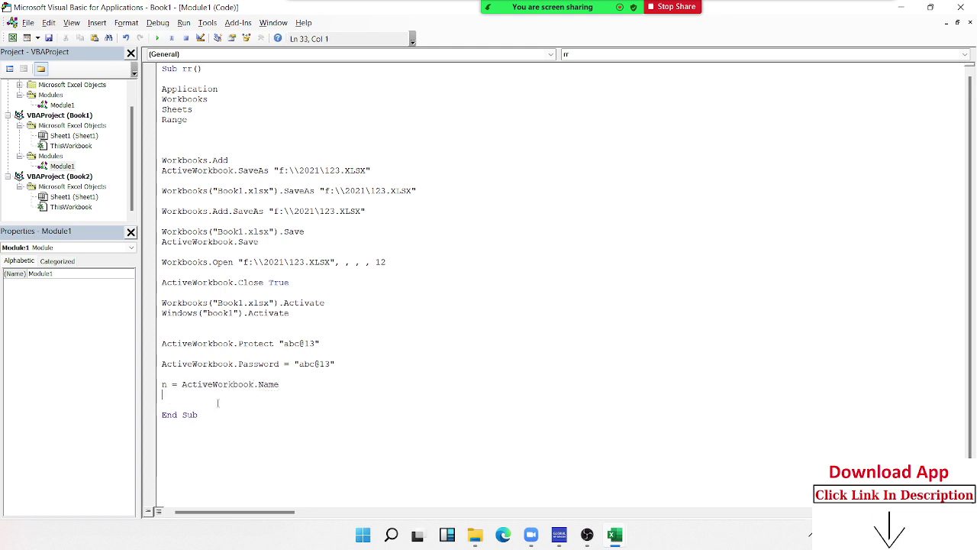
double_click(164, 384)
key(Right)
drag(279, 364, 182, 364)
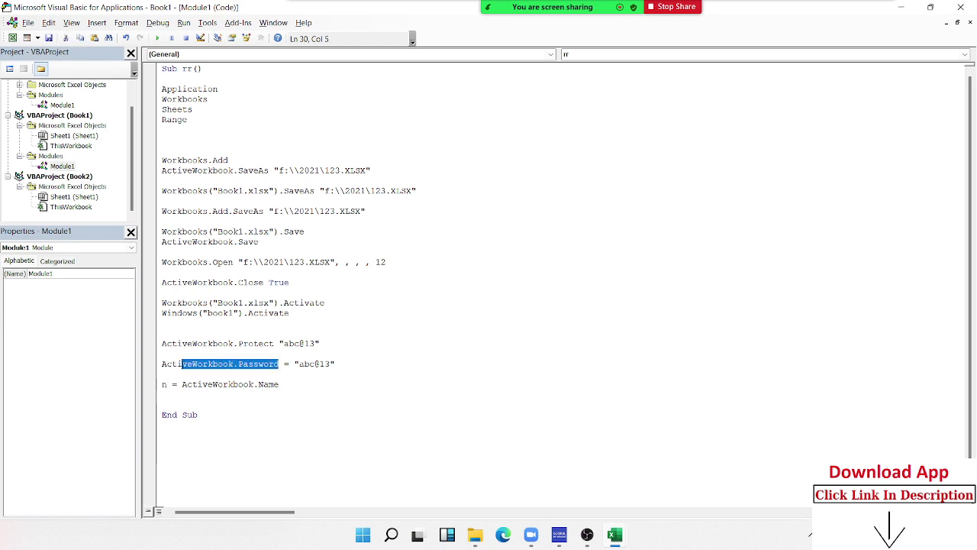
drag(283, 385, 187, 386)
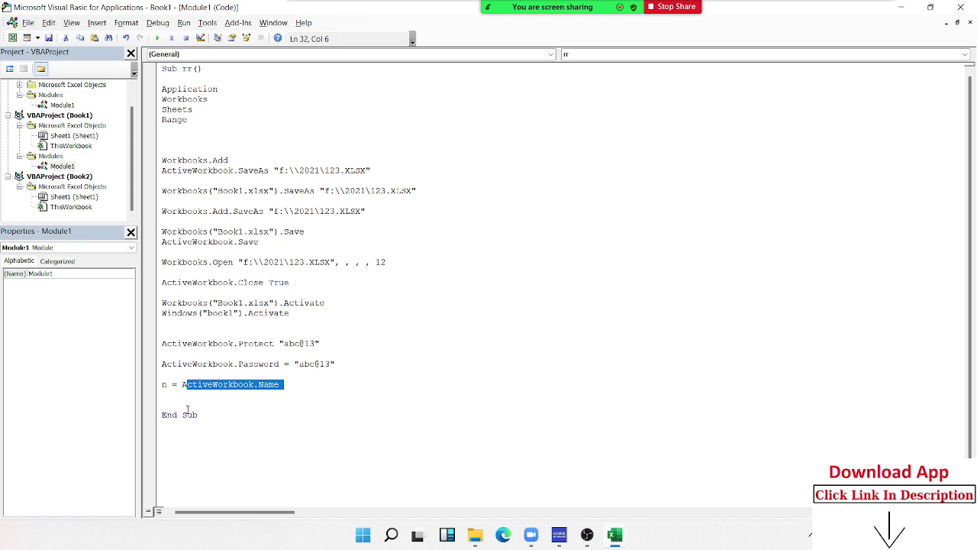
Replace .Name with .FullName, then with .Path, giving n = ActiveWorkbook.Path
double_click(272, 386)
key(BackSpace)
key(BackSpace)
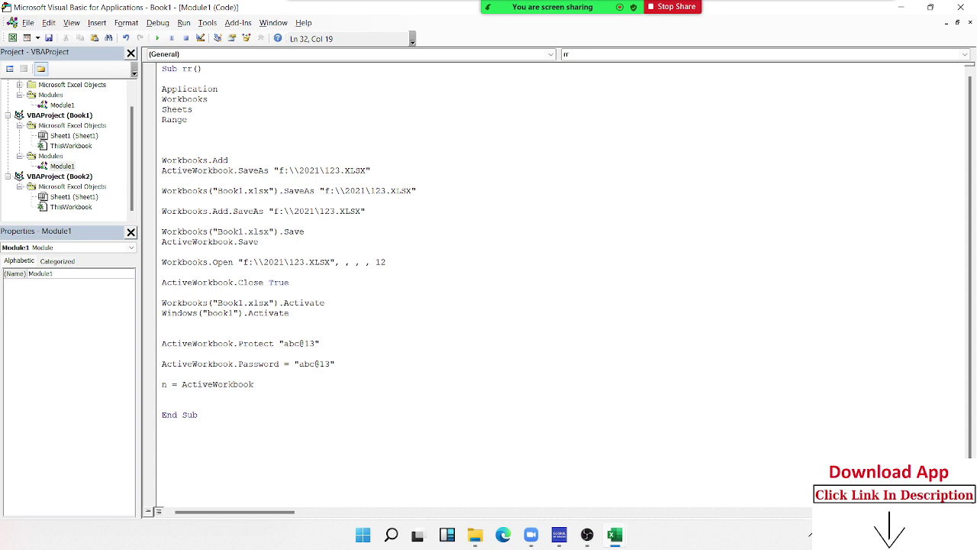
text(.Ful)
key(Return)
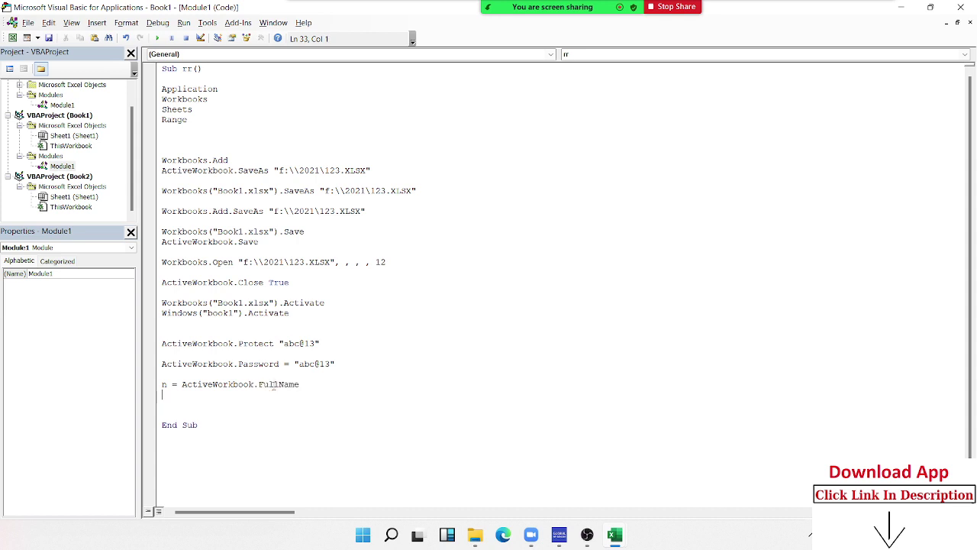
key(BackSpace)
key(BackSpace)
key(BackSpace)
key(BackSpace)
key(BackSpace)
key(BackSpace)
key(BackSpace)
key(BackSpace)
key(BackSpace)
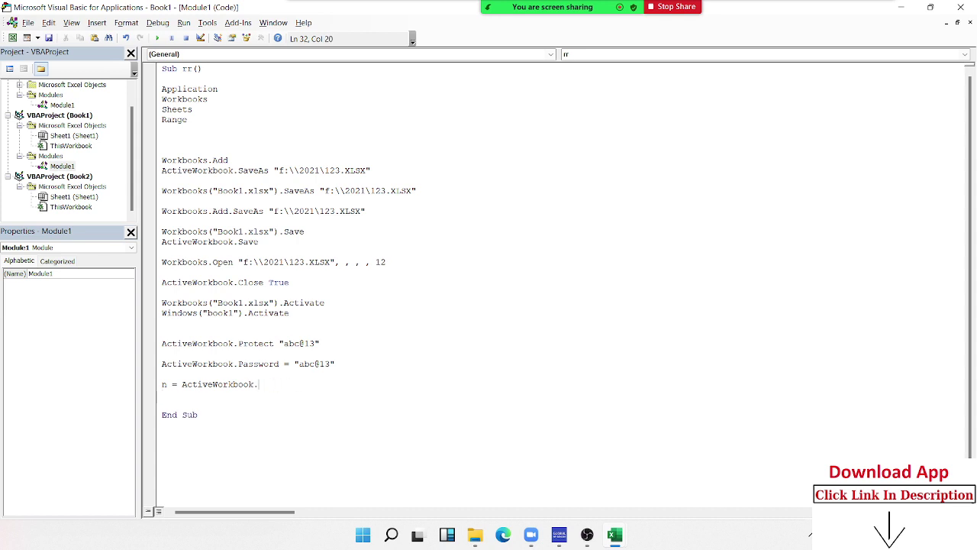
key(ctrl+space)
text(pat)
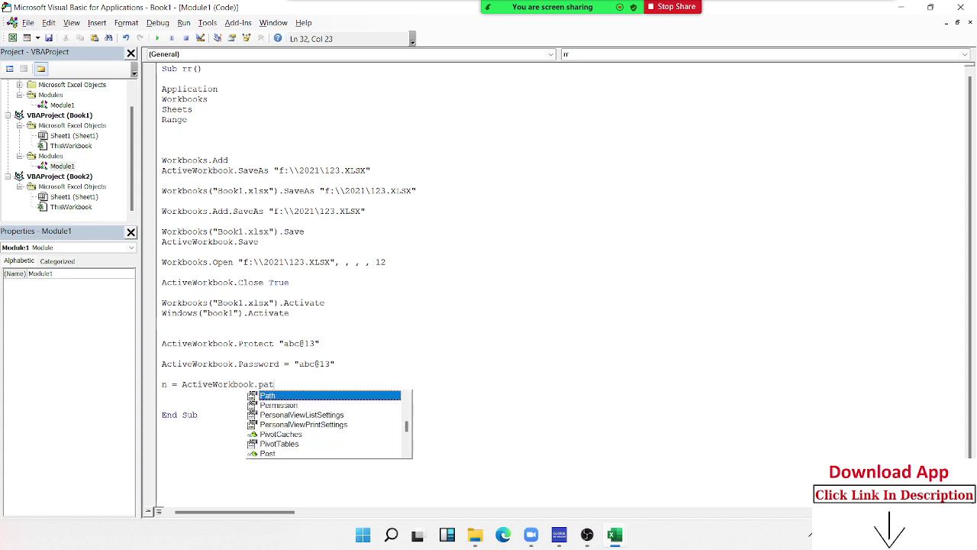
key(Tab)
key(Return)
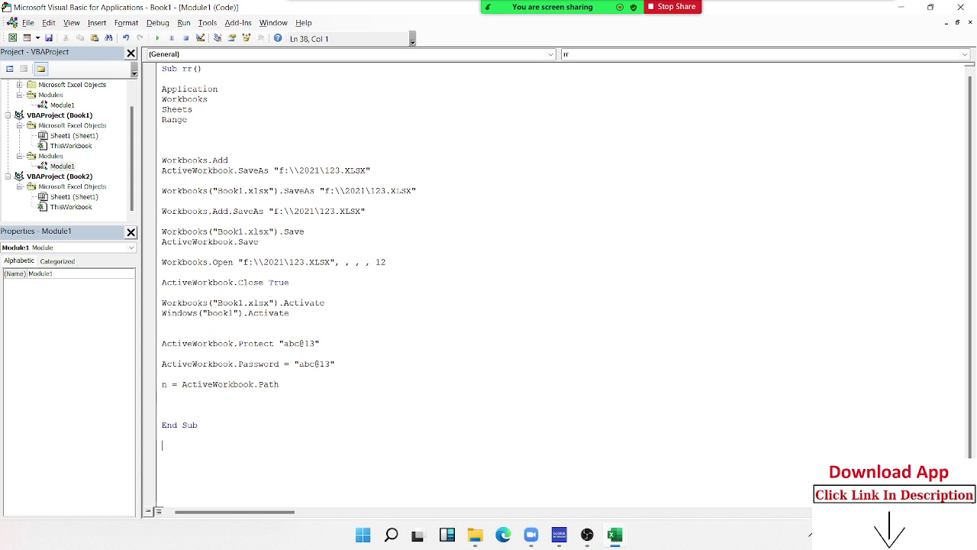
Remove the extra blank lines and place the cursor below End Sub
key(Return)
key(Return)
key(Return)
key(Return)
key(Return)
key(Return)
key(Return)
key(Return)
key(Return)
key(BackSpace)
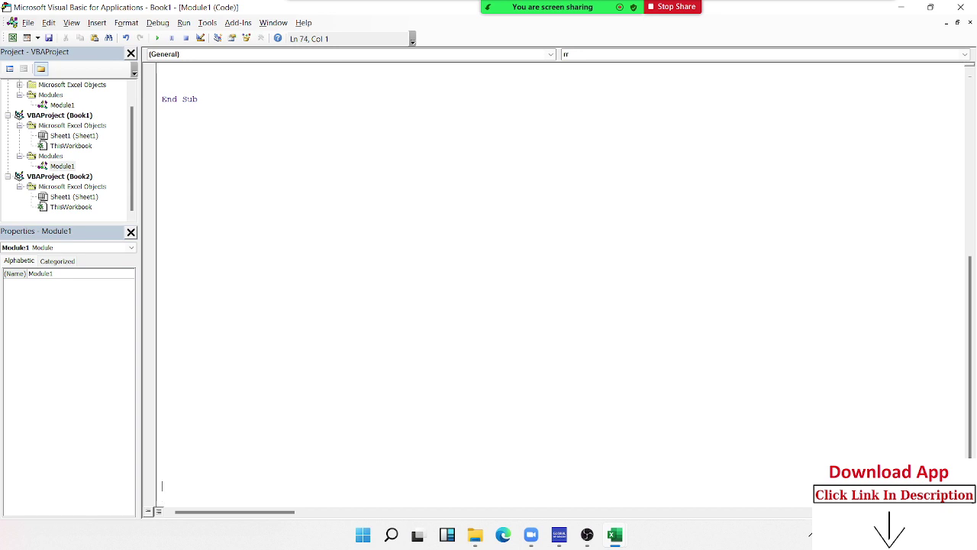
key(BackSpace)
key(BackSpace)
key(BackSpace)
key(BackSpace)
key(BackSpace)
key(BackSpace)
key(BackSpace)
key(BackSpace)
key(BackSpace)
key(Up)
key(Up)
key(Up)
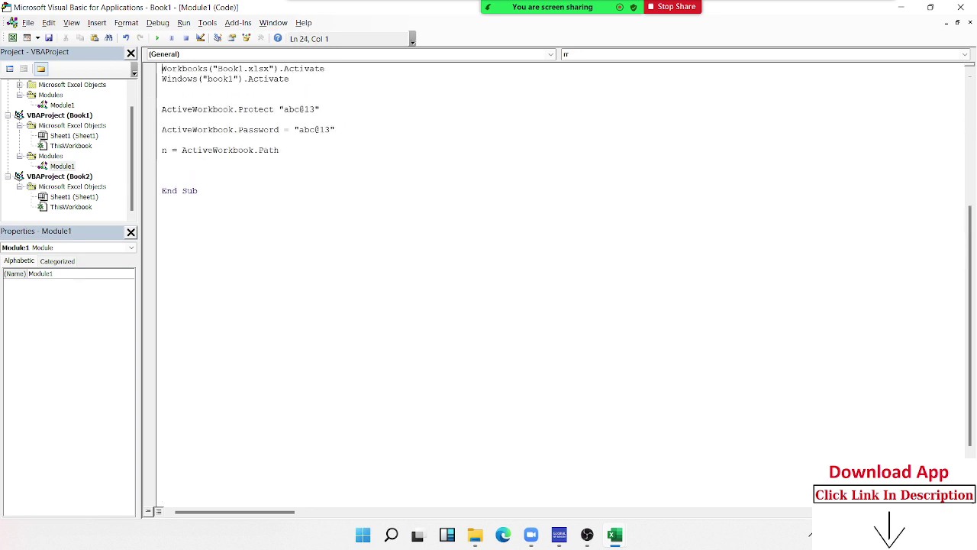
key(Up)
key(Up)
key(Up)
key(Up)
key(Up)
key(Up)
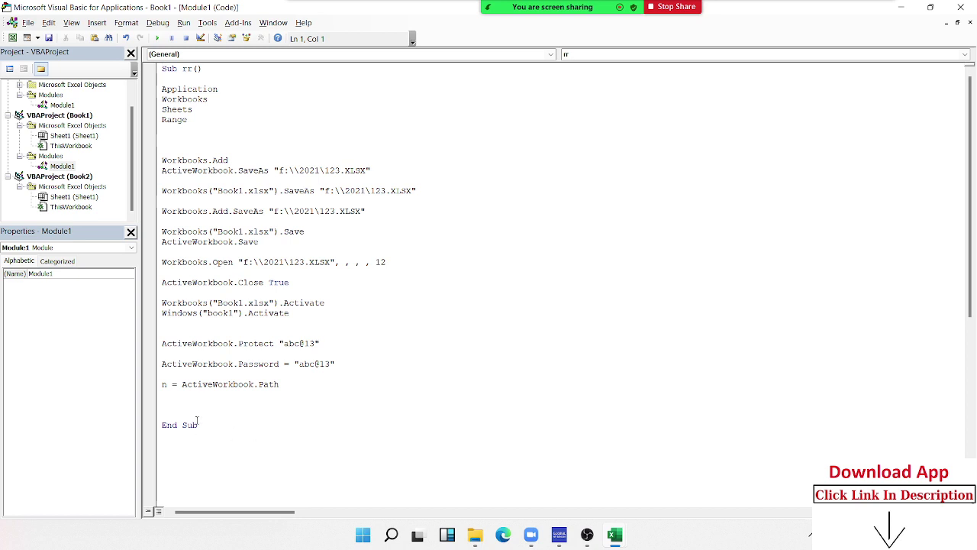
scroll(197, 421, down, 3)
click(184, 354)
scroll(182, 351, down, 5)
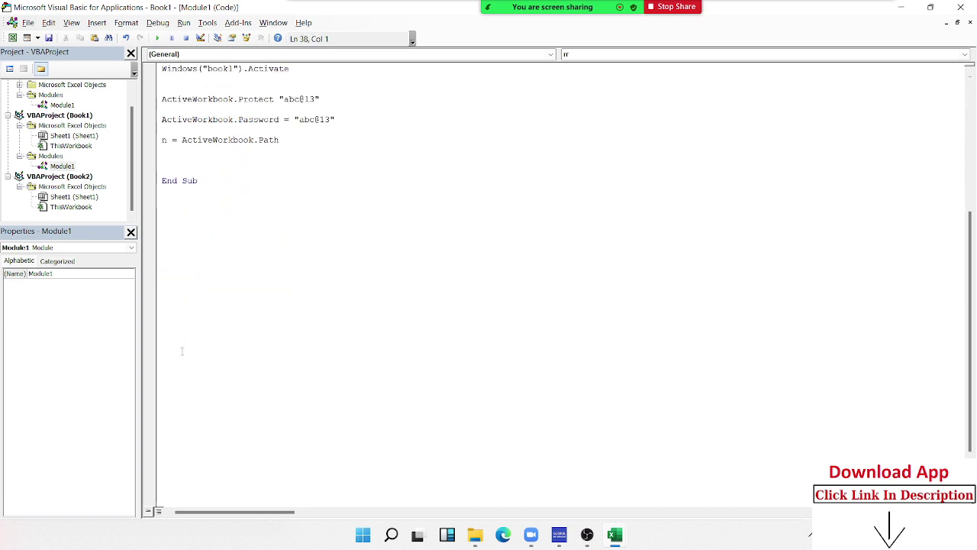
Declare Sub rr_1() below rr, collapse Book2 and AtLookup.xlam, and select Sheet1
text(s)
text(ub rr)
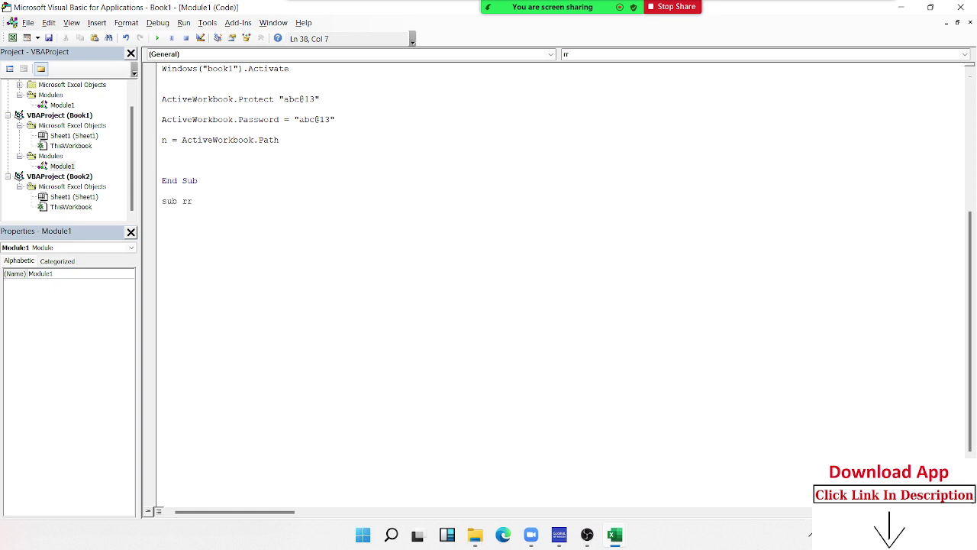
text(_1()
text())
key(Return)
key(Return)
key(Return)
key(Return)
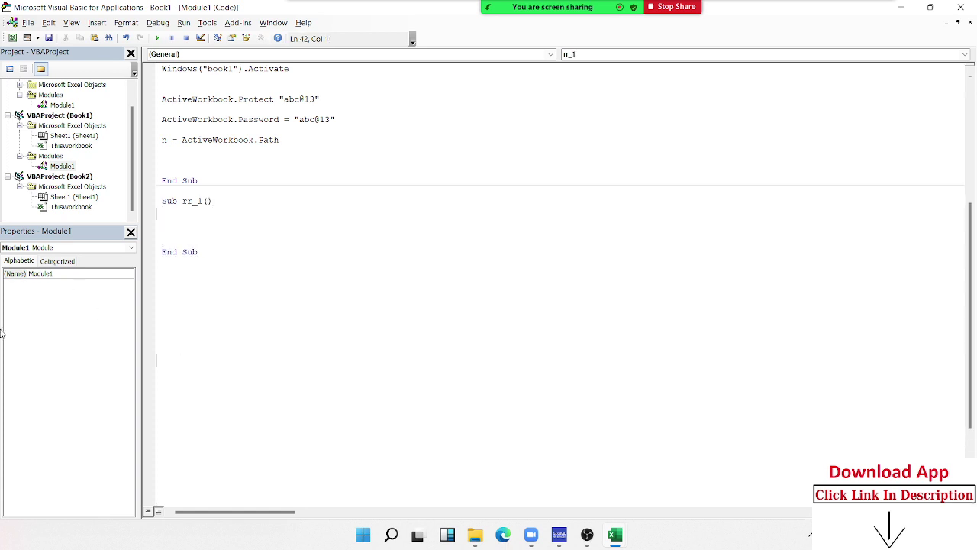
scroll(35, 85, up, 2)
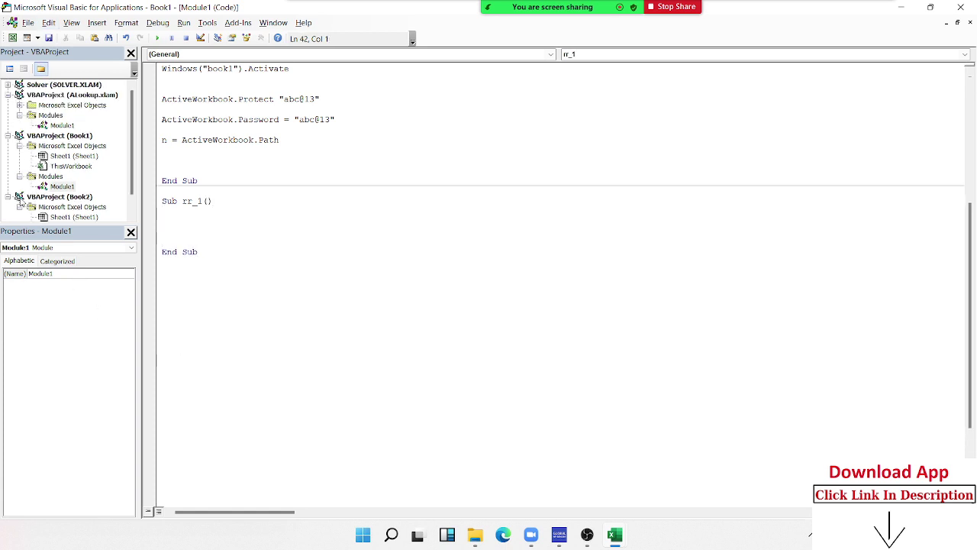
click(8, 196)
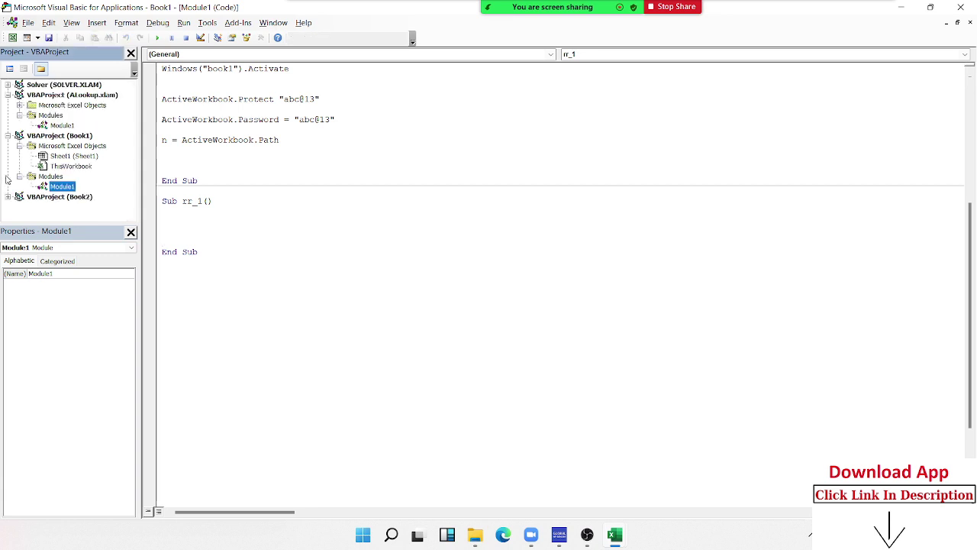
click(8, 96)
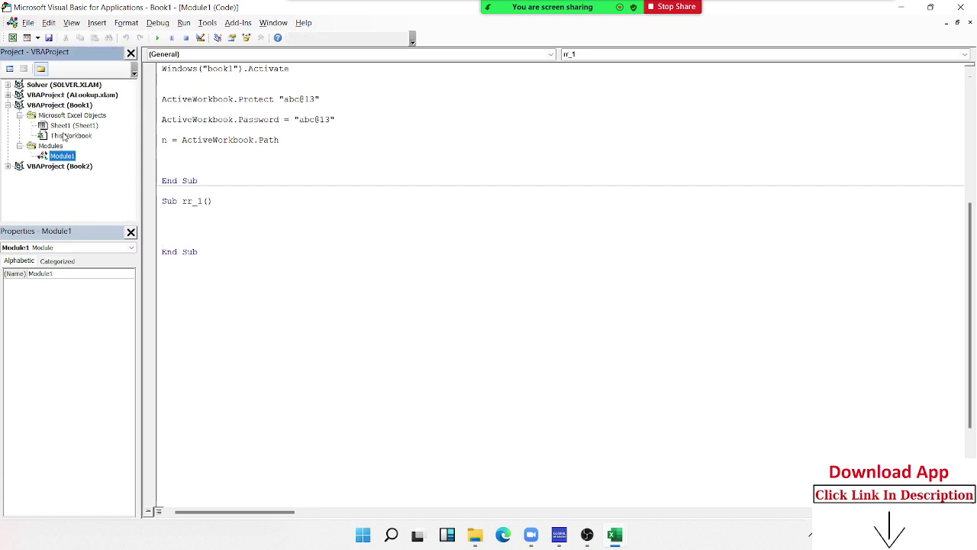
click(68, 126)
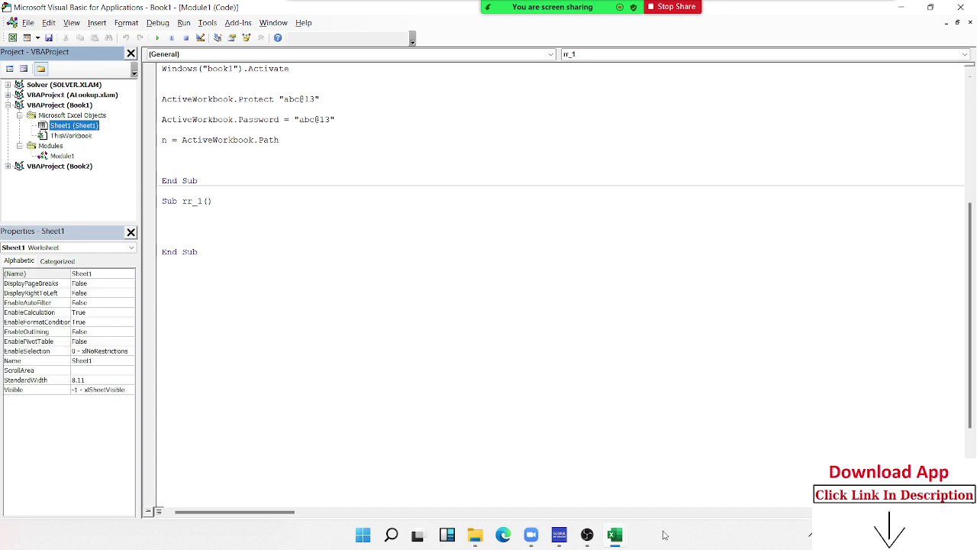
click(615, 538)
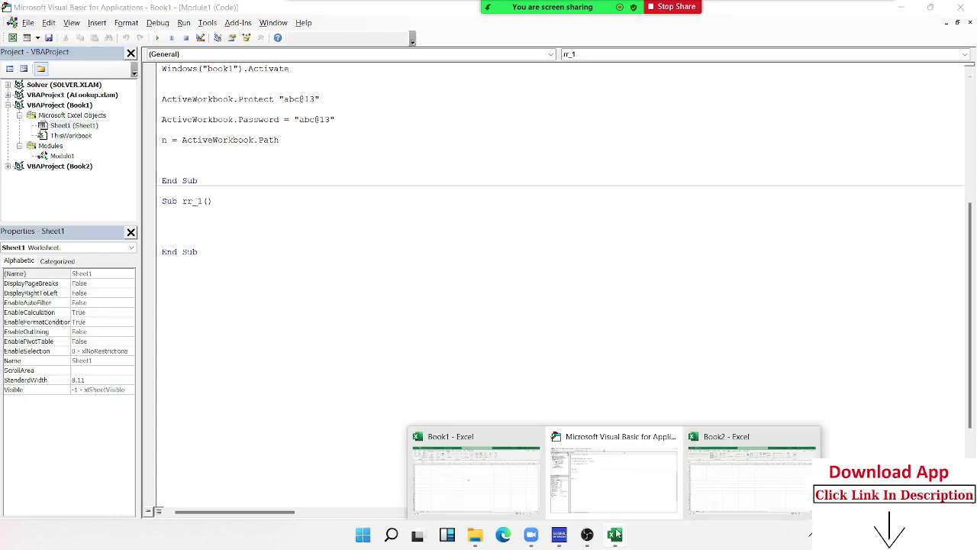
Add two new worksheets, Sheet2 and Sheet3, to Book1
click(487, 481)
click(116, 498)
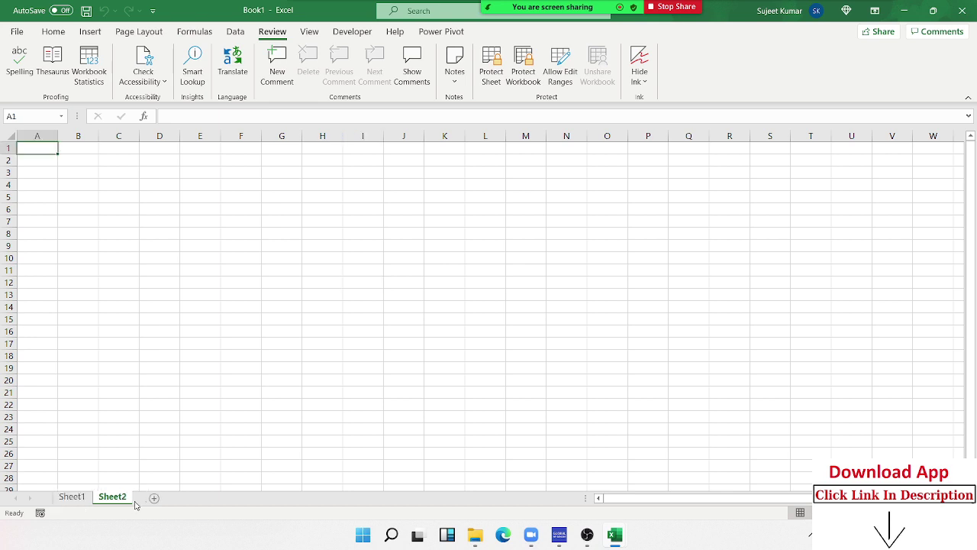
click(136, 498)
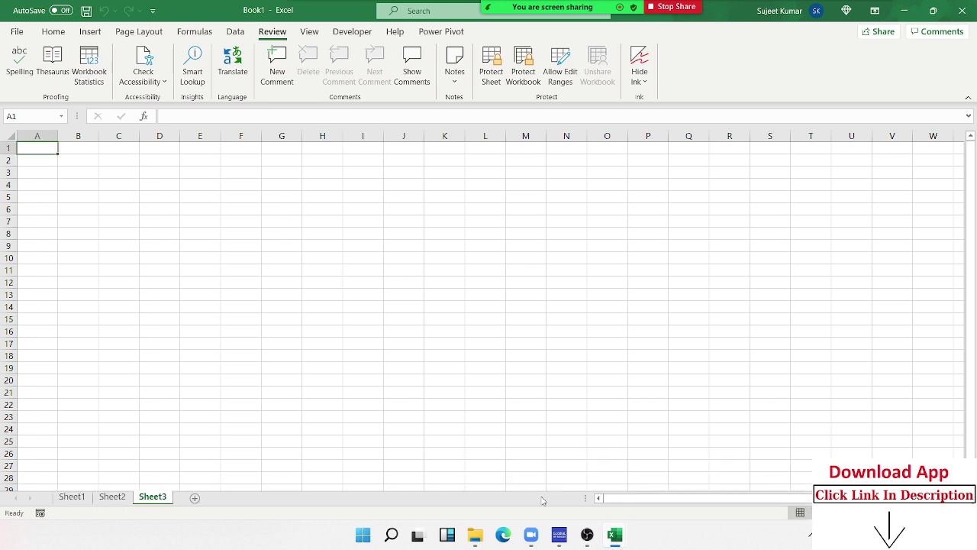
Snap the VBA editor to the left half and Book1 to the right half
key(alt+F11)
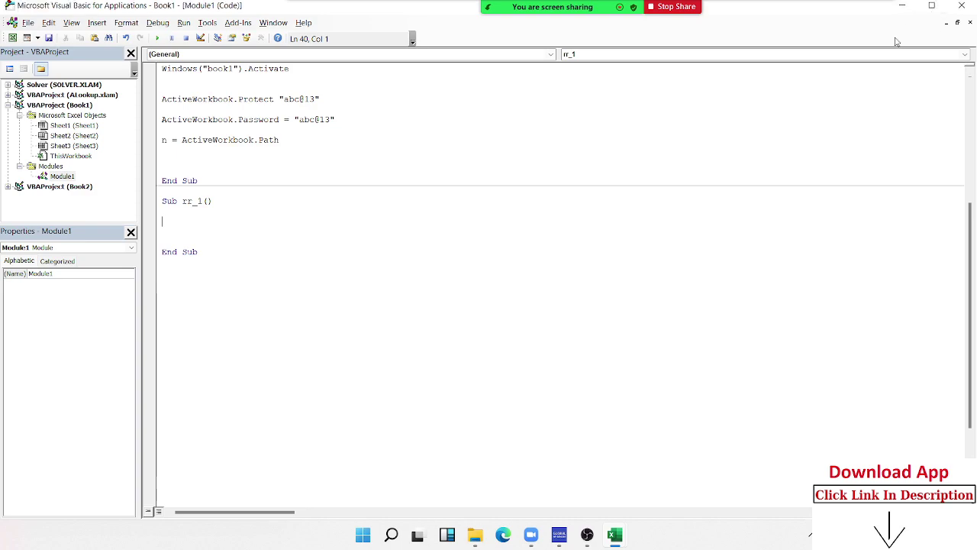
mouse_move(928, 11)
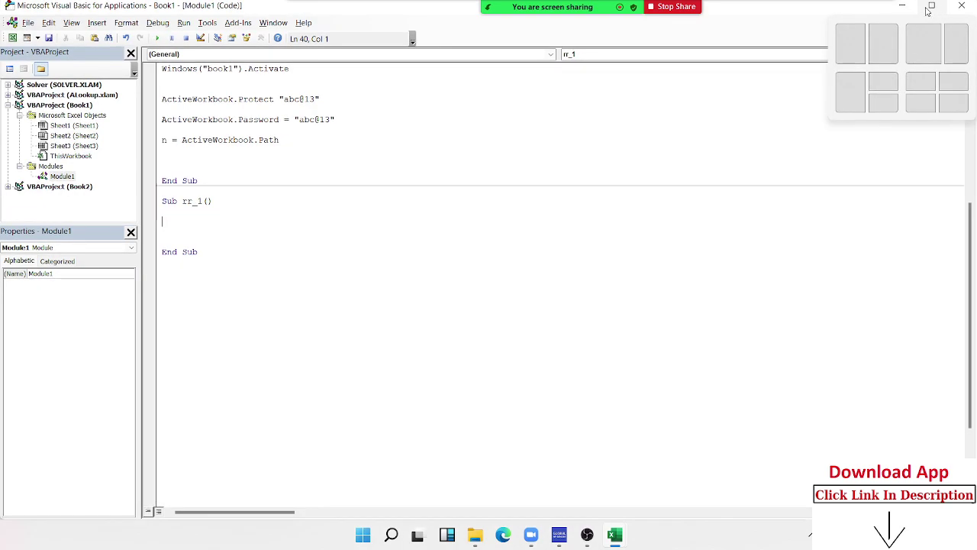
click(851, 44)
click(594, 105)
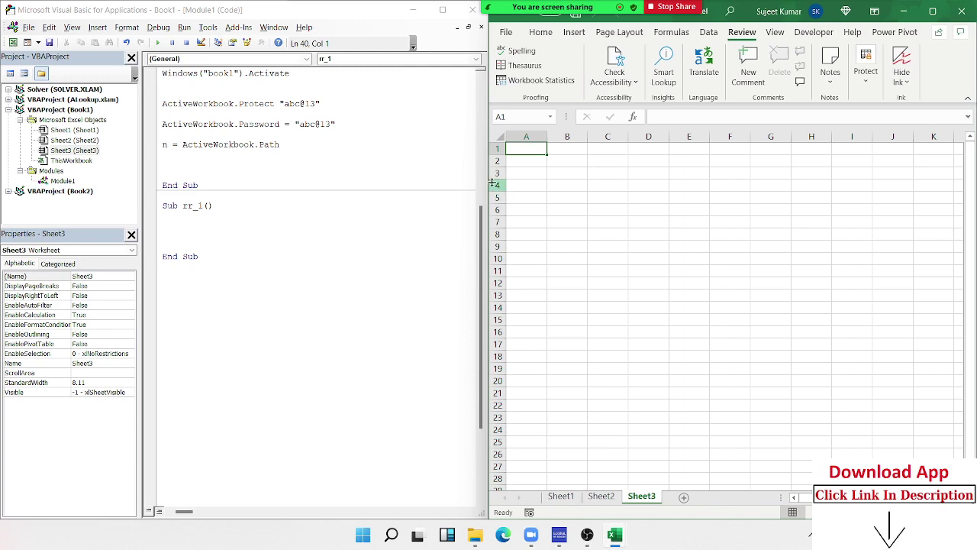
Add a blank line inside Sub rr_1 for new code
drag(494, 186, 524, 191)
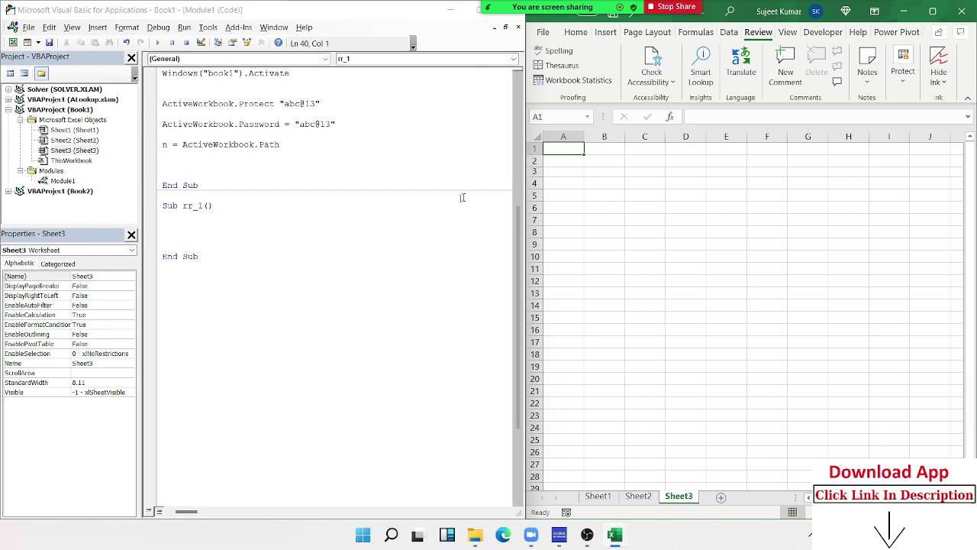
click(234, 226)
key(Return)
key(Up)
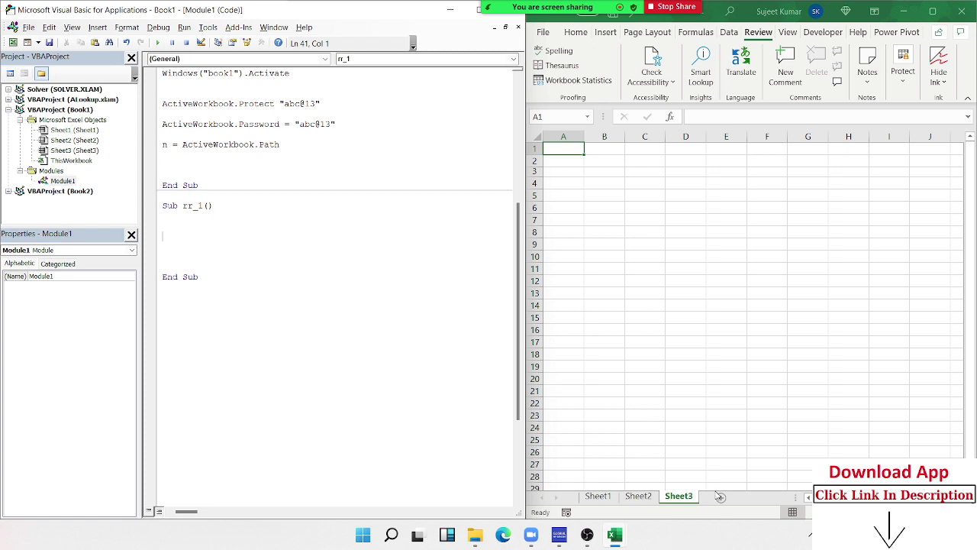
Rename Book1's Sheet1 worksheet tab to JAN
click(598, 496)
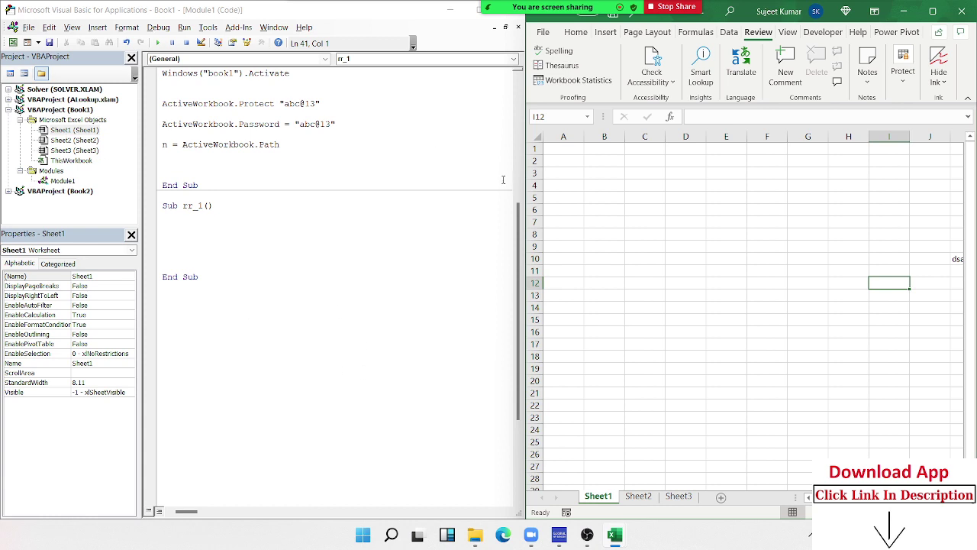
click(713, 198)
double_click(607, 498)
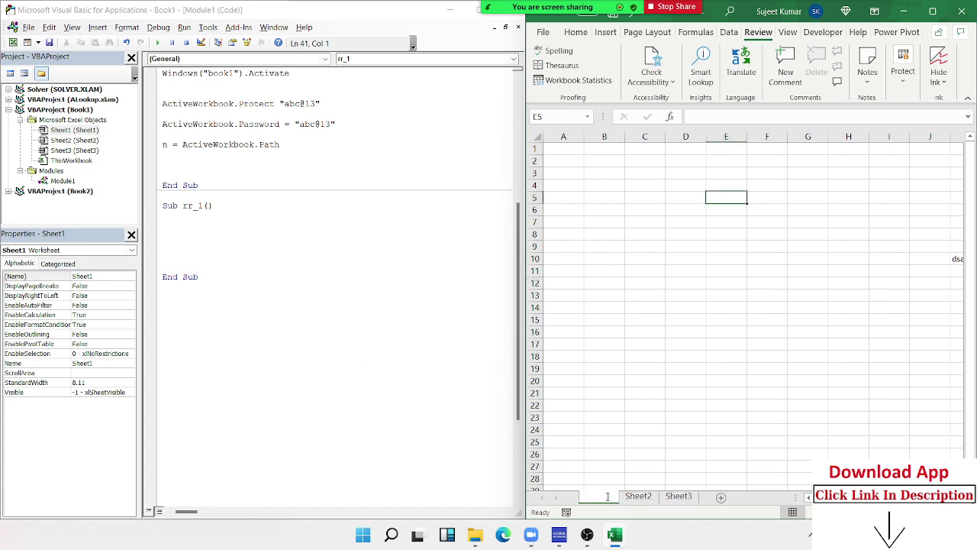
text(JAN)
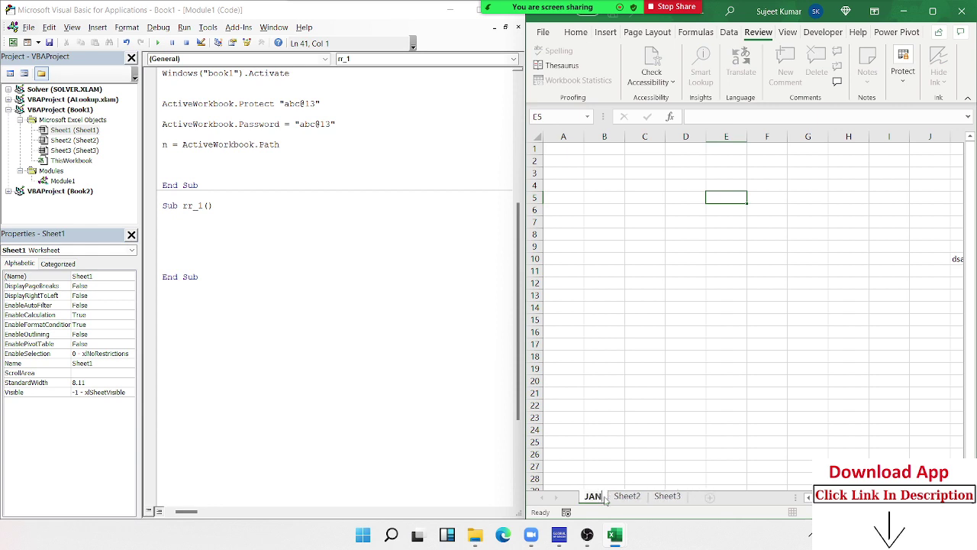
click(550, 370)
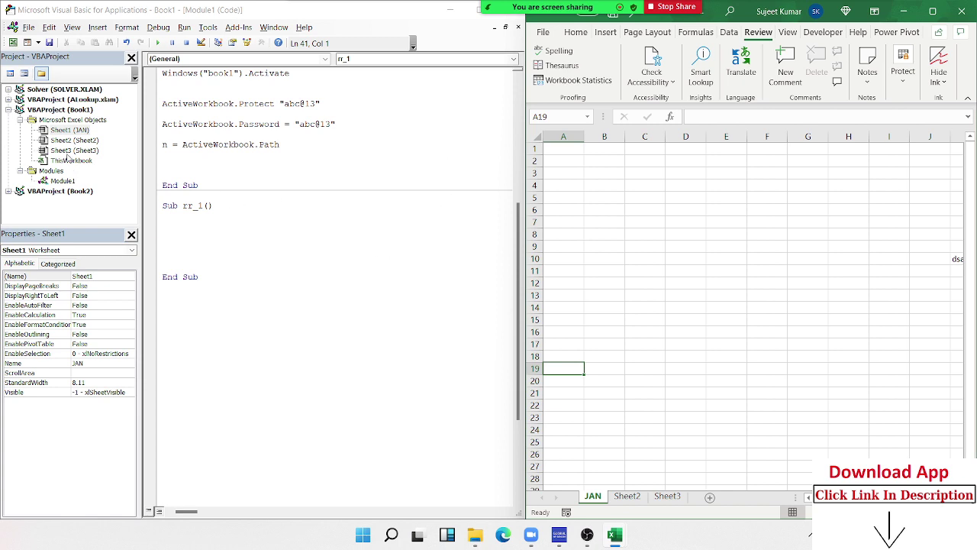
Check that the JAN sheet's code name is still Sheet1, then start typing sheet1.a in rr_1
click(229, 251)
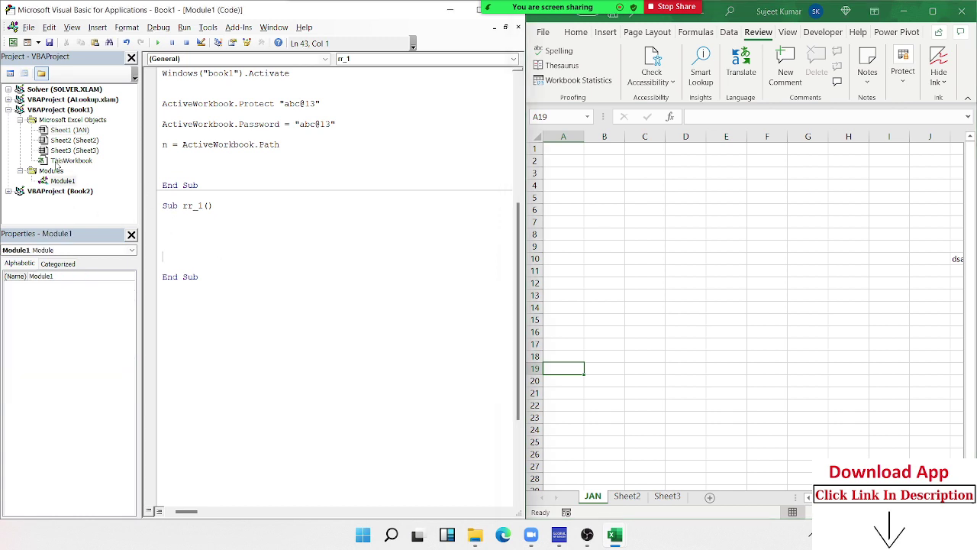
click(64, 135)
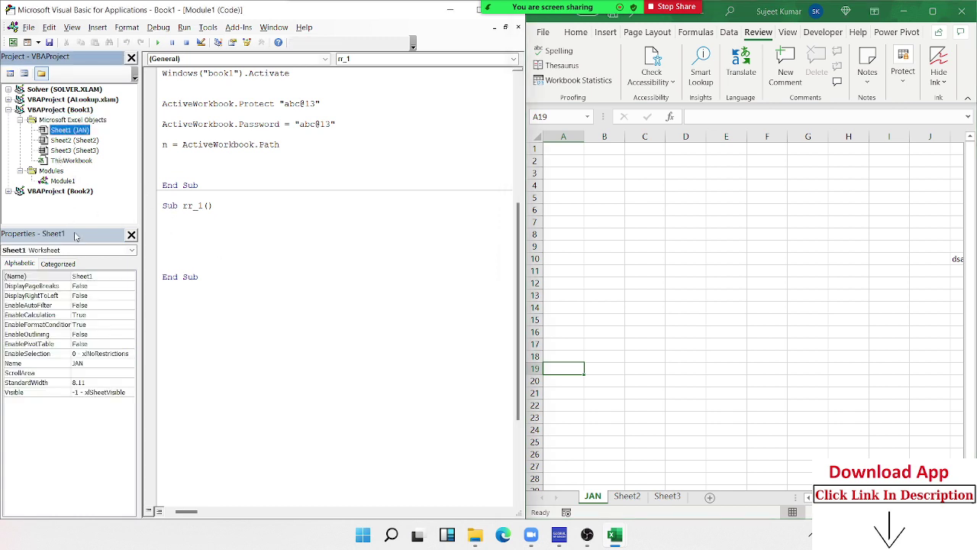
click(94, 276)
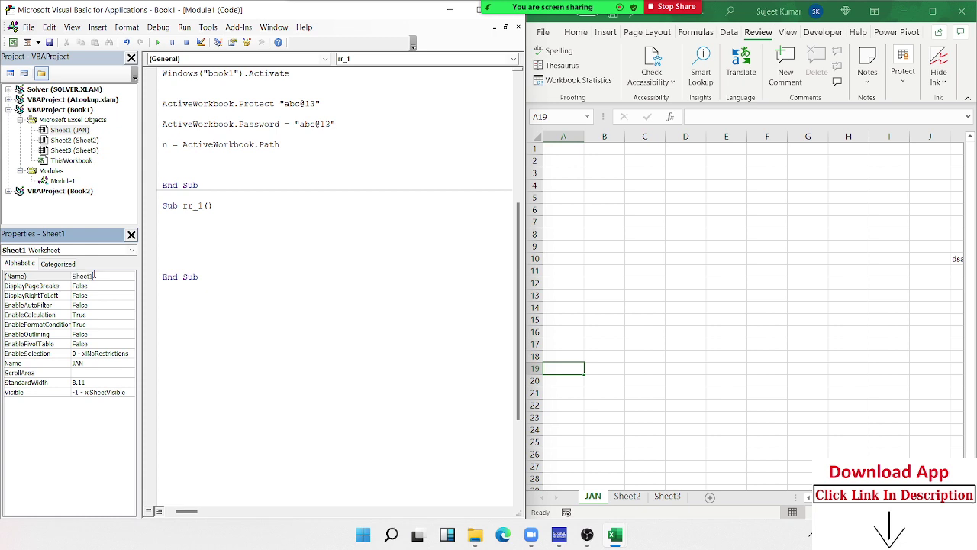
double_click(94, 276)
click(196, 224)
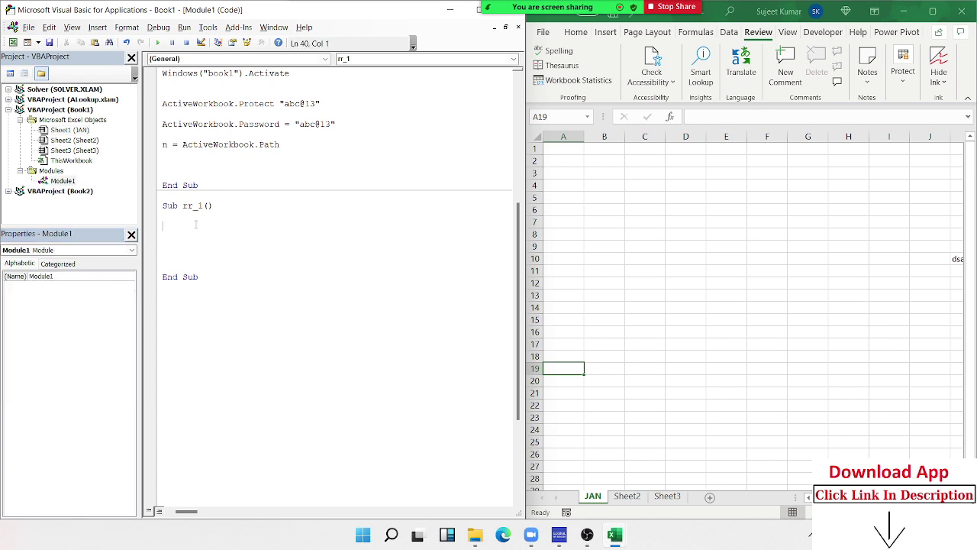
text(sheet)
text(1.a)
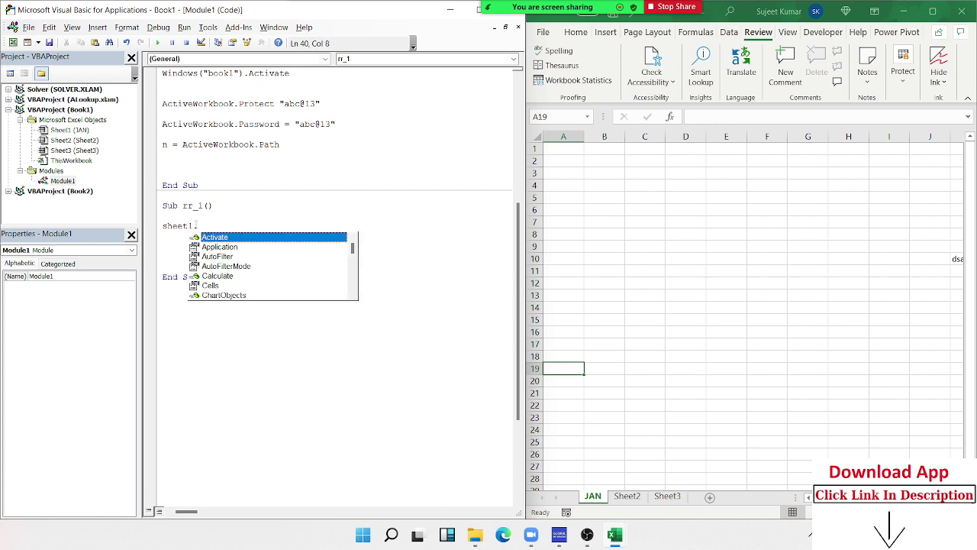
Complete the Sheet1.Activate statement in rr_1
key(Return)
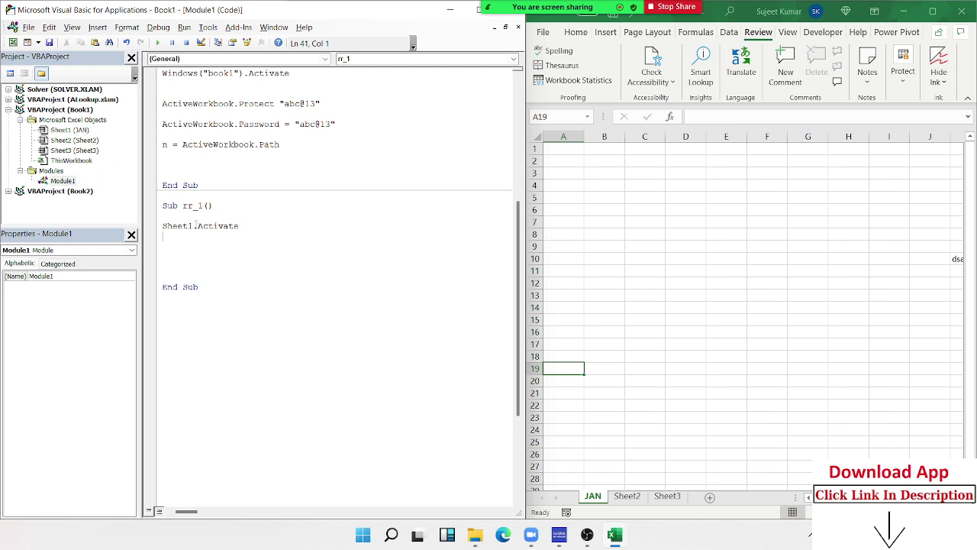
scroll(243, 116, up, 3)
scroll(252, 118, up, 5)
scroll(263, 122, down, 5)
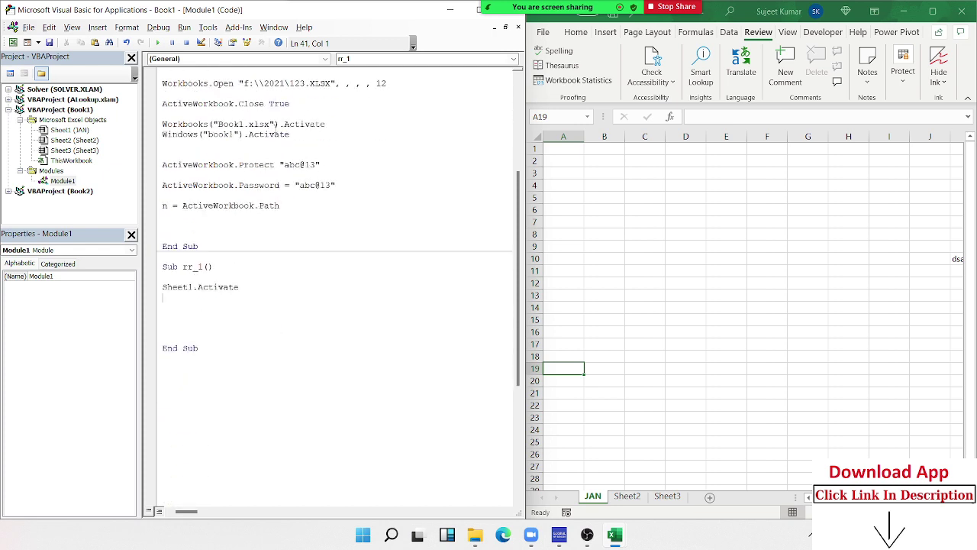
scroll(277, 125, down, 7)
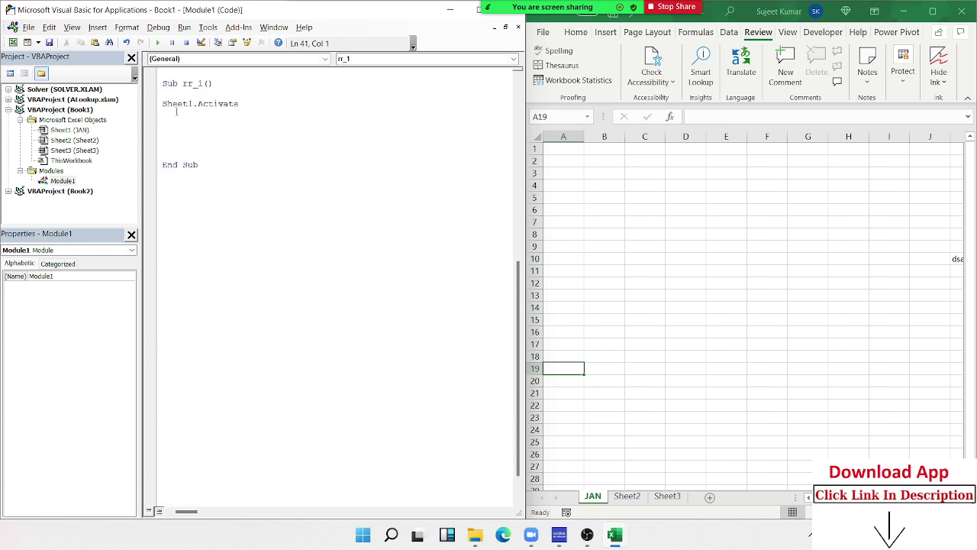
Add the line Sheets("JAN").Select below Sheet1.Activate
key(Return)
scroll(199, 114, up, 1)
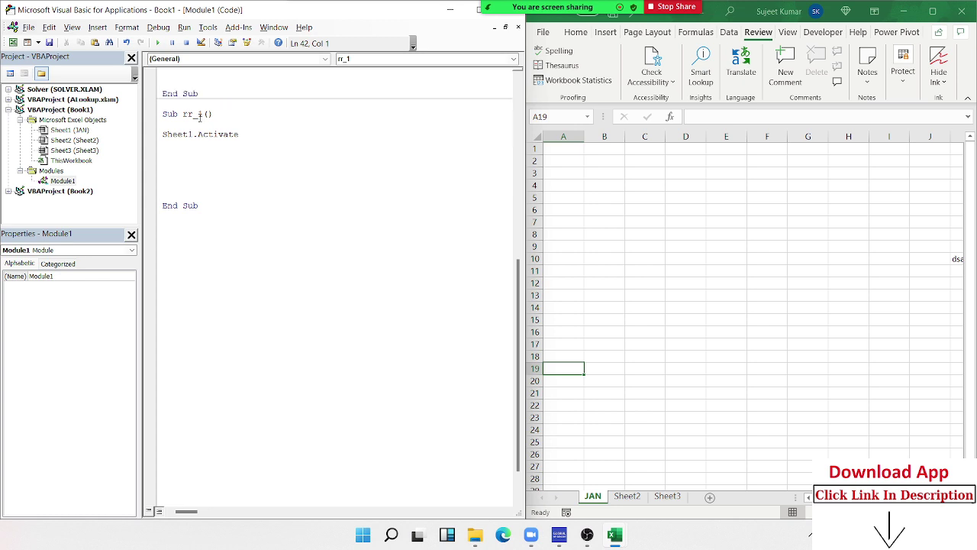
scroll(199, 117, up, 1)
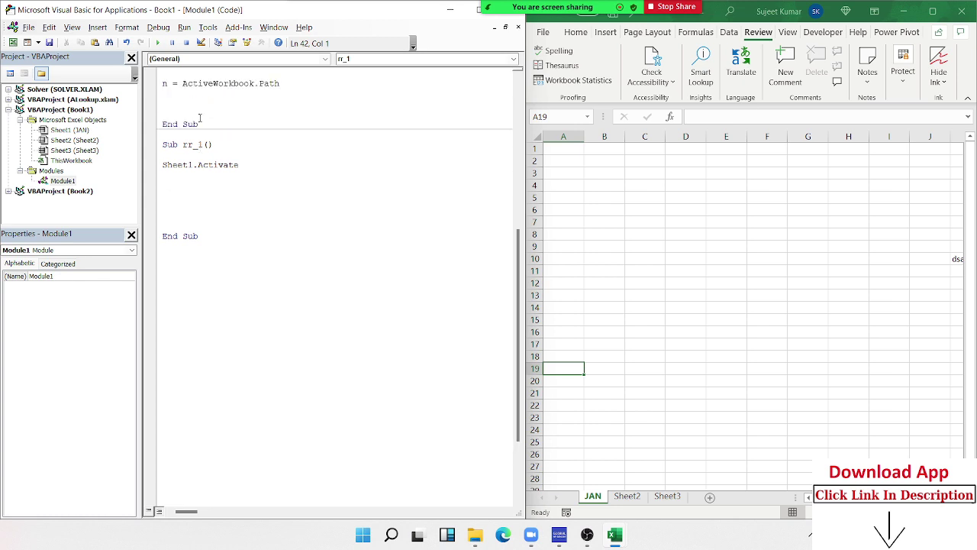
text(sheets)
text(("J)
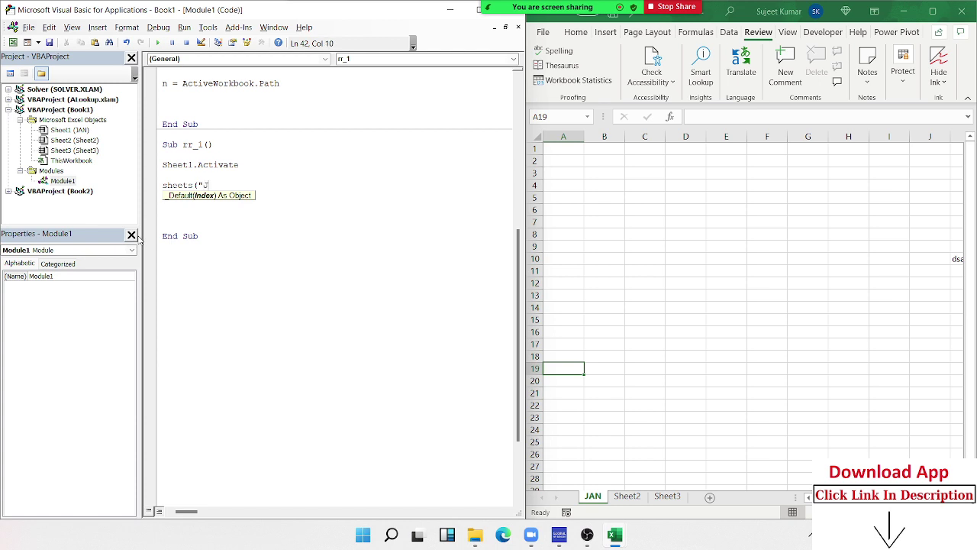
text(AN").)
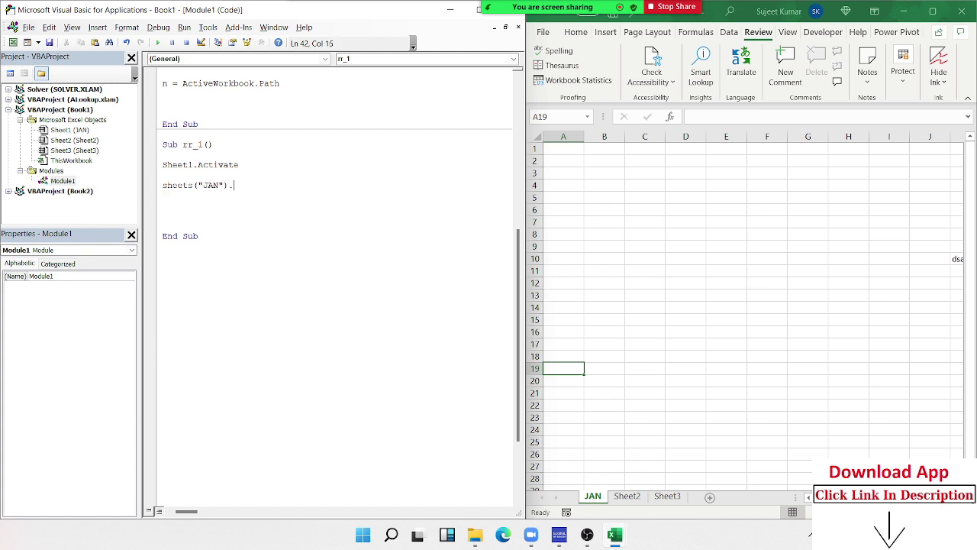
text(sel)
text(ec)
text(t)
key(Return)
key(Down)
Add Sheets(2).Activate, correcting the misspelled activete
text(sheets)
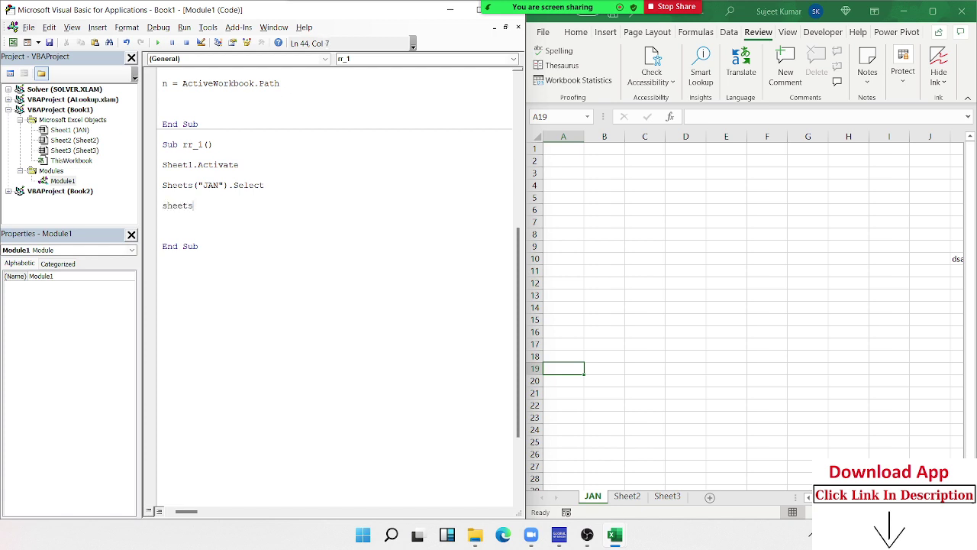
text((2)
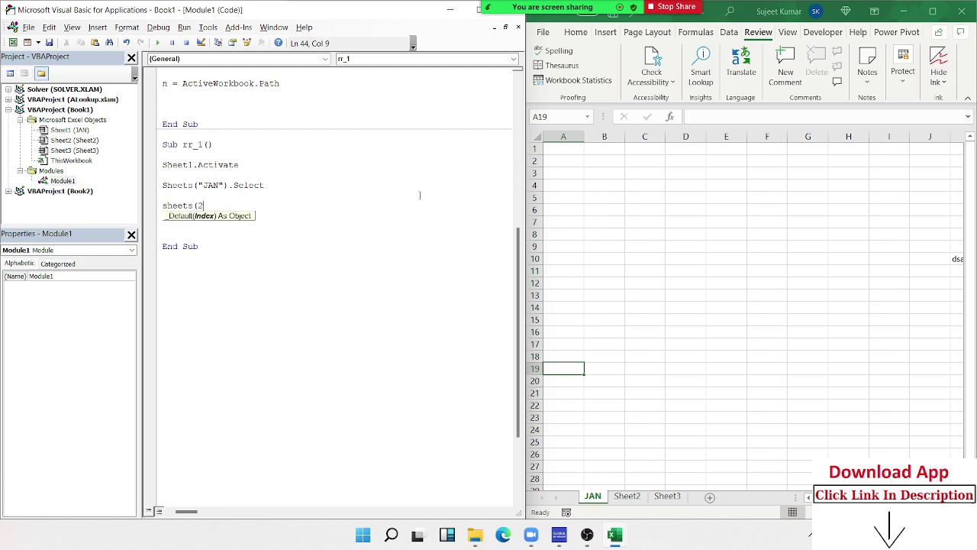
text().)
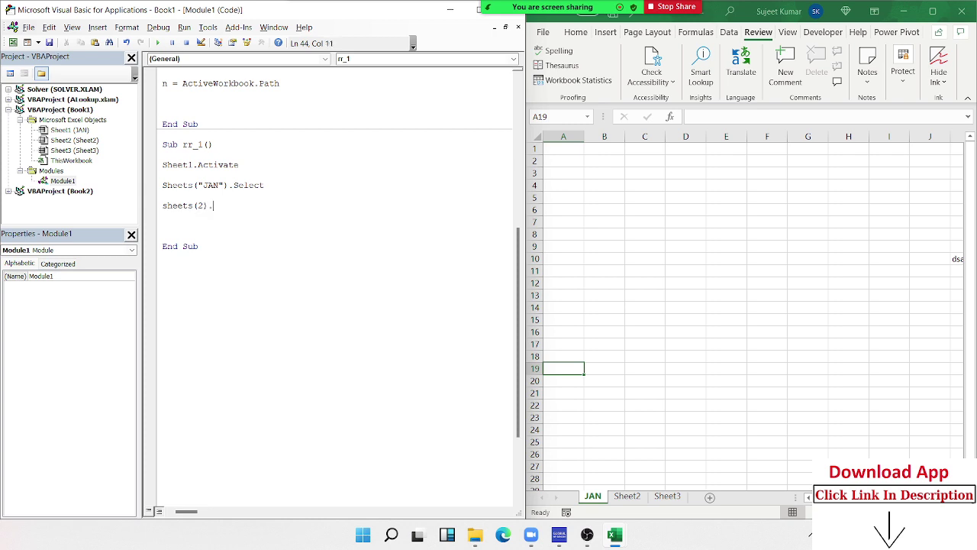
text(active)
text(te)
key(Return)
key(BackSpace)
key(BackSpace)
key(BackSpace)
key(BackSpace)
text(ate)
key(Return)
Move the Sheet3 tab in front of Sheet2 in Book1
click(622, 487)
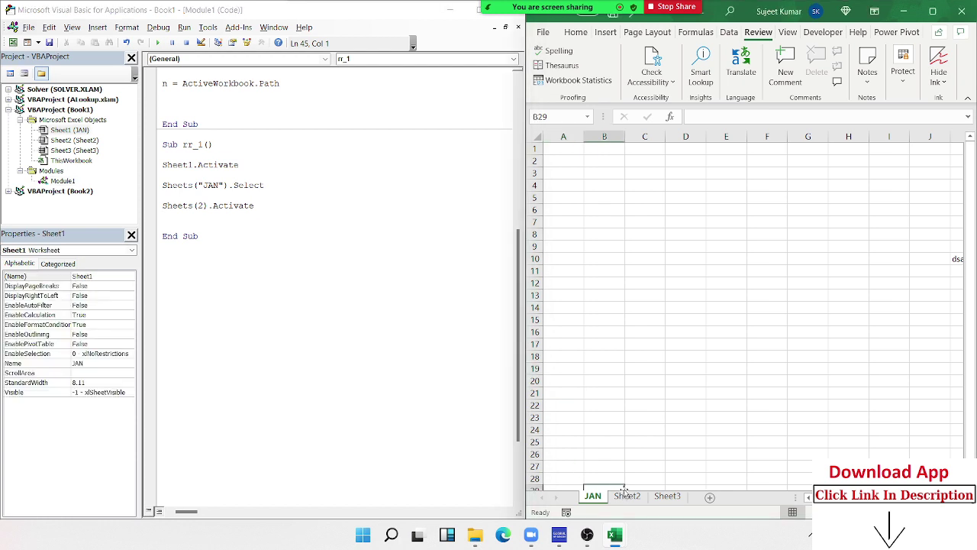
click(624, 493)
click(661, 495)
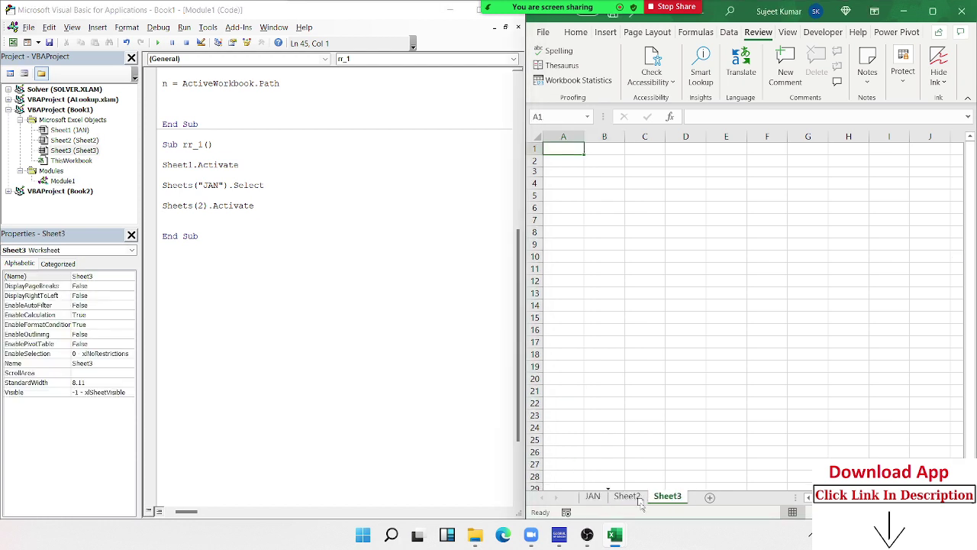
drag(640, 502, 635, 504)
click(600, 501)
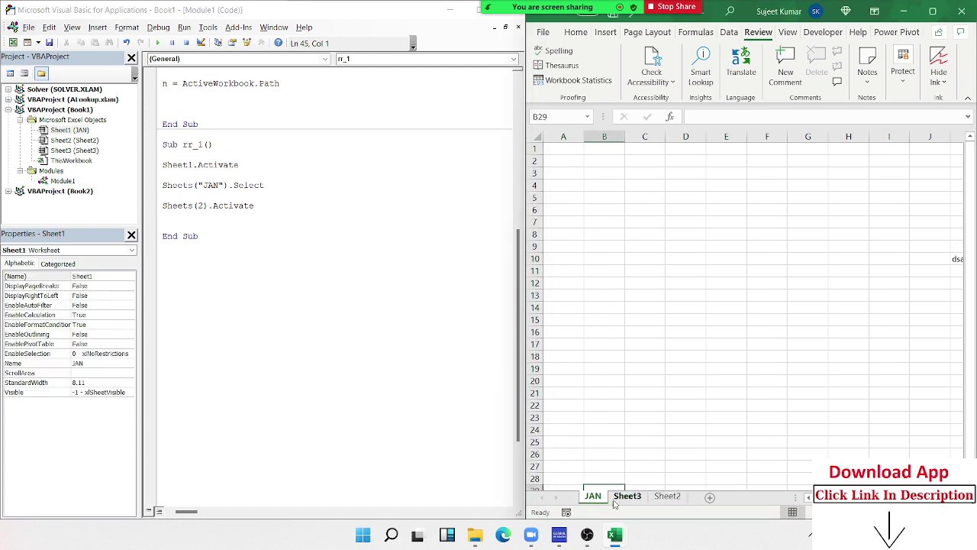
click(614, 502)
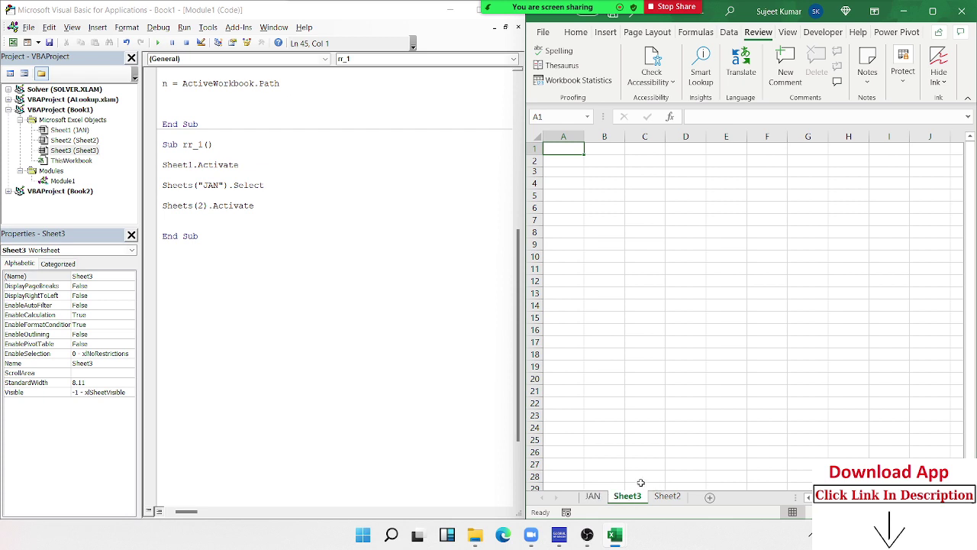
Type ActiveSheet on the blank line above End Sub in rr_1
click(183, 229)
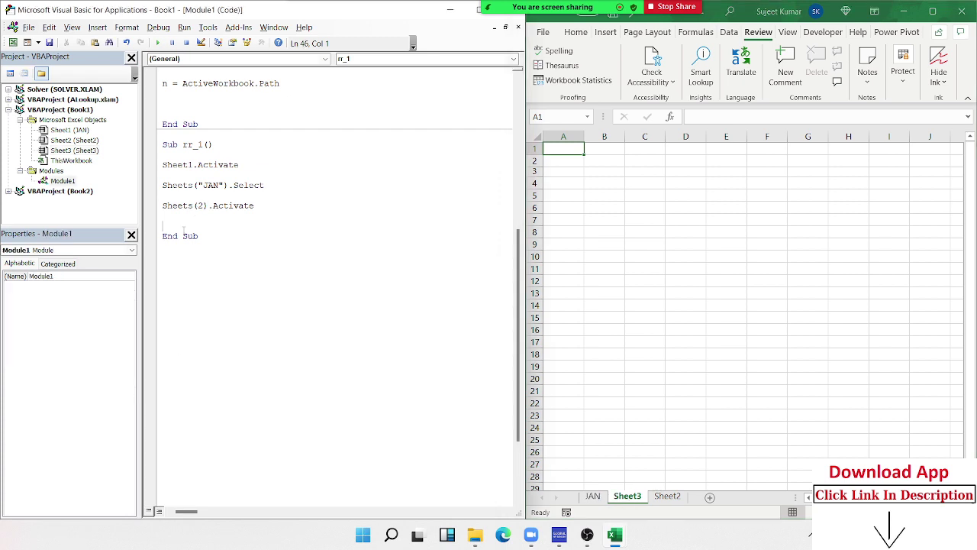
text(activ)
text(e)
text(sheet)
key(Return)
key(Return)
key(Return)
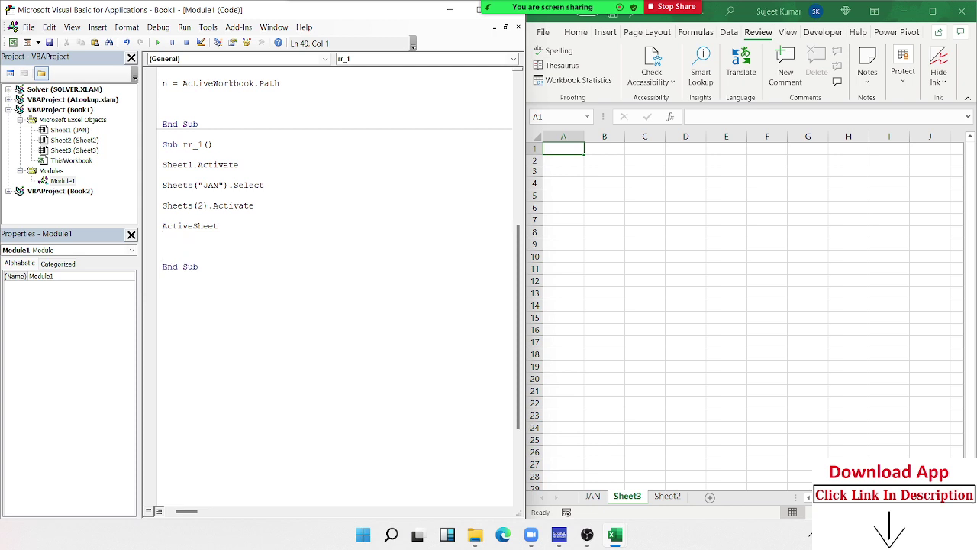
Rename the JAN worksheet to FEB in Excel
double_click(219, 164)
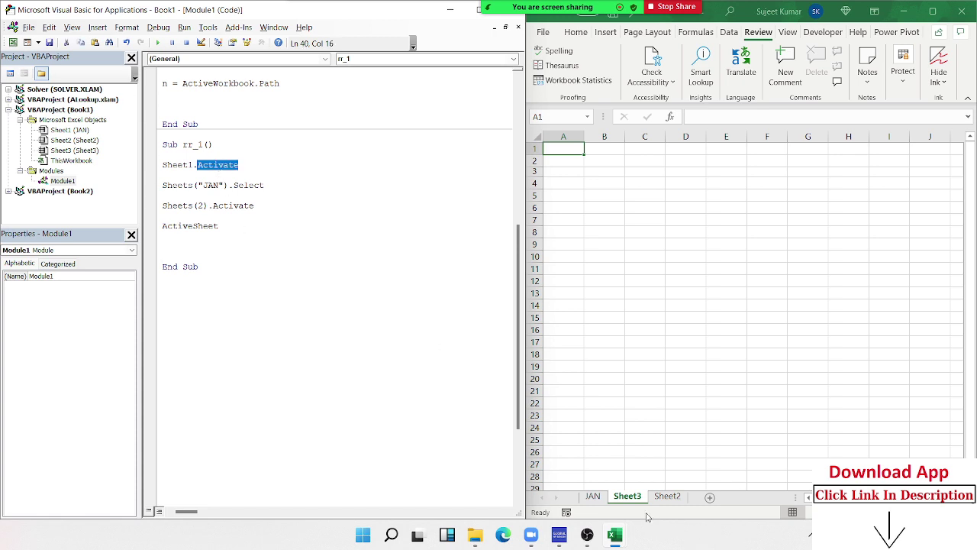
click(594, 504)
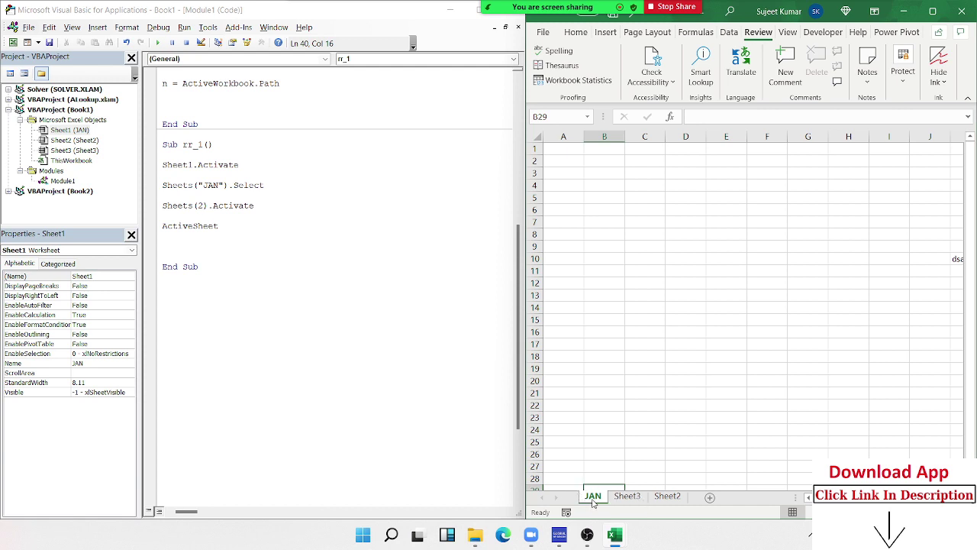
double_click(593, 498)
text(F)
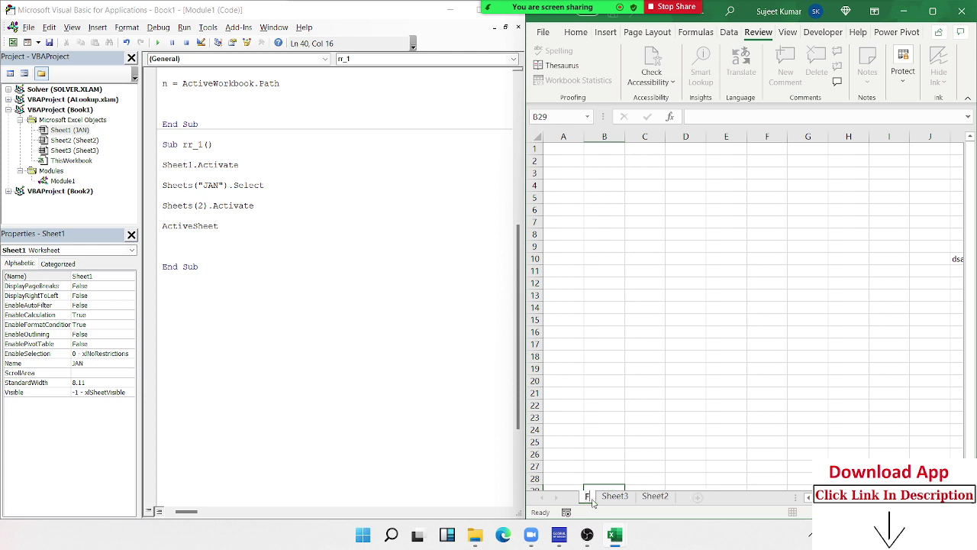
text(EB)
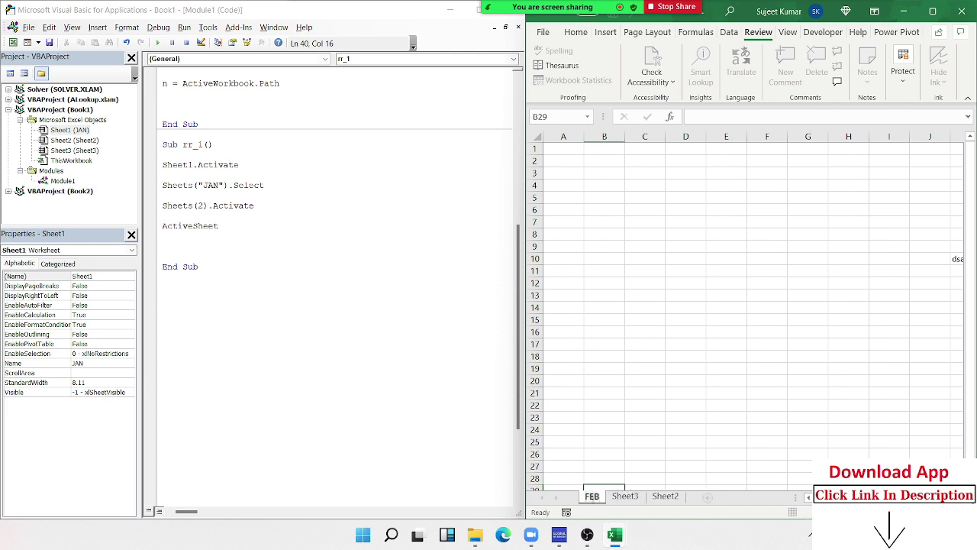
click(570, 401)
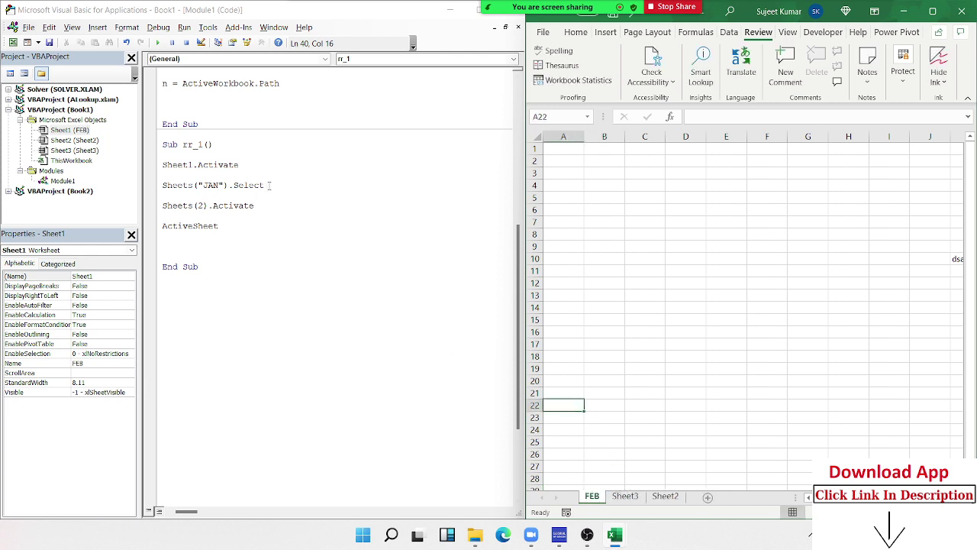
Change the Select line to Sheets("FEB").Select
drag(269, 185, 163, 185)
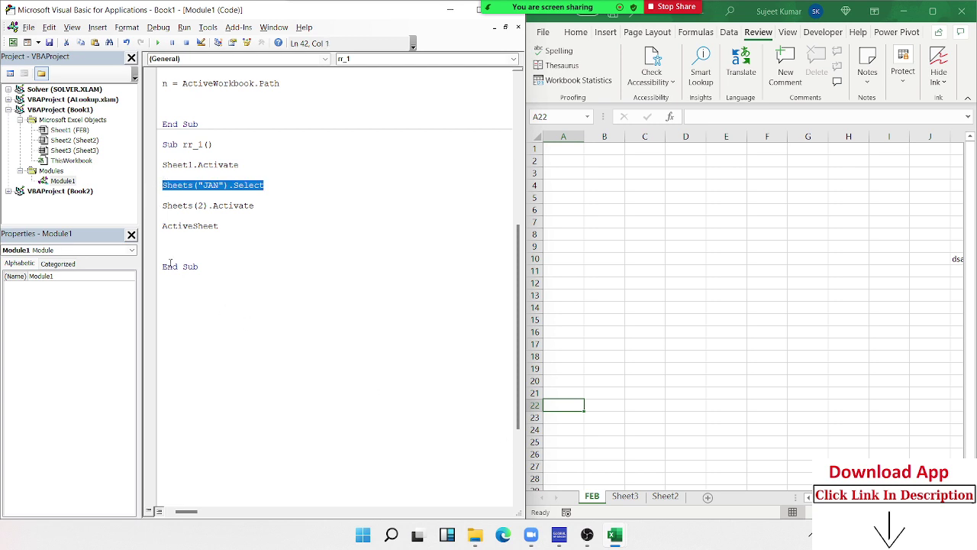
click(205, 185)
double_click(205, 185)
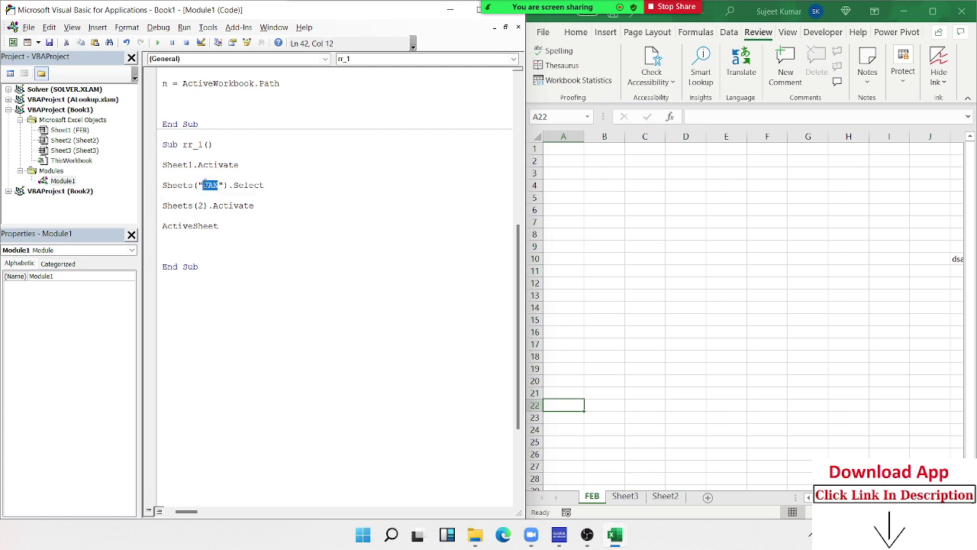
text(FEB)
Select the end of the Sheet1.Activate line
click(222, 227)
key(Up)
key(Up)
key(Up)
key(shift+Left)
key(shift+Left)
key(shift+Left)
key(shift+Left)
key(shift+Left)
key(shift+Left)
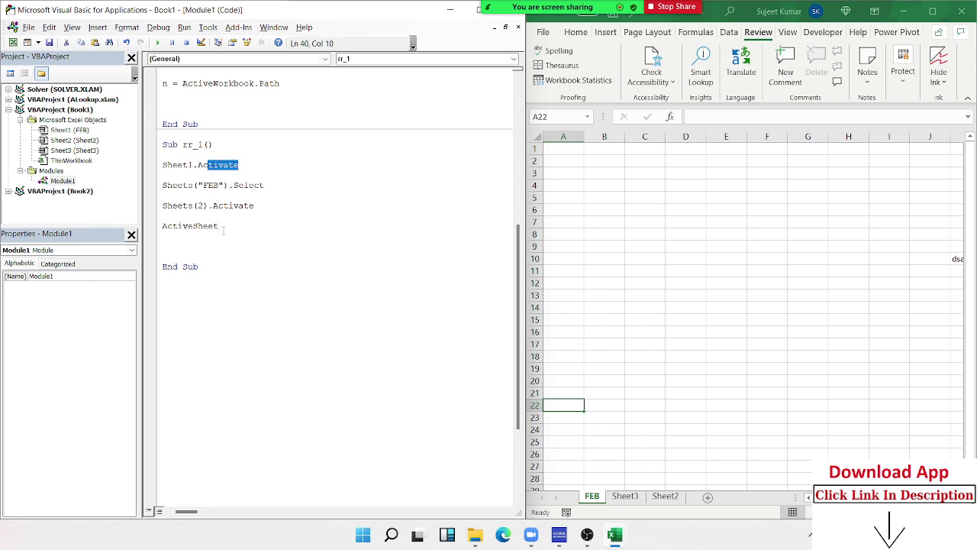
key(shift+Left)
key(shift+Left)
key(shift+Left)
key(shift+Left)
key(shift+Left)
key(shift+Left)
key(shift+Left)
key(shift+Left)
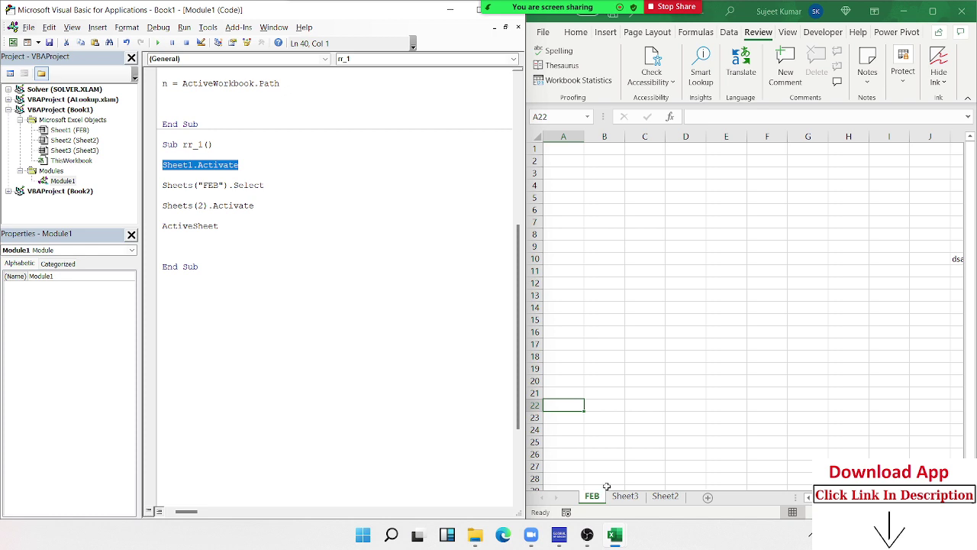
Rename Sheet3 to Data
click(625, 496)
double_click(626, 494)
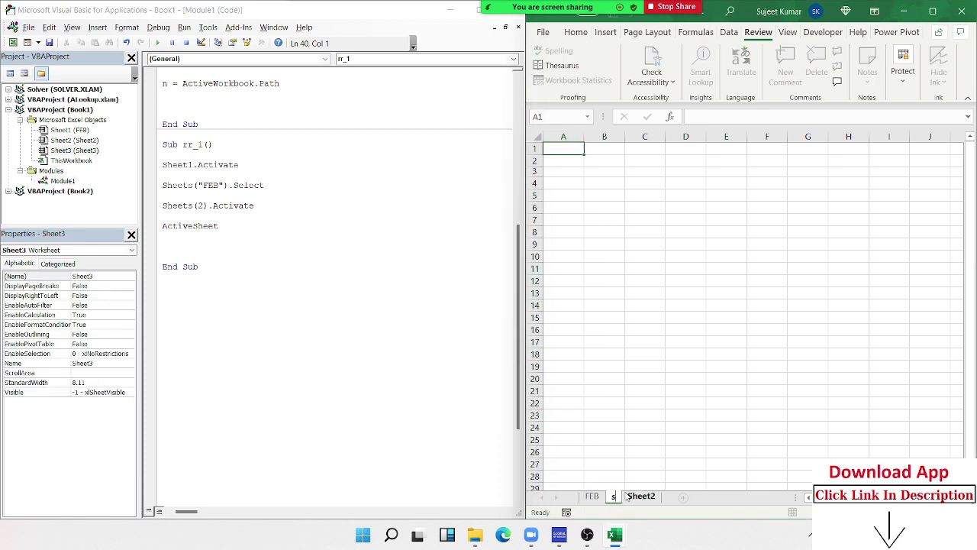
text(sy)
key(BackSpace)
key(BackSpace)
text(Data)
key(Return)
click(643, 426)
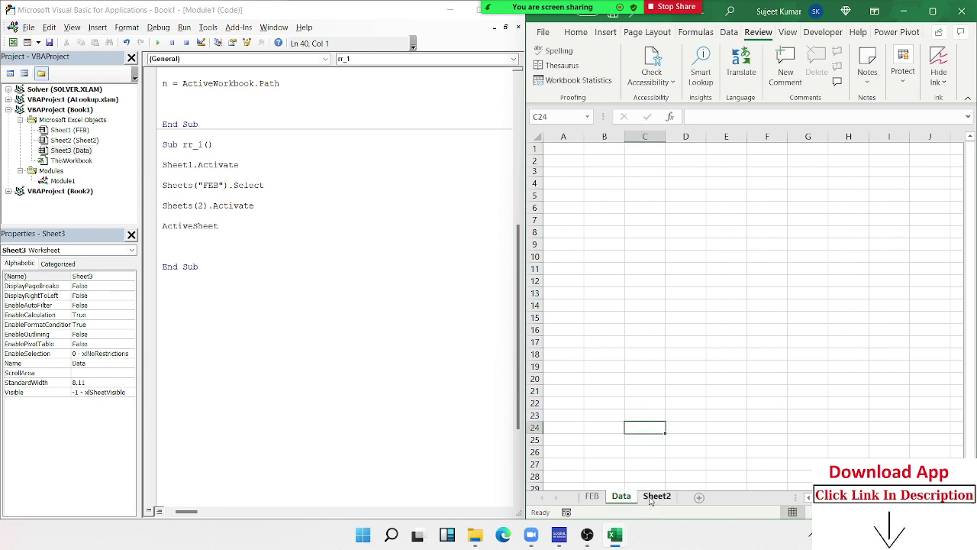
Delete the Data sheet, then add a new Sheet4 and name it Data
right_click(619, 498)
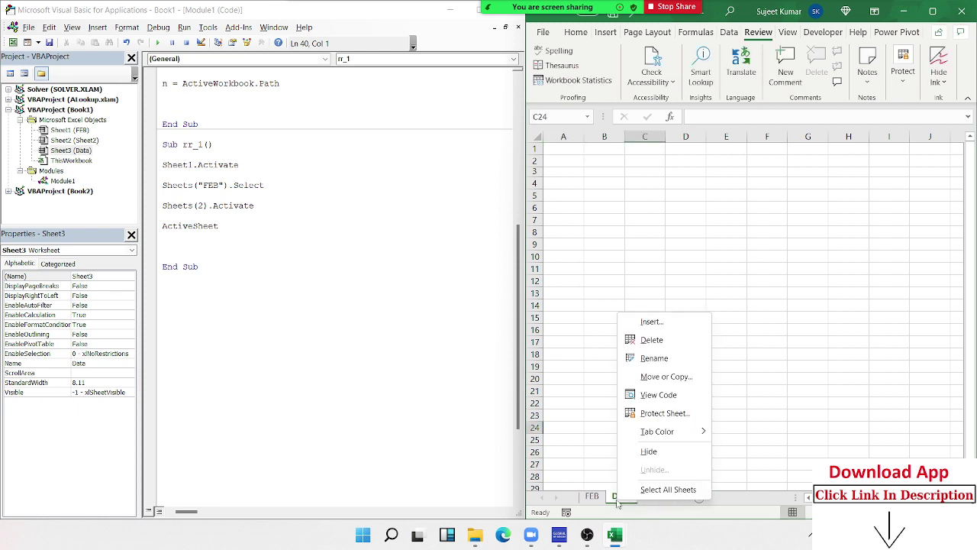
click(676, 344)
click(466, 300)
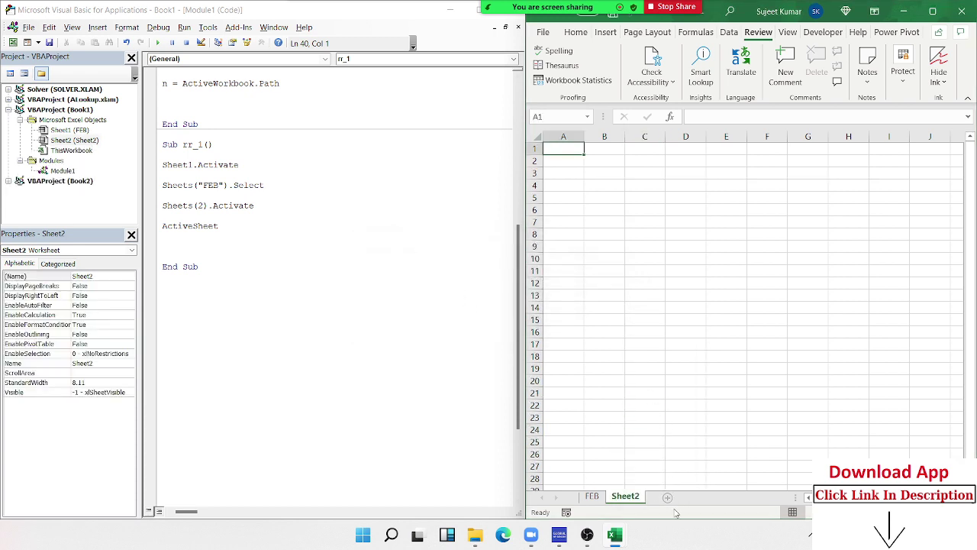
click(667, 497)
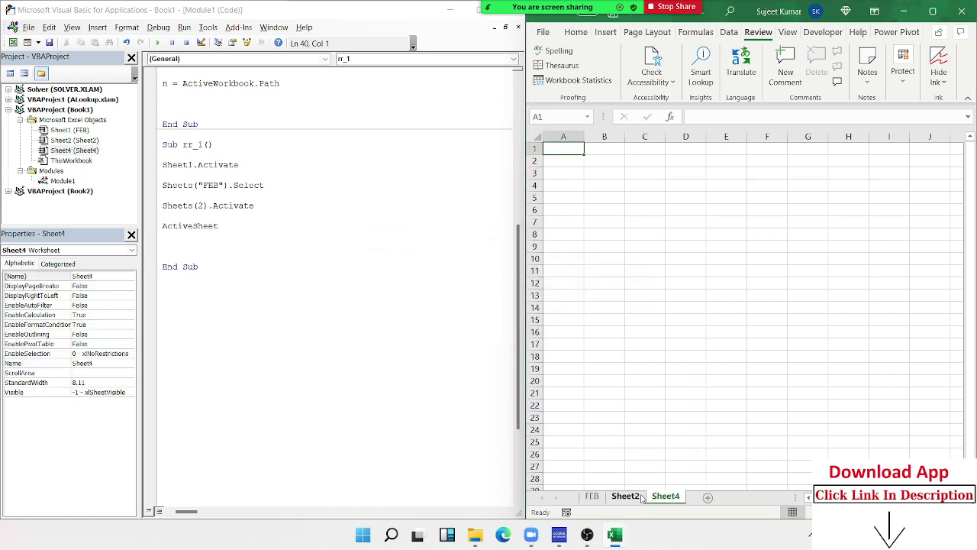
double_click(675, 496)
text(Dat)
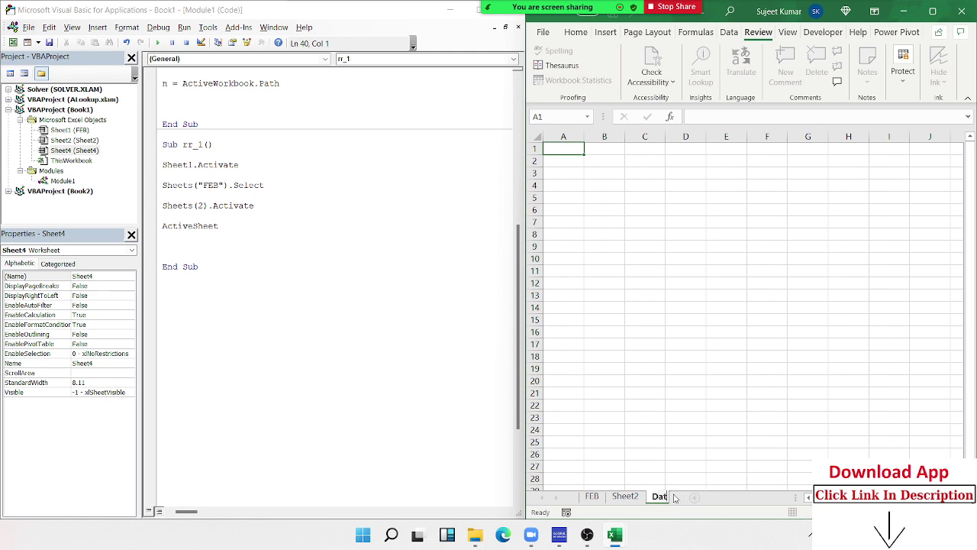
text(a)
key(Return)
Highlight parts of the Sheets("FEB").Select and Sheet1.Activate lines in rr_1
click(156, 261)
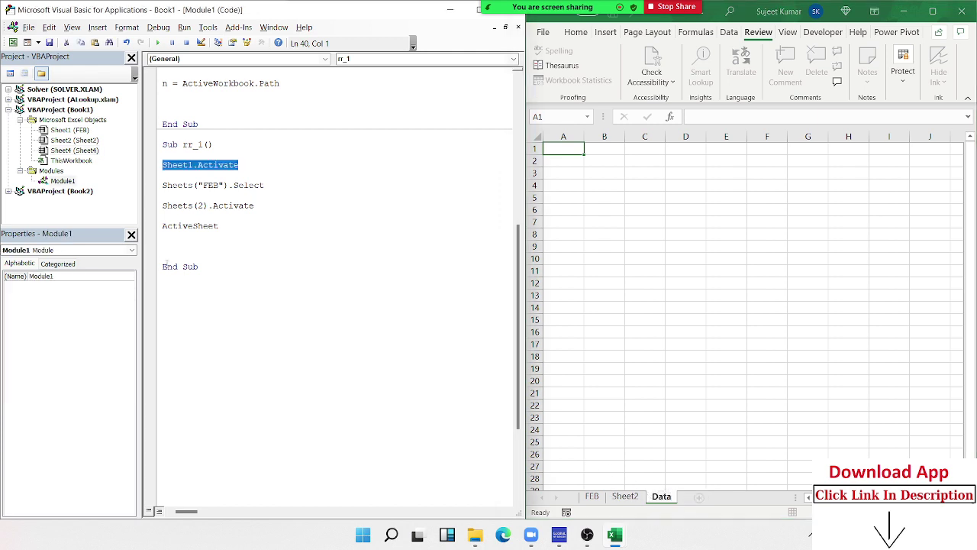
click(202, 186)
click(183, 186)
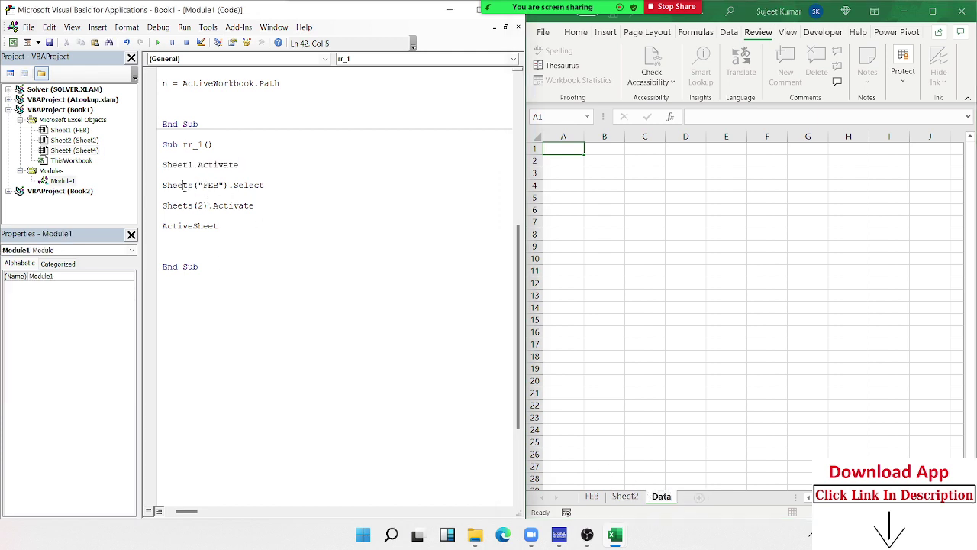
double_click(183, 185)
click(182, 167)
drag(182, 168, 248, 174)
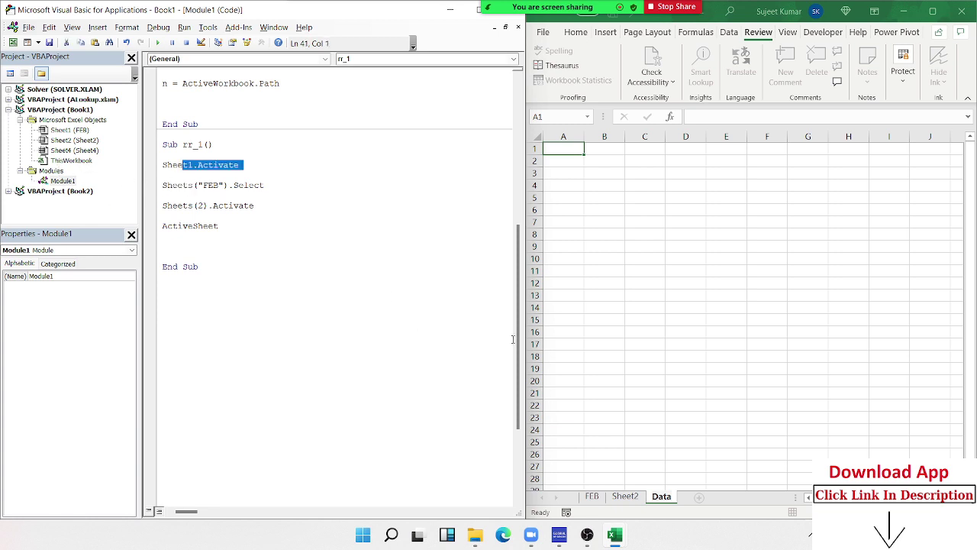
click(618, 369)
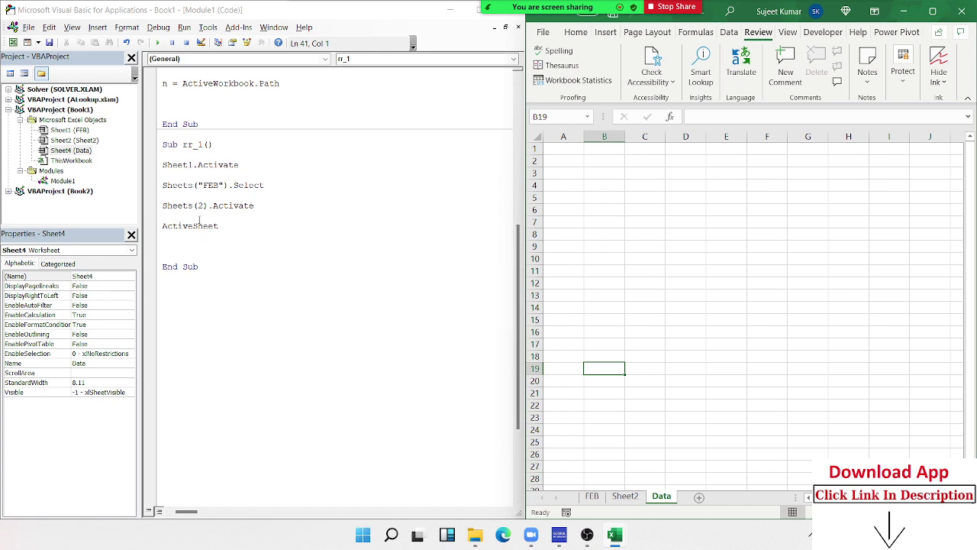
drag(165, 238, 155, 165)
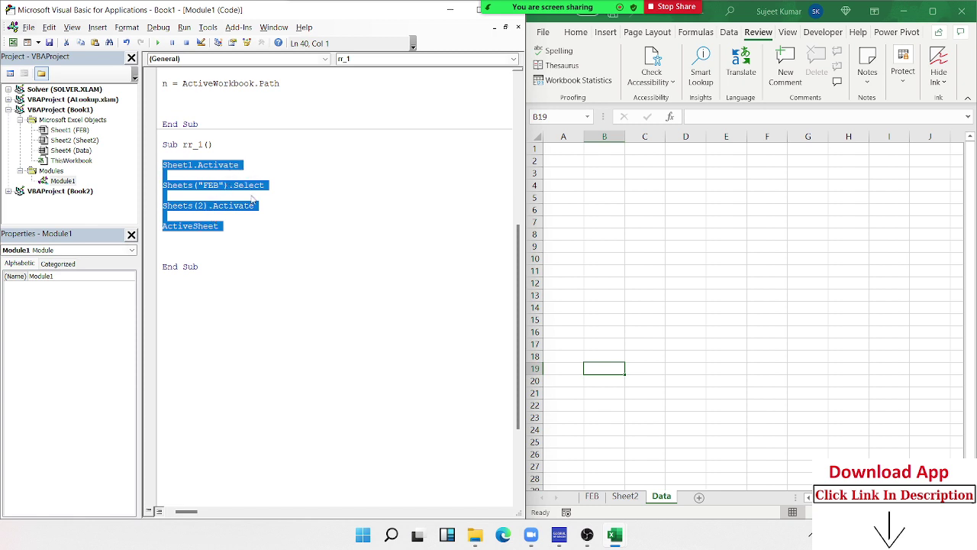
click(288, 218)
drag(239, 164, 145, 165)
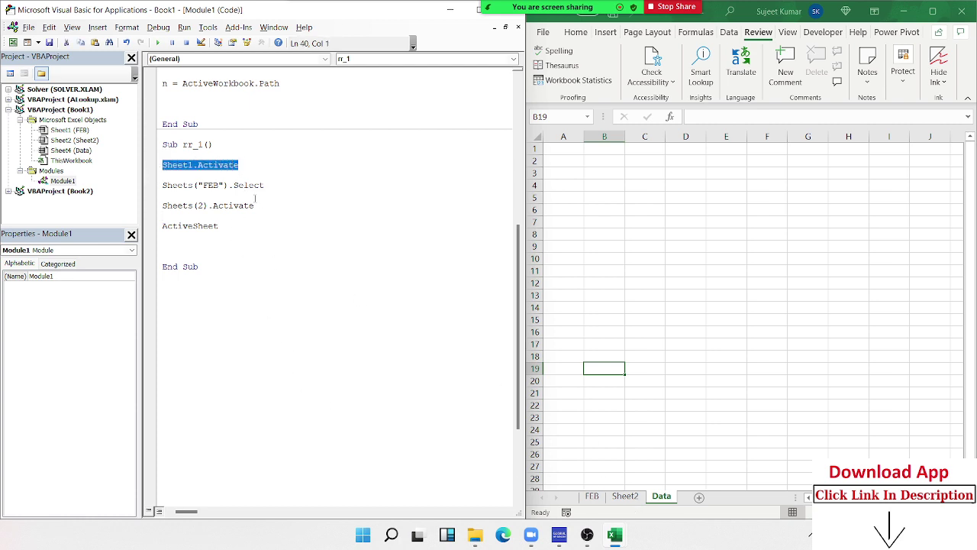
drag(264, 185, 157, 184)
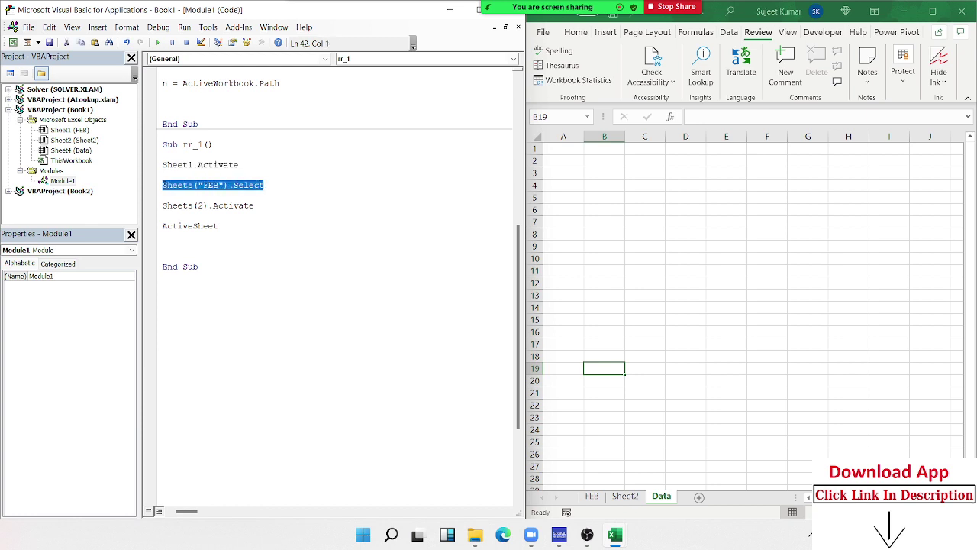
drag(239, 165, 158, 165)
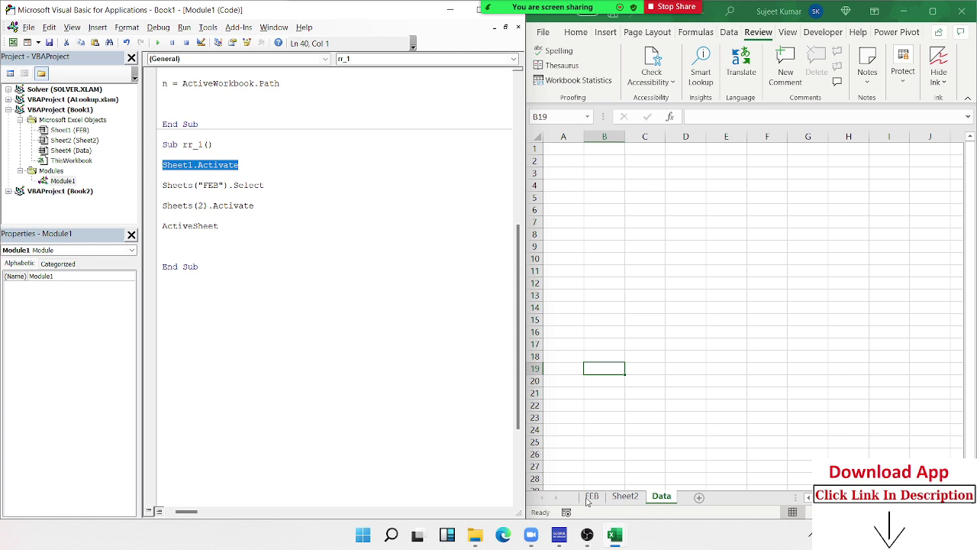
click(73, 131)
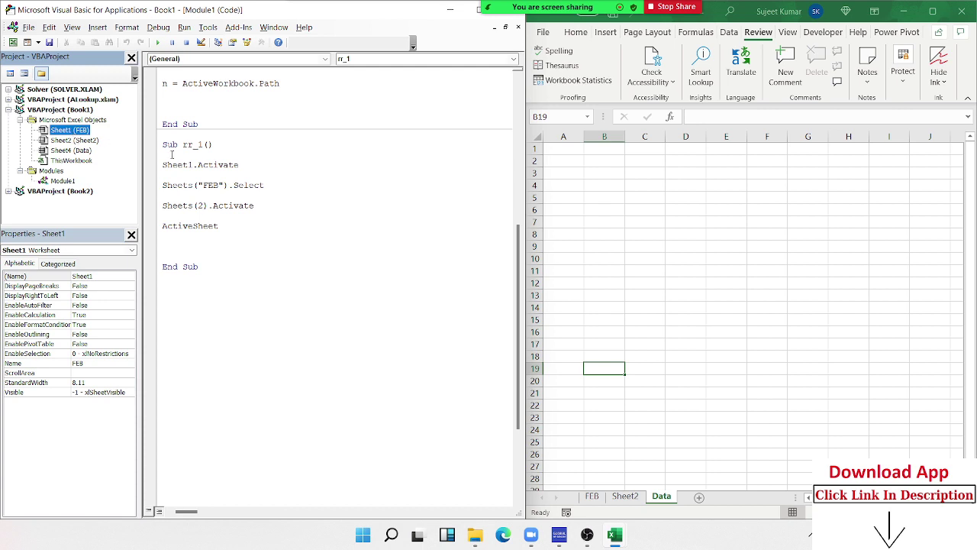
click(246, 164)
drag(246, 164, 155, 165)
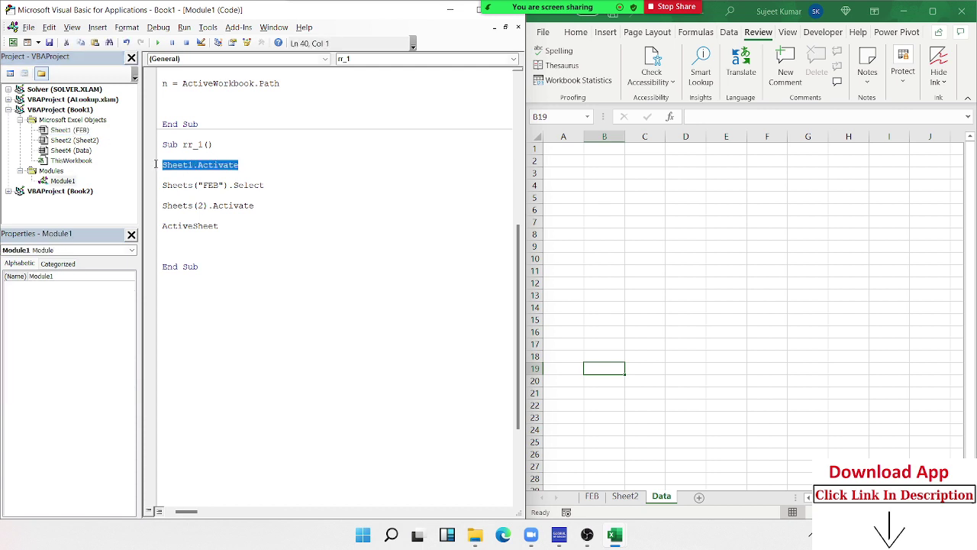
click(661, 498)
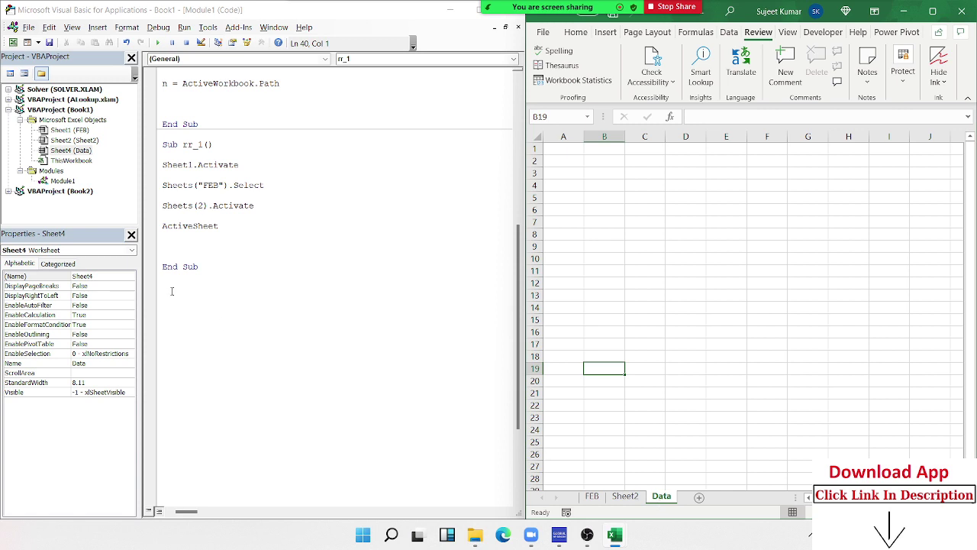
click(72, 151)
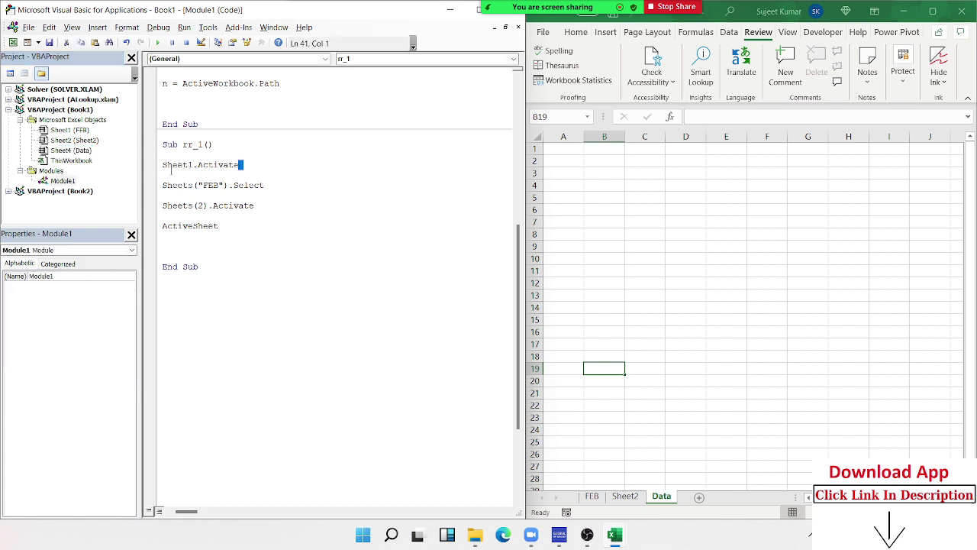
drag(275, 167, 158, 166)
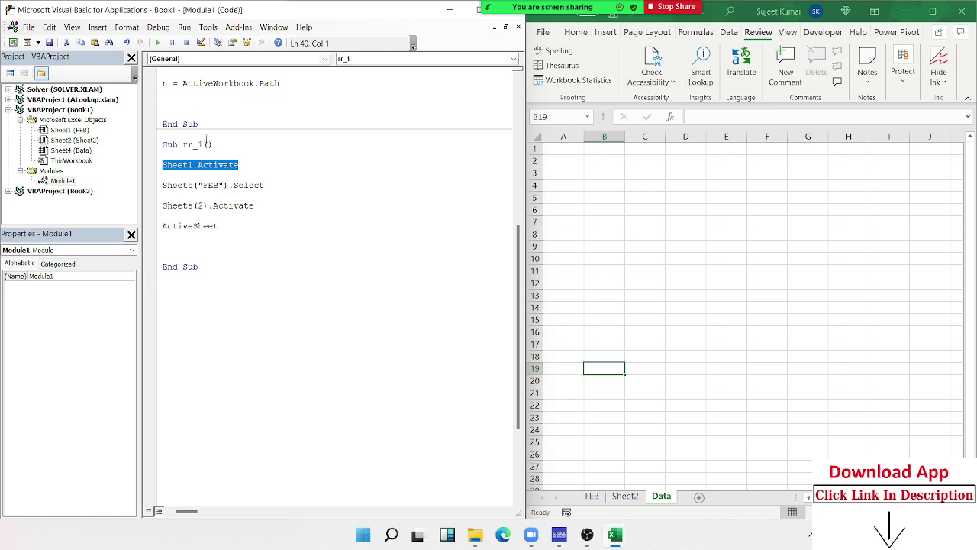
drag(287, 188, 156, 188)
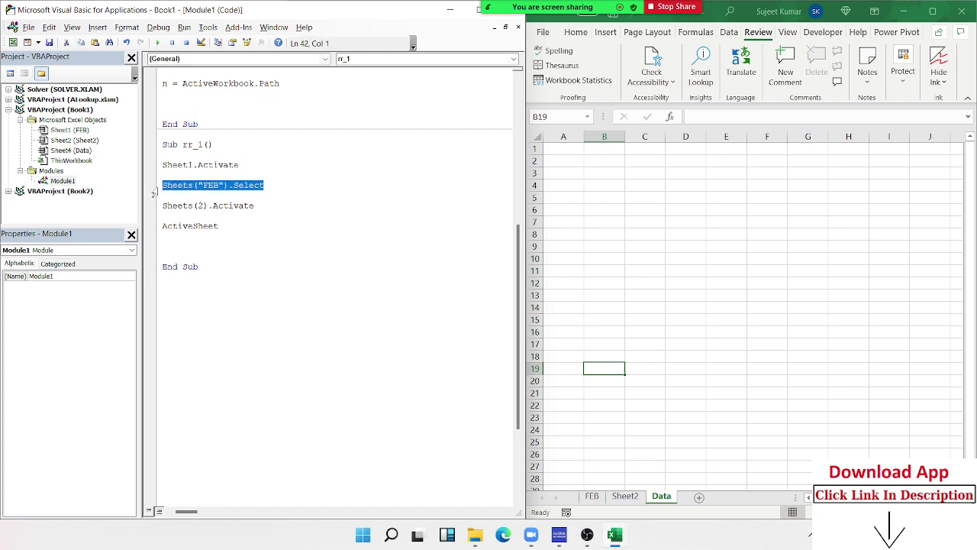
Change FEB to Data in the Select line and highlight the first two statements
double_click(204, 187)
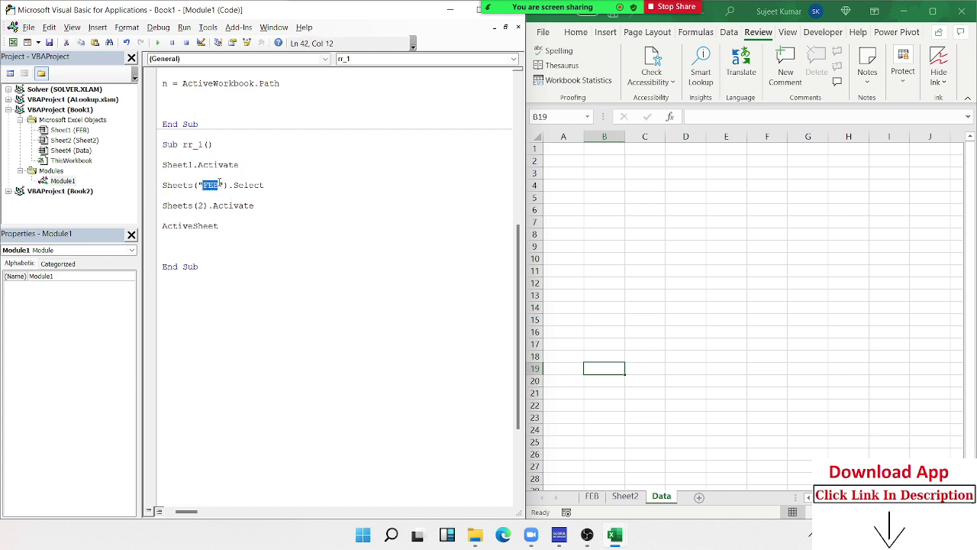
text(Data)
drag(272, 185, 154, 155)
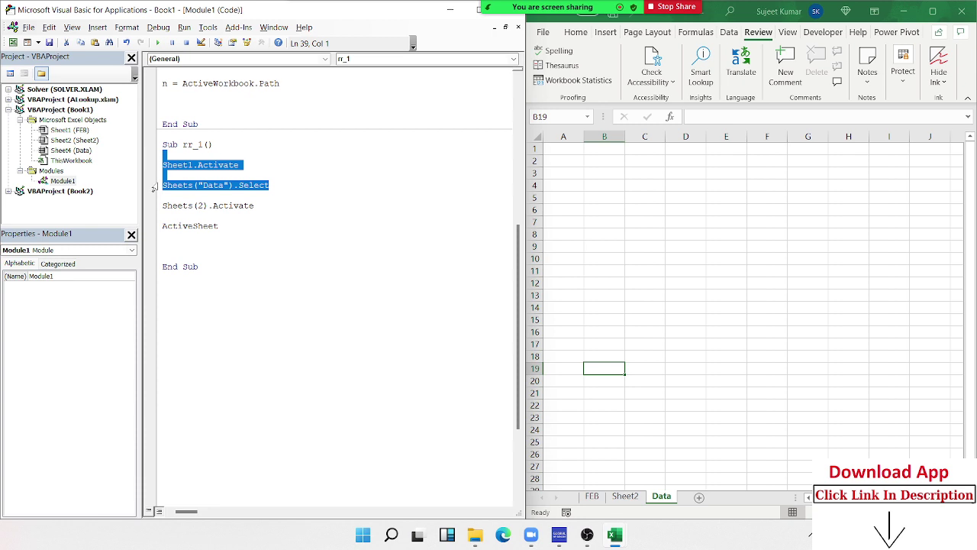
click(184, 214)
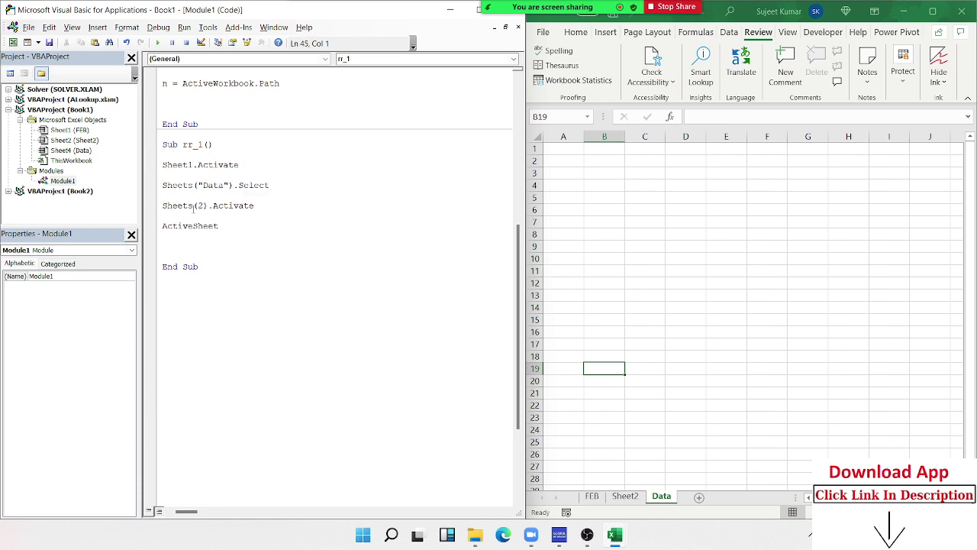
Highlight Sheets(2), ActiveSheet, then all rr_1 statements to review them
double_click(200, 206)
double_click(168, 227)
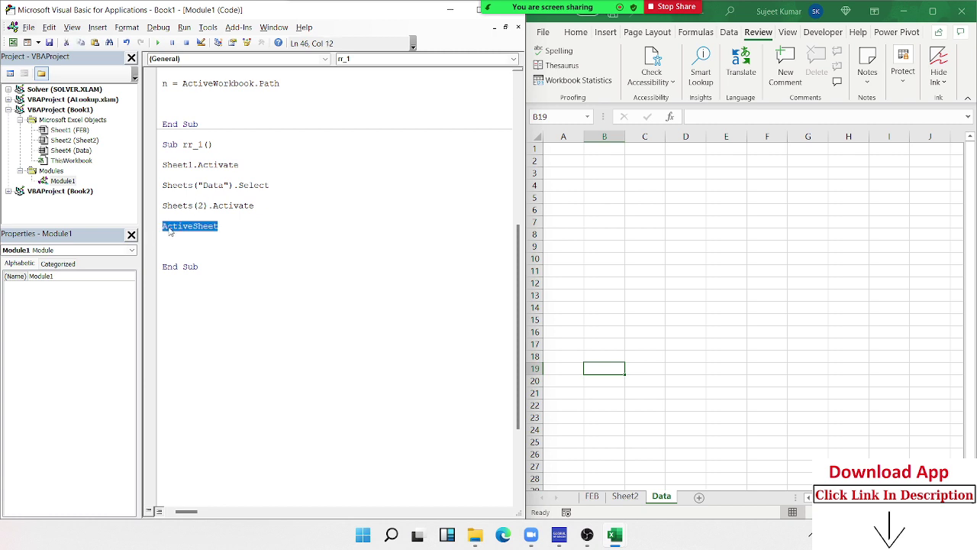
click(188, 228)
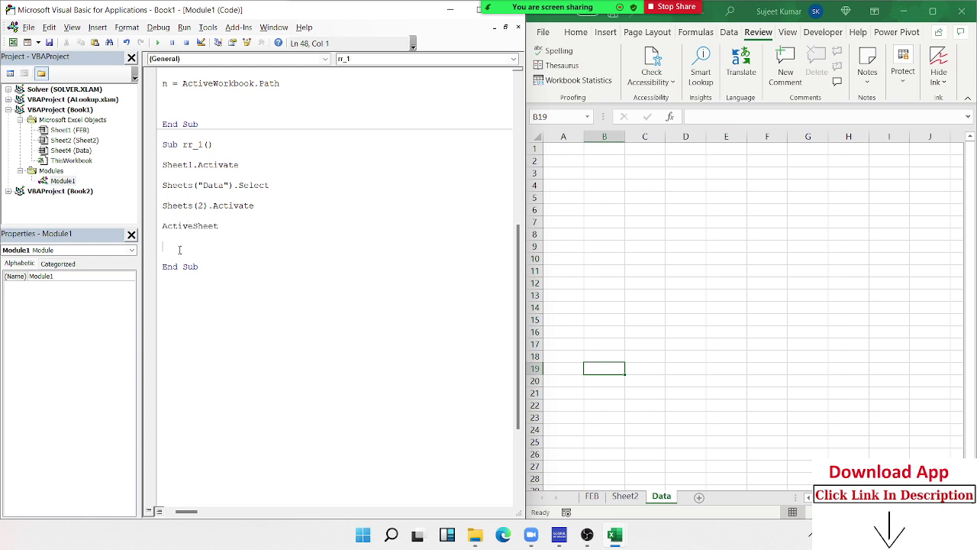
drag(179, 250, 151, 163)
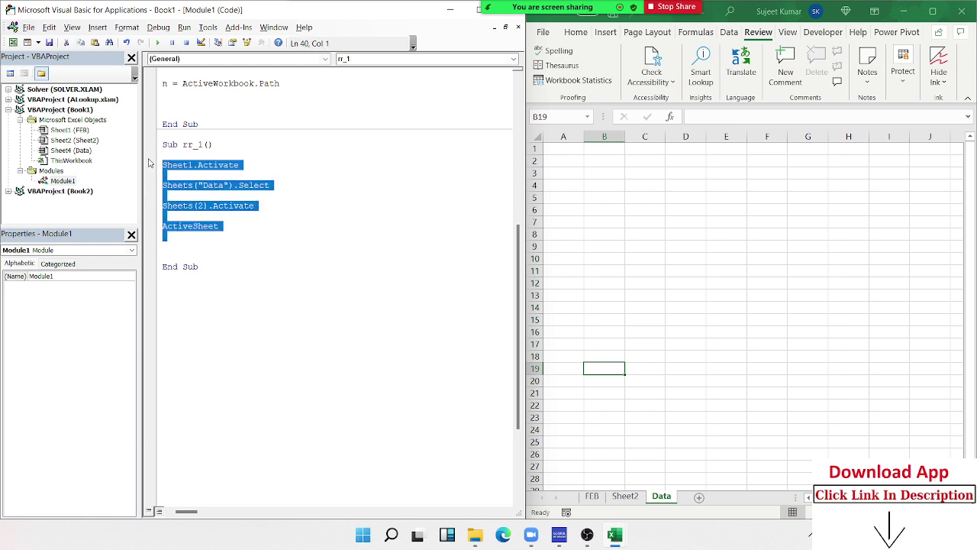
click(169, 251)
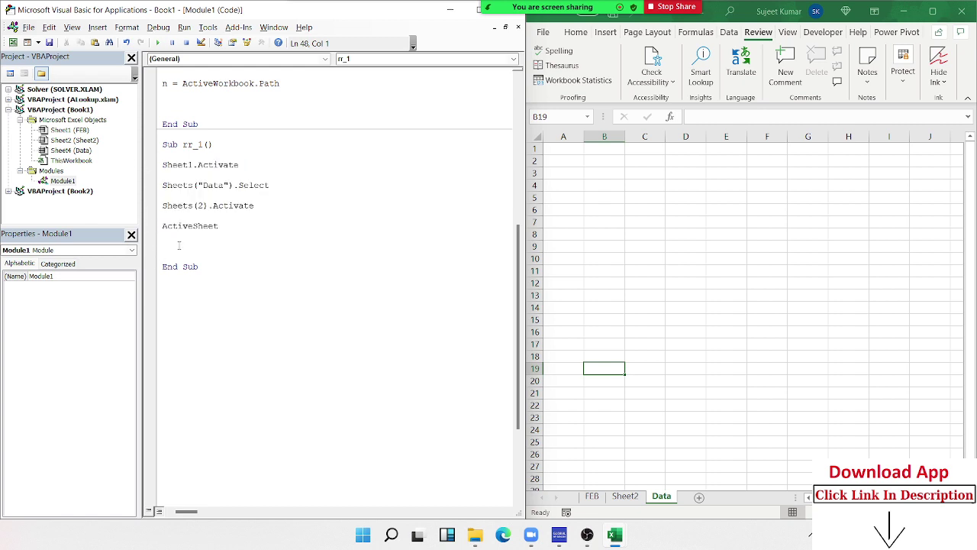
Add a Sheets.Add line followed by ActiveSheet.Name = "Data" before End Sub
key(Return)
text(shee)
text(ts.ad)
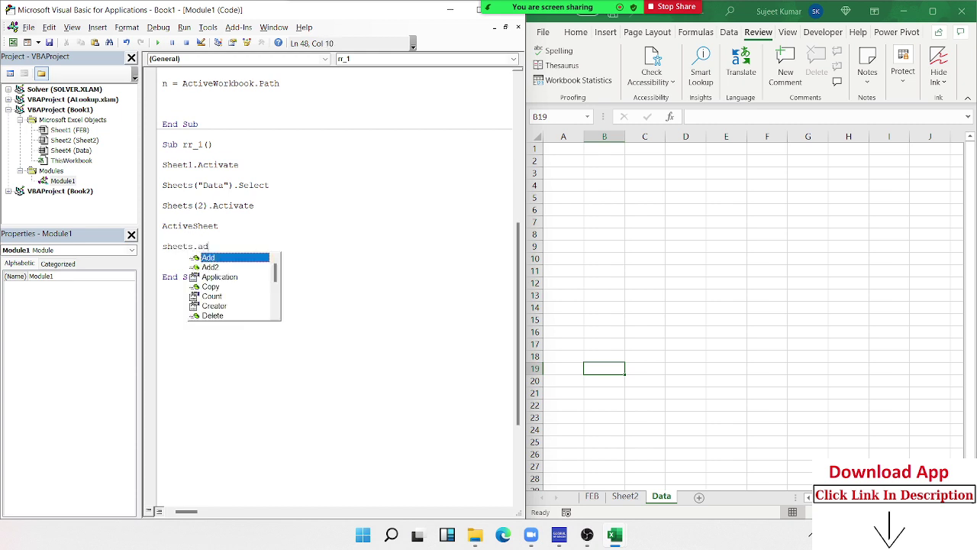
key(Tab)
key(Return)
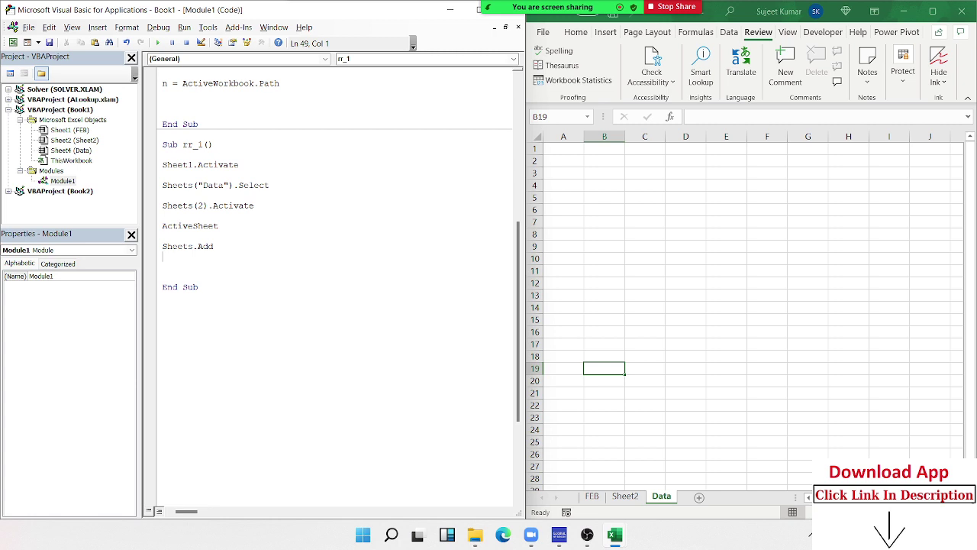
text(act)
text(iveShe)
text(et.name )
text(= "Da)
text(ta)
key(Return)
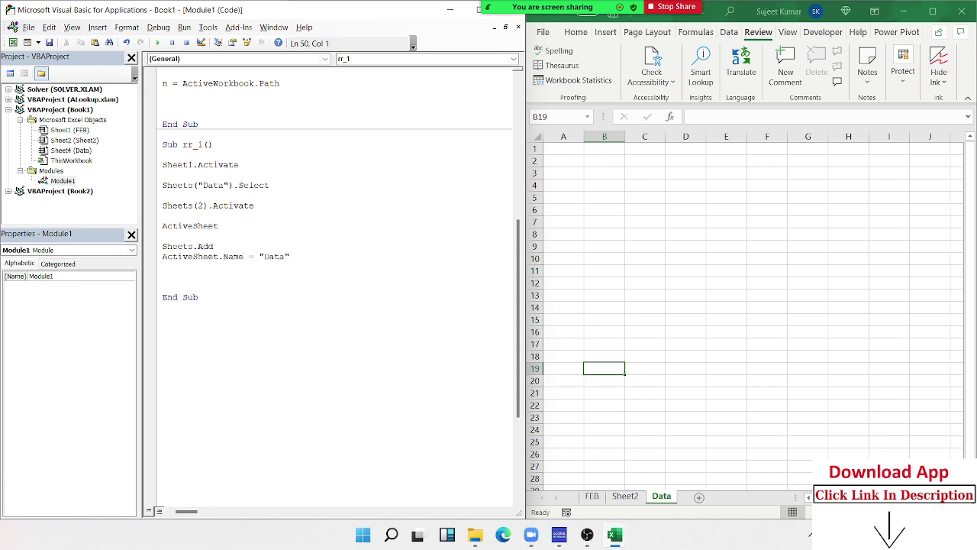
Add Sheets("Sheet1").Name = "Data" on the next line and highlight the new lines
click(162, 256)
click(162, 276)
text(she)
text(ets()
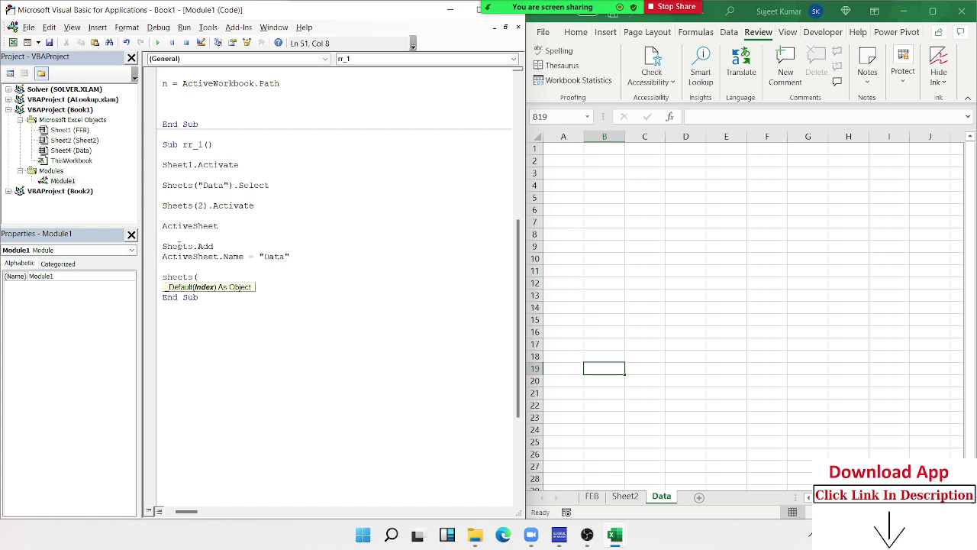
text("Sheet)
text(1").)
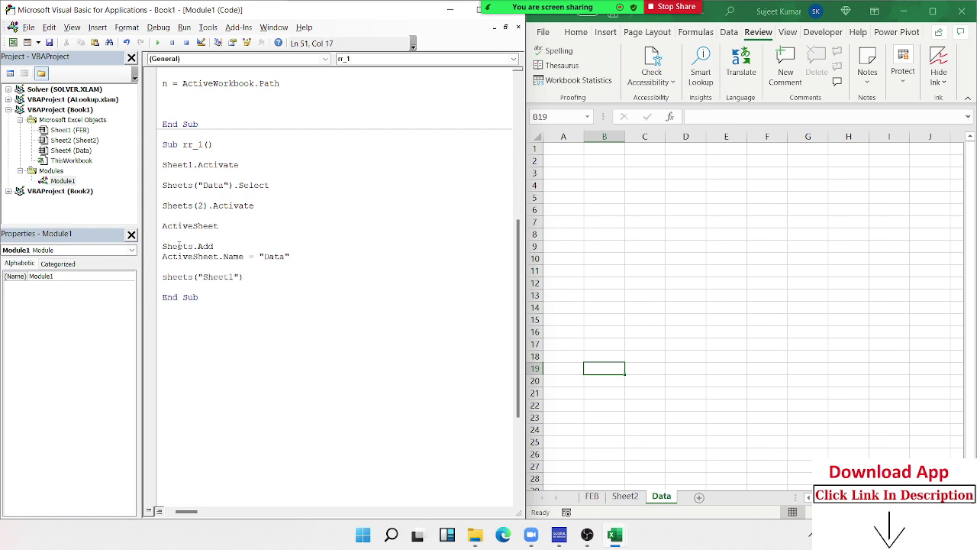
text(a)
key(BackSpace)
text(name )
text(="Data)
text(")
key(Return)
key(shift+Up)
key(shift+Up)
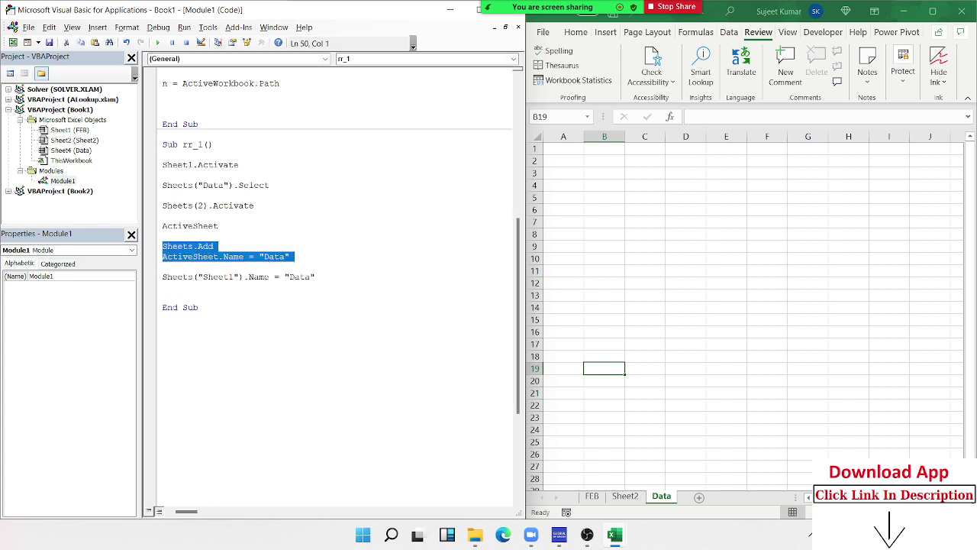
Write the one-line statement Sheets.Add.Name = "Data" just above End Sub
click(162, 257)
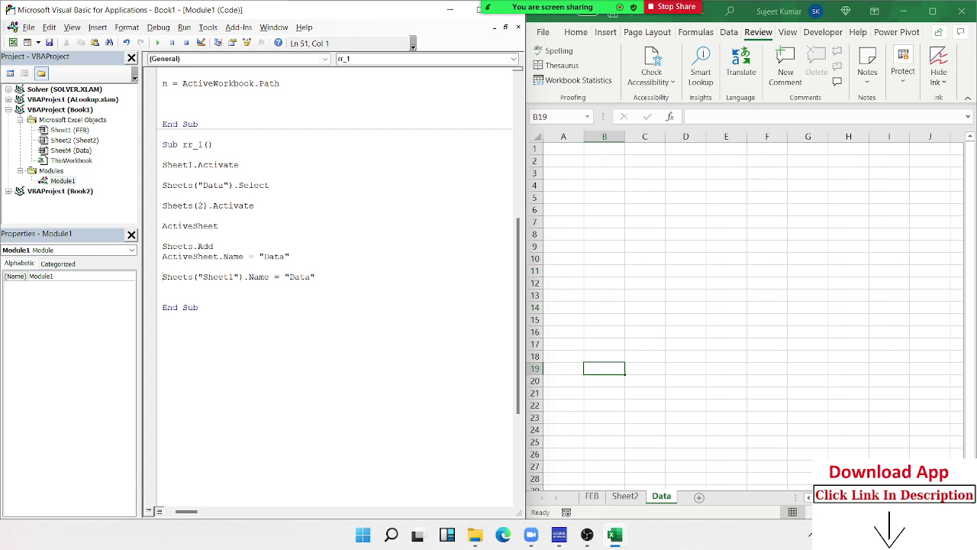
key(Return)
key(Return)
click(163, 297)
text(sheets.)
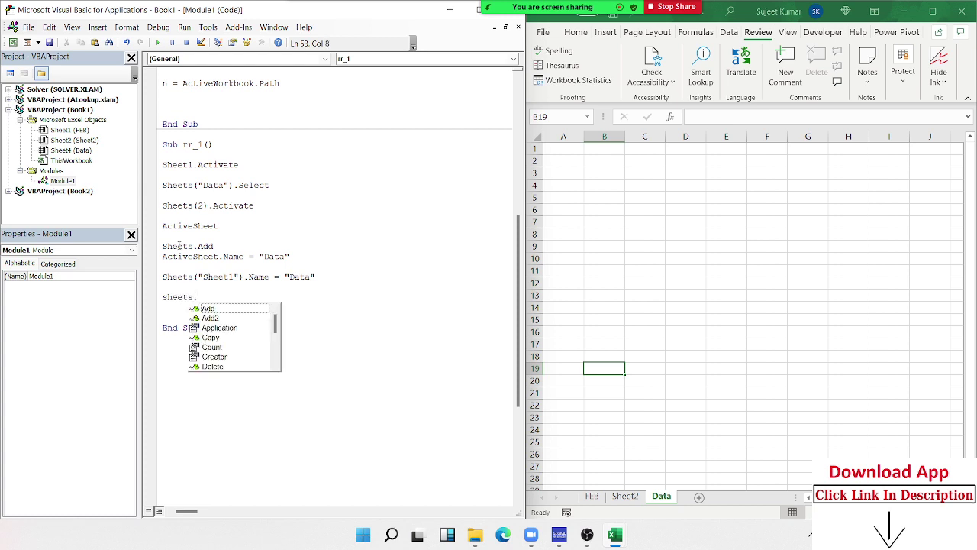
text(a)
key(Tab)
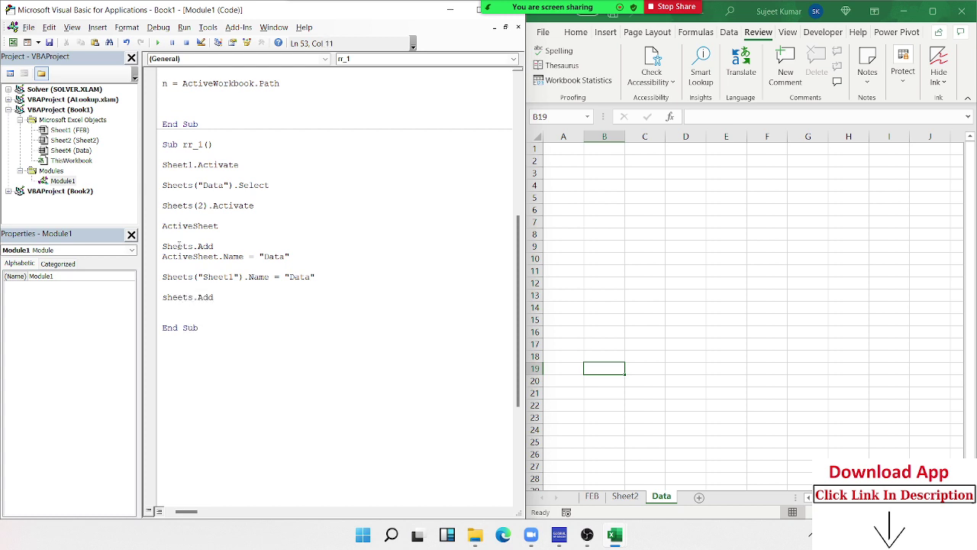
text(,)
key(BackSpace)
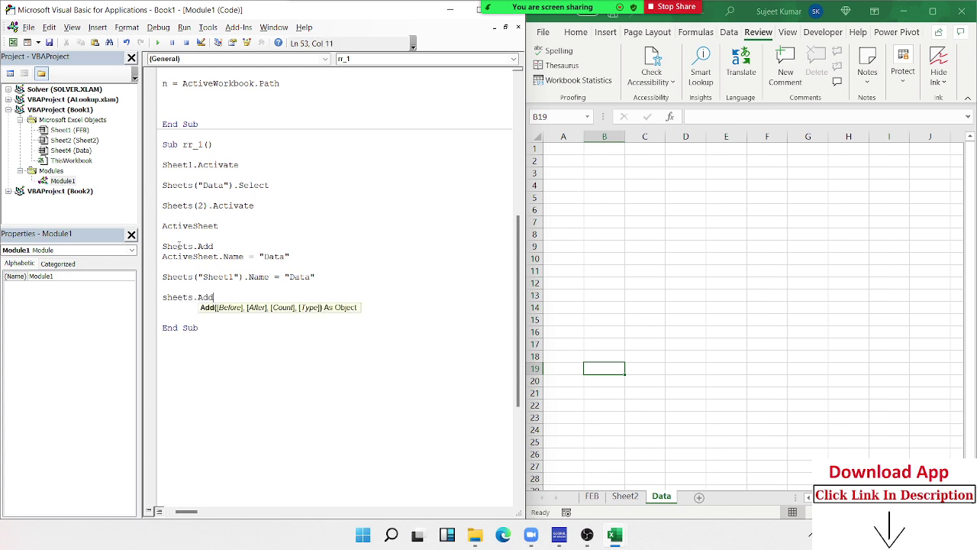
text(.name)
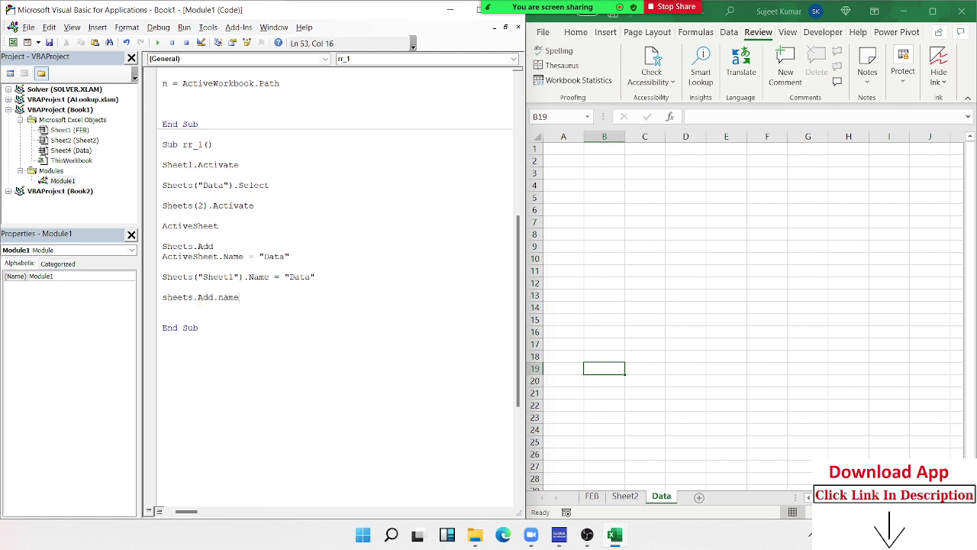
text(= "D)
text(ata")
key(Return)
Move the cursor back up to the first Sheets.Add line
key(Down)
key(Down)
key(Up)
key(Up)
click(193, 245)
key(Right)
key(Right)
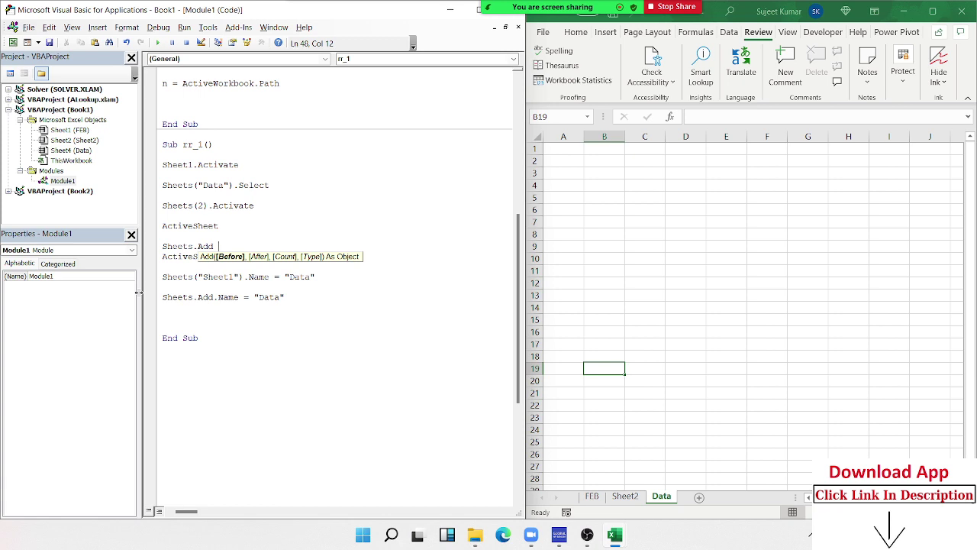
Append Sheets("Feb") after the first Sheets.Add
text(sheets)
text(("Fe)
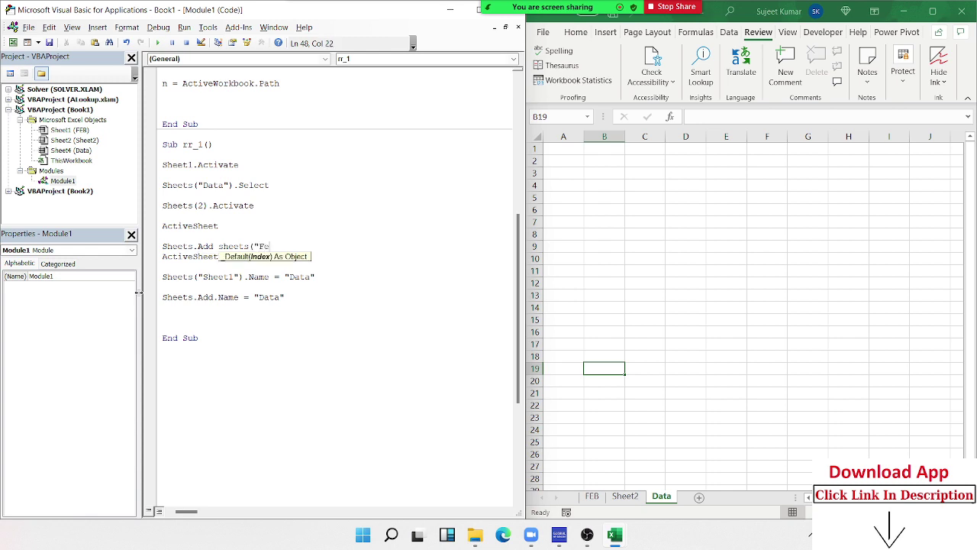
text(b"))
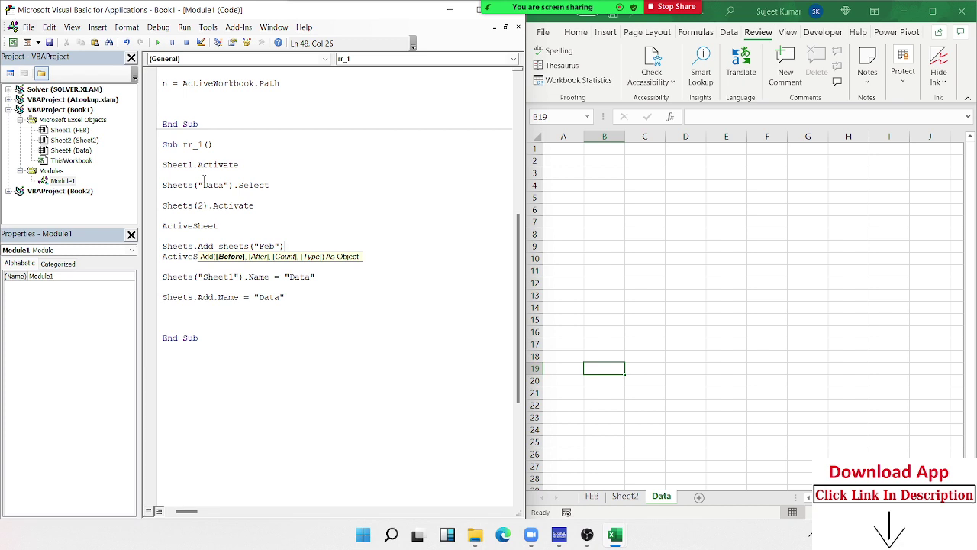
click(193, 237)
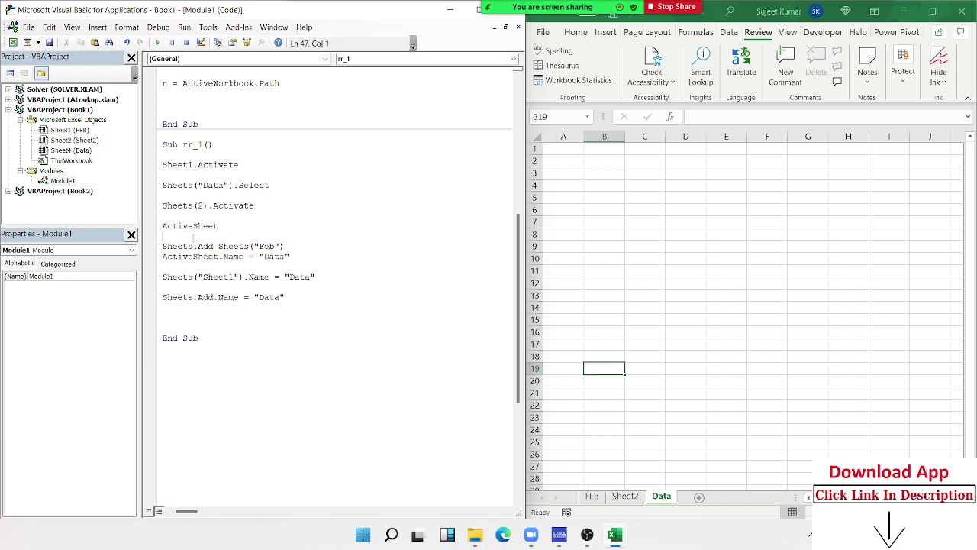
click(217, 245)
click(315, 242)
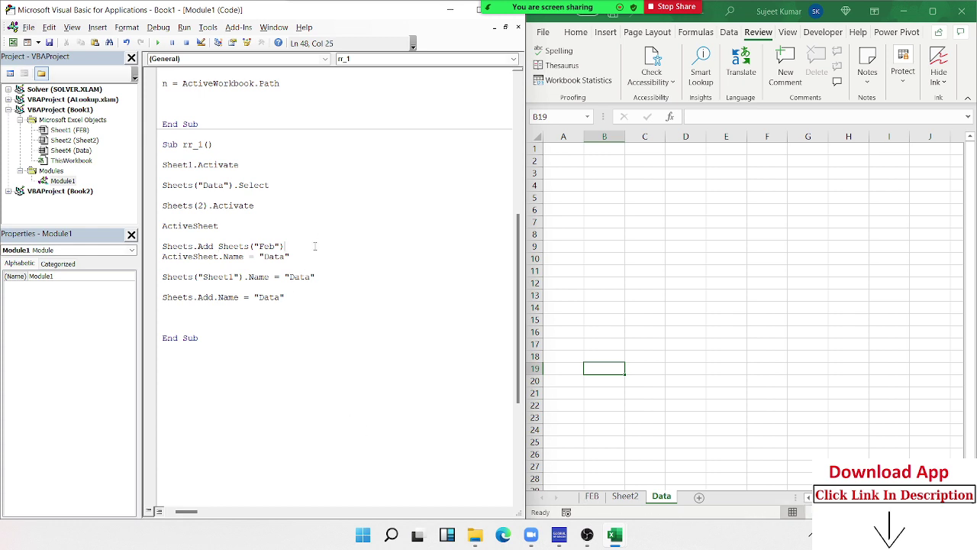
click(218, 245)
Insert a comma to make it the After argument and change "Feb" to 3
key(ctrl+shift+i)
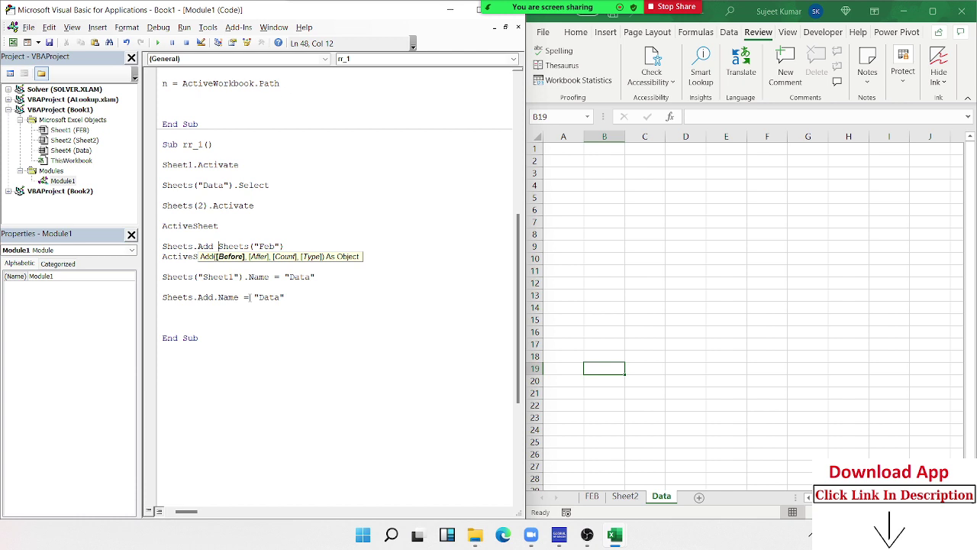
text(,)
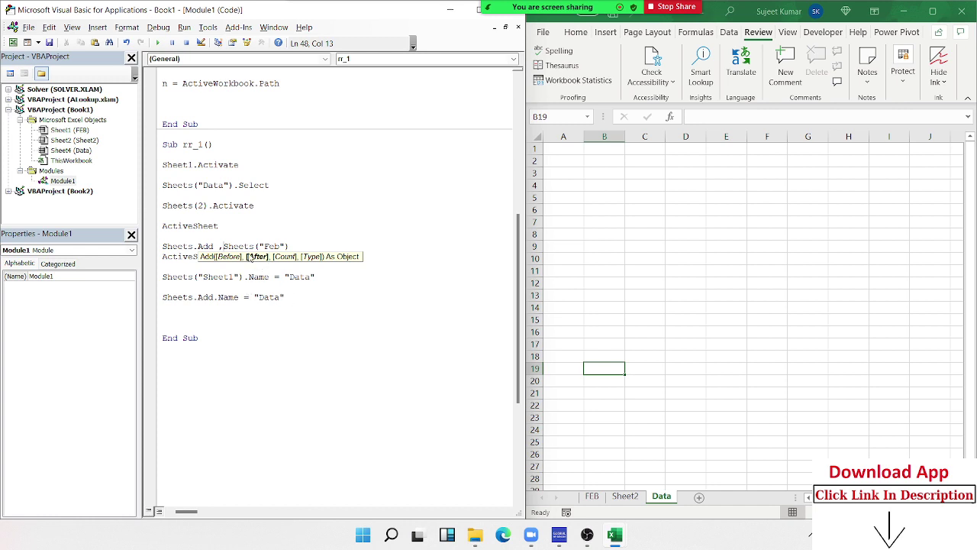
click(263, 322)
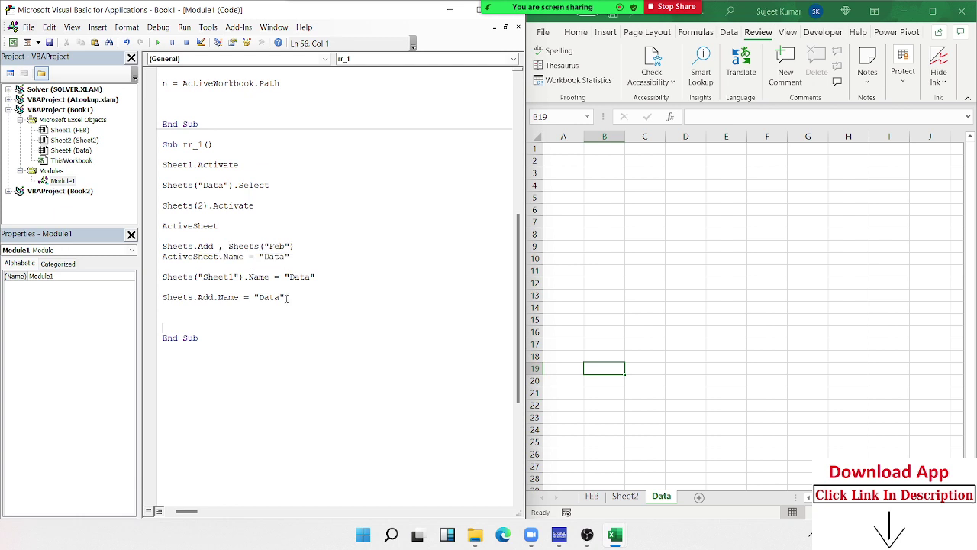
drag(290, 246, 265, 246)
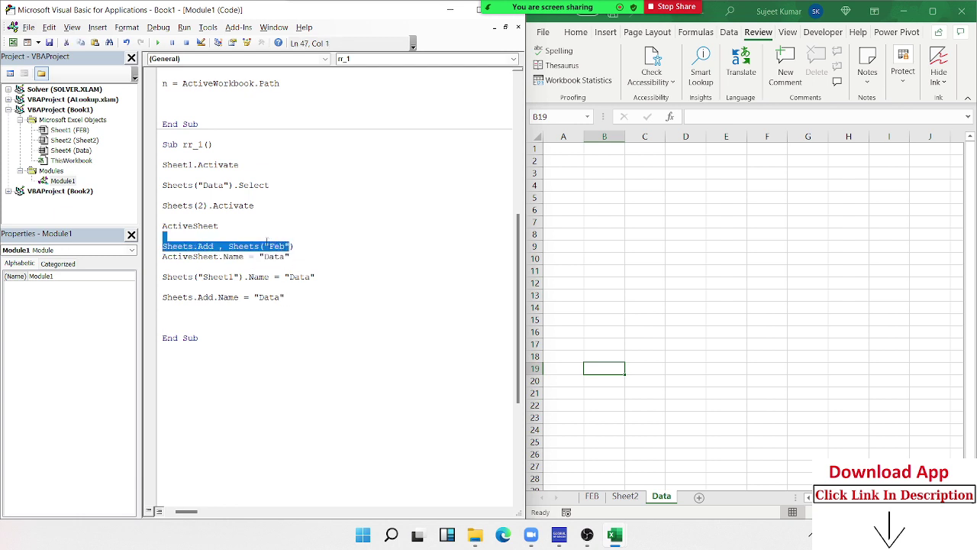
text(3)
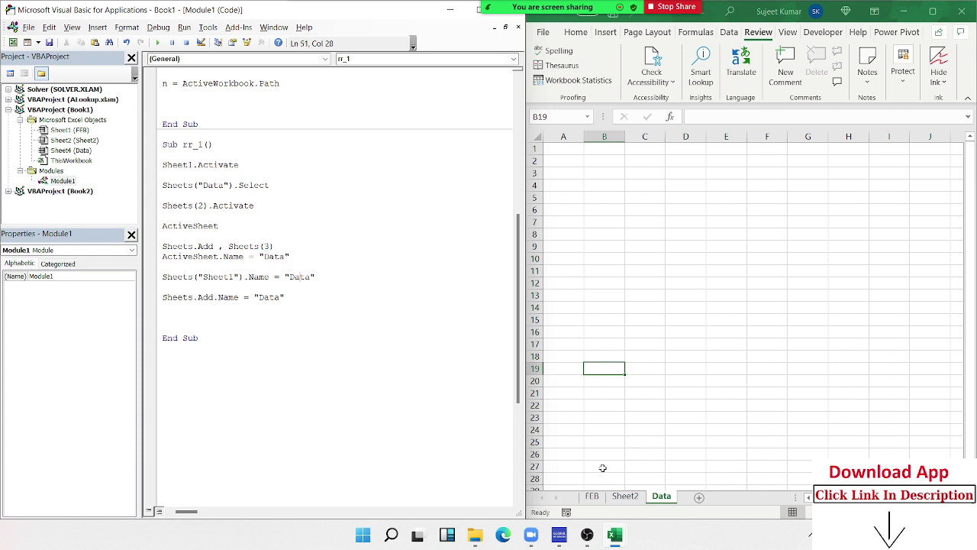
Change the After argument to Sheets(Sheets.Count) and add 5 as the Count argument
click(286, 267)
drag(263, 245, 271, 243)
text(sheets.)
text(cou)
key(Tab)
click(268, 316)
click(344, 248)
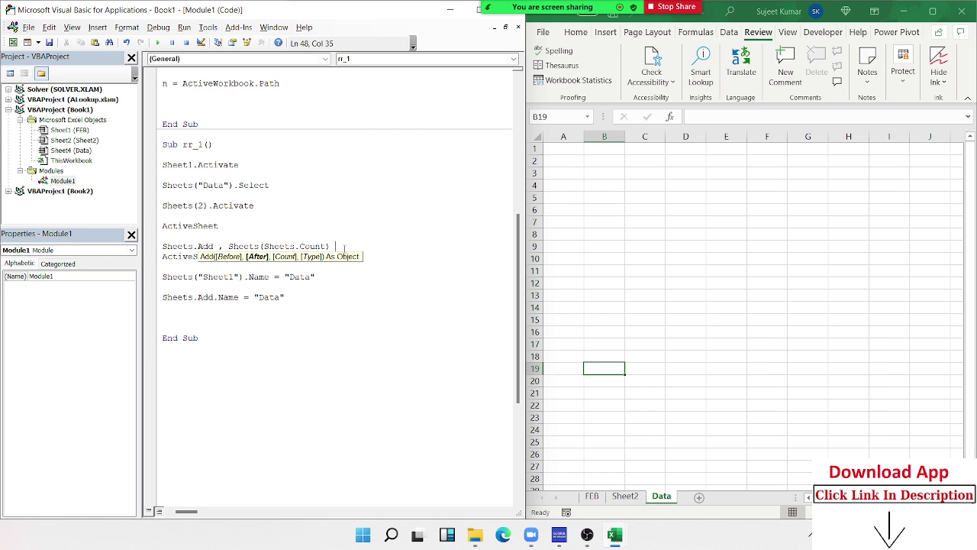
text(,)
text(5)
click(307, 302)
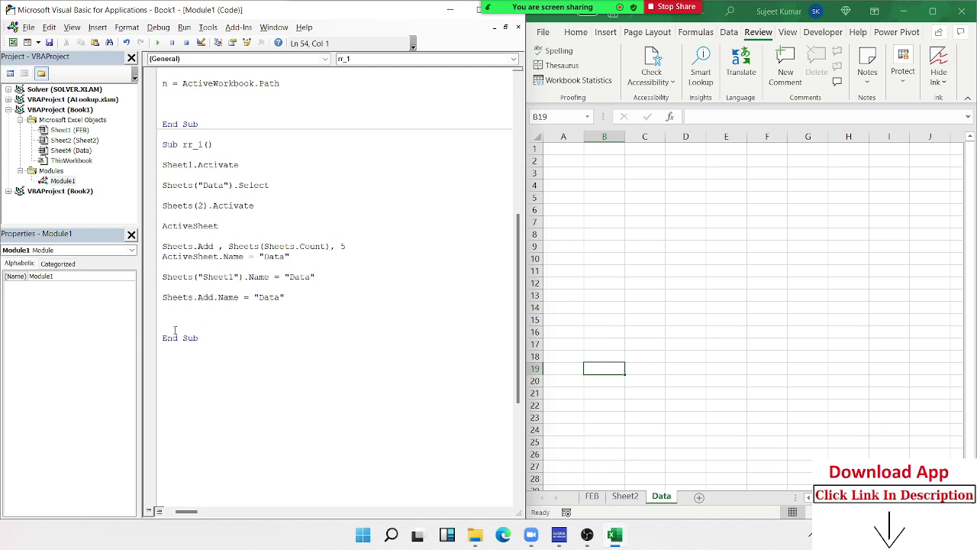
Open a blank line above End Sub and begin a Sheet1.Move statement
double_click(181, 257)
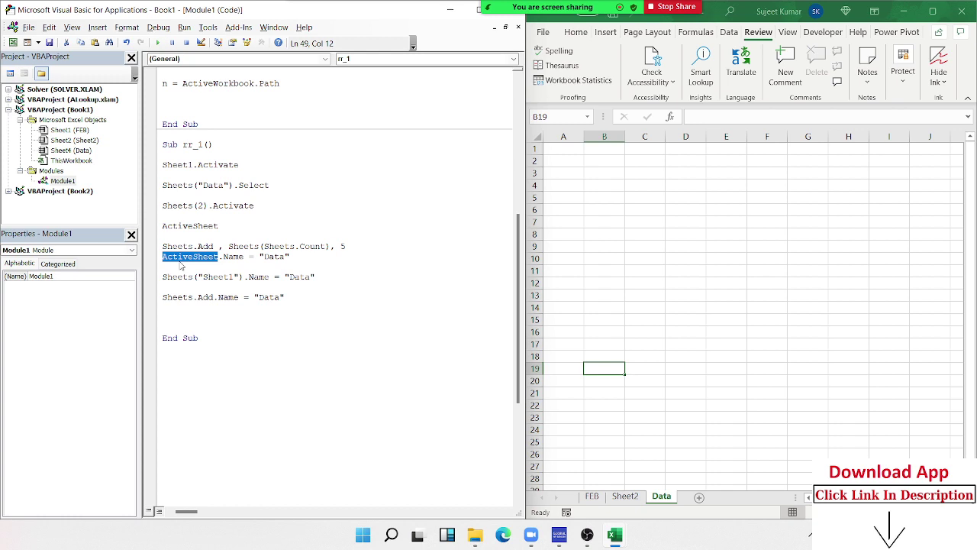
click(174, 308)
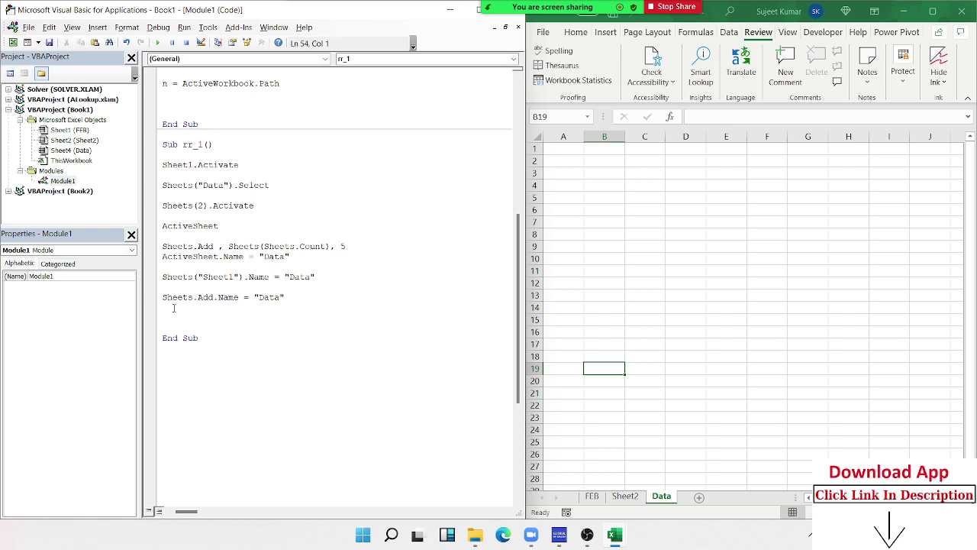
key(Return)
key(Return)
scroll(306, 322, down, 1)
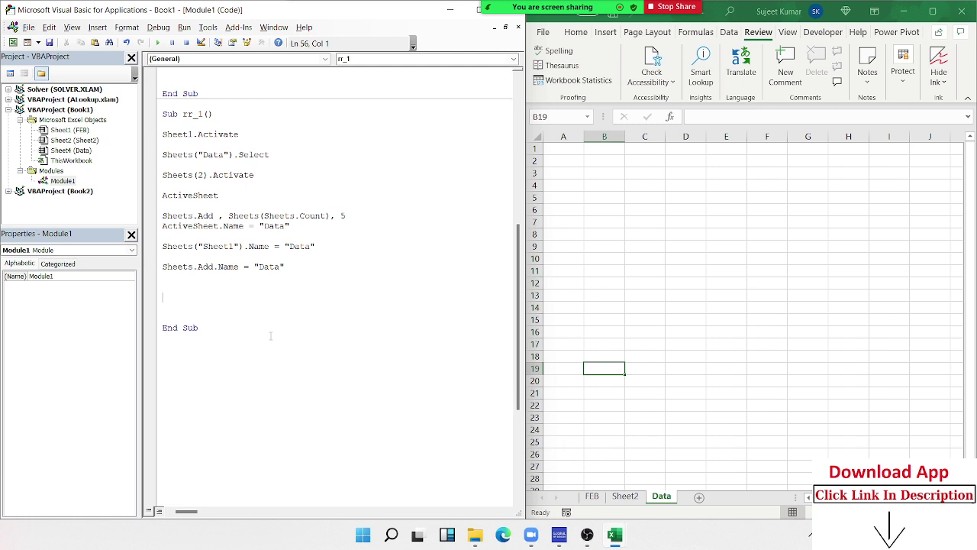
text(s)
text(heet1)
text(.mov)
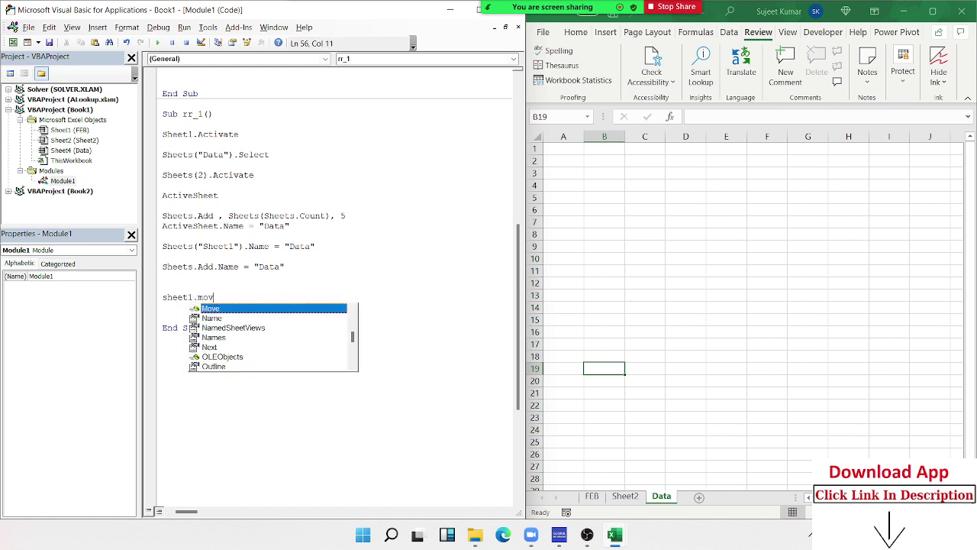
Complete the Sheet1.Move line and add ActiveWorkbook.SaveAs Path below it
key(Tab)
key(Return)
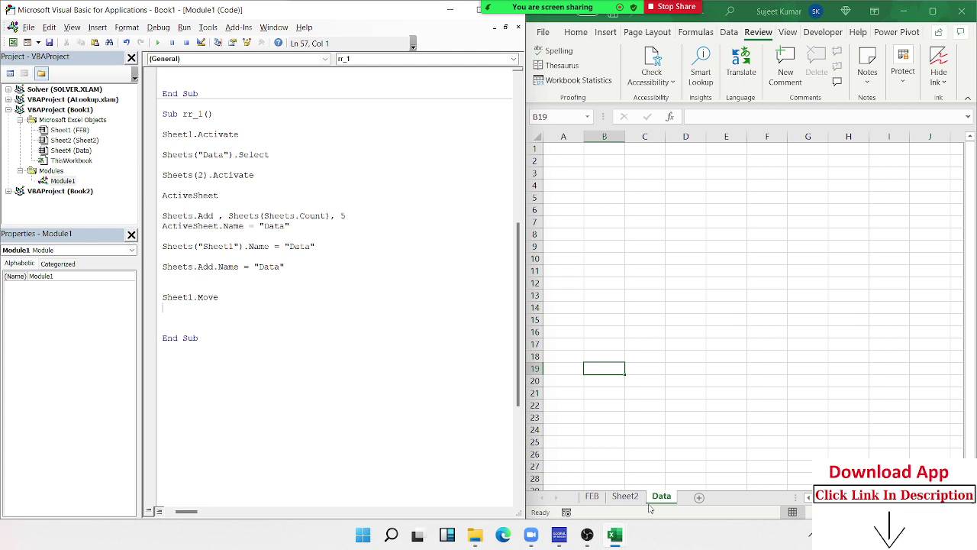
text(a)
text(ctiv)
text(eworkb)
text(ook.sa)
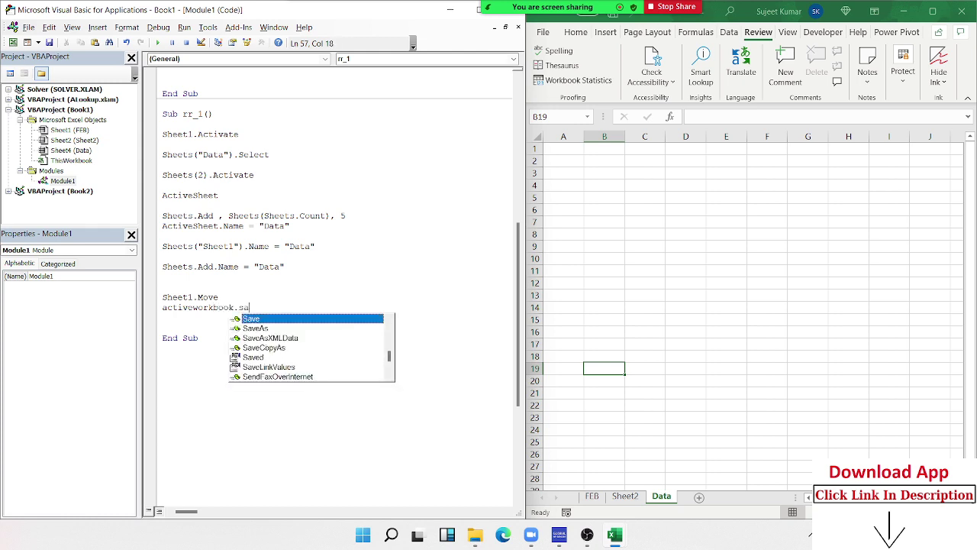
key(Down)
key(Tab)
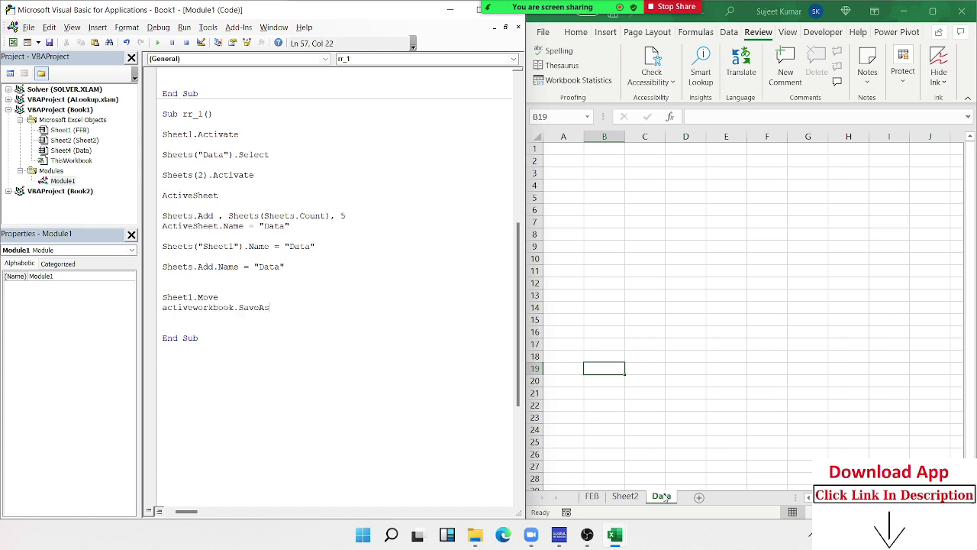
text(path)
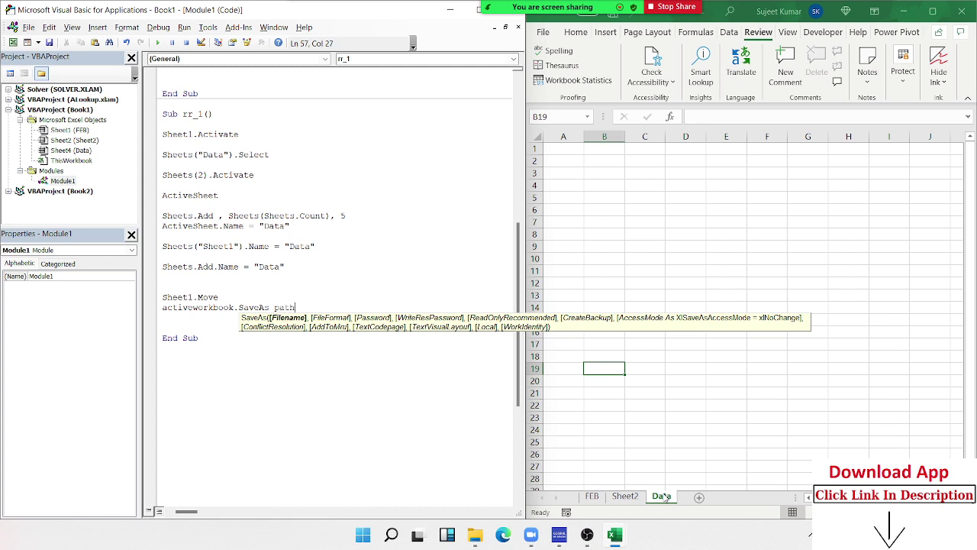
click(430, 489)
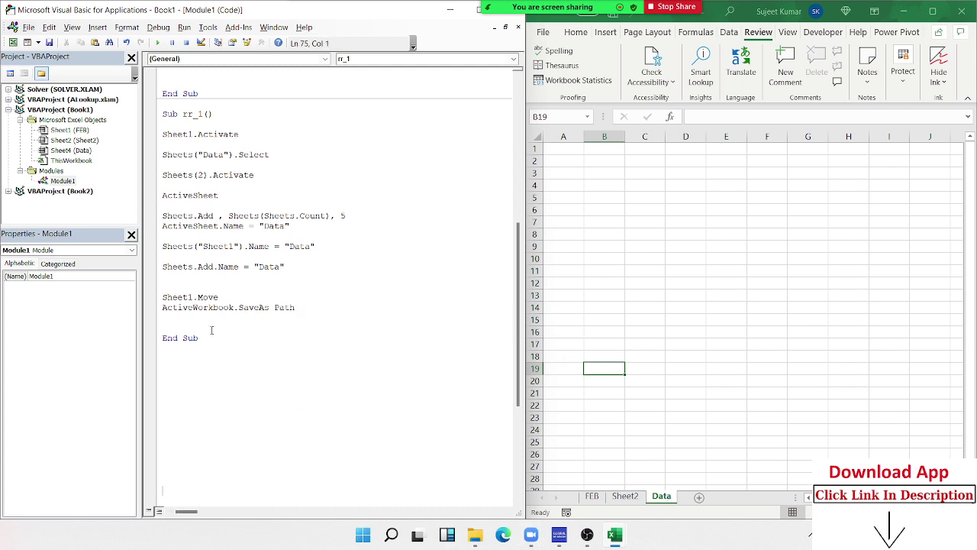
Paste a second Sheet1.Move statement on a new line
click(168, 316)
key(Up)
key(Up)
key(Up)
key(shift+Down)
key(ctrl+c)
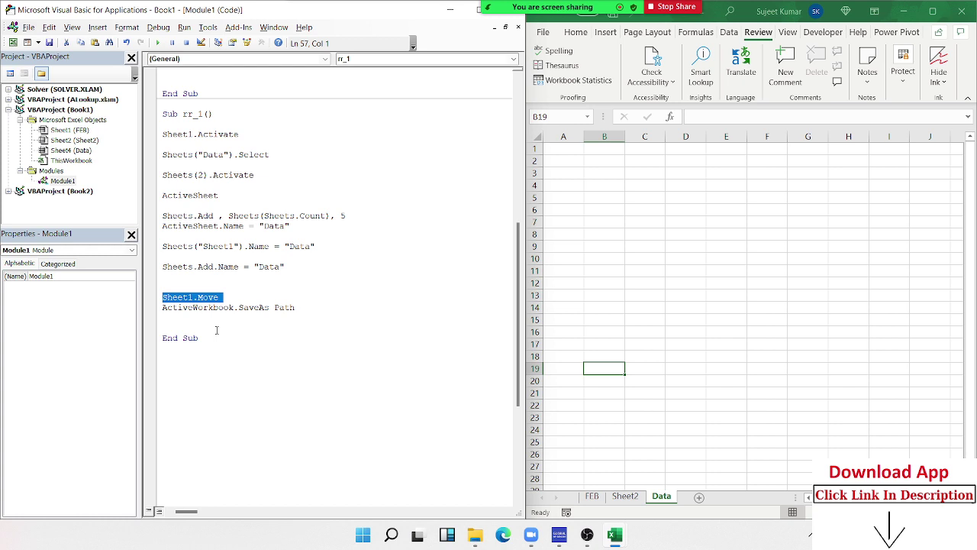
key(Right)
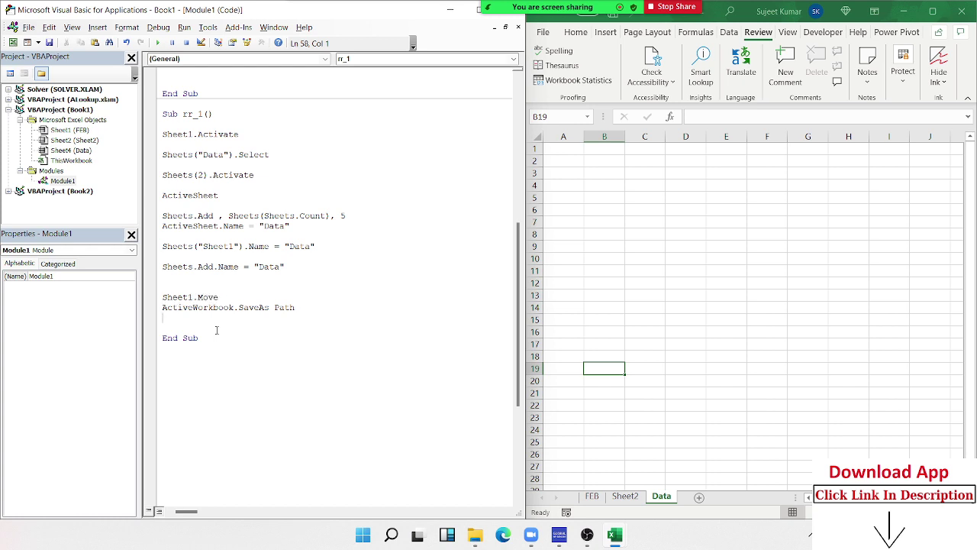
key(Return)
key(ctrl+v)
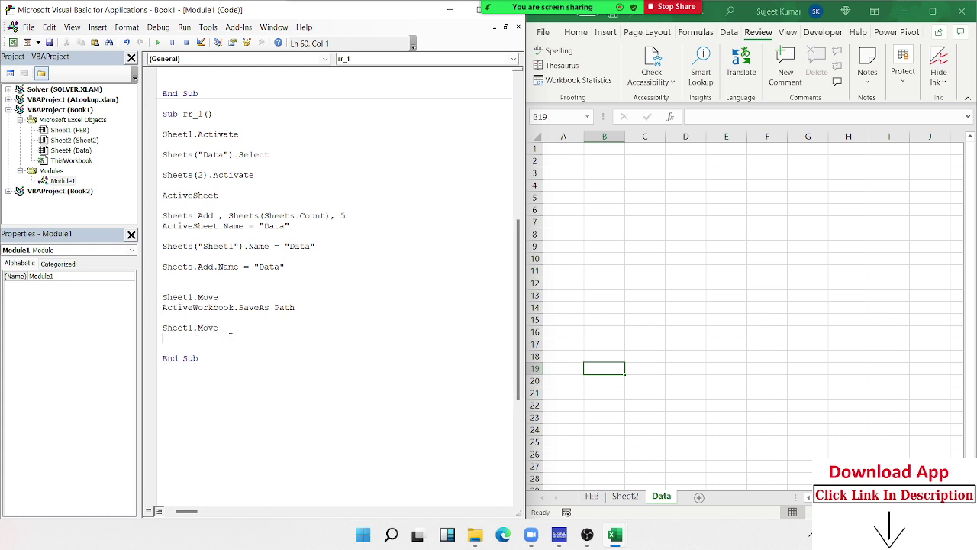
Give the new Sheet1.Move the destination Sheets("Data")
click(226, 328)
click(214, 216)
click(223, 328)
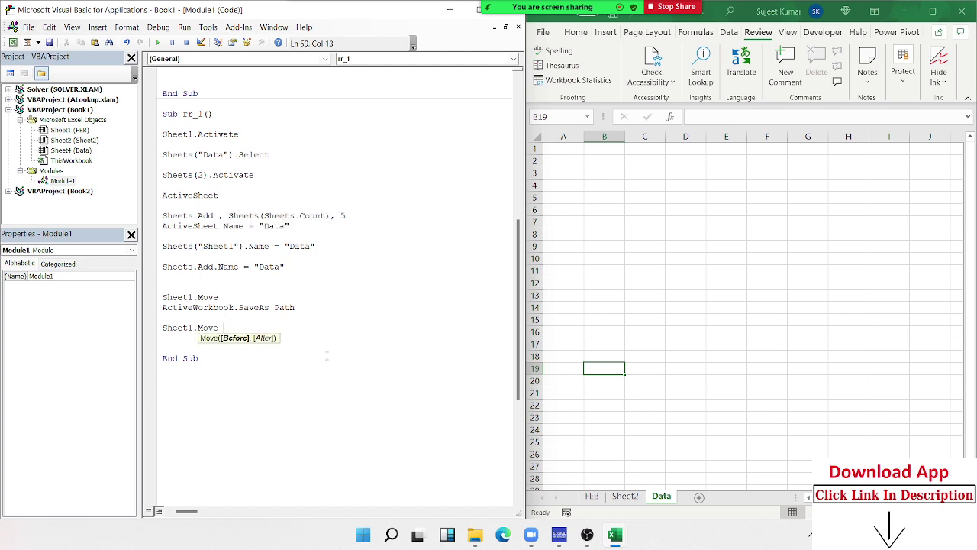
text(sheets)
text((")
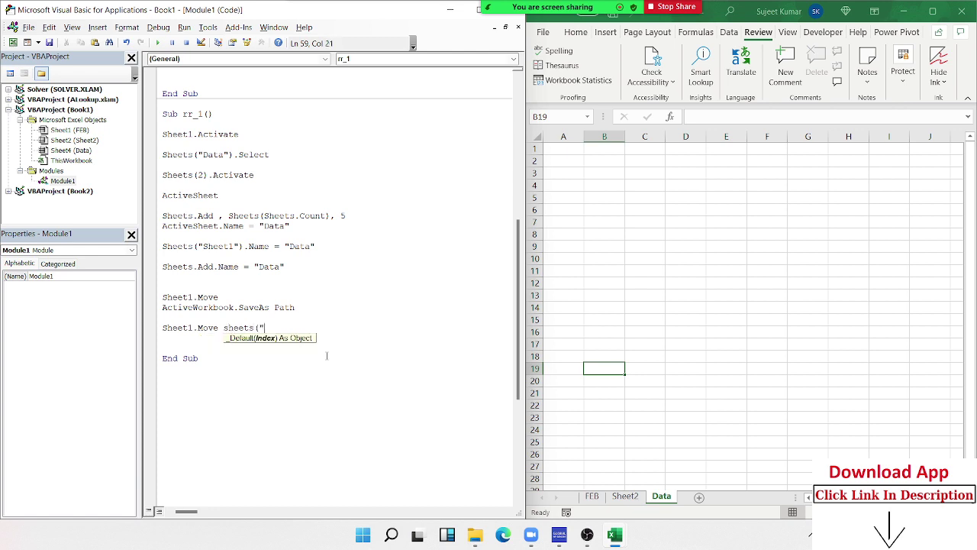
text(Data"))
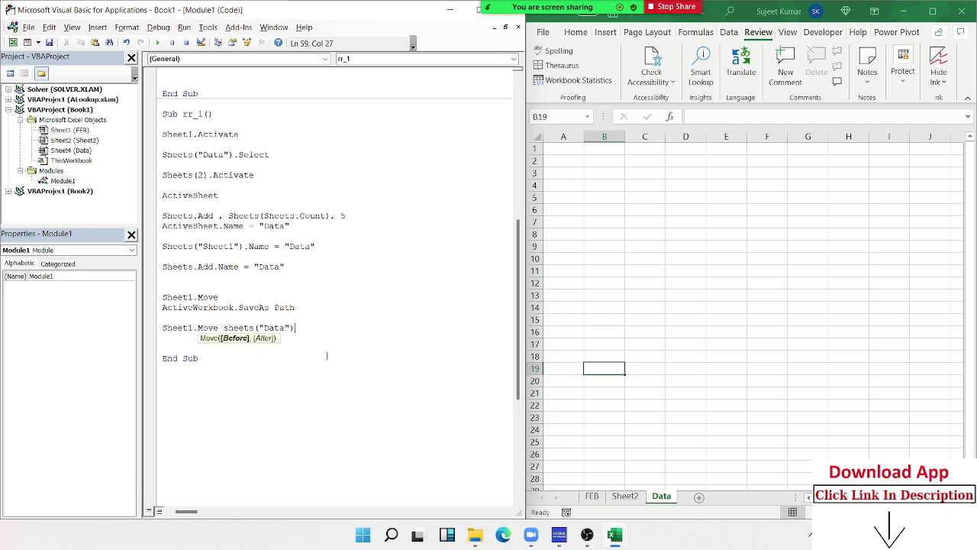
click(274, 356)
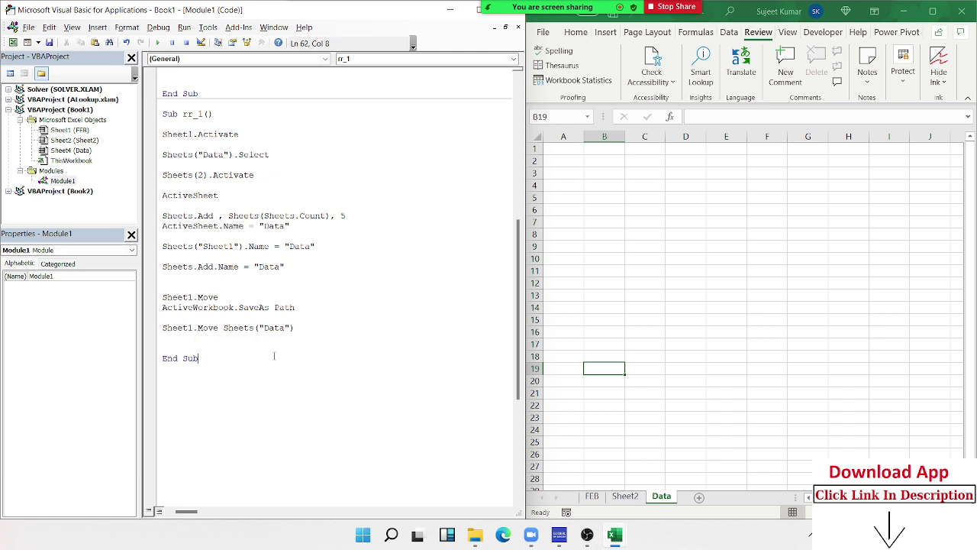
click(224, 341)
mouse_move(619, 534)
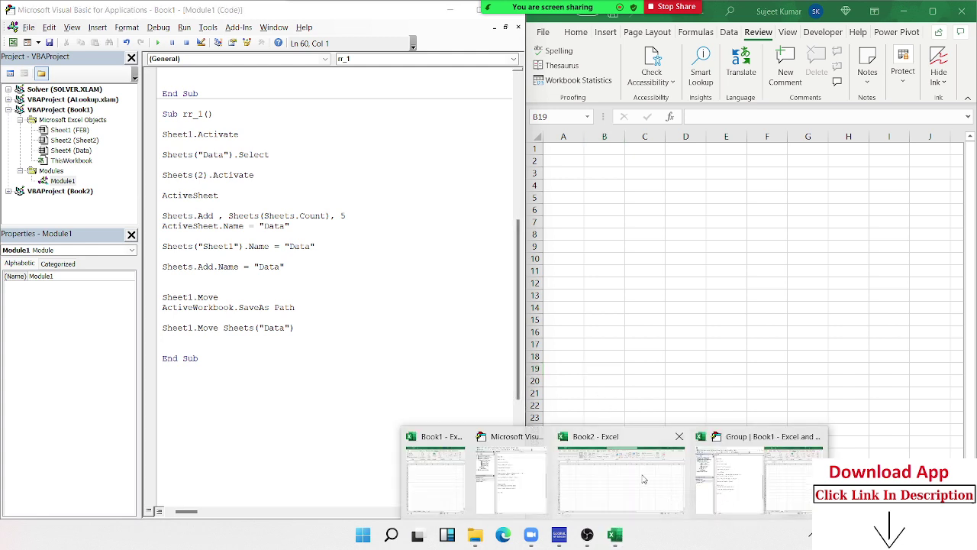
click(244, 349)
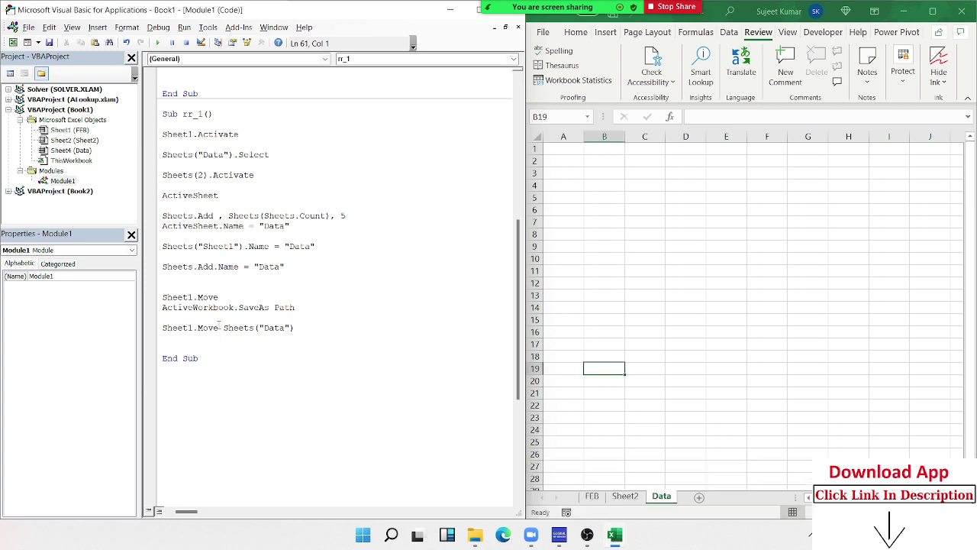
Change the destination to Workbooks("book2.xlsm").Sheets("sheet1")
click(225, 328)
text(wo)
text(rkb)
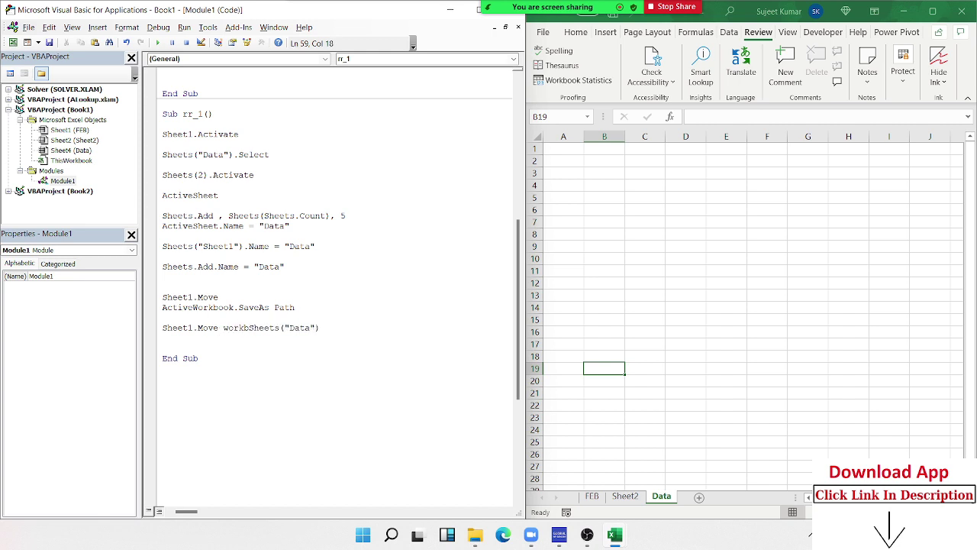
text(ooks)
text(("boo)
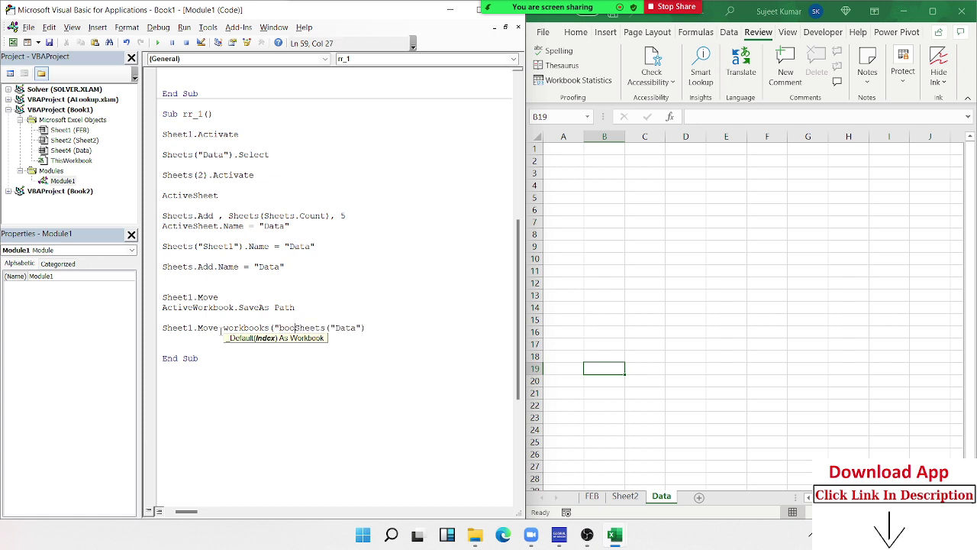
text(k2.)
text(xlsm)
text("))
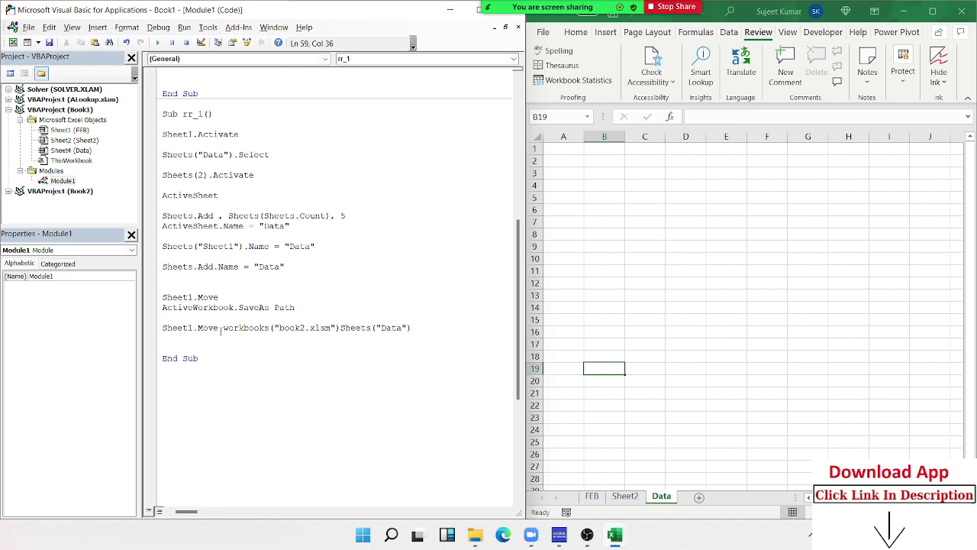
text(.)
key(Escape)
double_click(396, 328)
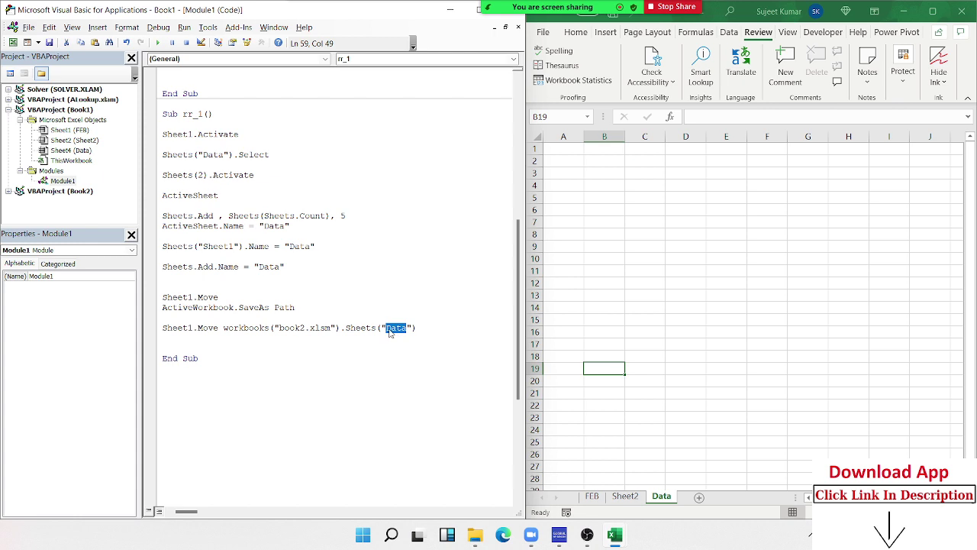
text(sheet1)
click(322, 334)
Change both Sheet1.Move statements to Sheet1.Copy and open a new blank line
double_click(208, 297)
text(co)
text(py)
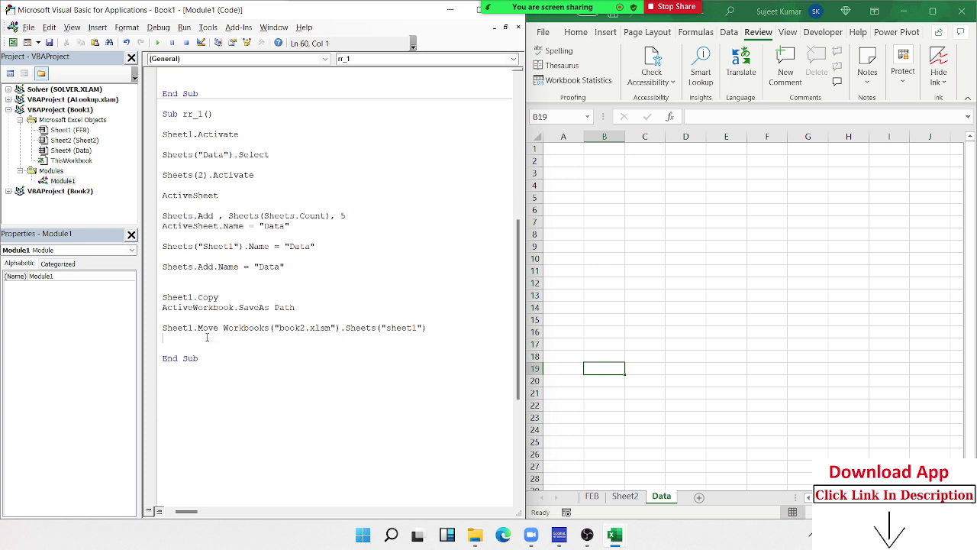
double_click(210, 329)
text(c)
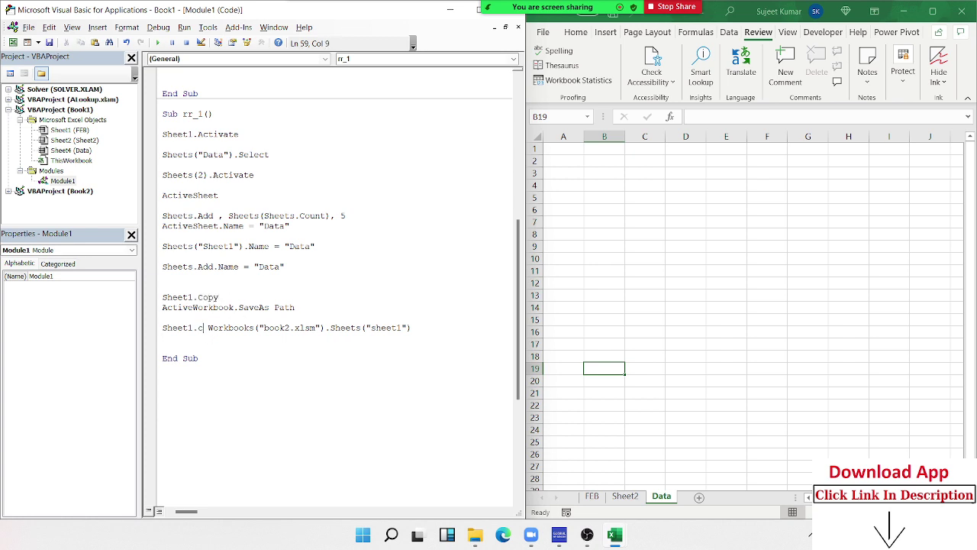
text(opy)
click(231, 350)
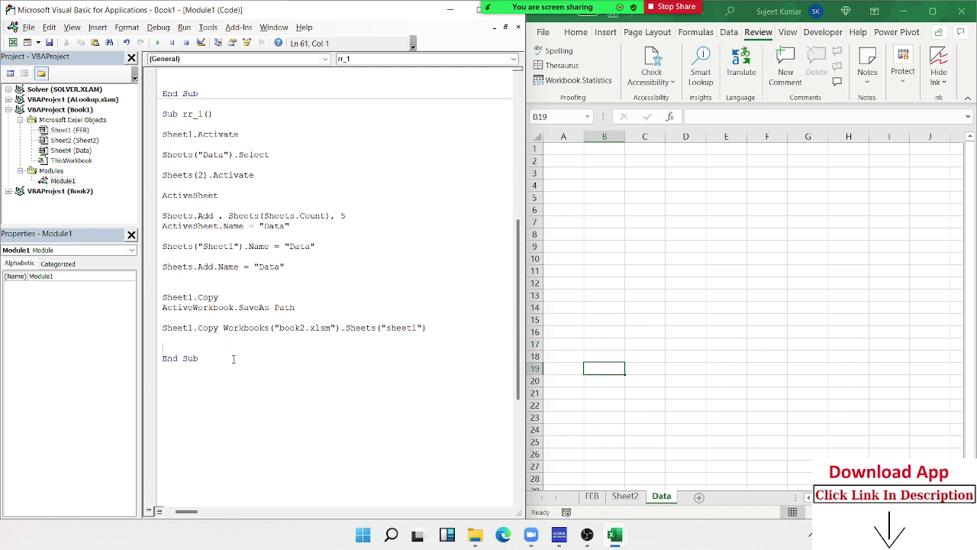
key(Return)
key(Return)
click(195, 358)
Add a Sheet1.Delete statement using autocomplete
text(sh)
text(eet1.)
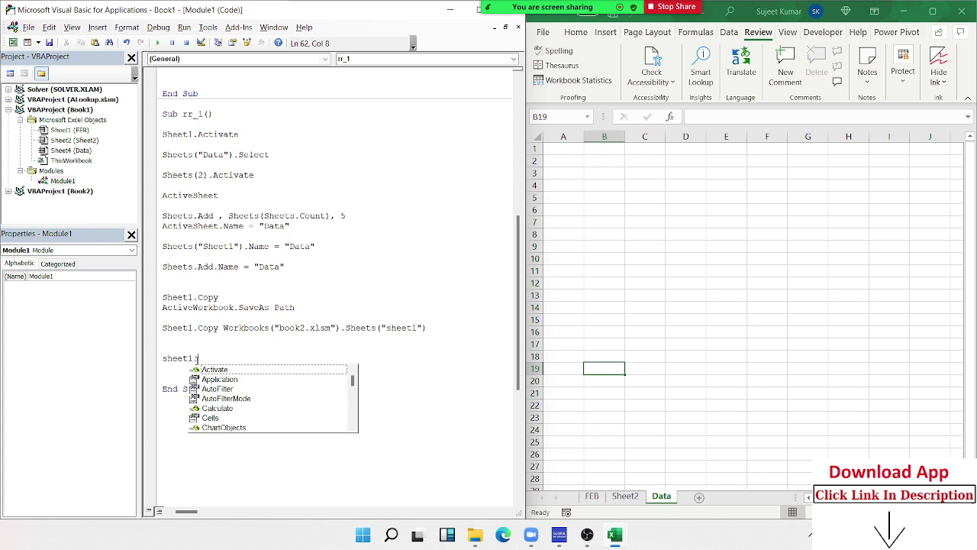
text(dr)
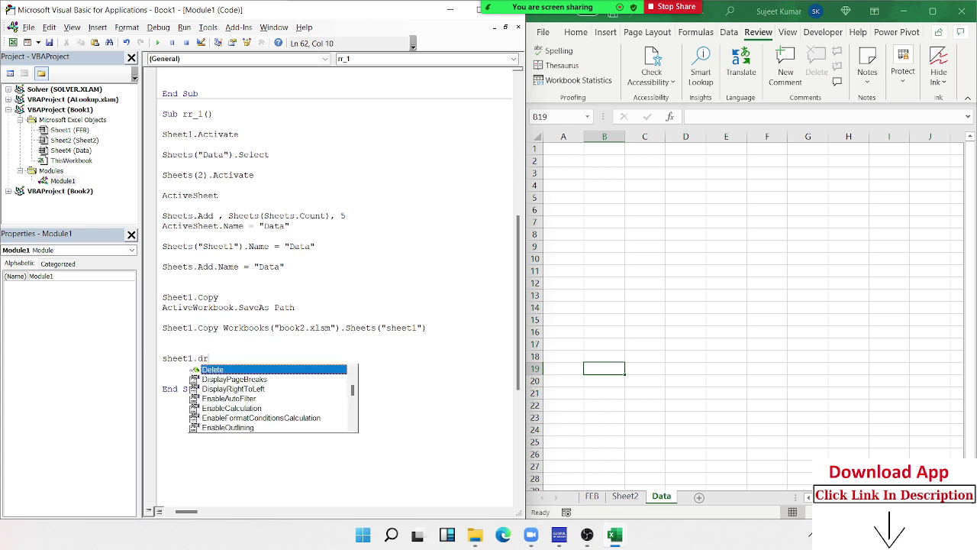
key(Tab)
key(Return)
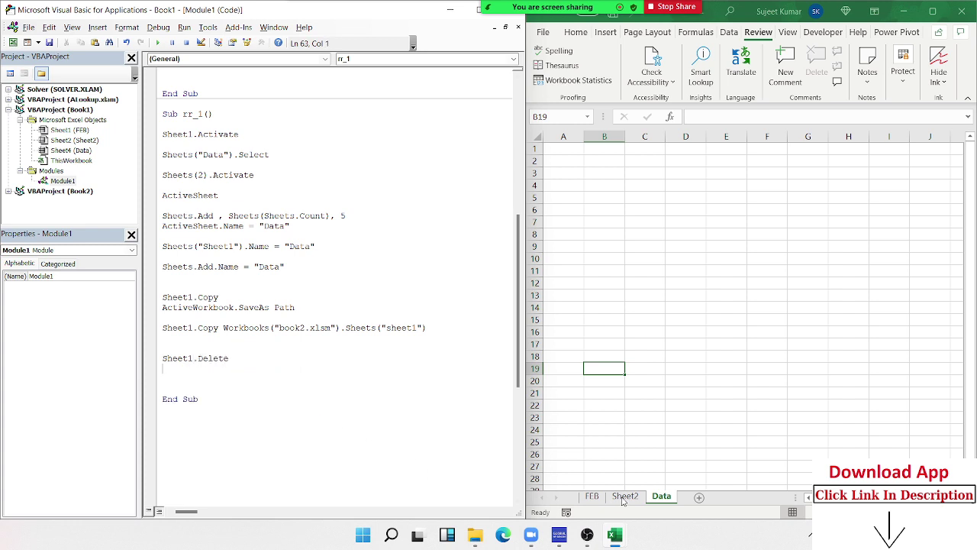
In Excel, try deleting the Data sheet from its tab menu, then cancel the confirmation
right_click(658, 488)
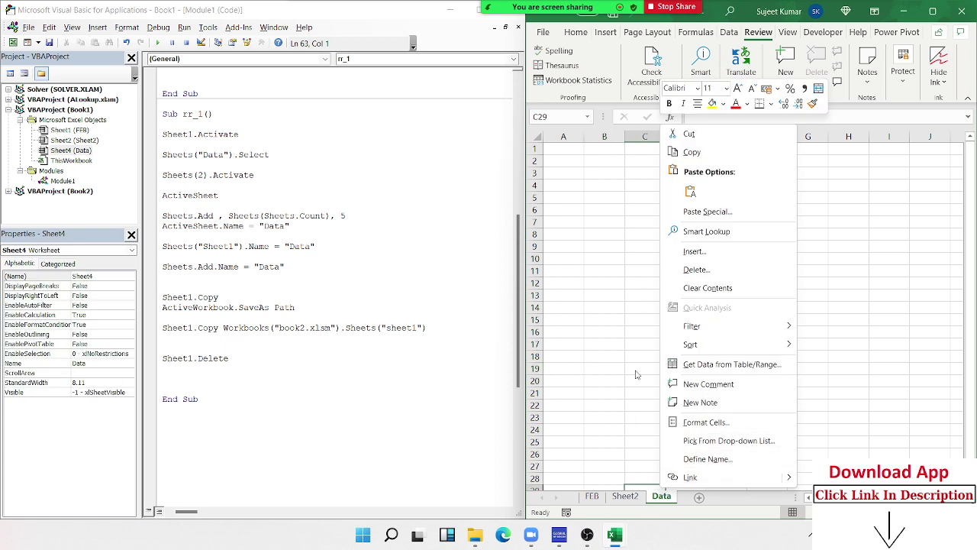
click(641, 336)
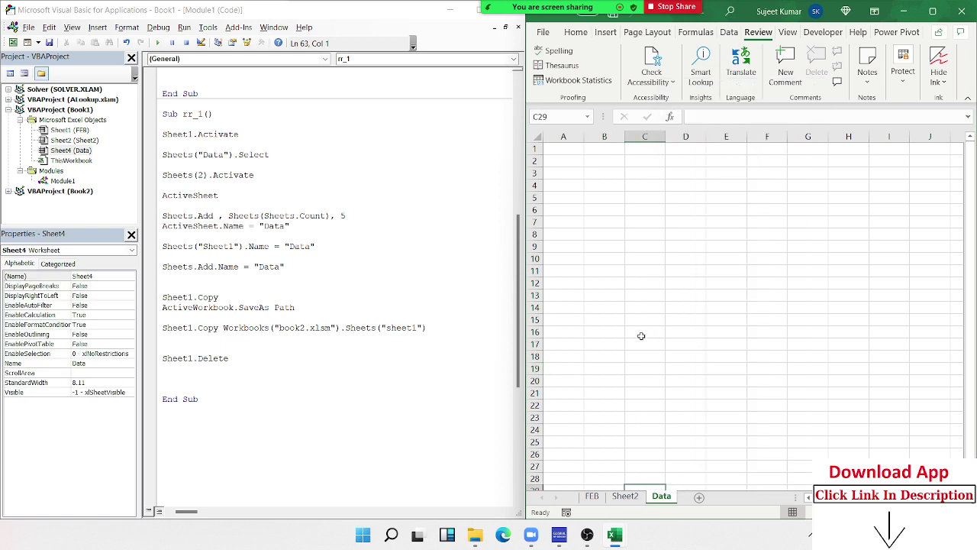
right_click(671, 502)
click(714, 337)
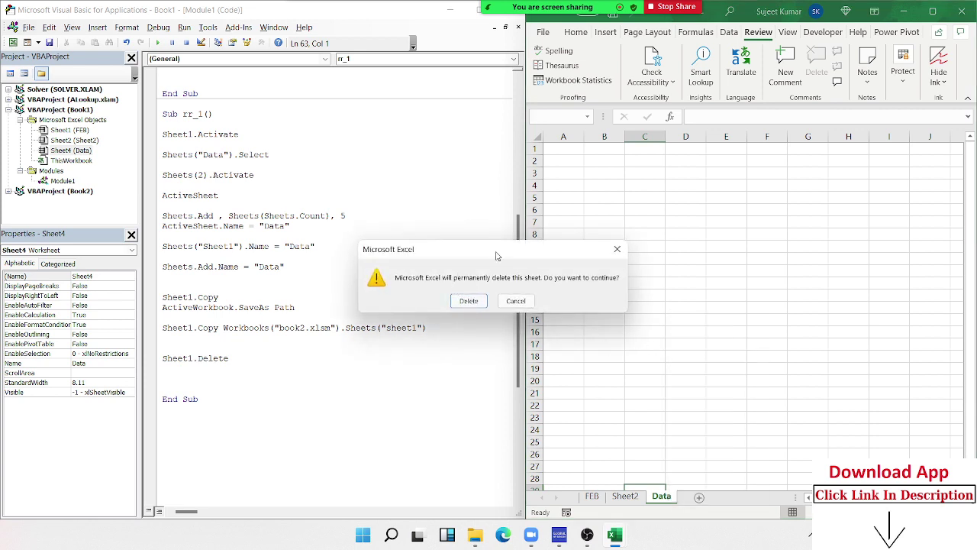
drag(496, 252, 690, 201)
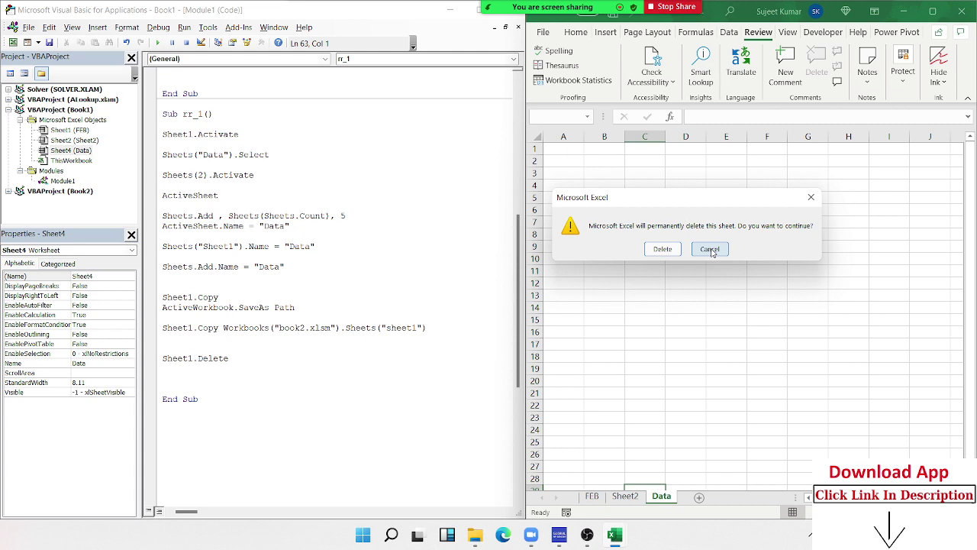
click(710, 250)
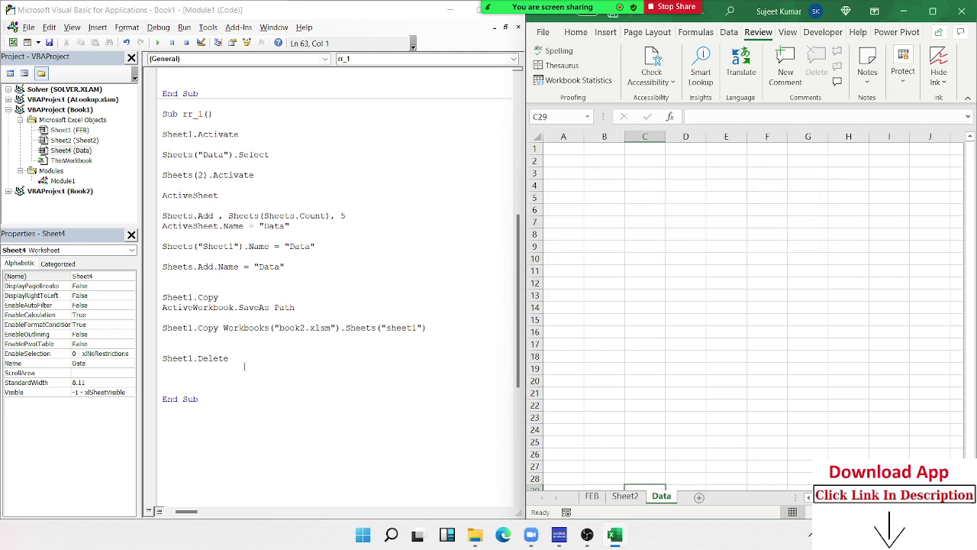
click(187, 353)
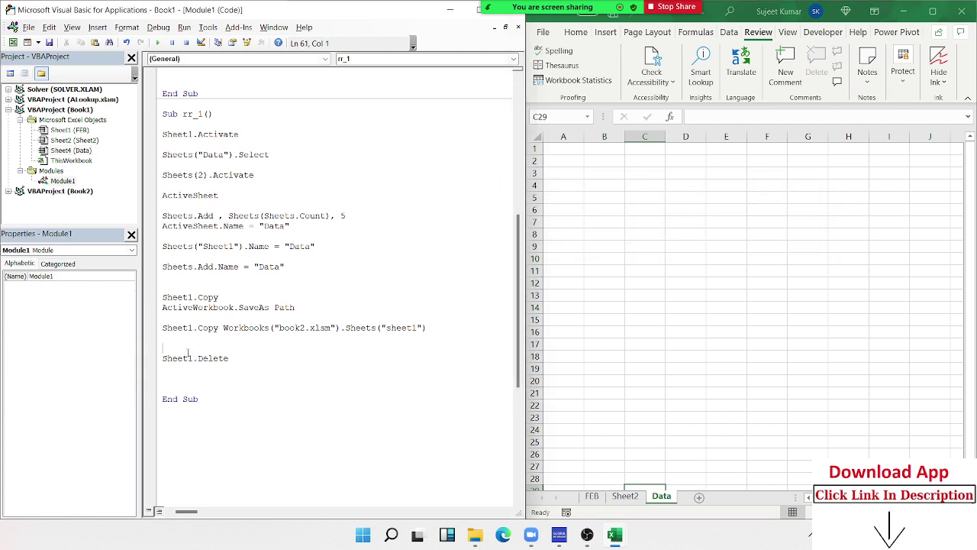
Enter Application.DisplayAlerts = False via autocomplete and close the meeting time-limit popup
text(appl)
text(ication)
text(.di)
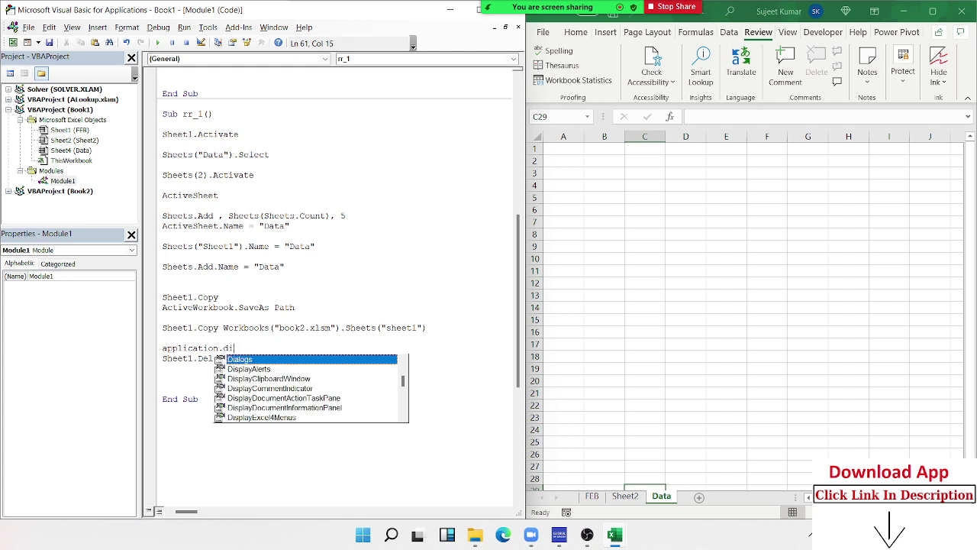
text(s)
key(Tab)
text(=)
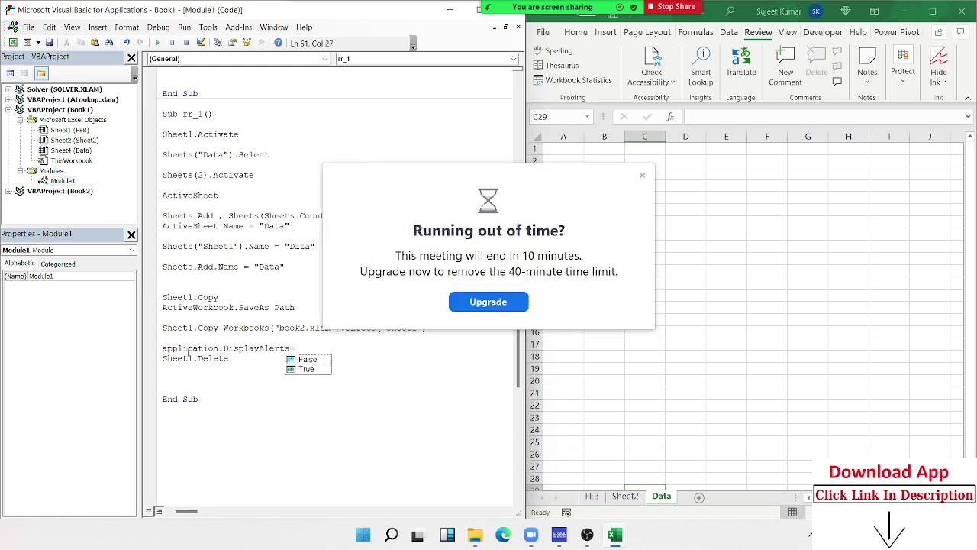
text(fa)
key(Tab)
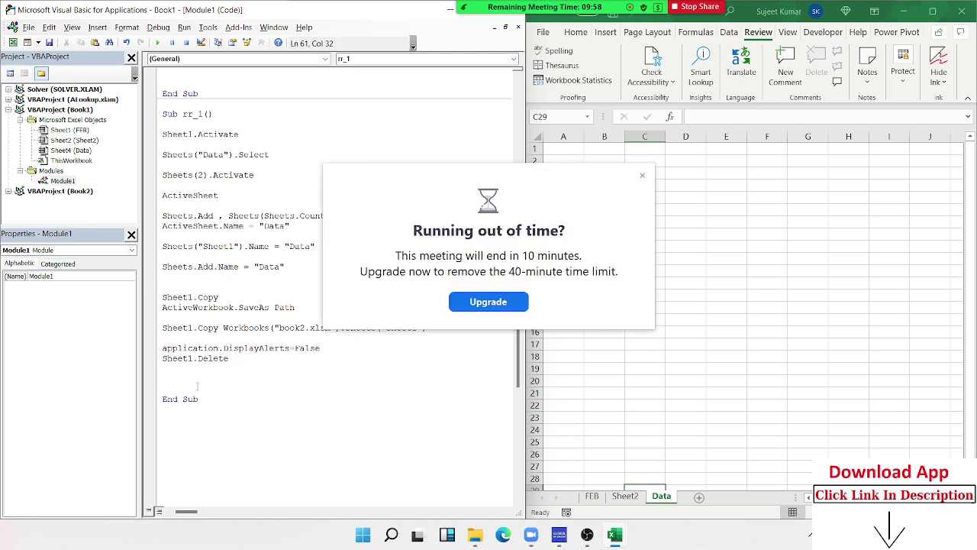
click(197, 385)
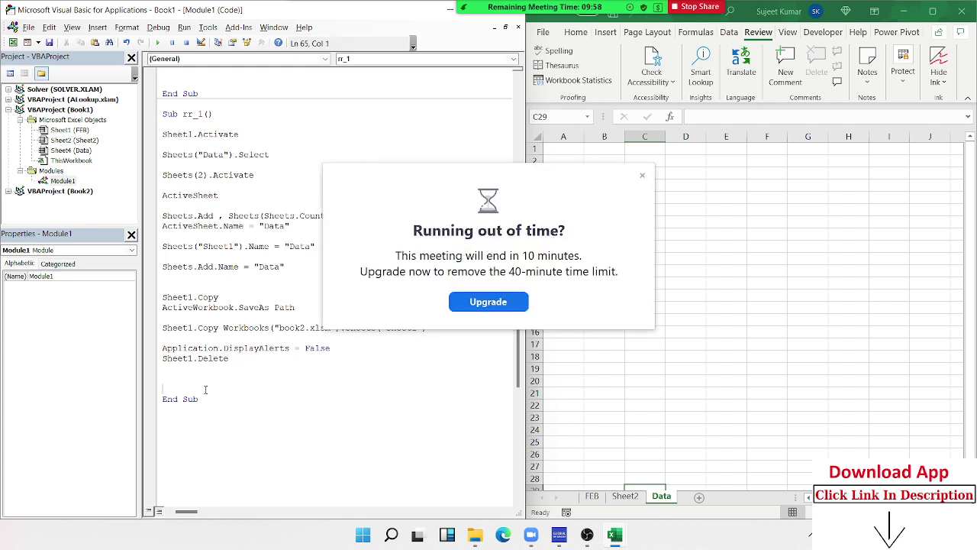
click(646, 175)
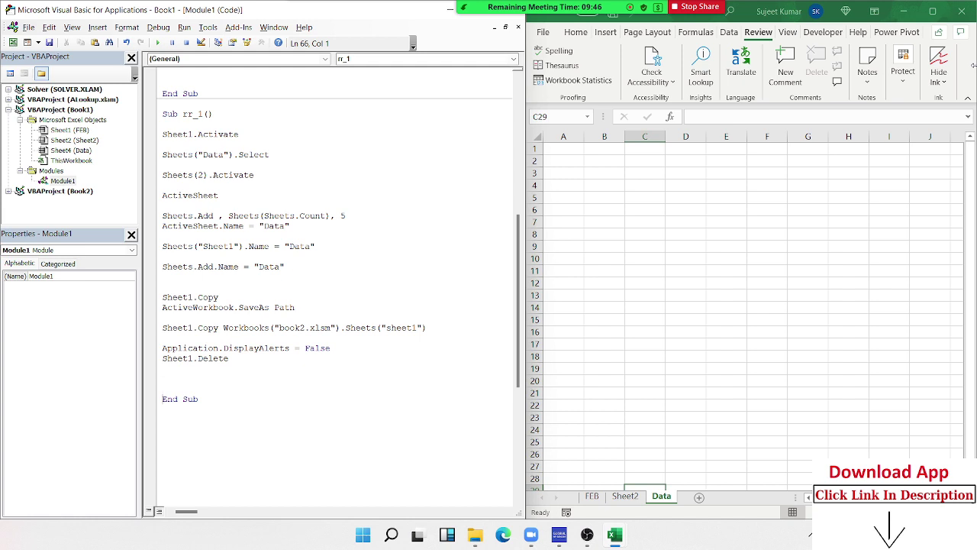
Add the line Sheet1.Visible = xlSheetHidden above End Sub in rr_1
key(Return)
key(Return)
key(Return)
scroll(206, 387, down, 1)
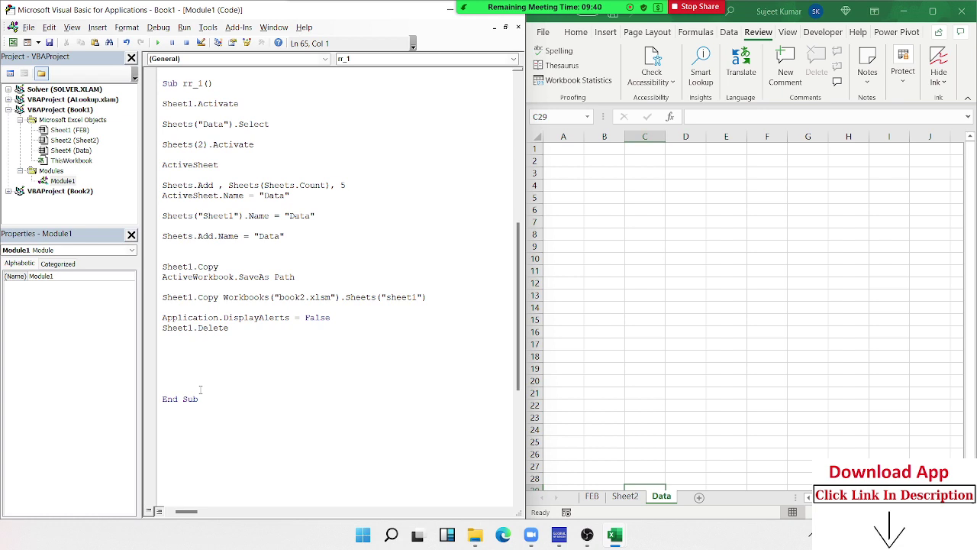
text(sheet1)
text(.Vi)
key(Tab)
text(=)
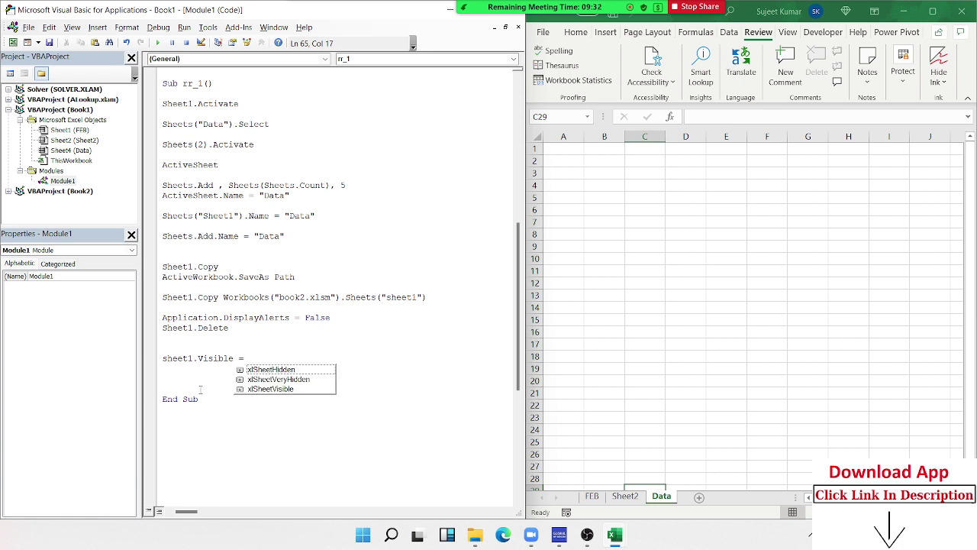
key(Down)
key(Tab)
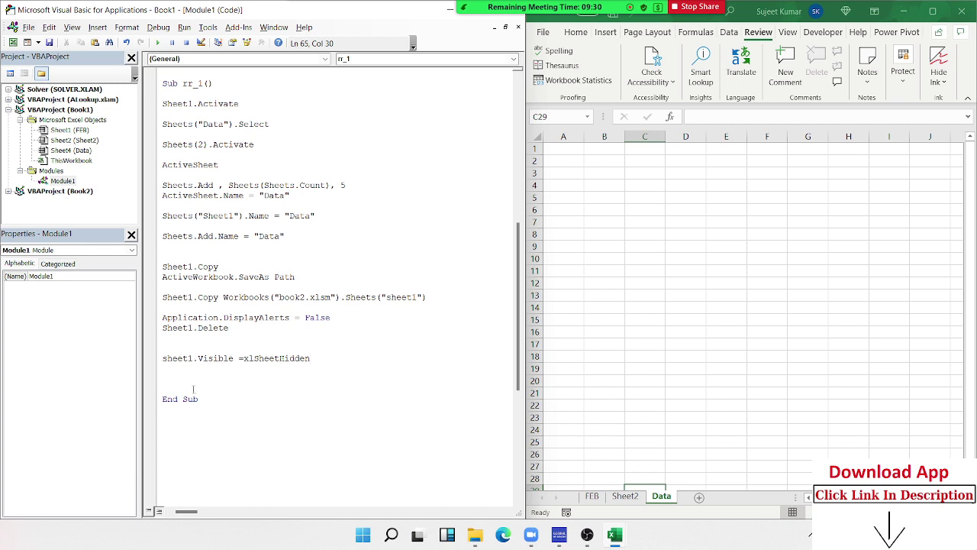
click(193, 390)
Hide the Data sheet from its tab menu, then unhide it again
right_click(674, 498)
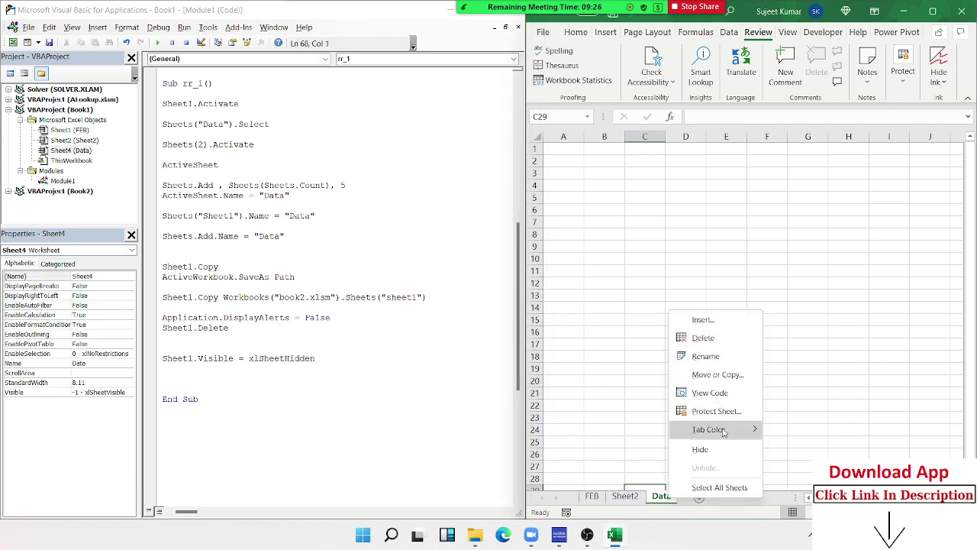
click(700, 449)
right_click(627, 497)
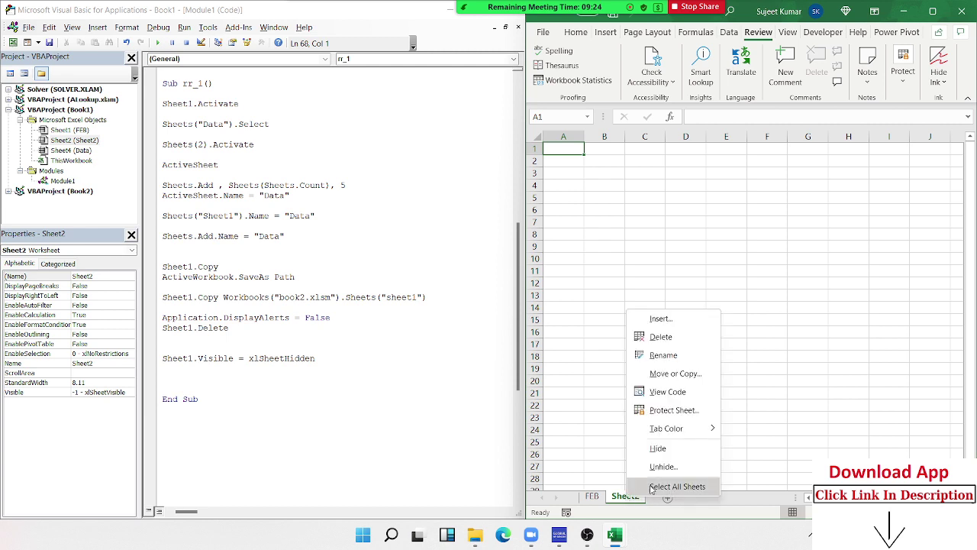
click(662, 466)
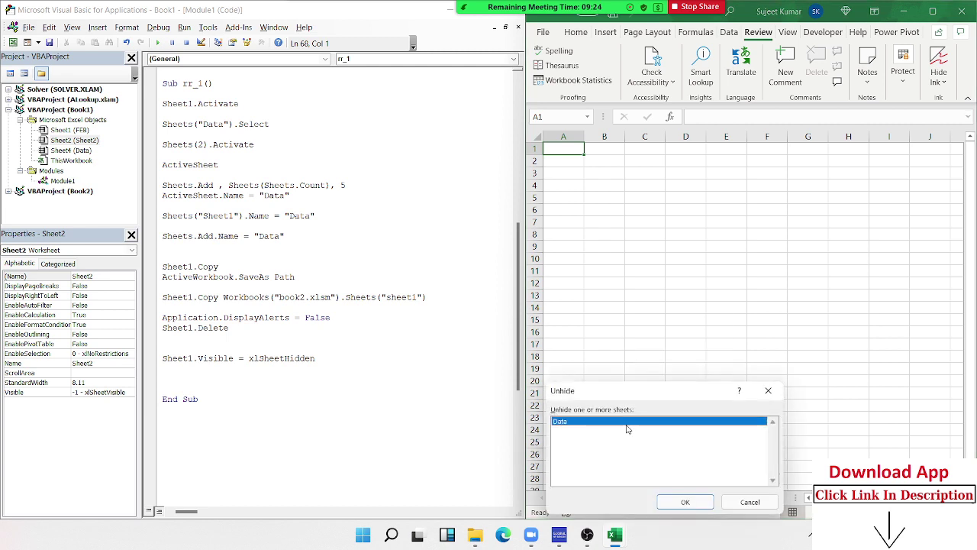
click(694, 497)
Add the line Sheet1.Visible = xlSheetVeryHidden and start a new line
click(205, 376)
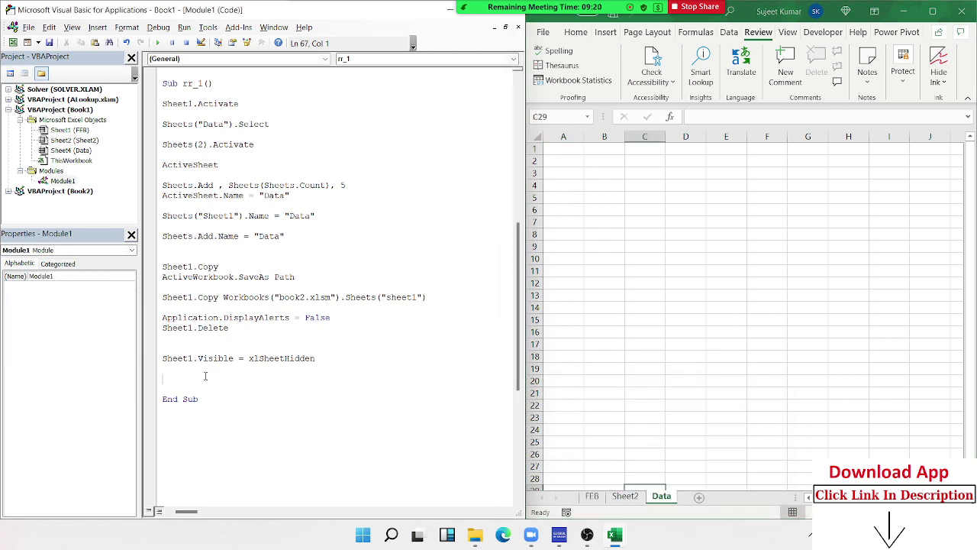
text(she)
text(et1.)
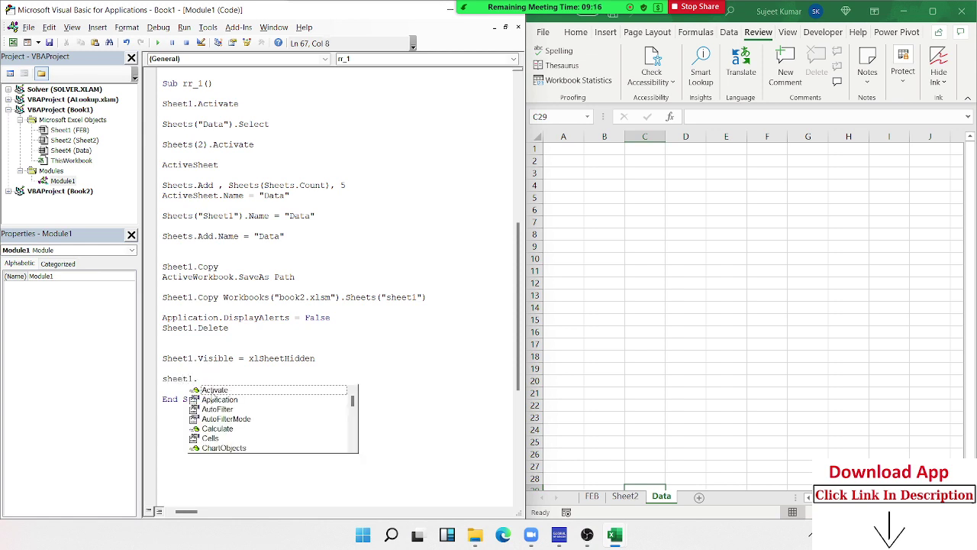
text(vi)
key(Tab)
text(=)
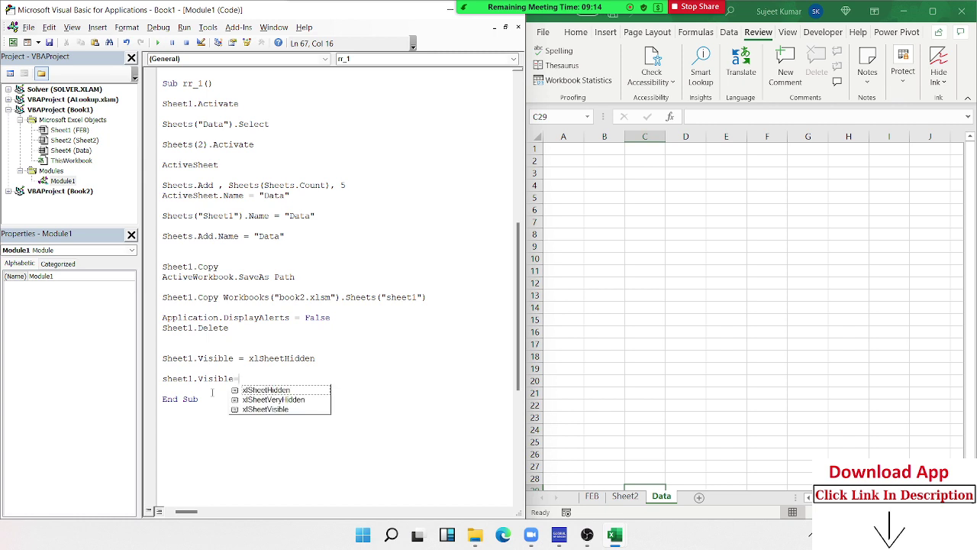
key(Down)
key(Down)
key(Tab)
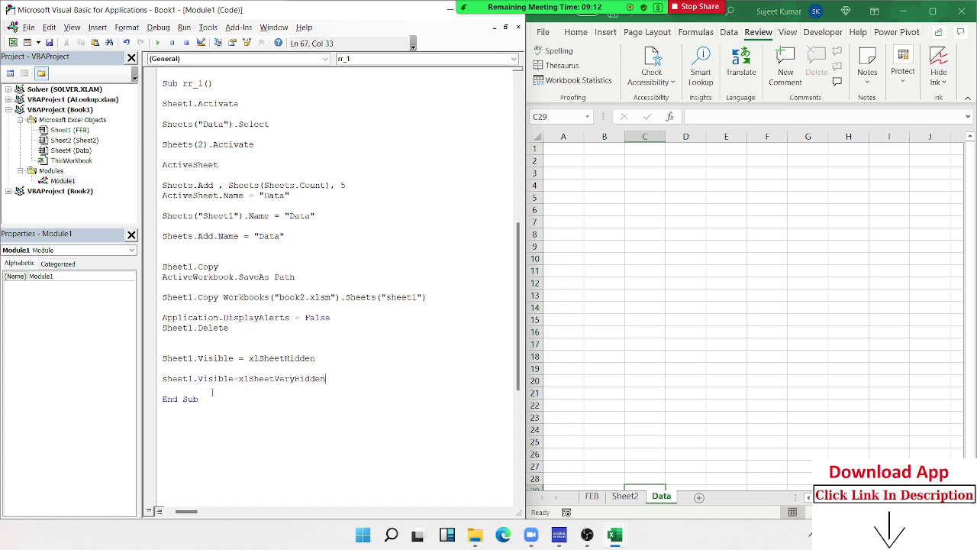
key(Return)
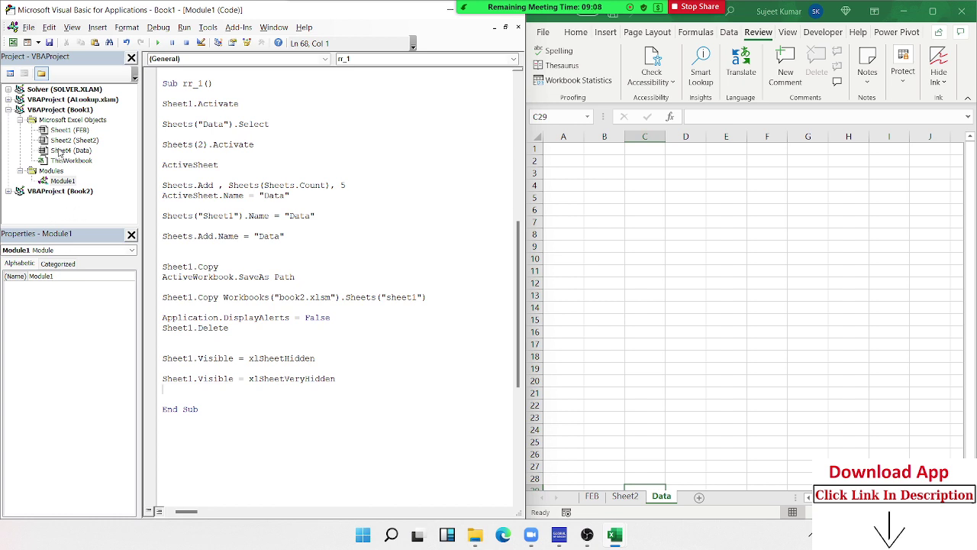
Inspect the Data sheet's Visible values in the Properties window
click(60, 151)
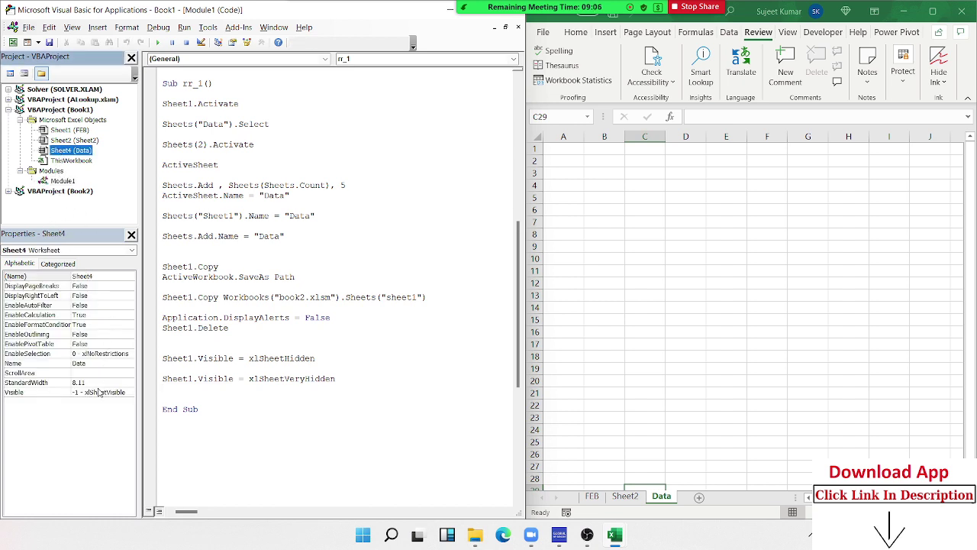
click(99, 391)
click(130, 393)
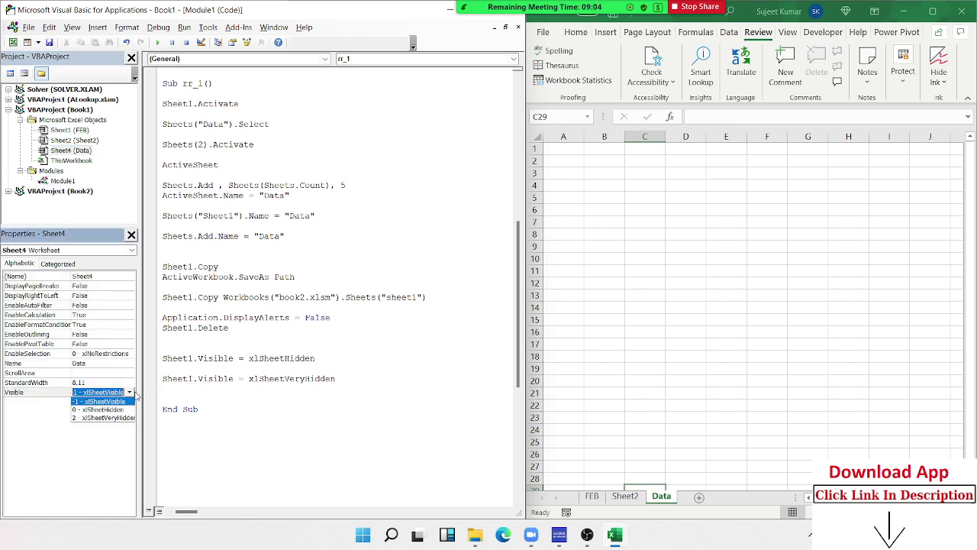
Add the line Sheet1.Visible = xlSheetVisible above End Sub
click(201, 396)
text(sh)
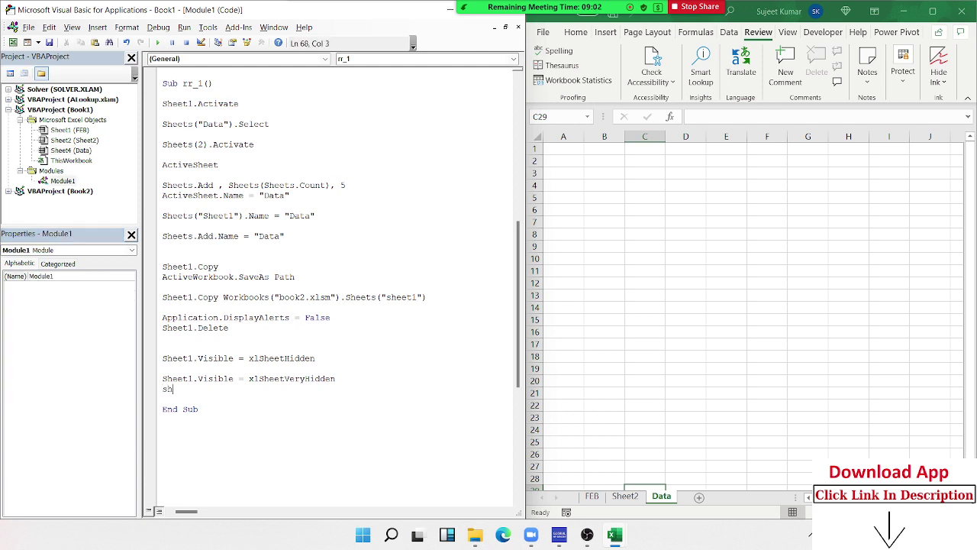
text(eet1.)
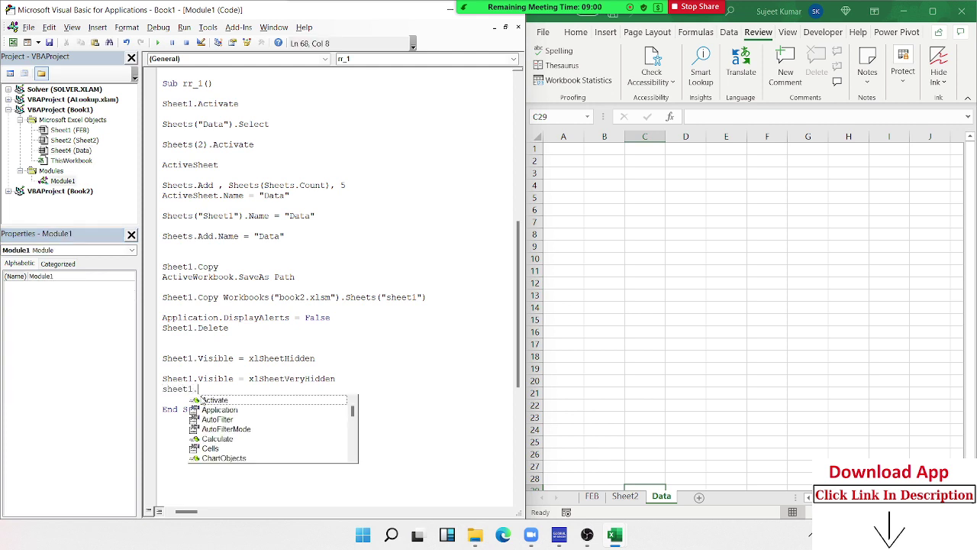
text(vi)
key(Tab)
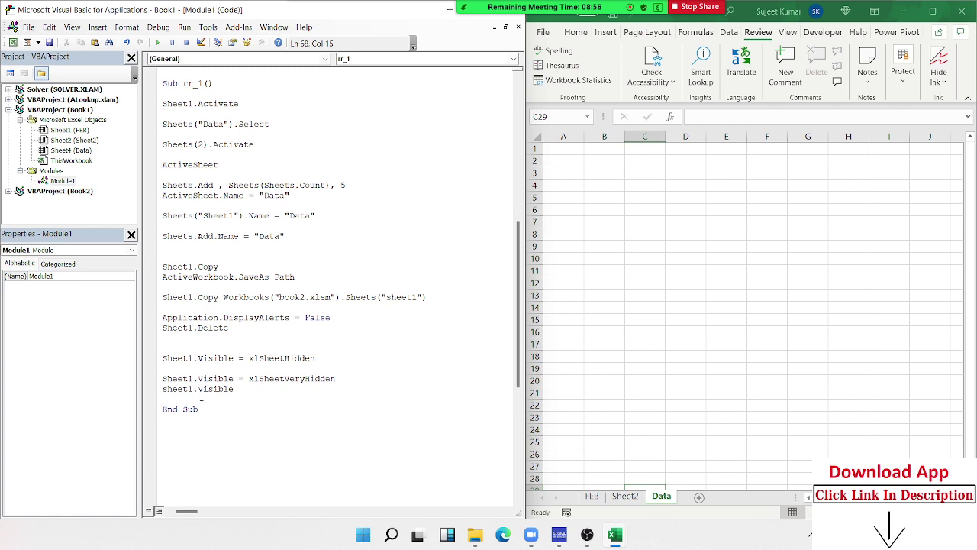
text(=v)
key(Down)
key(Down)
key(Tab)
key(Return)
text(.)
key(BackSpace)
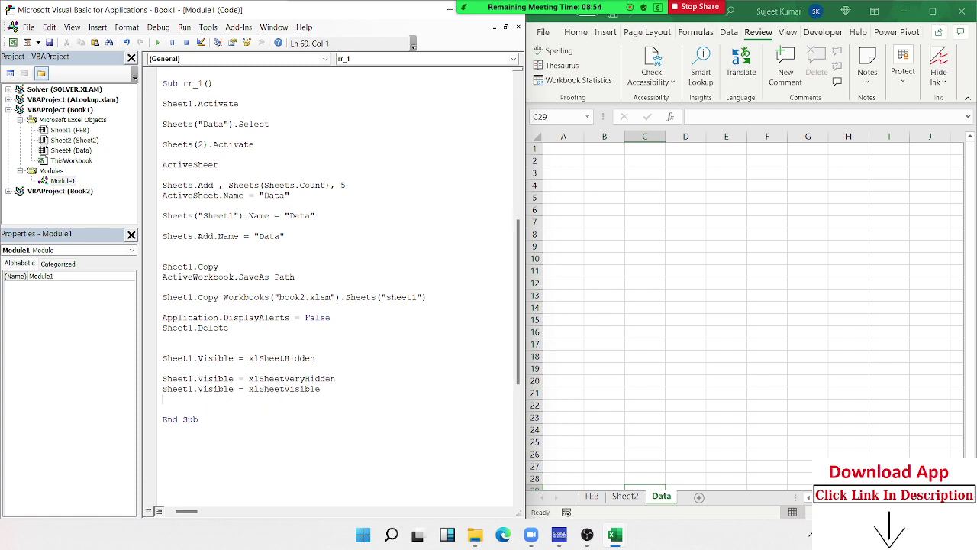
Open and dismiss the Data sheet's tab menu, then add a blank line above End Sub
right_click(673, 506)
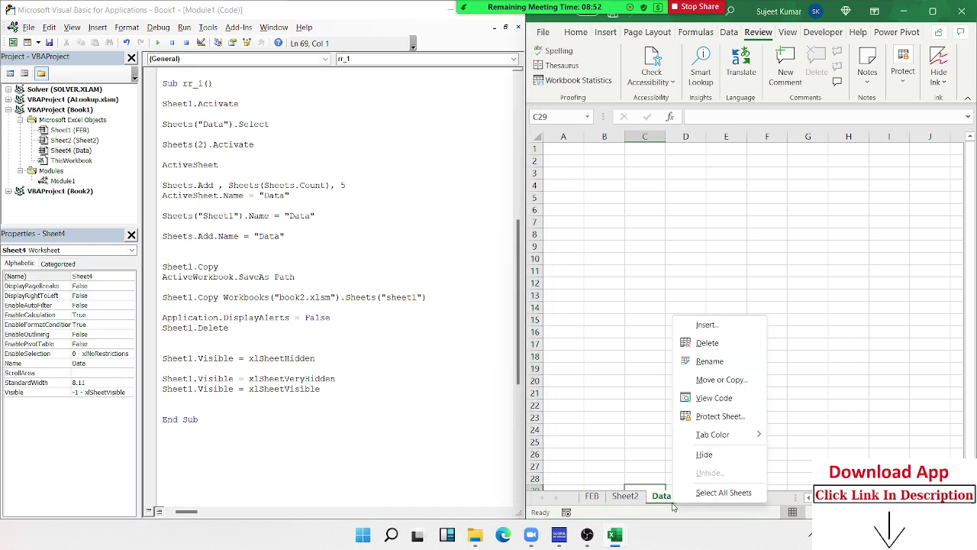
right_click(653, 502)
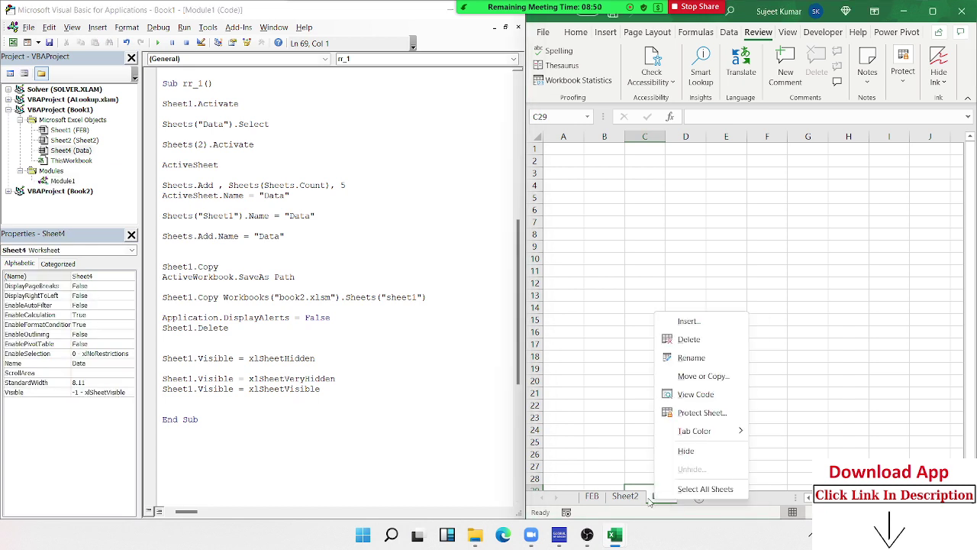
click(177, 407)
key(Return)
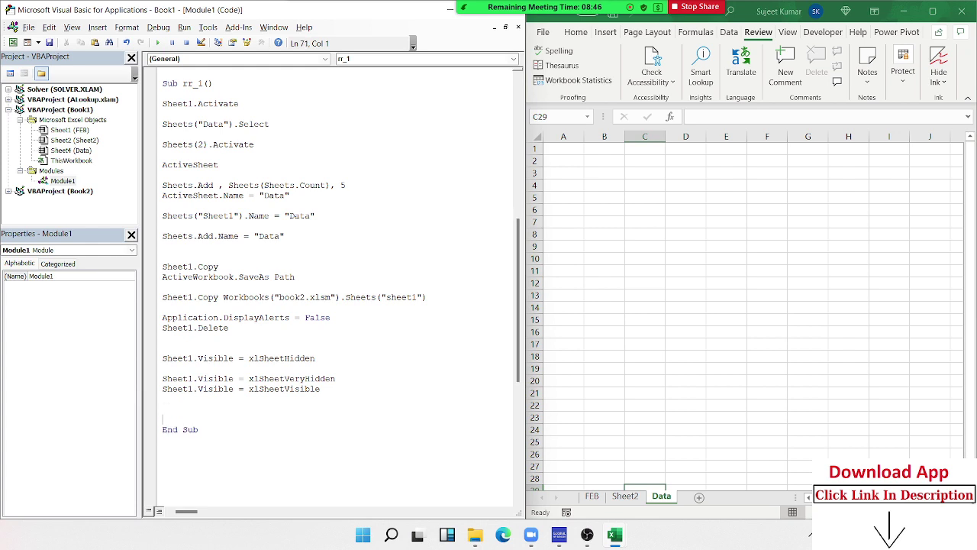
scroll(175, 381, down, 2)
click(202, 337)
click(196, 358)
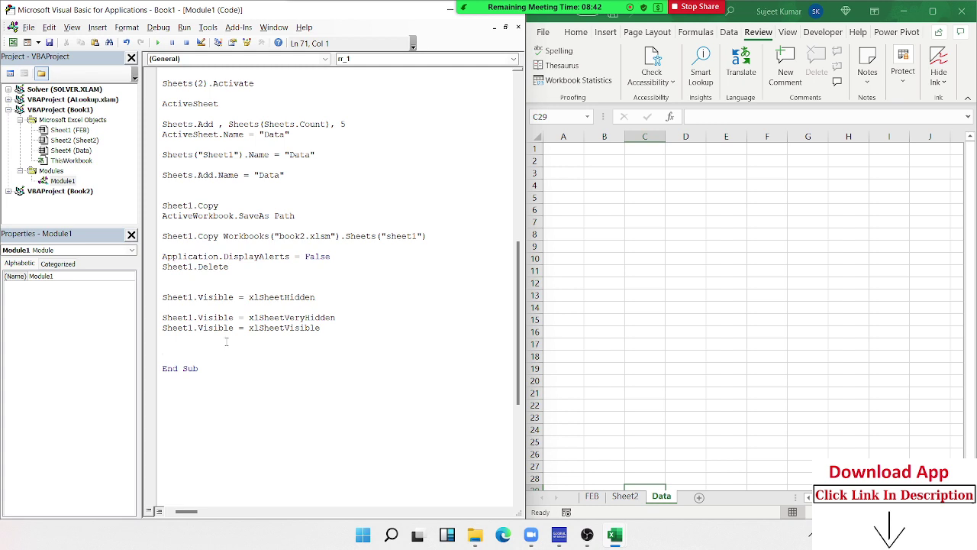
Add a Sheet1.Protect line passing the password argument
text(sheet)
text(1.)
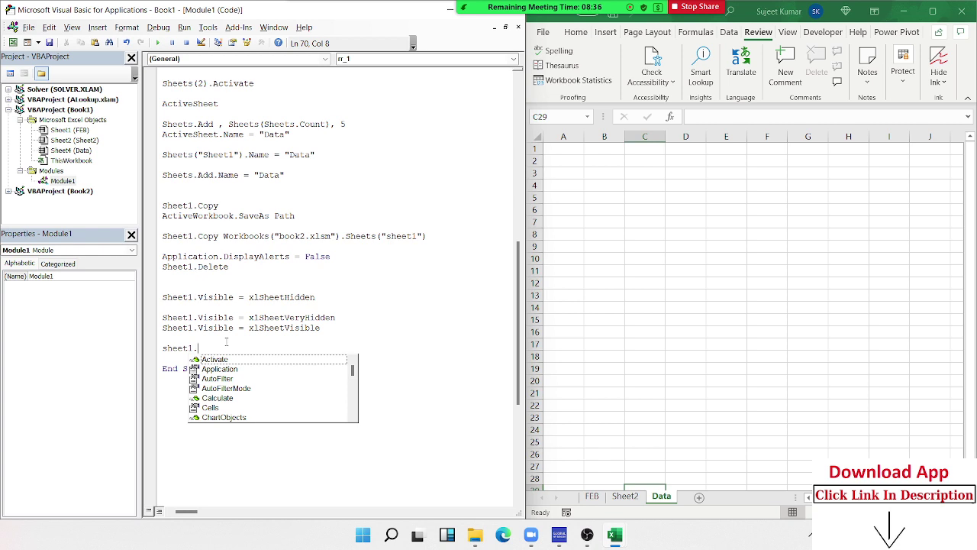
text(Protect )
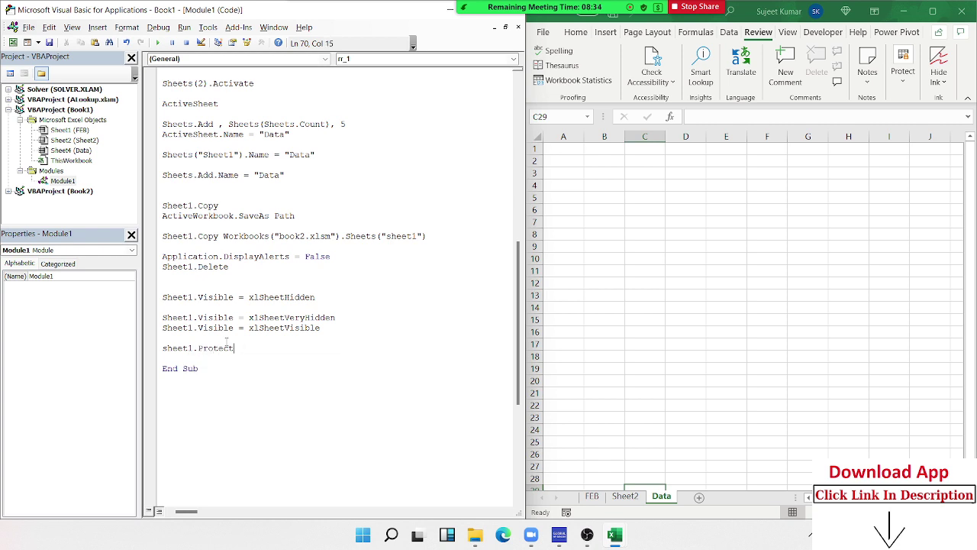
text(= )
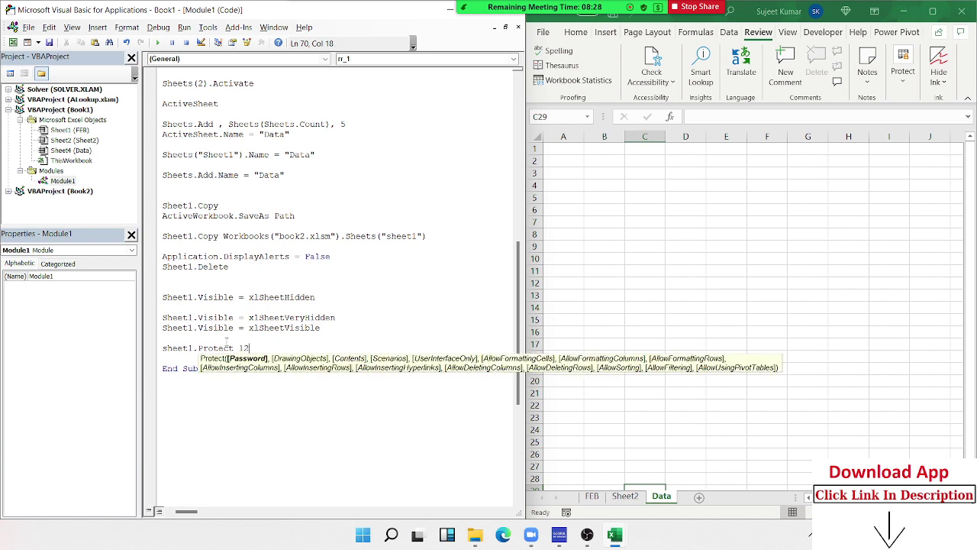
key(Return)
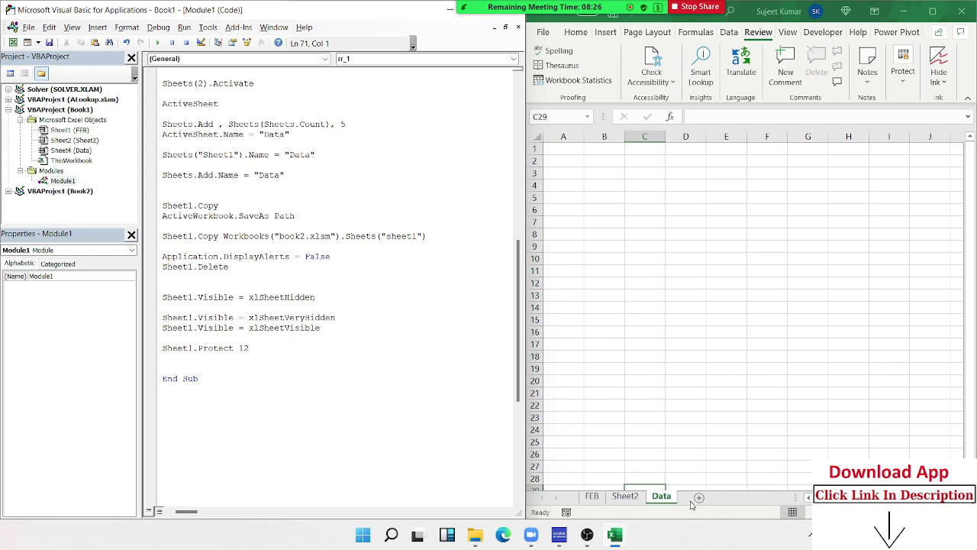
Protect the Data sheet from its tab menu with Sort allowed for all users
right_click(673, 498)
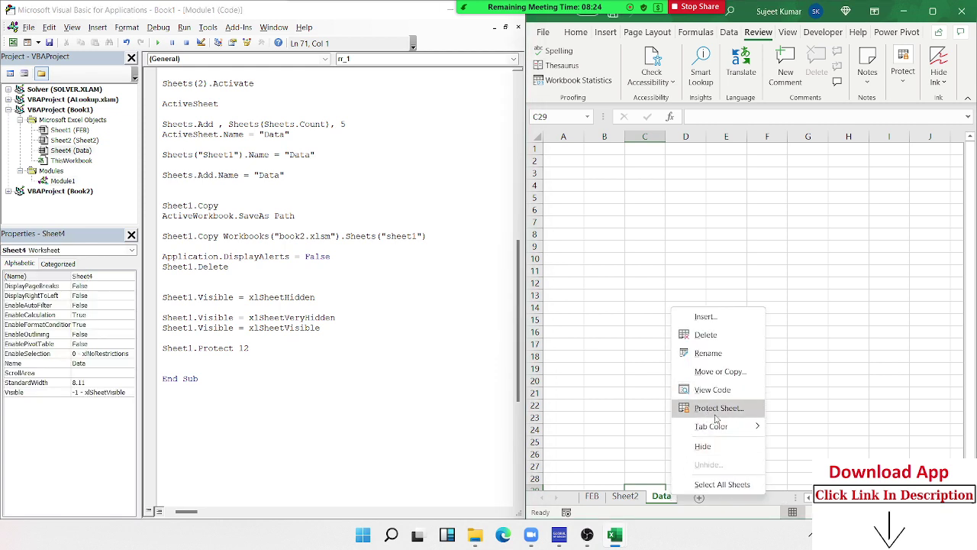
click(714, 410)
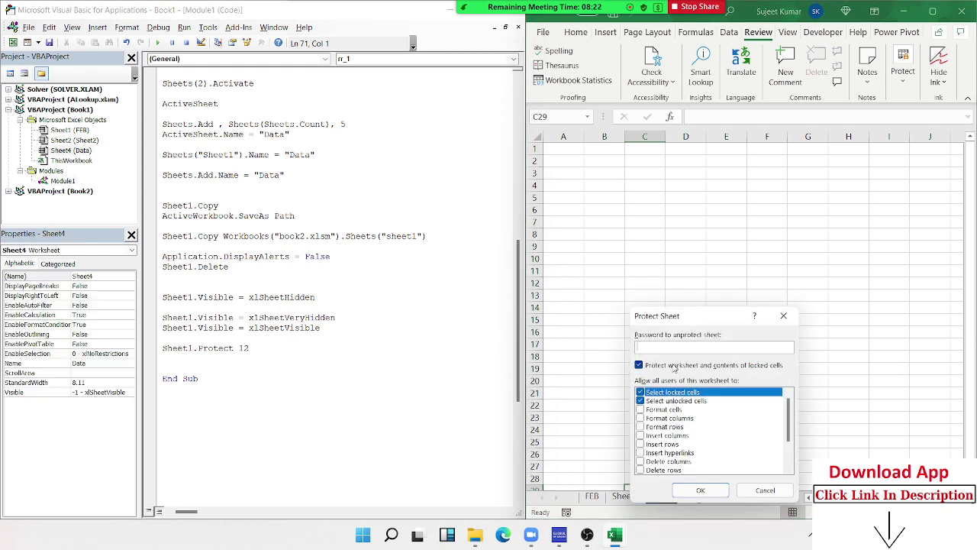
scroll(640, 417, down, 3)
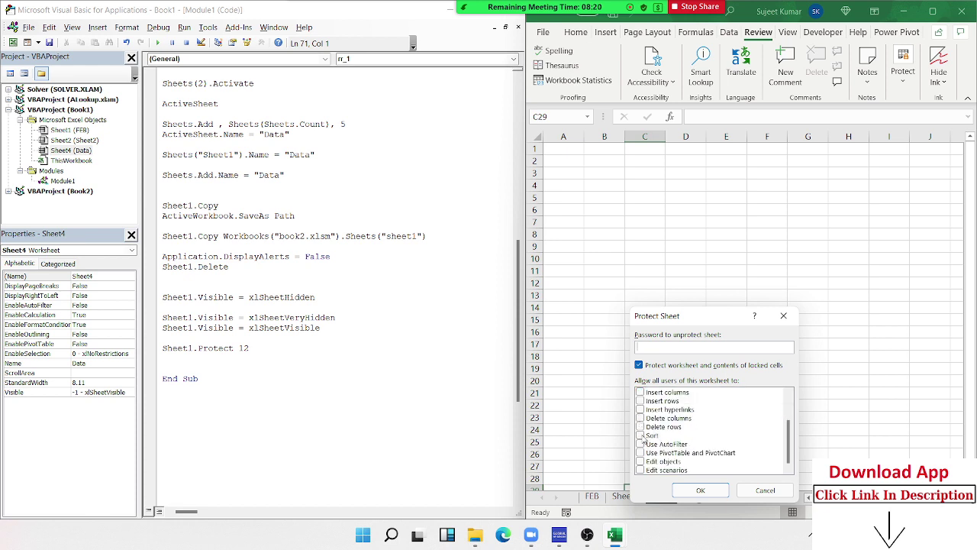
click(642, 436)
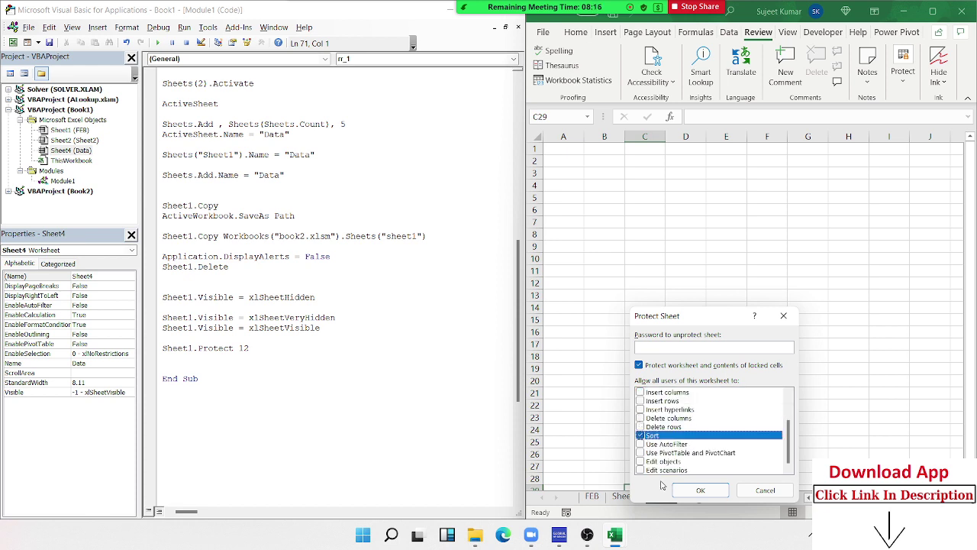
click(265, 349)
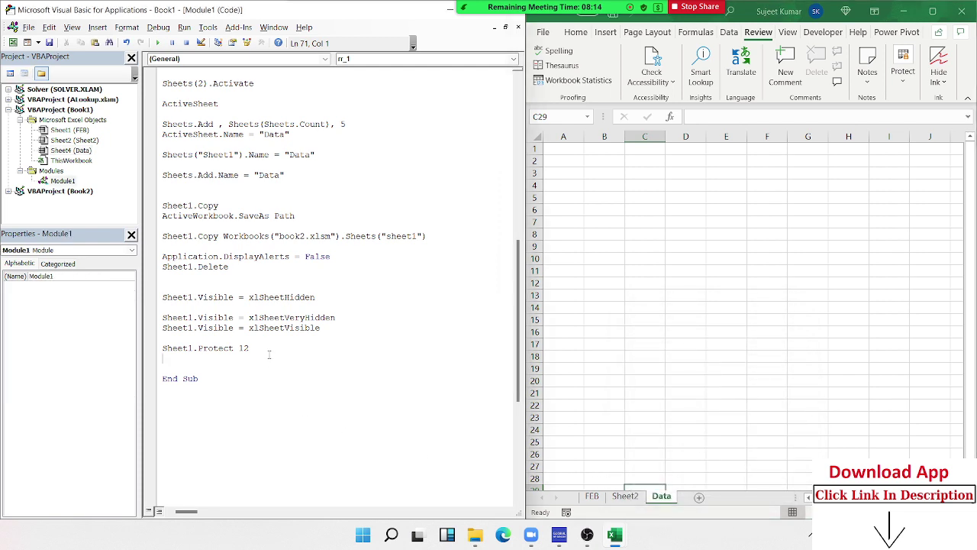
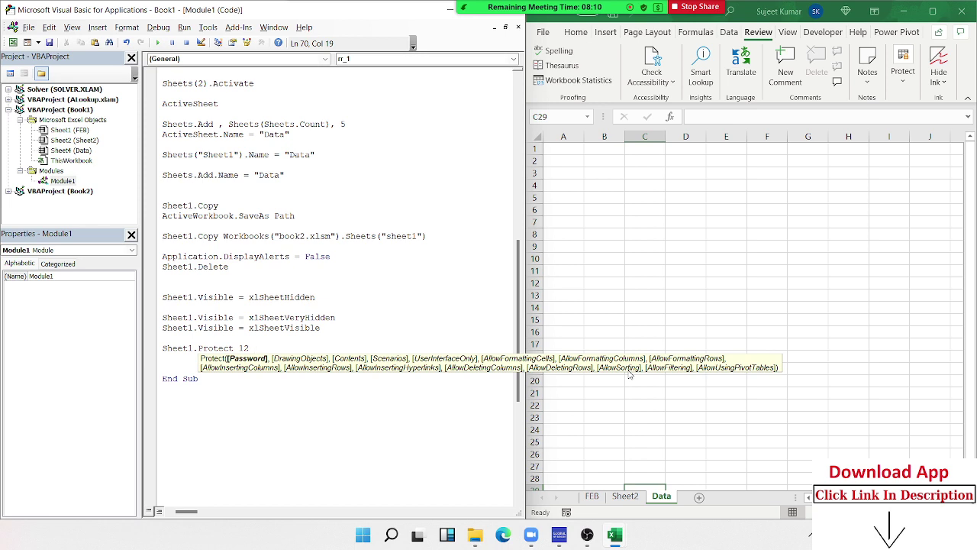
Finish the positional Protect line with True for sorting, then add a Protect line using Password:= and AllowSorting:=True
text(, , )
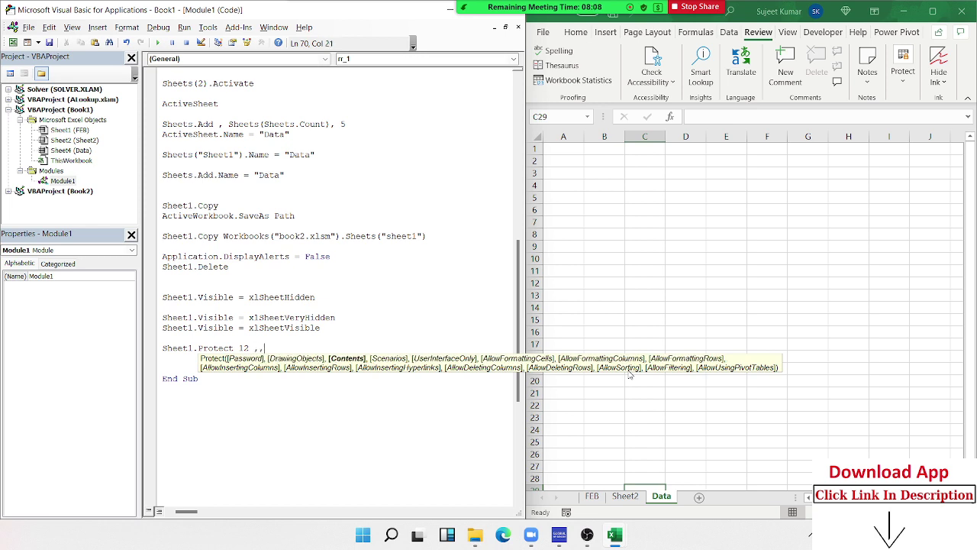
text(, , , , , , , , , , , )
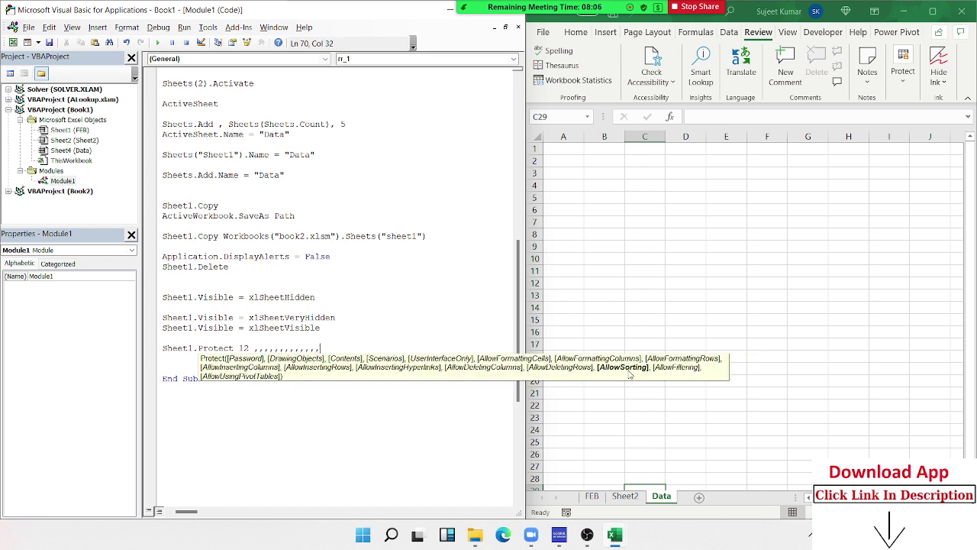
text(T)
text(rue)
key(Return)
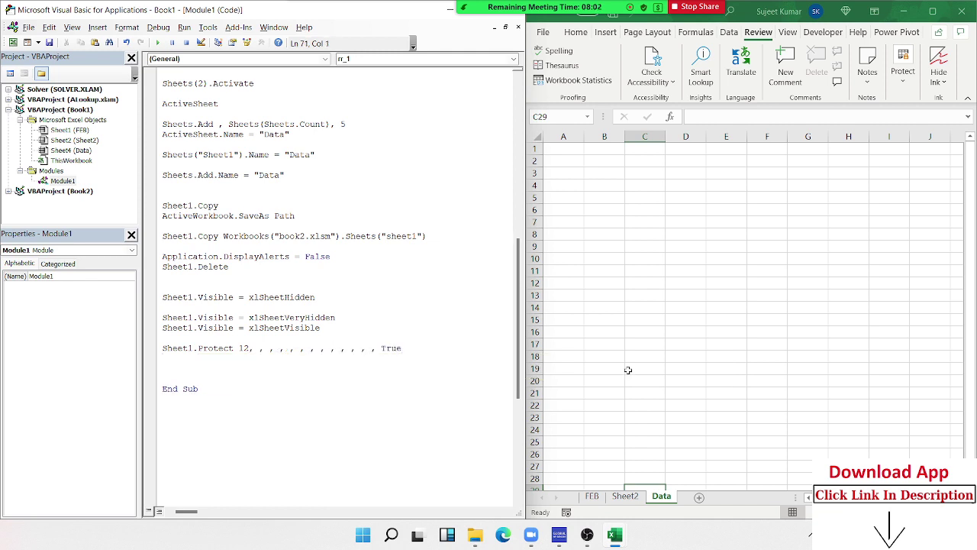
text(sheet)
text(1.)
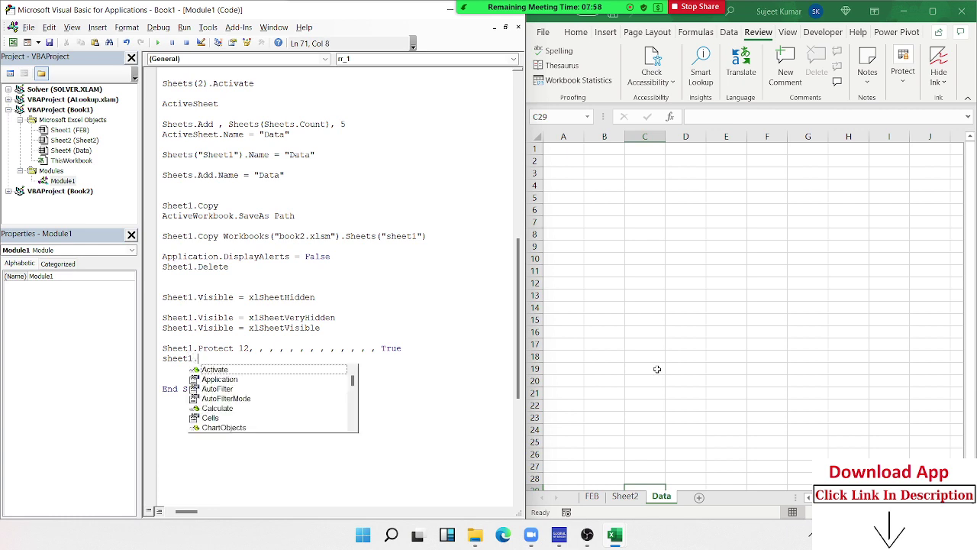
text(pr)
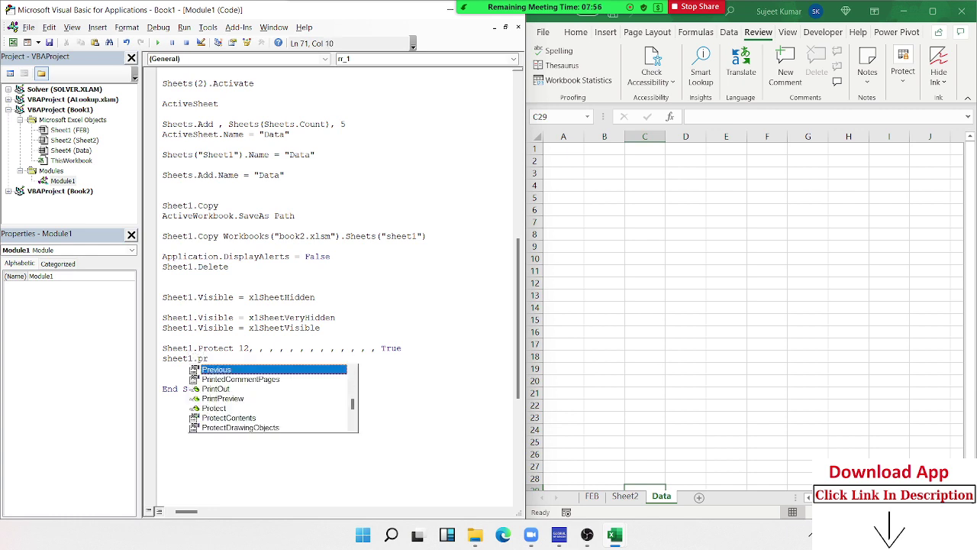
key(Down)
key(Down)
key(Down)
key(Down)
key(Tab)
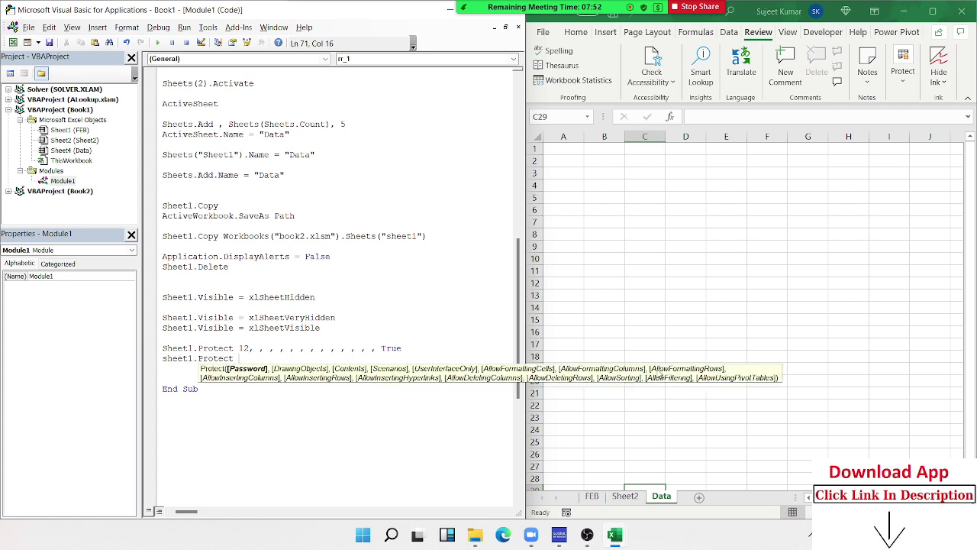
text(pas)
text(sword)
text(:=)
text(,)
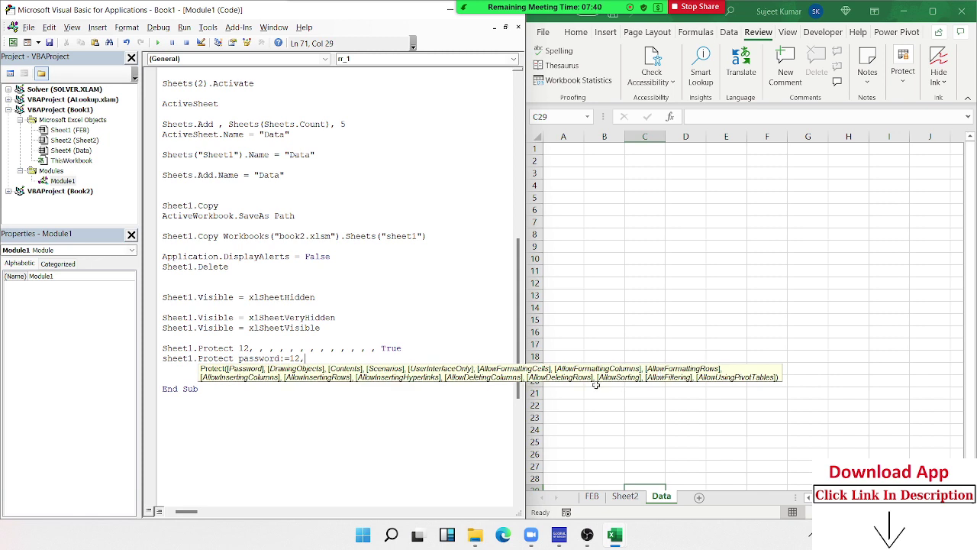
text(allow)
text(sort)
text(ing)
text(=)
key(BackSpace)
text(=)
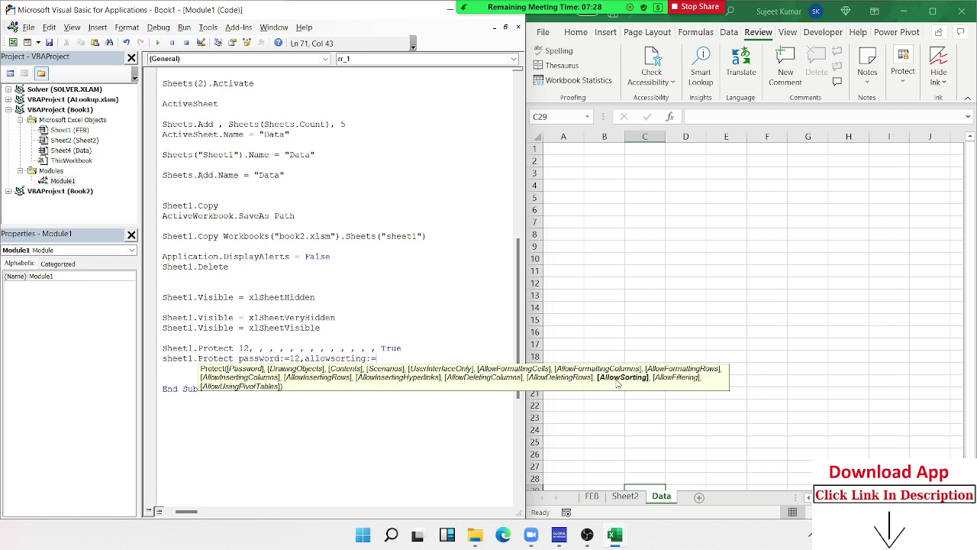
text(true)
click(331, 436)
Compare the positional and named arguments of the two Protect lines
click(308, 388)
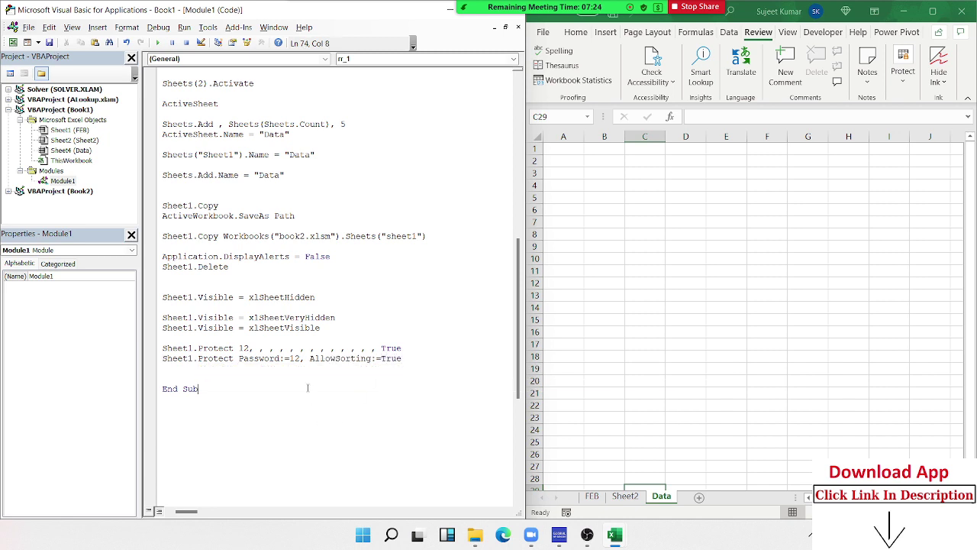
drag(237, 348, 457, 348)
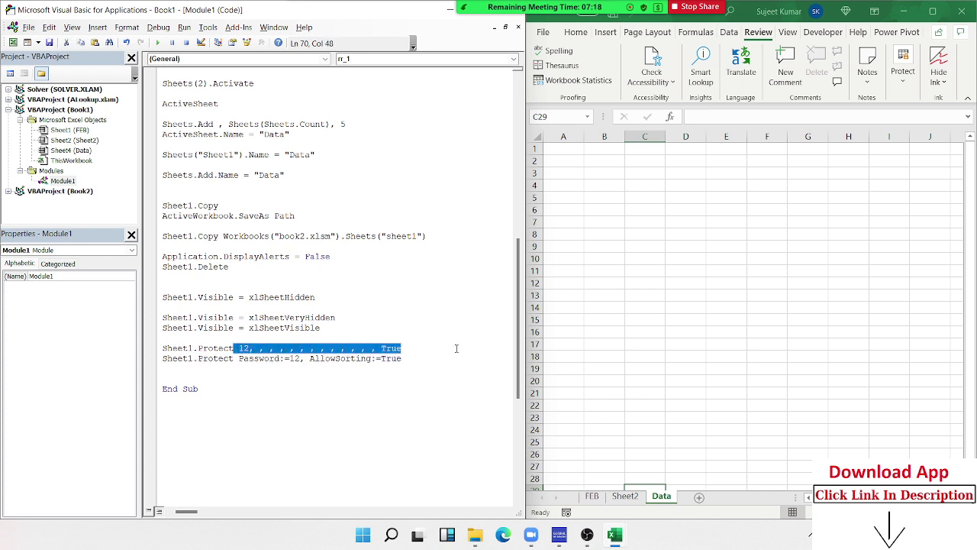
drag(234, 358, 401, 358)
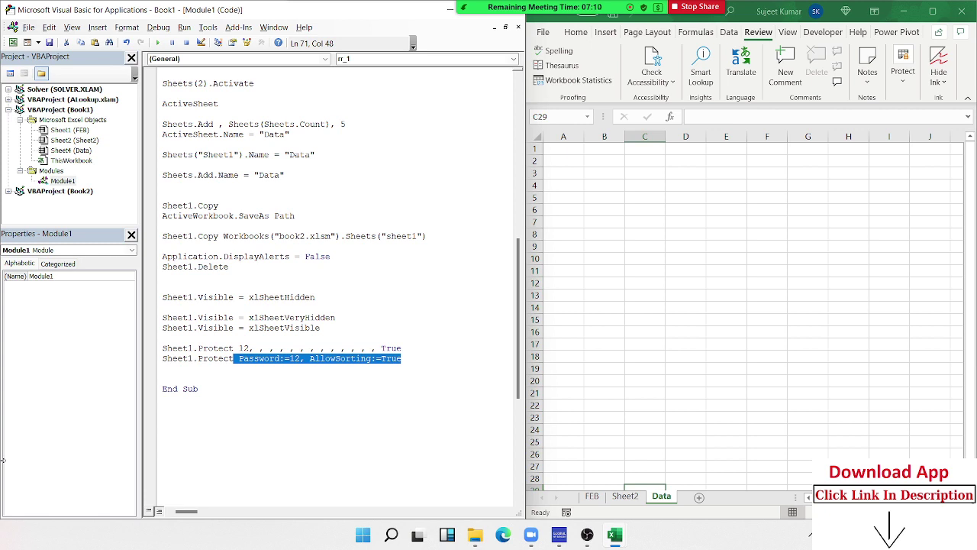
key(Up)
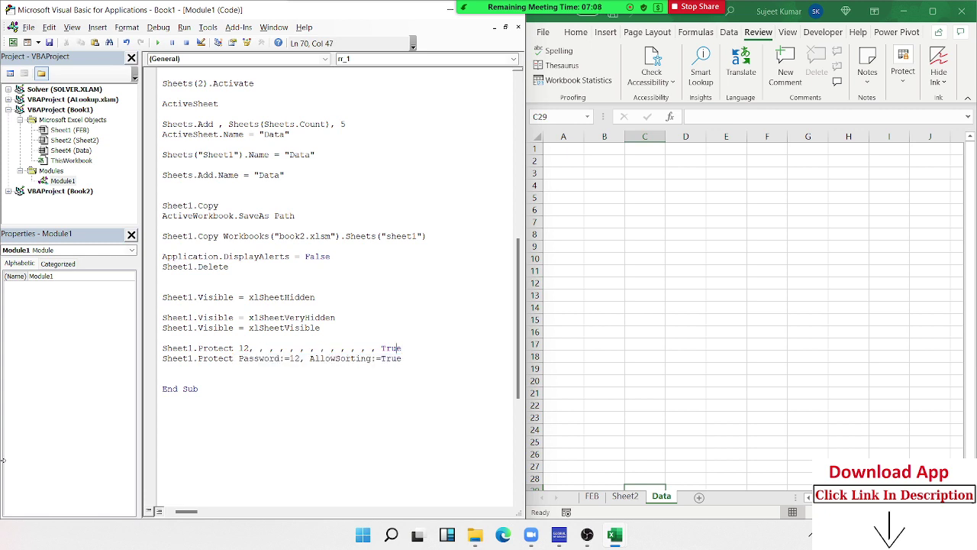
key(Left)
key(Left)
key(Left)
key(Left)
key(Left)
key(Left)
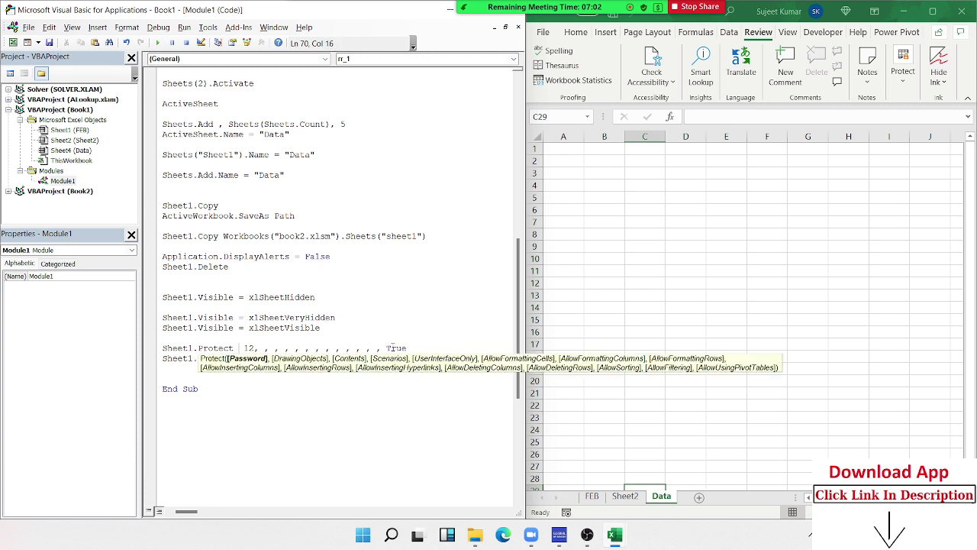
click(390, 347)
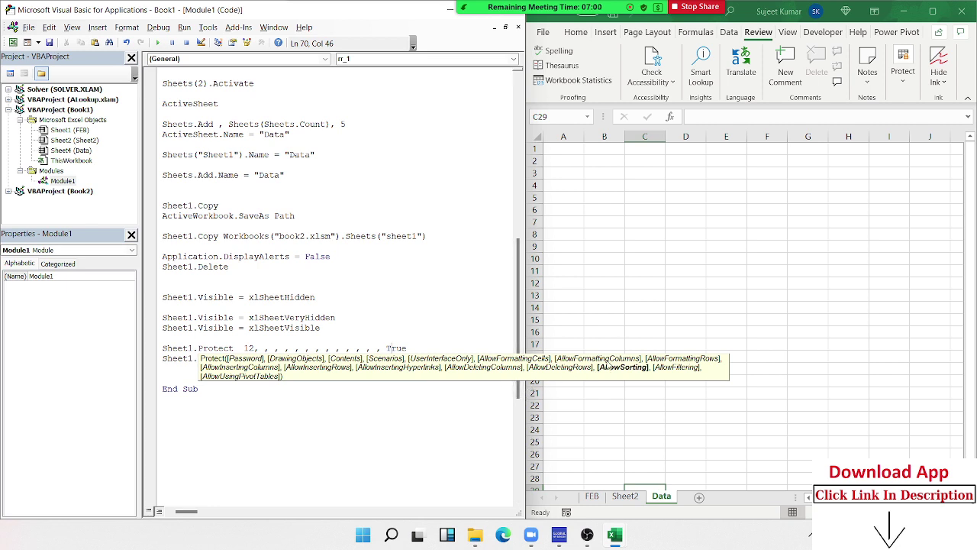
click(230, 429)
drag(238, 358, 402, 358)
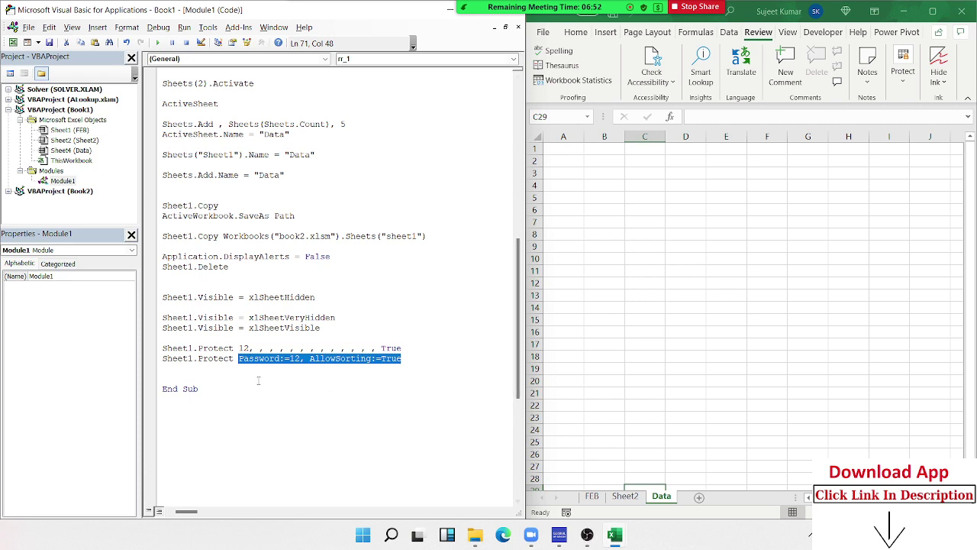
click(231, 373)
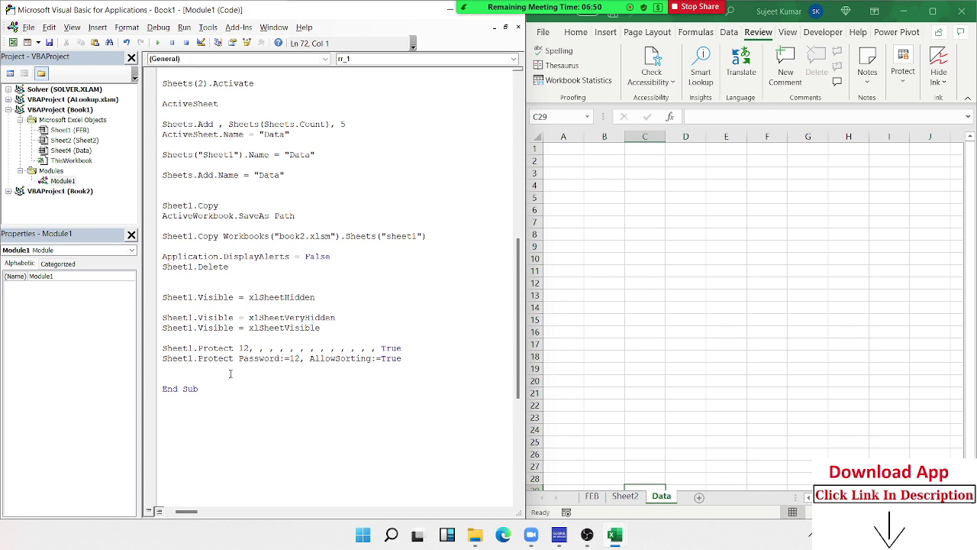
Add Sheet1.Tab.Color = vbRed before End Sub, then move below End Sub
key(Return)
text(sh)
text(eet1)
text(.ta)
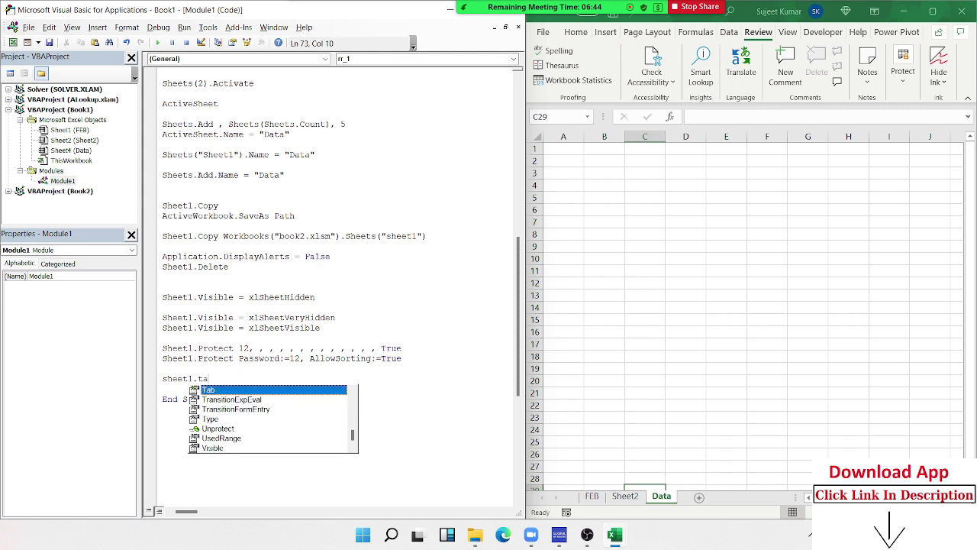
text(b.Co)
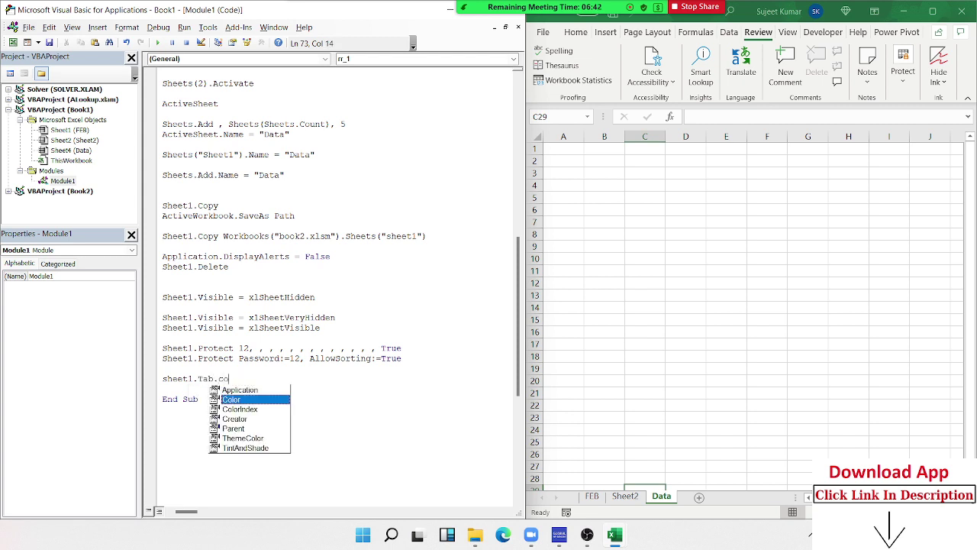
text(lpr)
text(=vb)
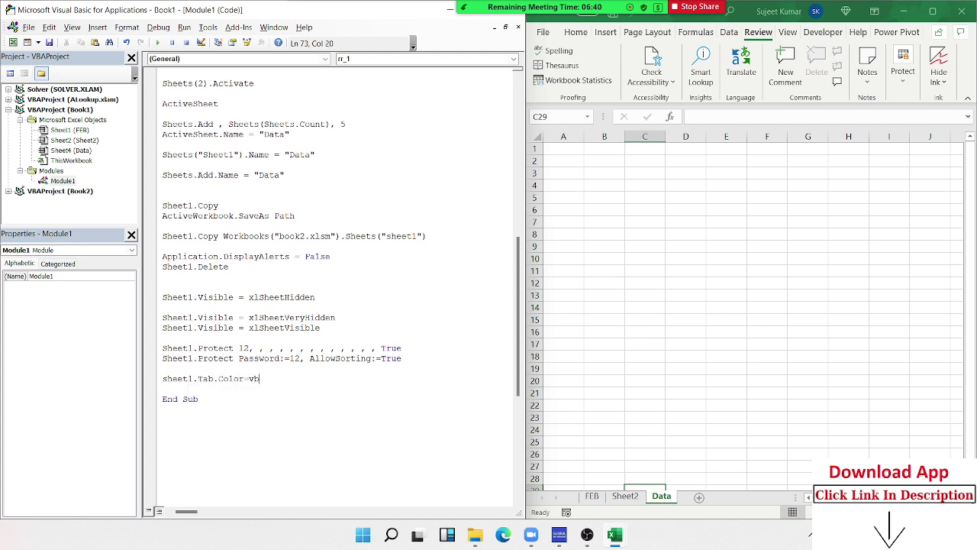
text(red)
click(261, 392)
click(230, 420)
scroll(231, 421, up, 5)
scroll(252, 382, down, 4)
scroll(275, 332, down, 4)
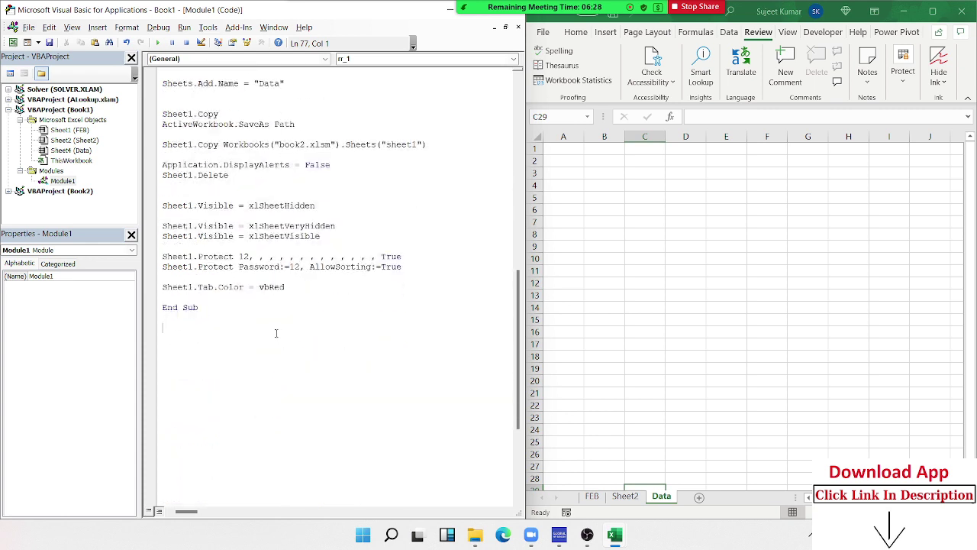
scroll(276, 335, down, 3)
scroll(267, 345, up, 2)
scroll(272, 344, up, 4)
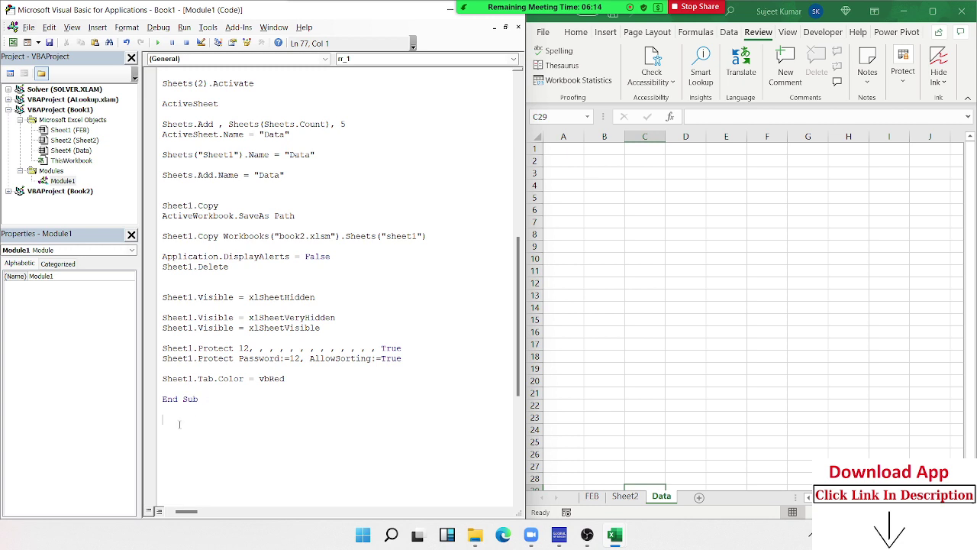
scroll(197, 359, down, 4)
scroll(197, 360, down, 5)
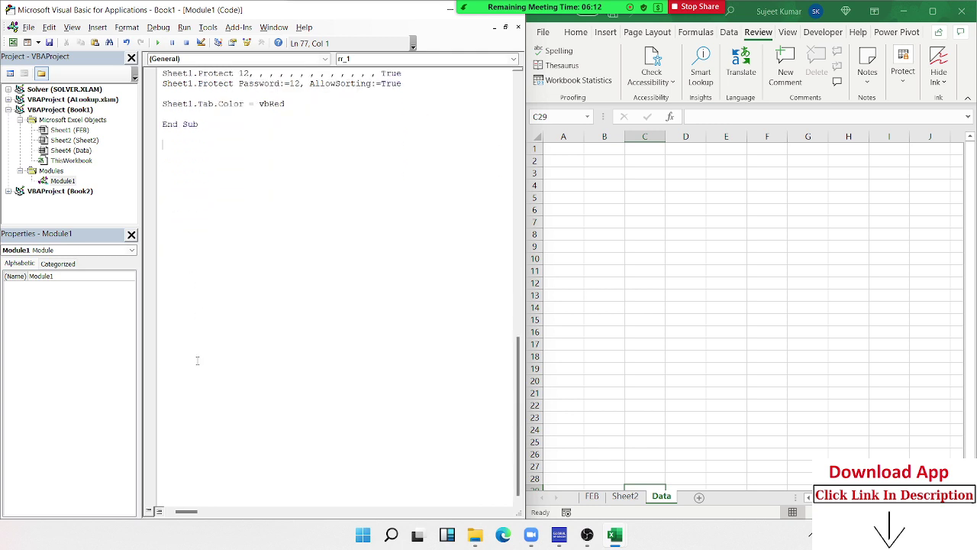
Create Sub rr_2 containing Range("A1").Select
text(sub )
text(rr_)
text(2()
key(Return)
key(Return)
key(Return)
key(Return)
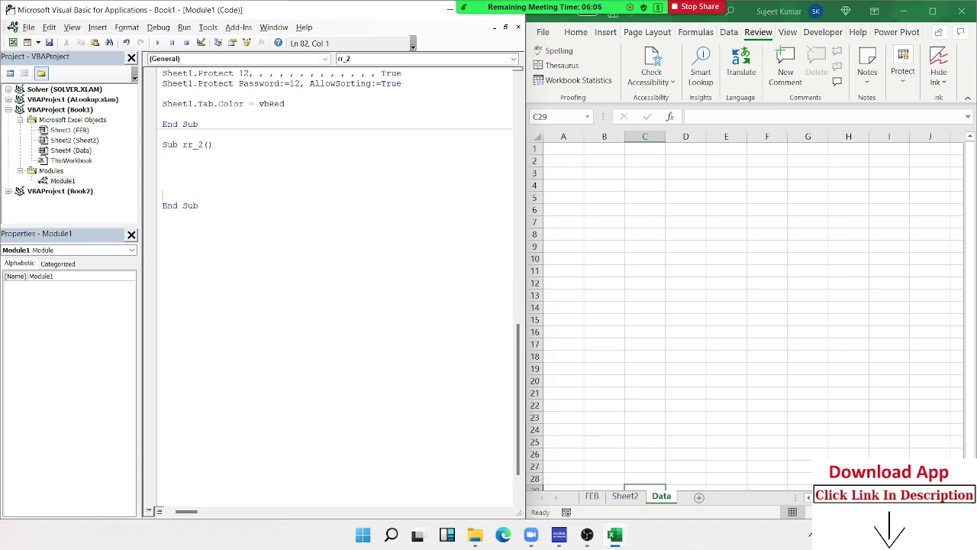
key(Return)
click(163, 165)
text(range(")
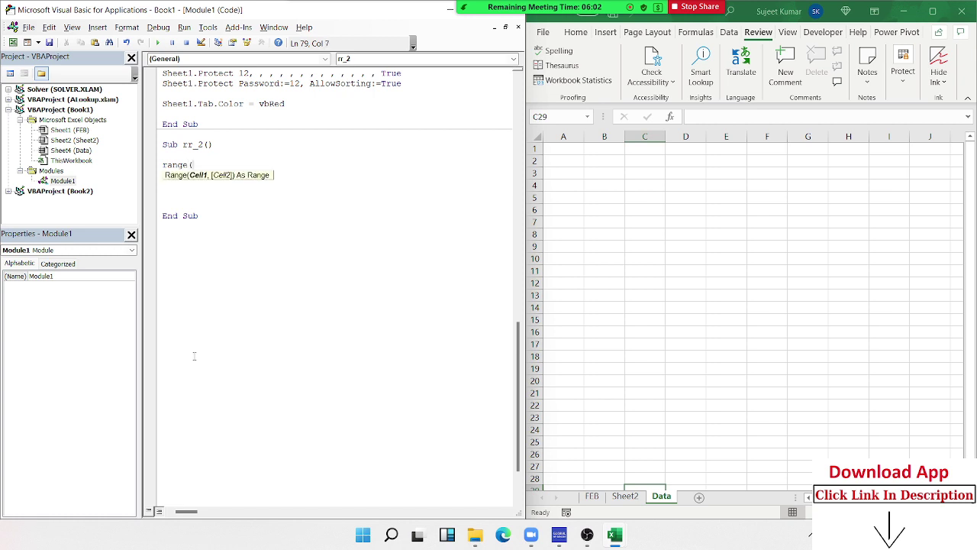
text(A1")
text().se)
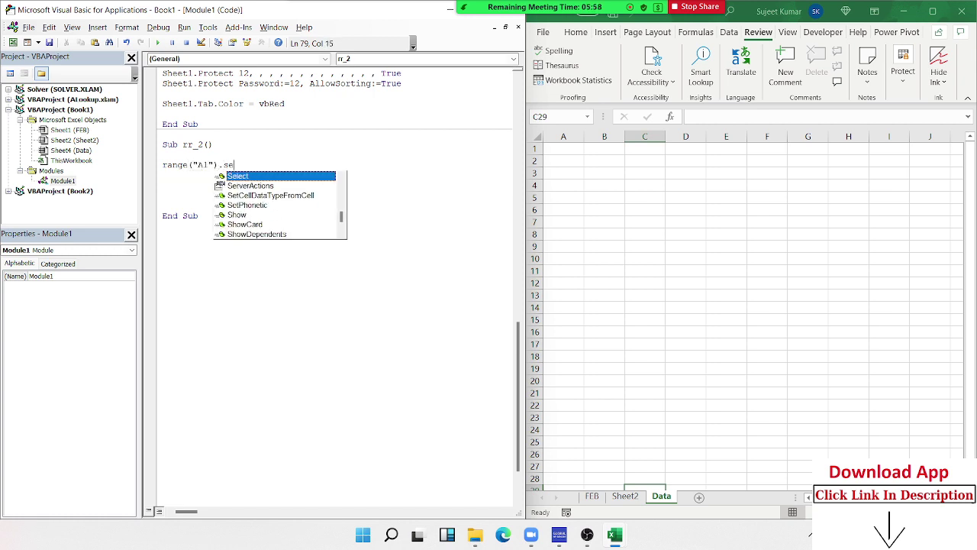
key(Return)
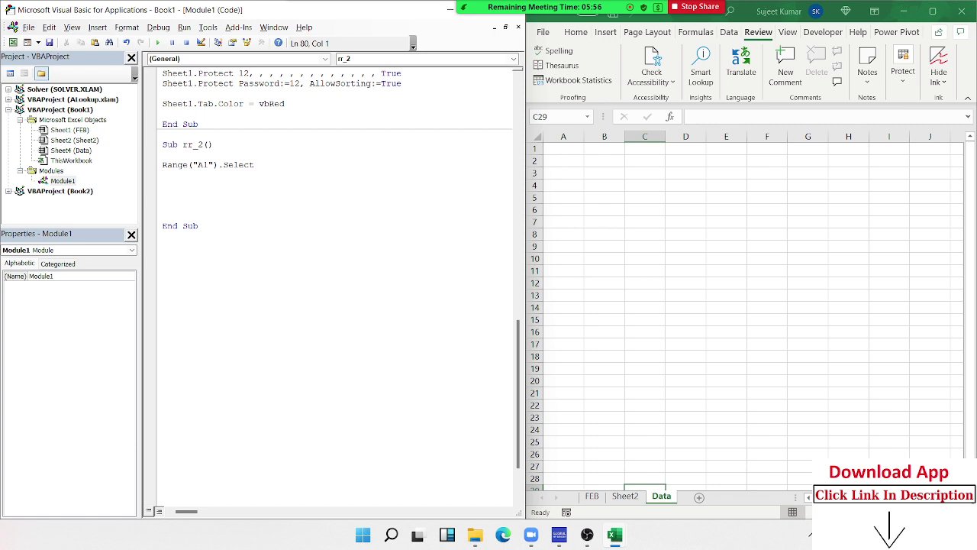
Select A1 on the sheet and add a Cells(1,1).Select line
click(558, 149)
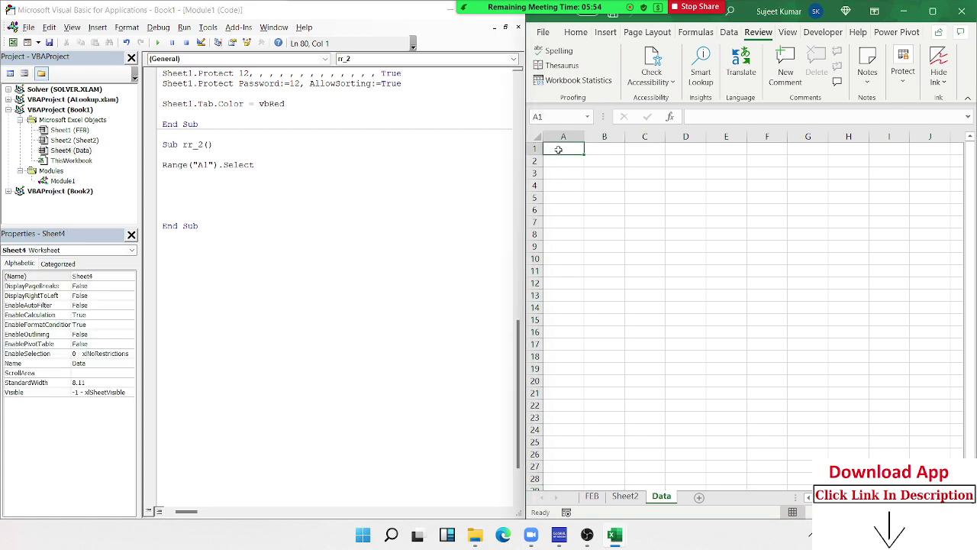
click(166, 176)
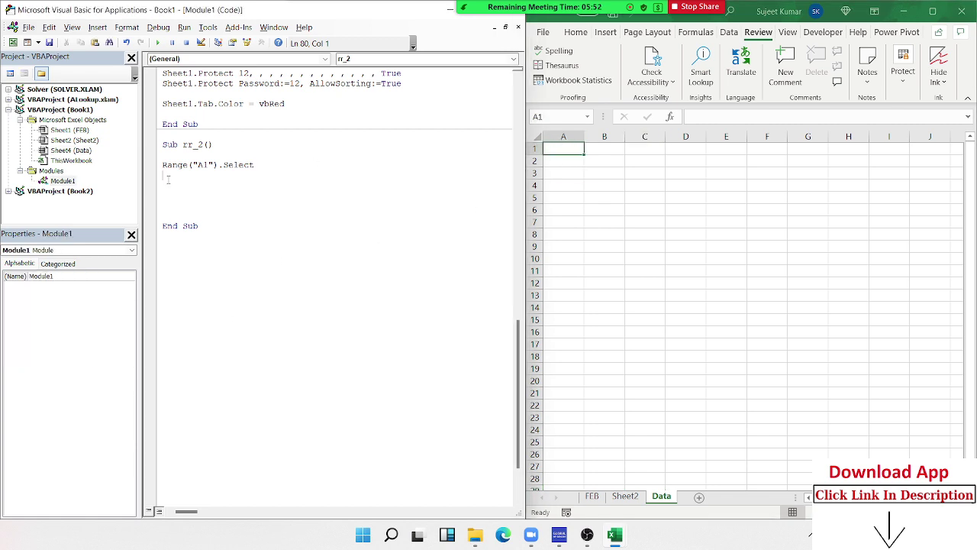
text(cells)
text((1,1)
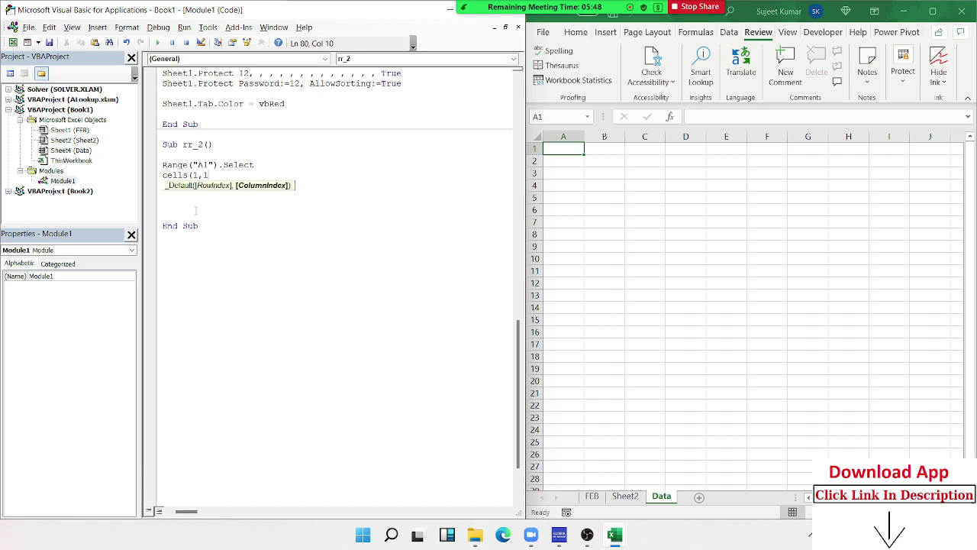
text().sel)
text(ec)
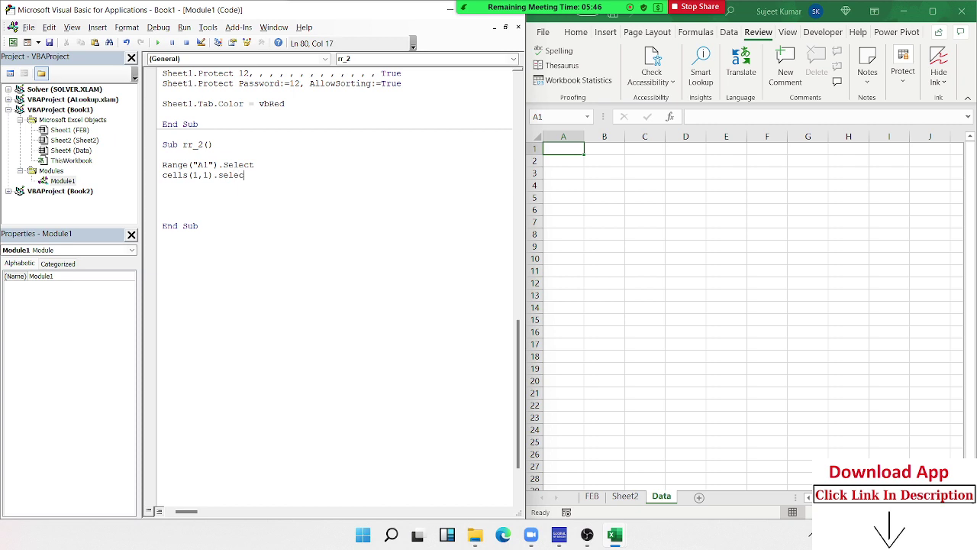
text(t)
key(Return)
key(Return)
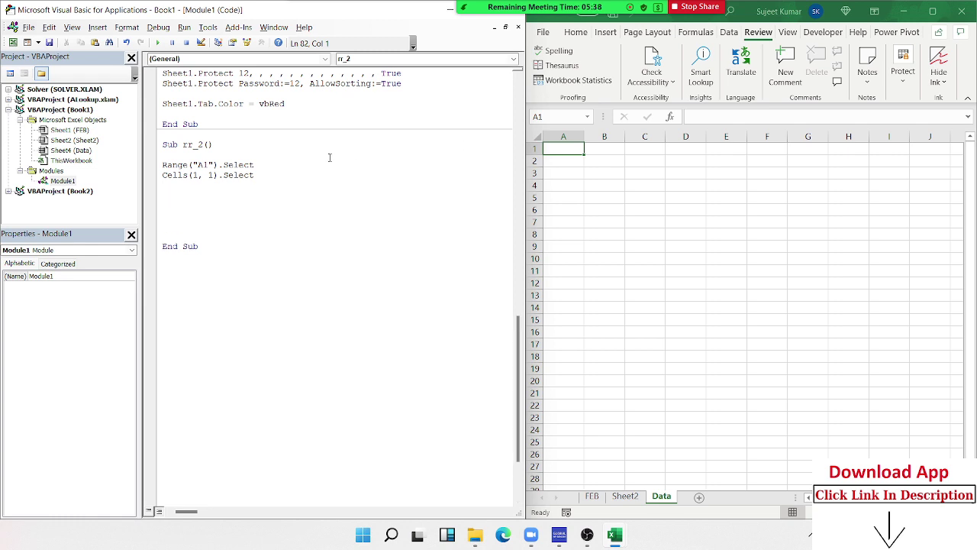
Change the Cells arguments to Cells(4, 3) to target cell C4
click(644, 182)
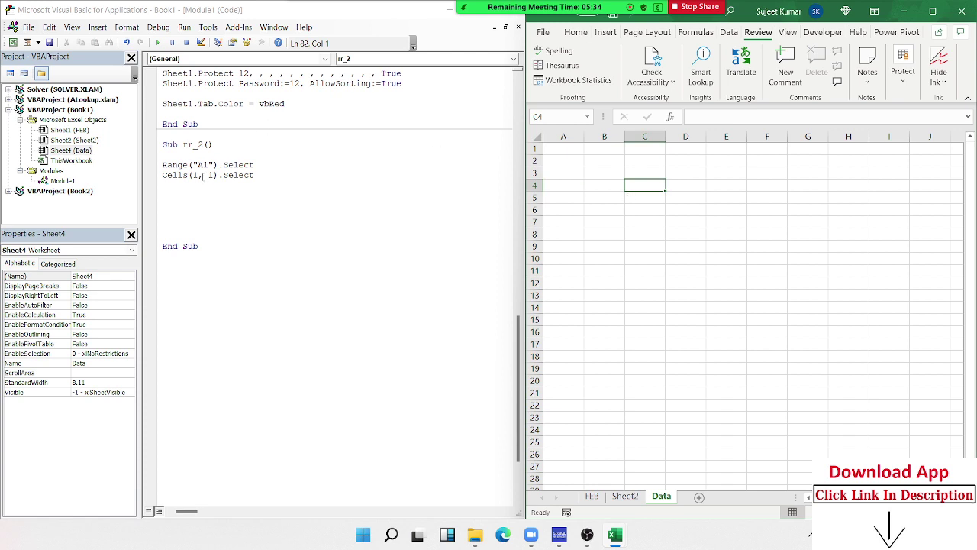
click(196, 175)
key(Delete)
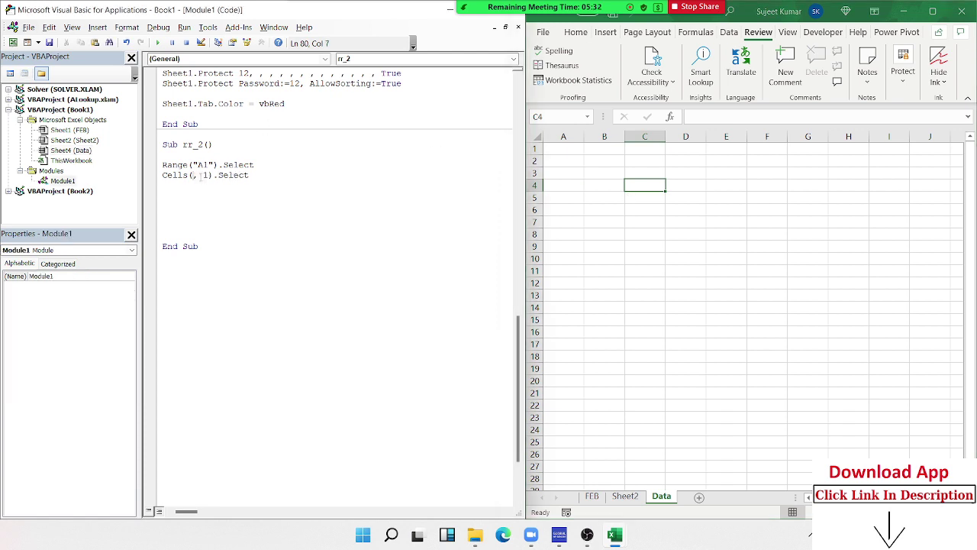
text(4)
double_click(210, 175)
text(c\)
key(BackSpace)
key(BackSpace)
text(3)
Select cells A1 through D8 on the worksheet
double_click(207, 164)
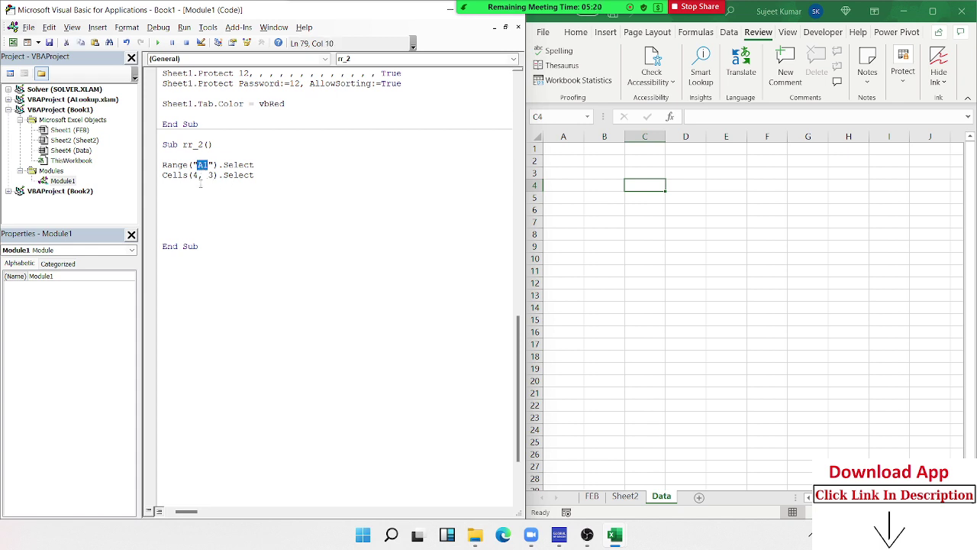
click(188, 195)
drag(573, 147, 677, 237)
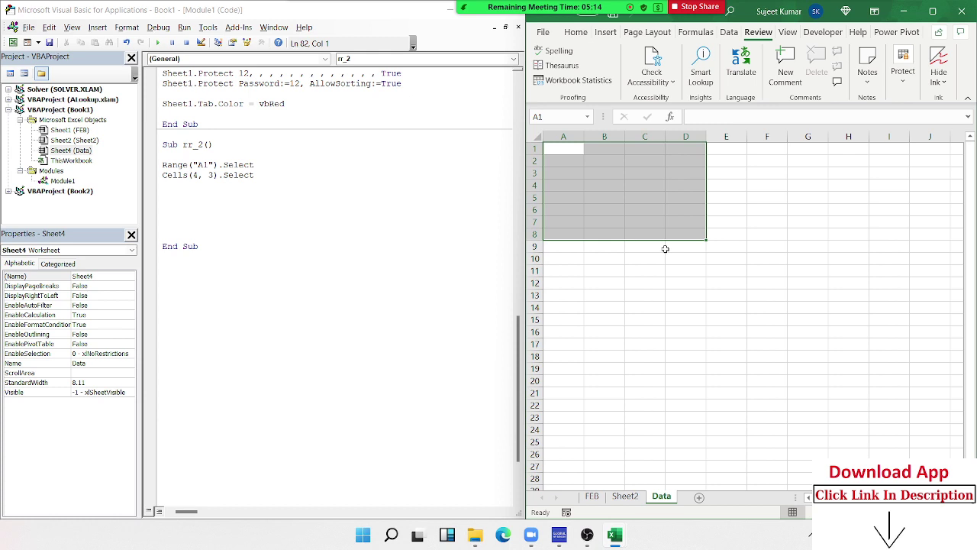
Add Range("A1:D8").Select and Range("A1","D8").Select lines to rr_2
click(163, 195)
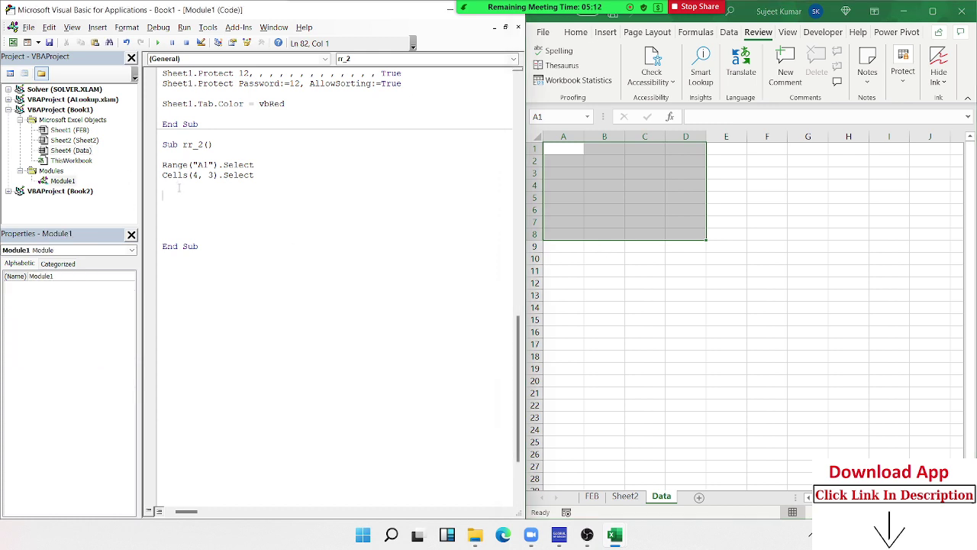
text(range()
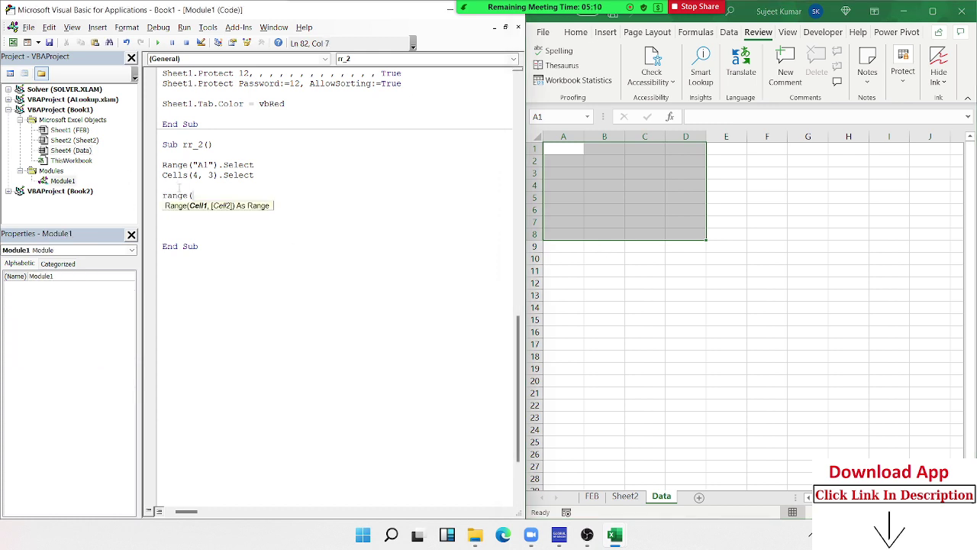
text("A1)
text(:D8")
text().)
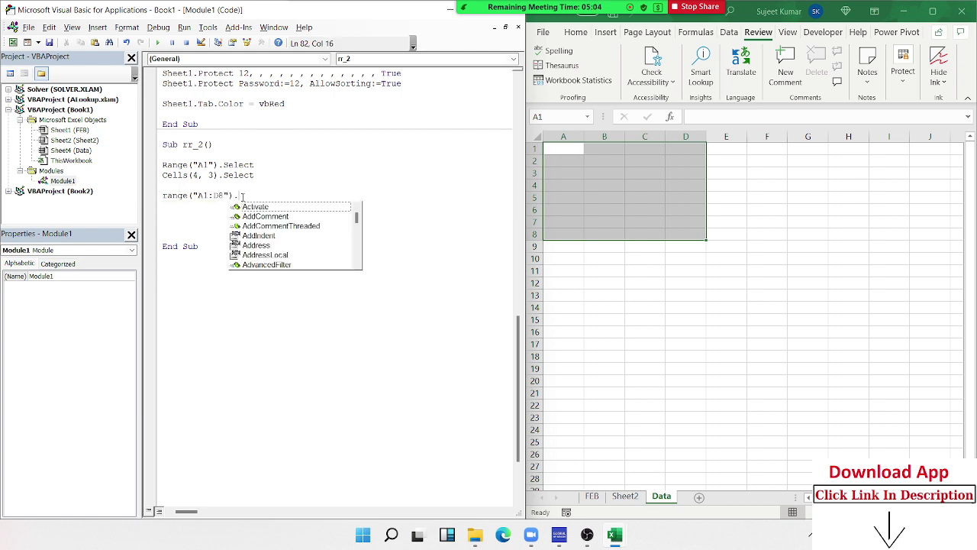
text(se)
key(Return)
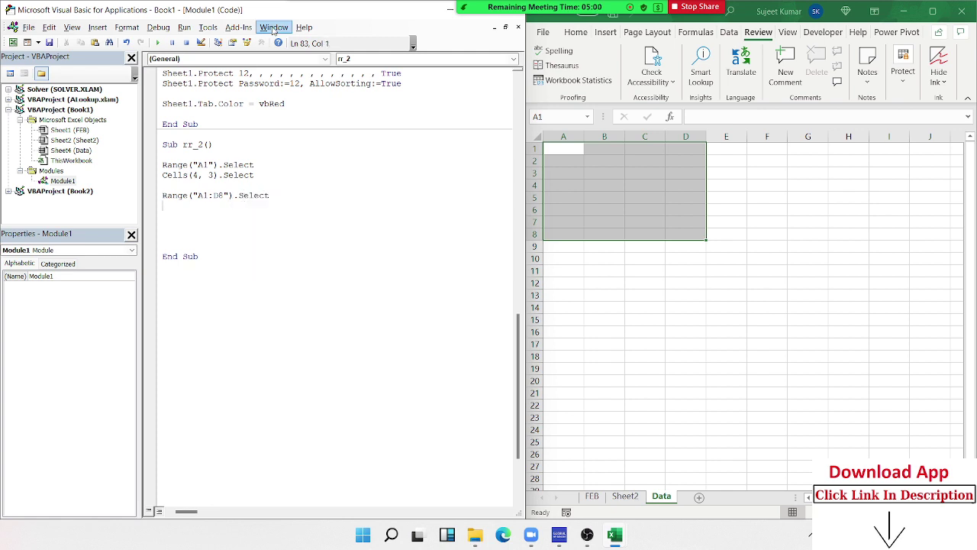
key(Return)
text(ra)
text(nge(")
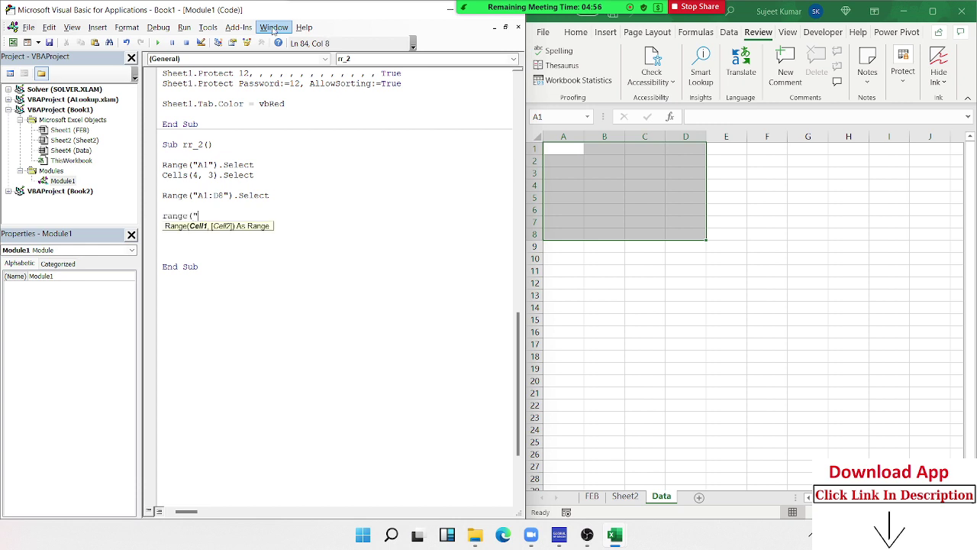
text(A1",)
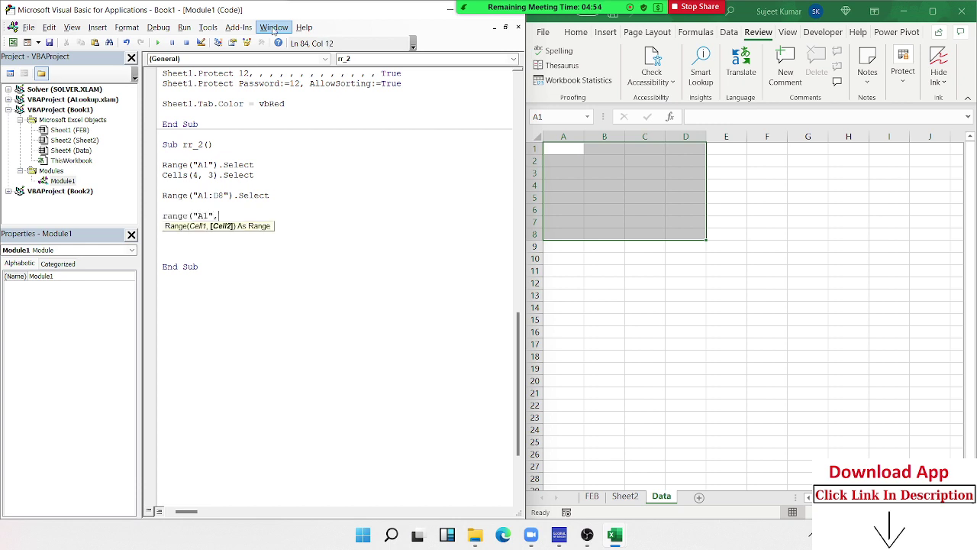
text("D8)
text(").sele)
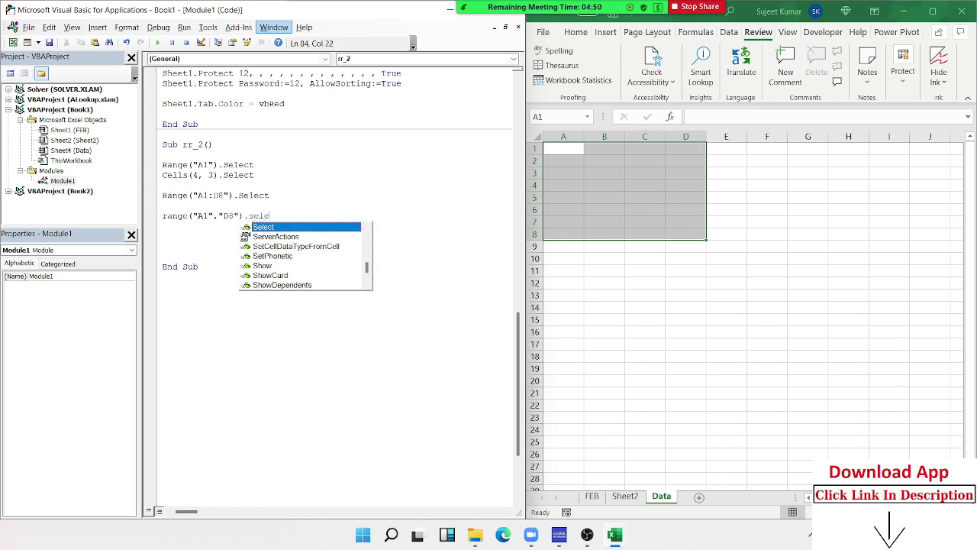
text(ct)
key(Return)
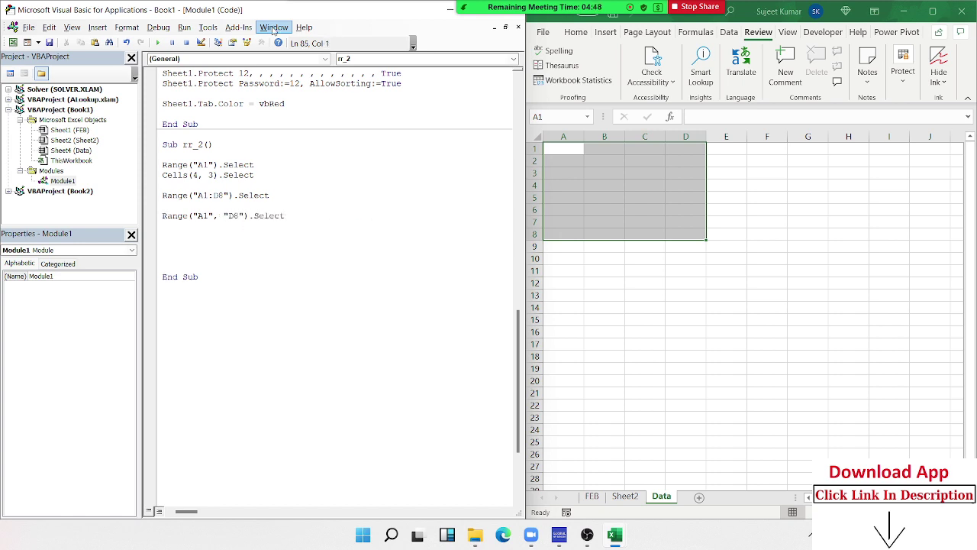
key(Return)
Add a Range("A1").CurrentRegion.Select line
text(range)
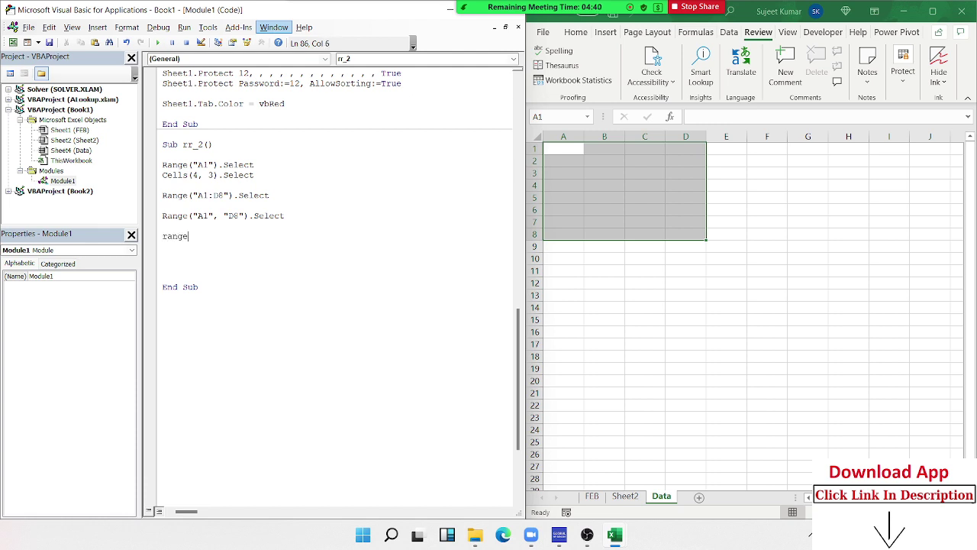
text(("A")
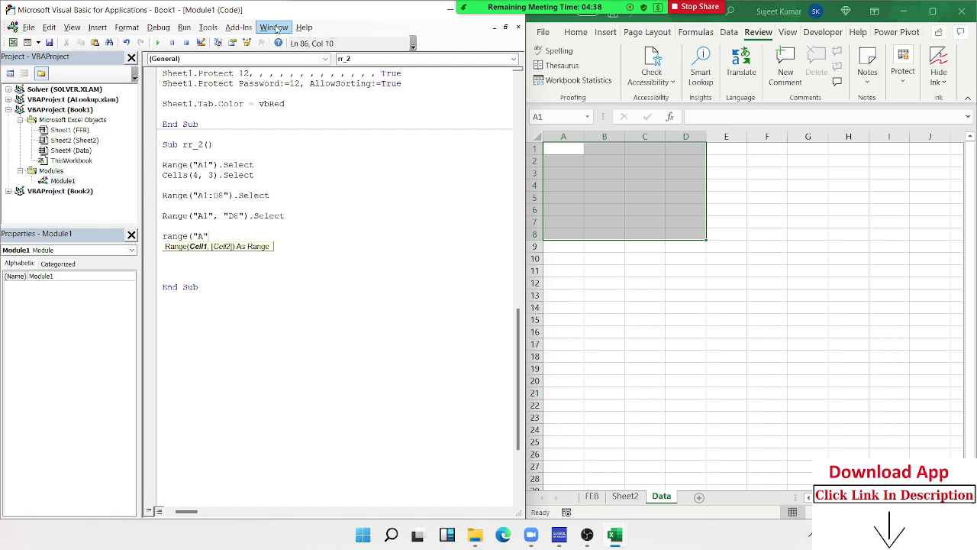
key(BackSpace)
text(1"))
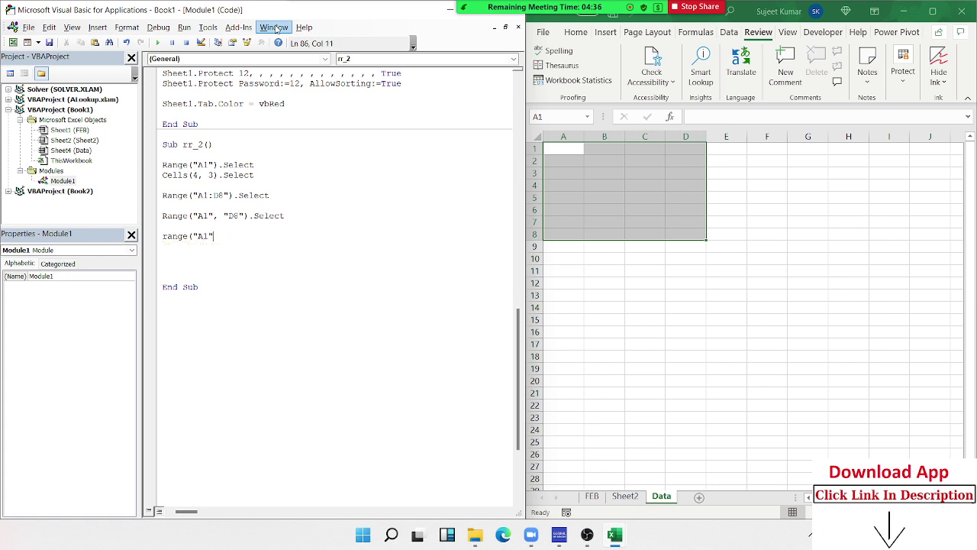
text(.)
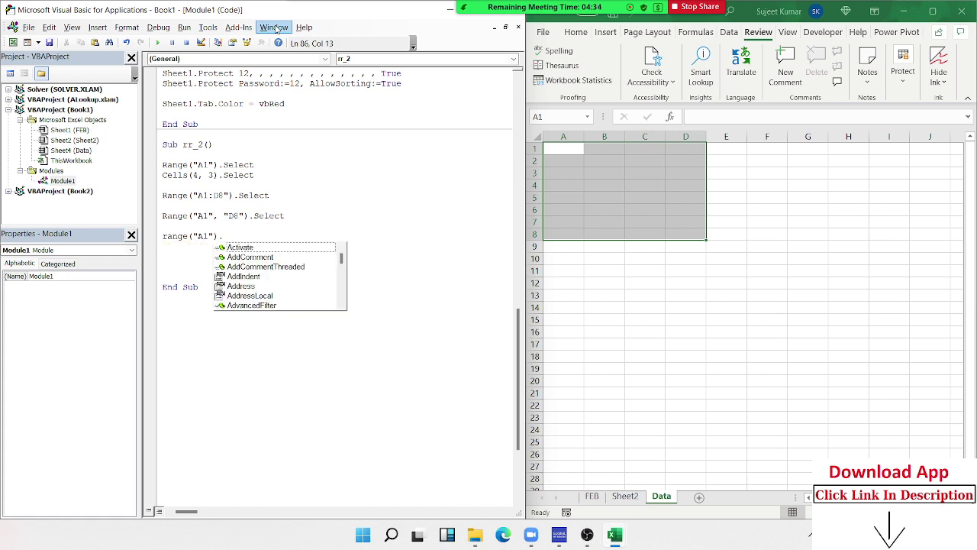
text(cu)
key(Down)
key(Tab)
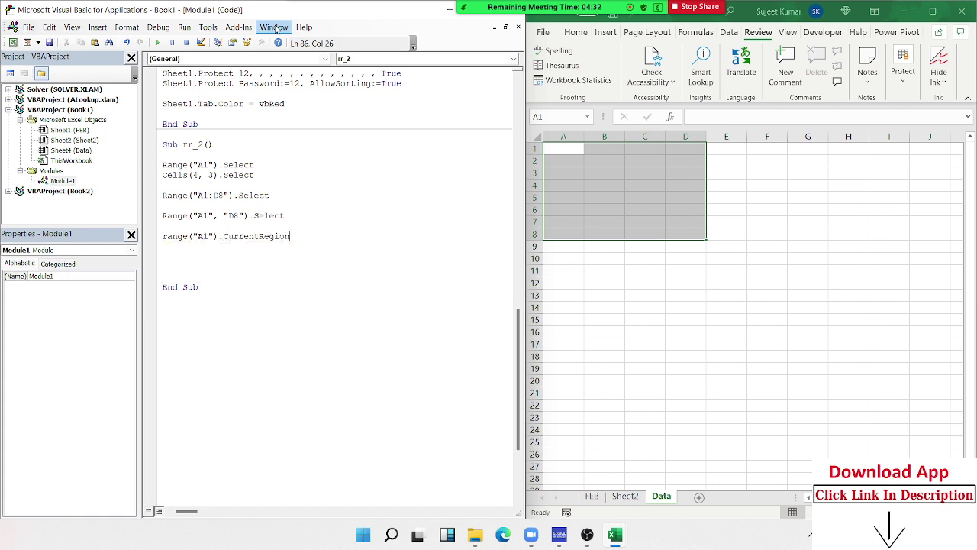
text(.s)
key(Tab)
key(Return)
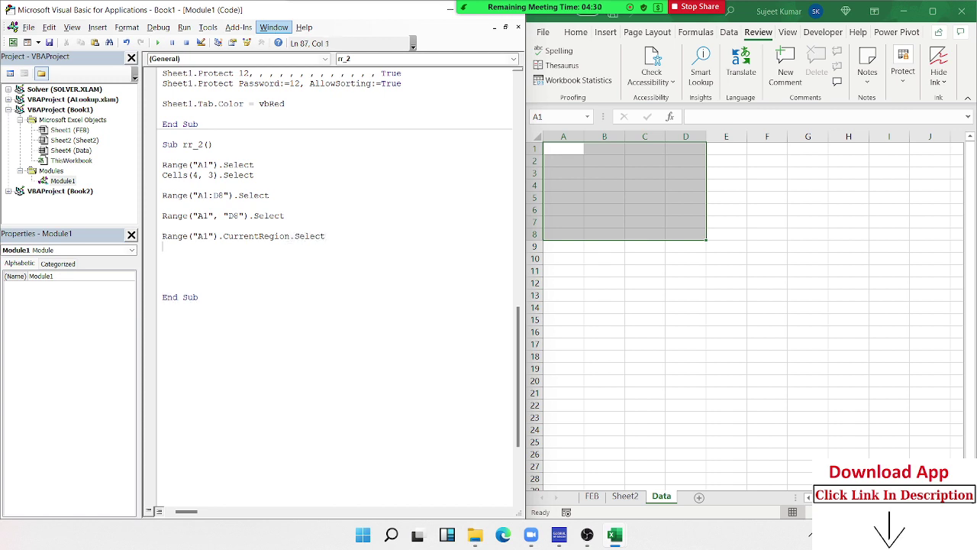
key(Return)
Add Range("A:A").Select and Range("1:1").Select lines
text(rang)
text(e("A)
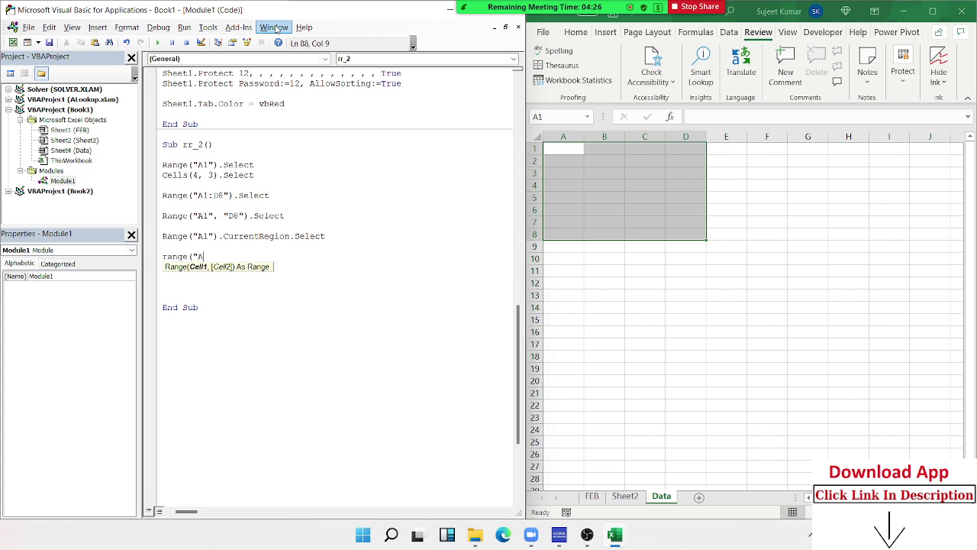
text(:A"))
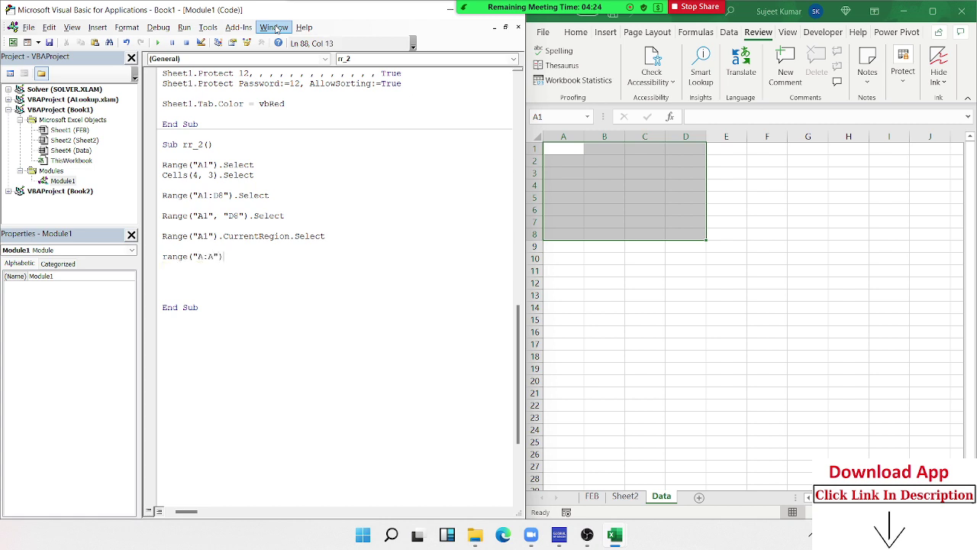
text(.se)
key(Tab)
key(Return)
key(Return)
text(range)
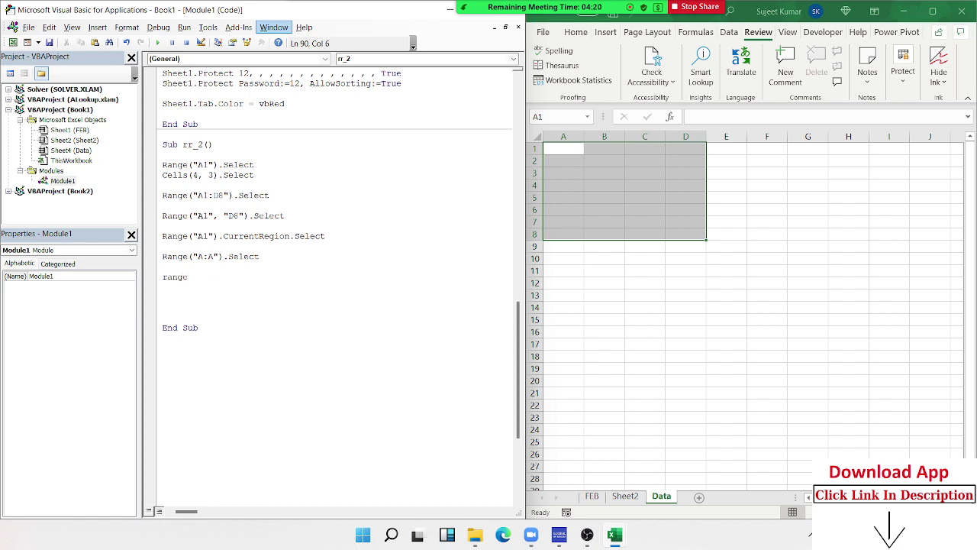
text(("A)
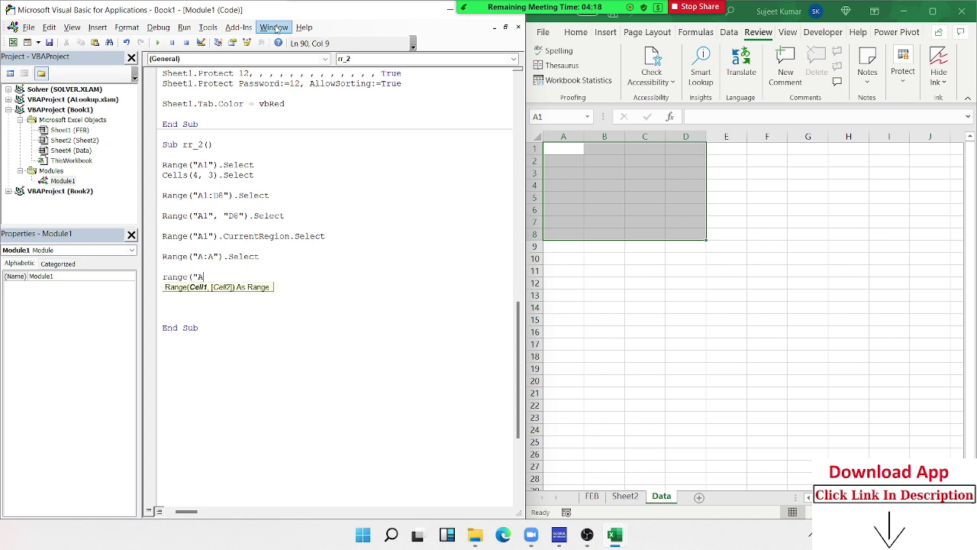
key(BackSpace)
text(1:1)
text(").Se)
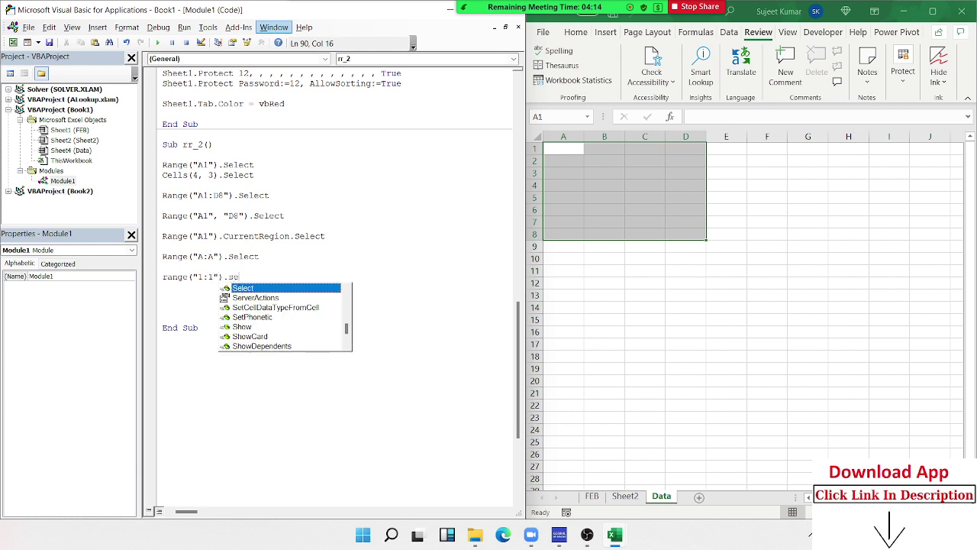
text(lect)
key(Return)
key(Return)
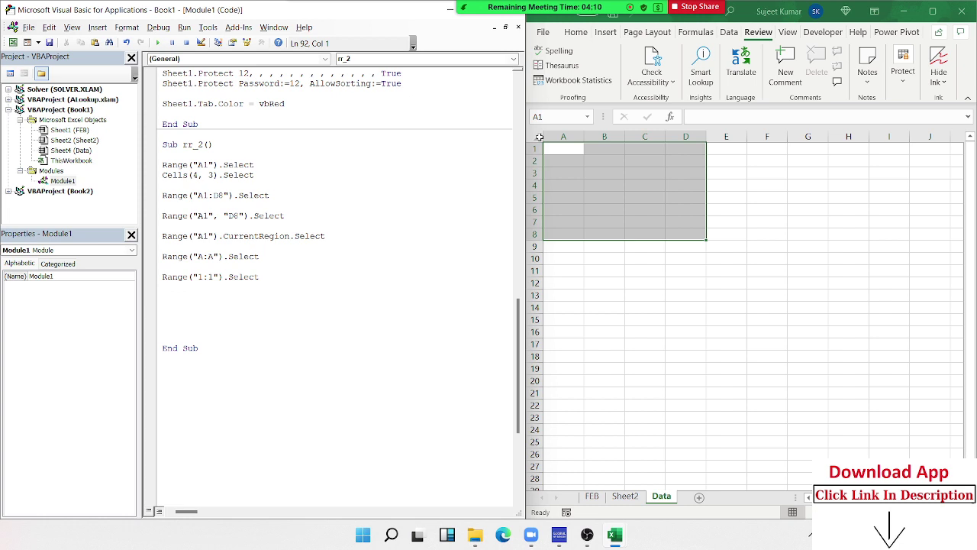
Add Cells.Select and select every cell on the Data sheet
click(312, 244)
click(167, 289)
key(Return)
text(cel)
text(ls.)
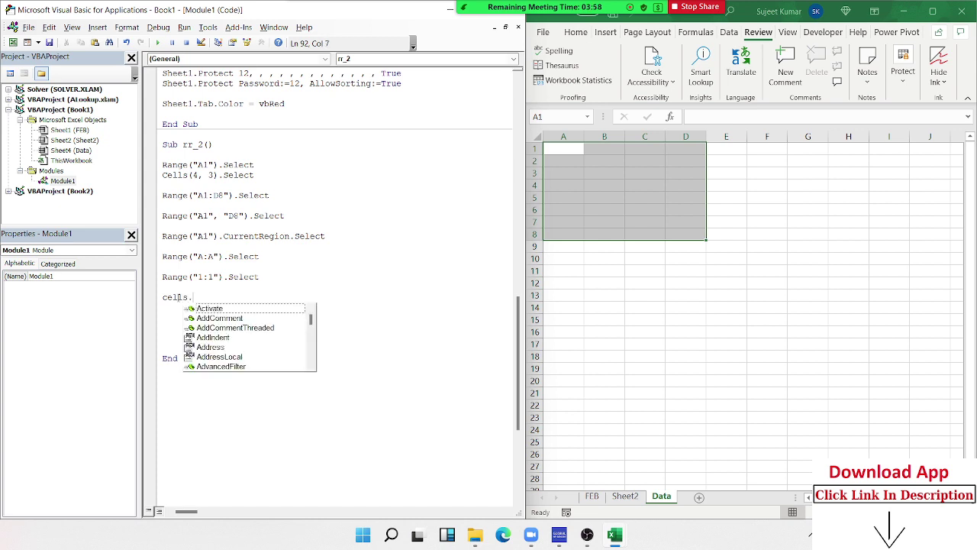
text(Sel)
key(Tab)
click(172, 311)
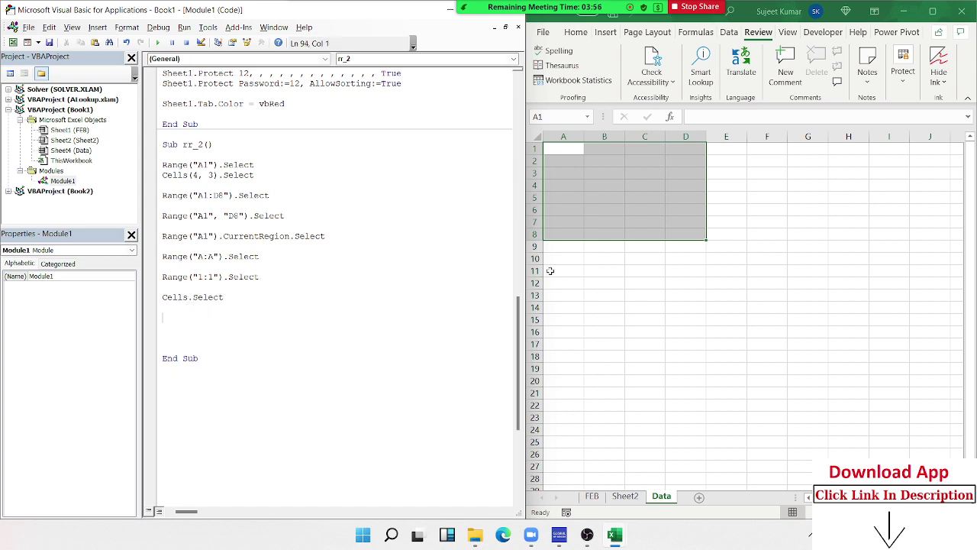
click(537, 136)
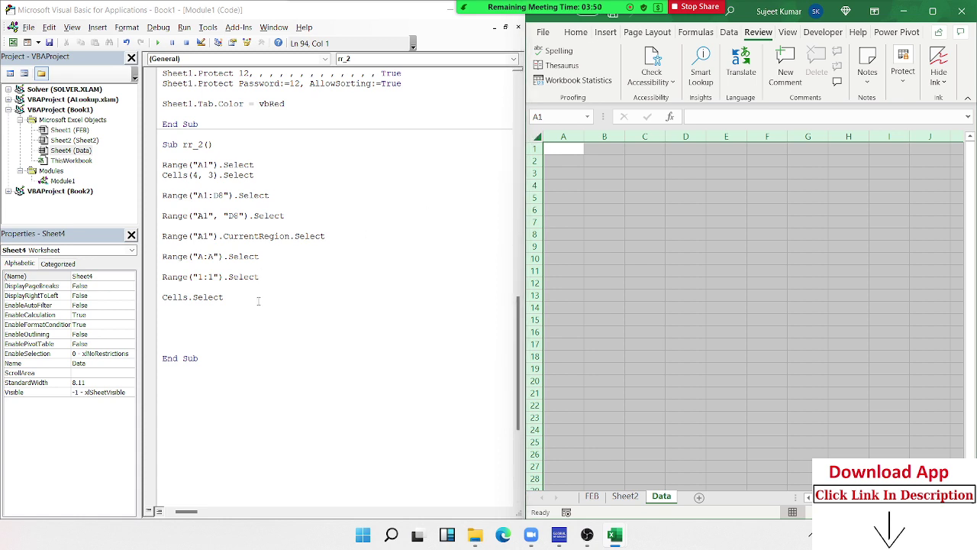
Highlight Select and the :D8 part of the Range("A1:D8") reference in the code
click(260, 176)
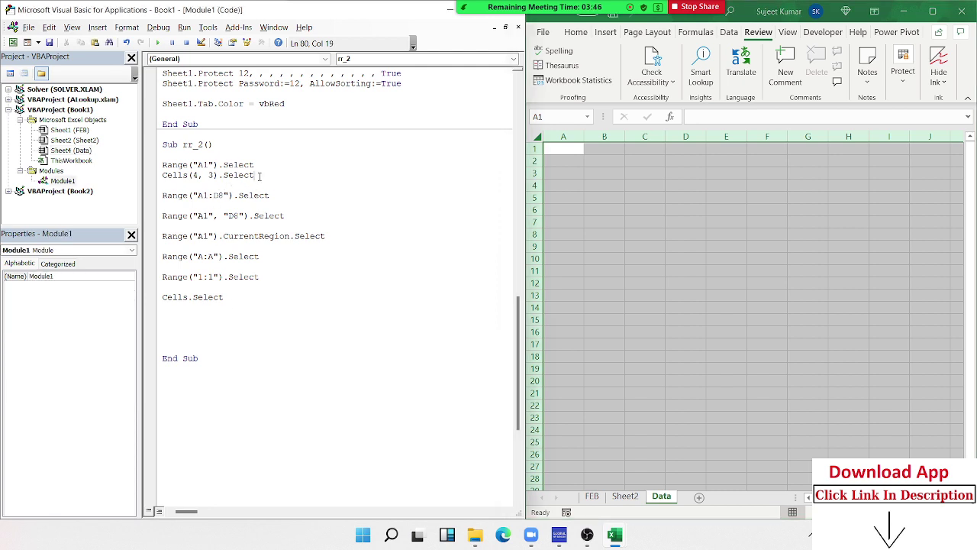
double_click(267, 216)
click(230, 221)
drag(273, 196, 209, 197)
In cell B5, start a SUM over A1:B2, then cancel the formula
click(610, 198)
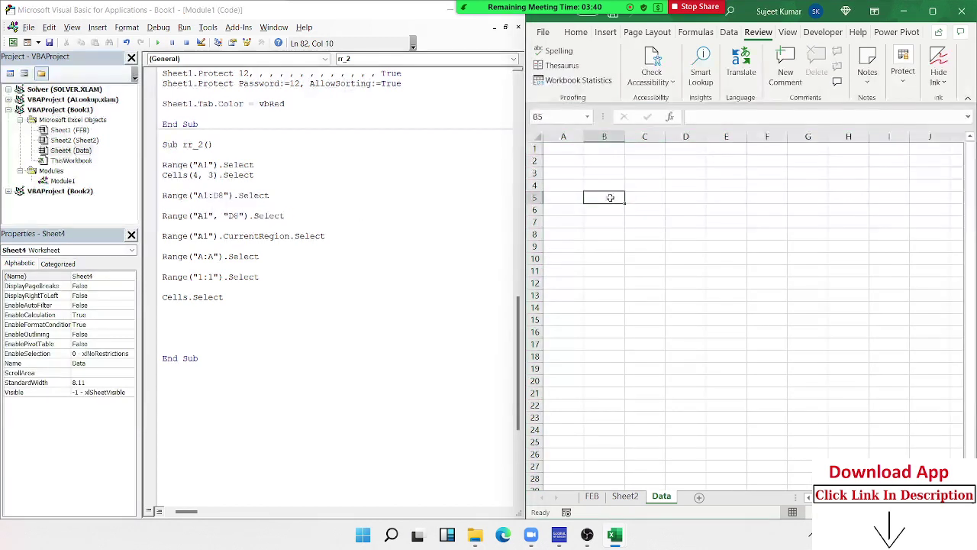
text(=sum)
key(Tab)
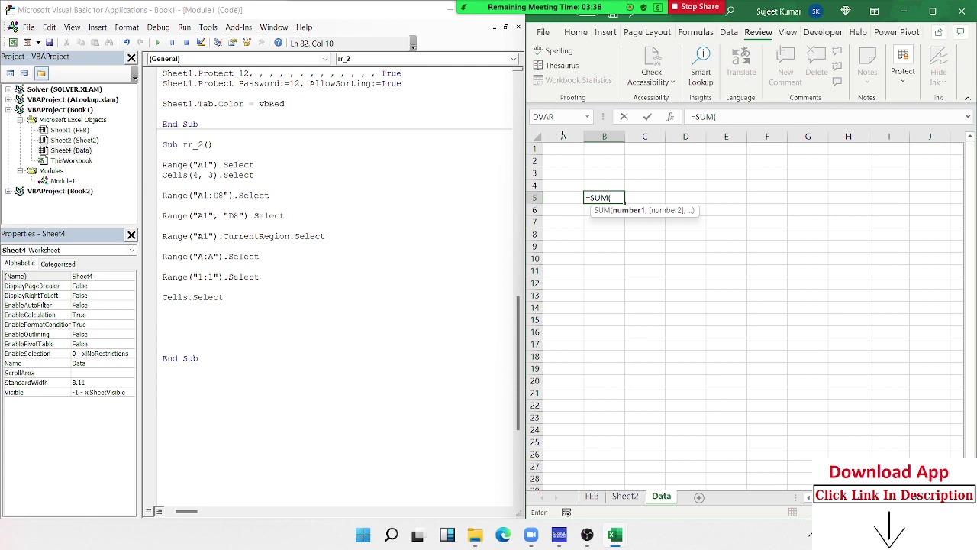
drag(563, 148, 611, 161)
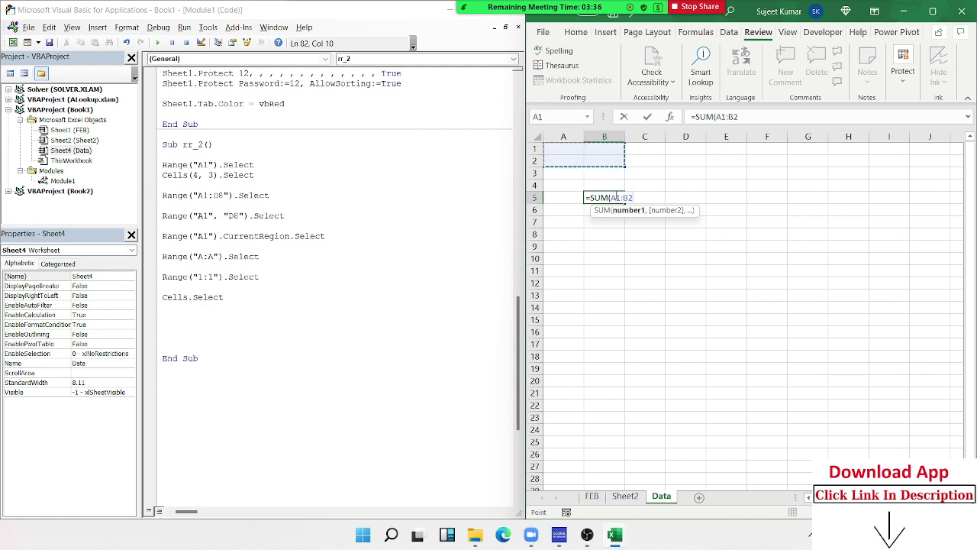
key(Escape)
Compare the A1 and D8 arguments of Range("A1", "D8").Select with the Range("A1:D8").Select line
click(224, 215)
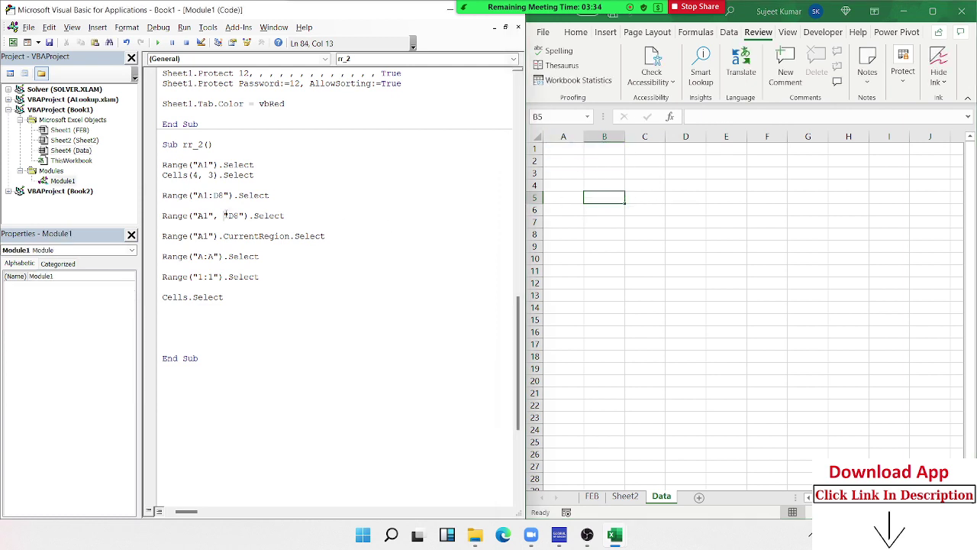
double_click(201, 216)
double_click(233, 217)
drag(163, 217, 287, 217)
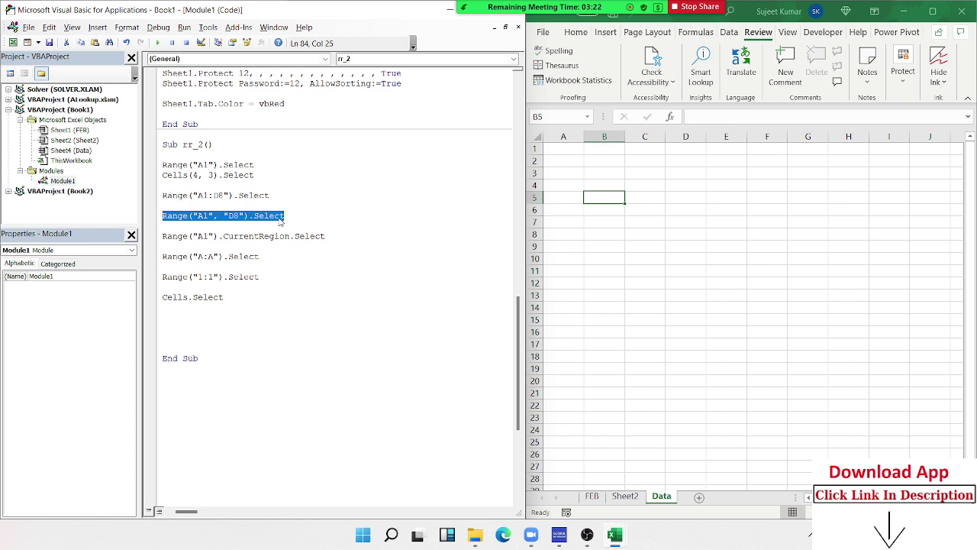
drag(273, 195, 154, 196)
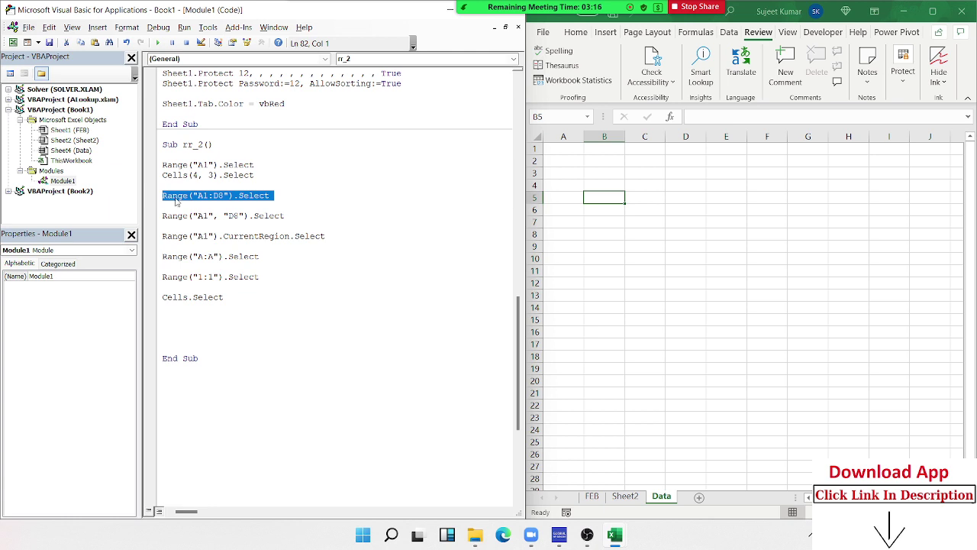
Select A1:D8 on the sheet, then highlight the two-argument range line's arguments in the code
click(564, 144)
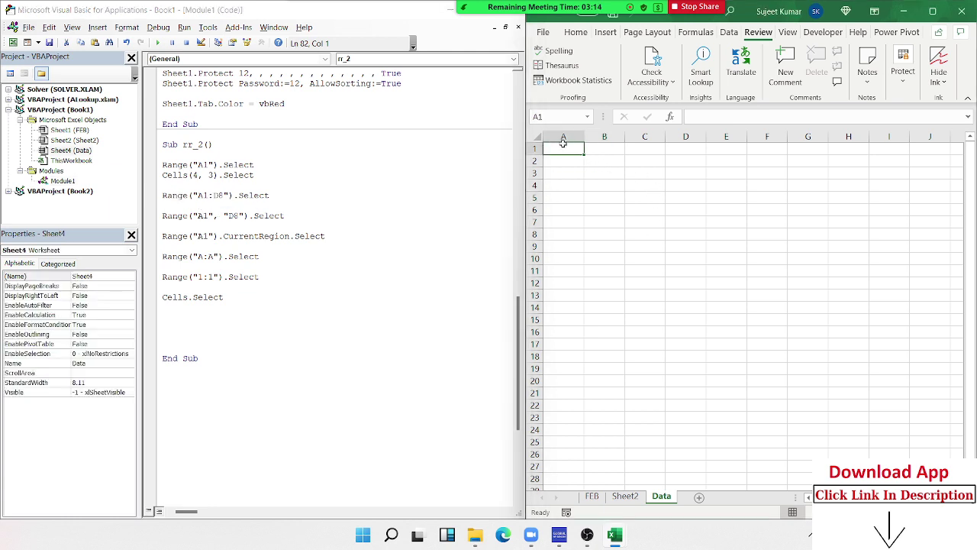
shift+click(688, 235)
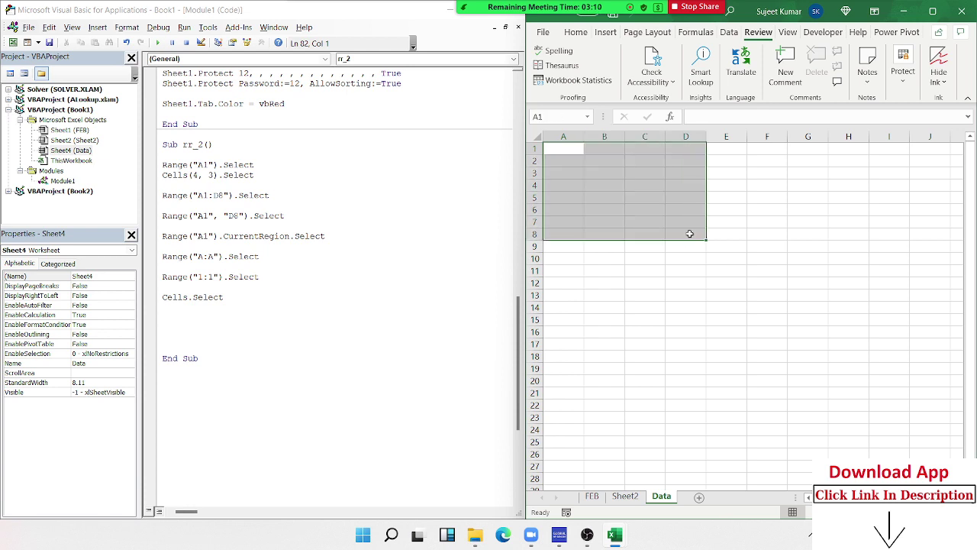
click(309, 210)
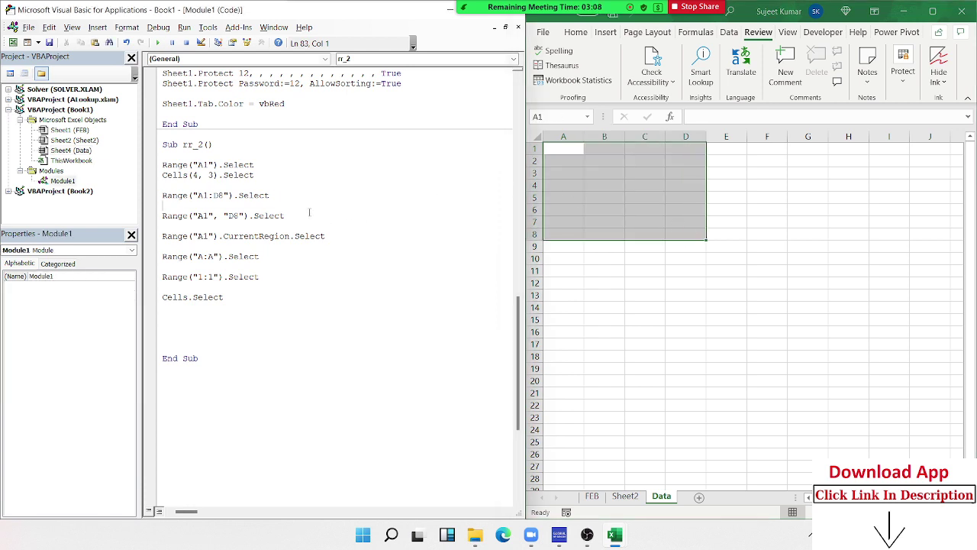
double_click(309, 215)
click(305, 216)
drag(306, 216, 183, 222)
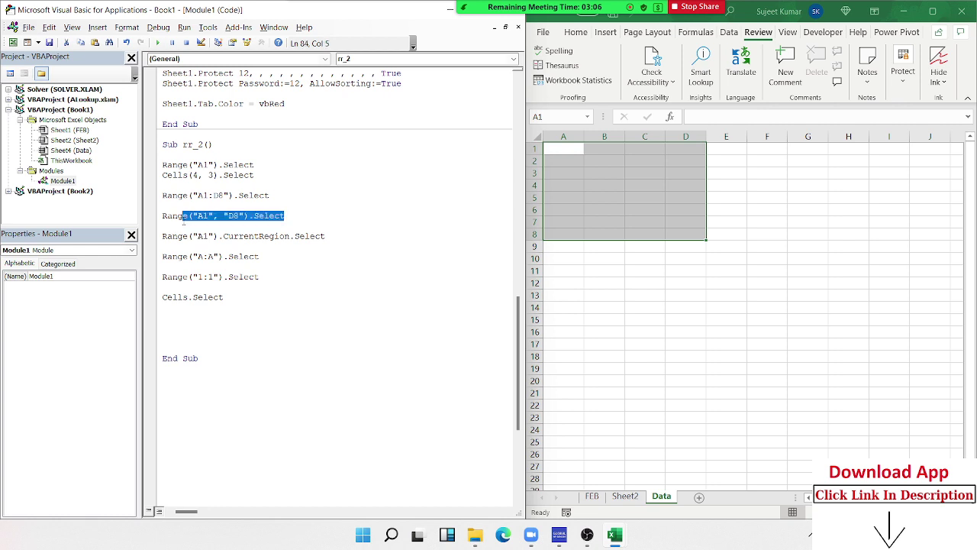
Add Range("A1").Value = "Name" on a new line below Cells.Select
click(183, 312)
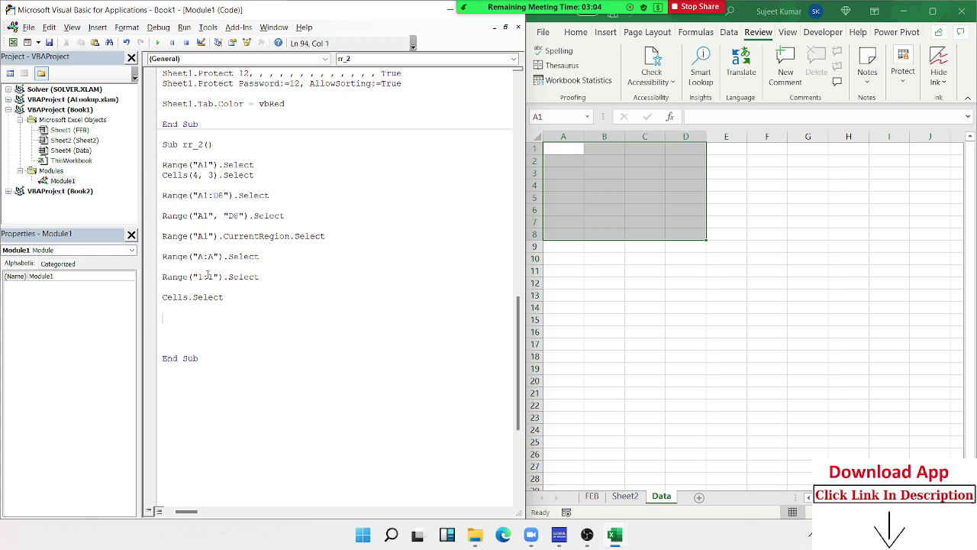
key(Return)
text(range)
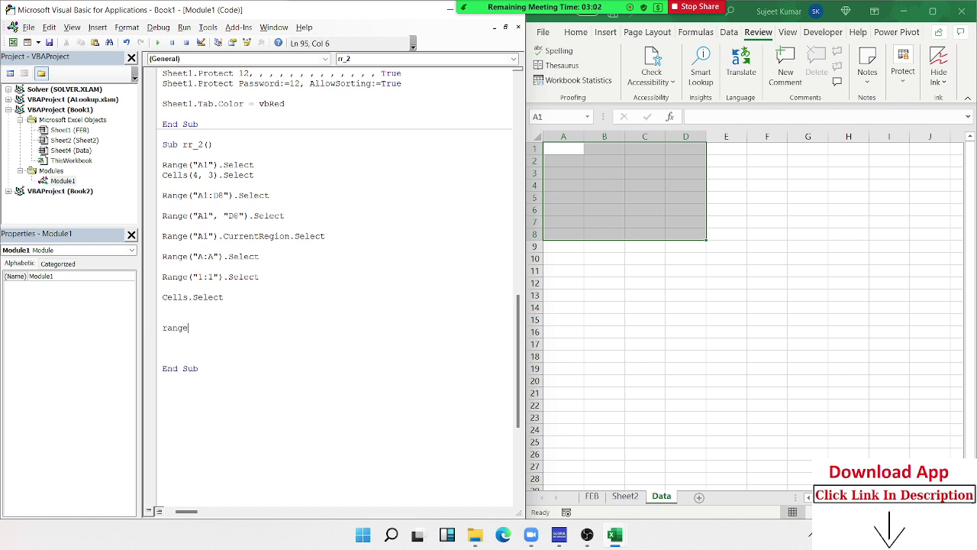
text(("A)
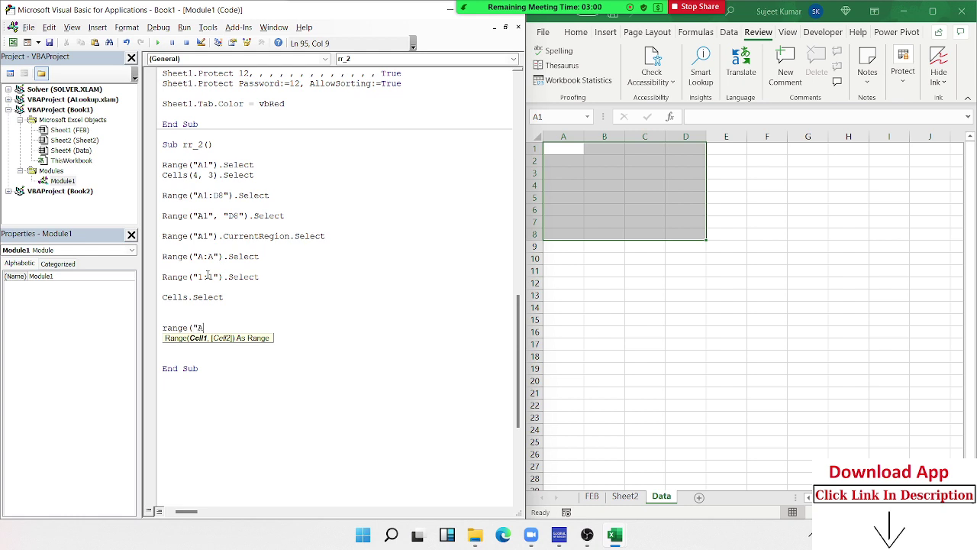
text(1").)
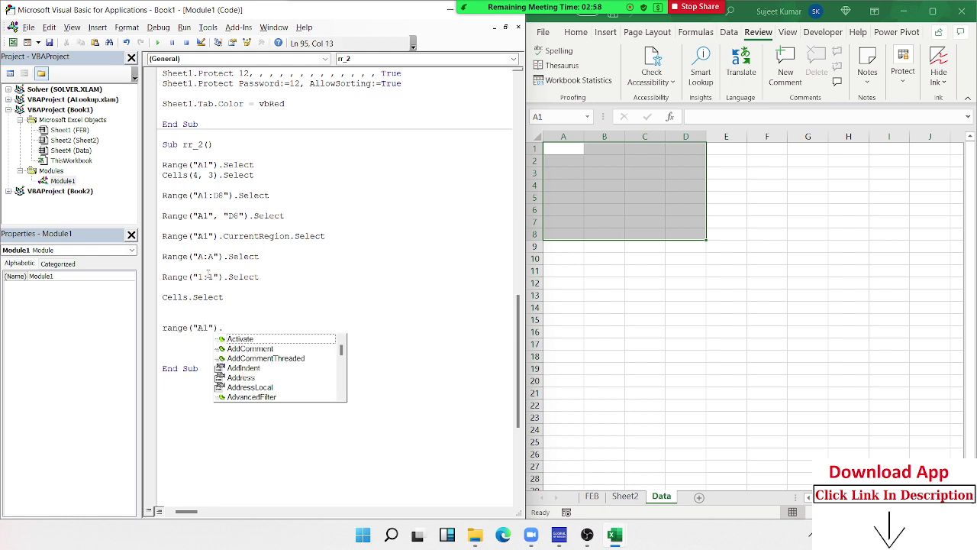
text(Value =)
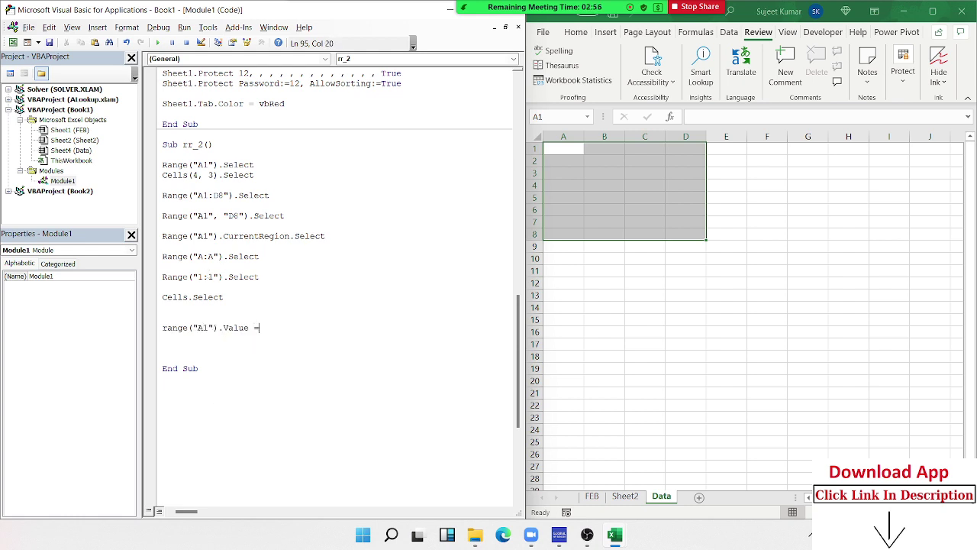
text("Na)
text(me")
key(Return)
key(Return)
key(Return)
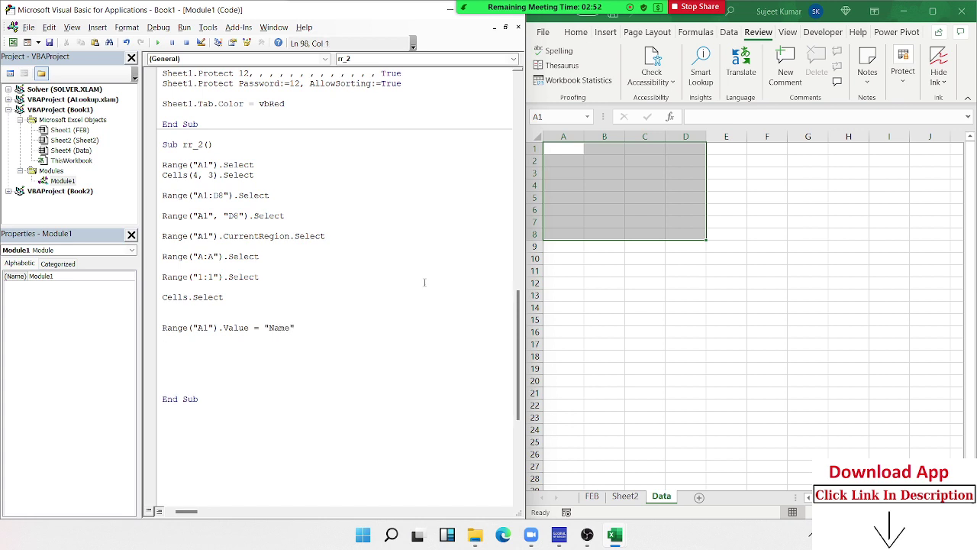
Insert blank lines and add Sheets("Sheet2").Select right under Sub rr_2()
click(157, 176)
click(167, 176)
key(Return)
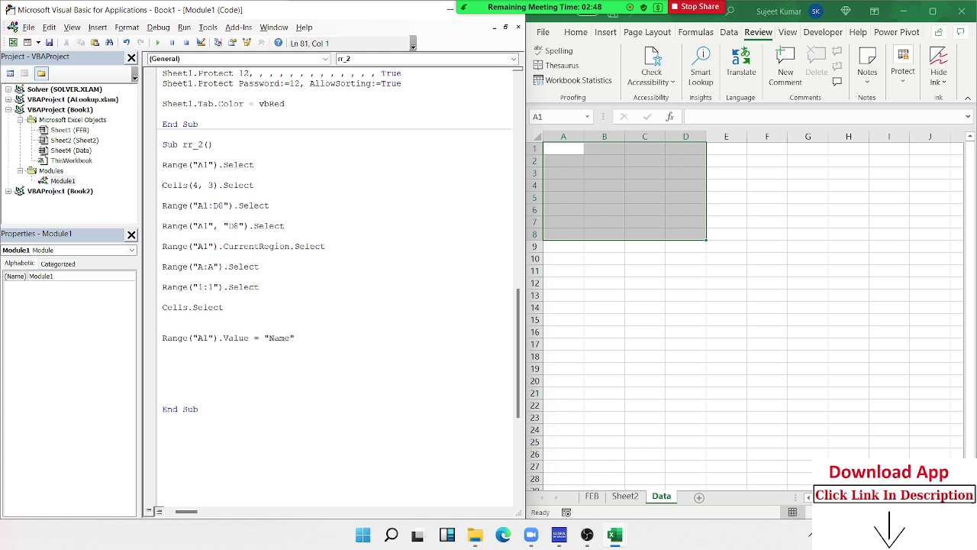
key(Return)
click(168, 155)
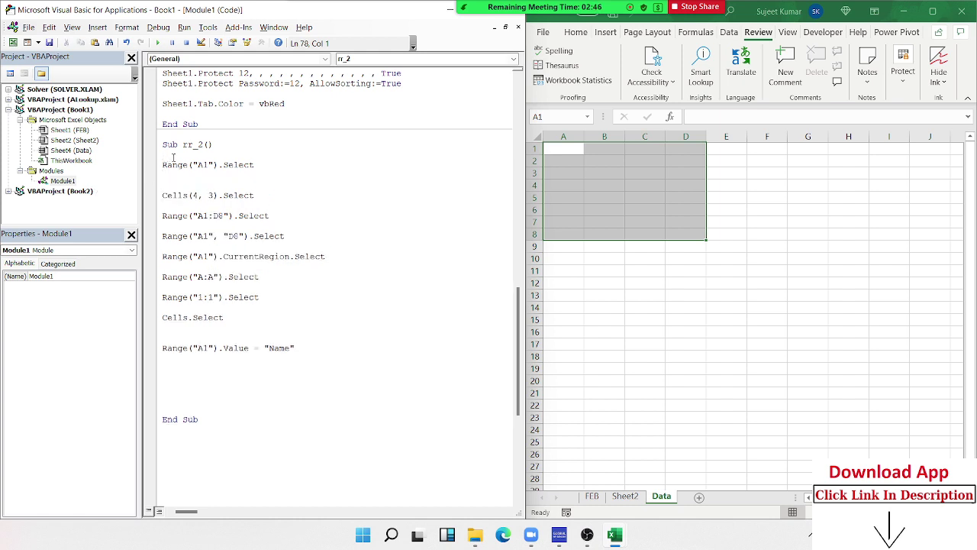
key(Return)
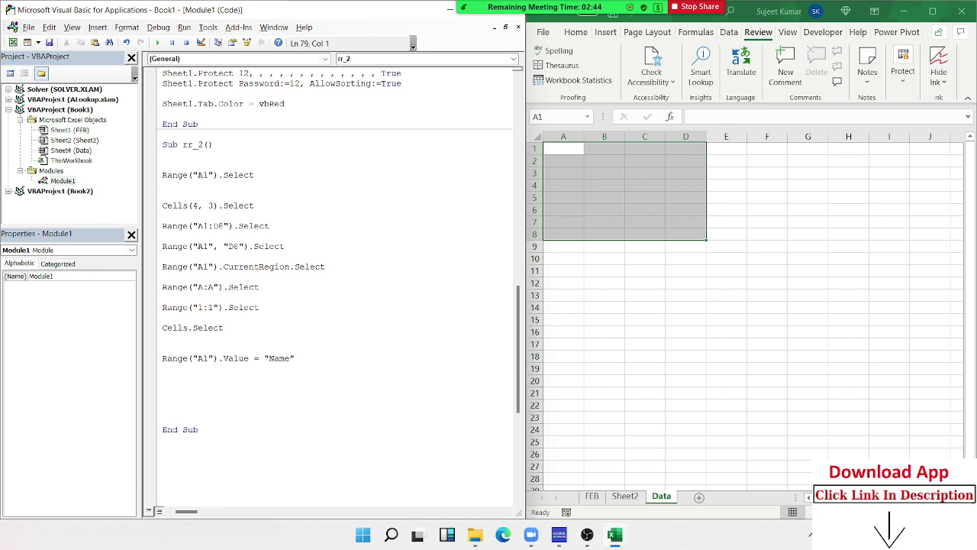
text(sheets()
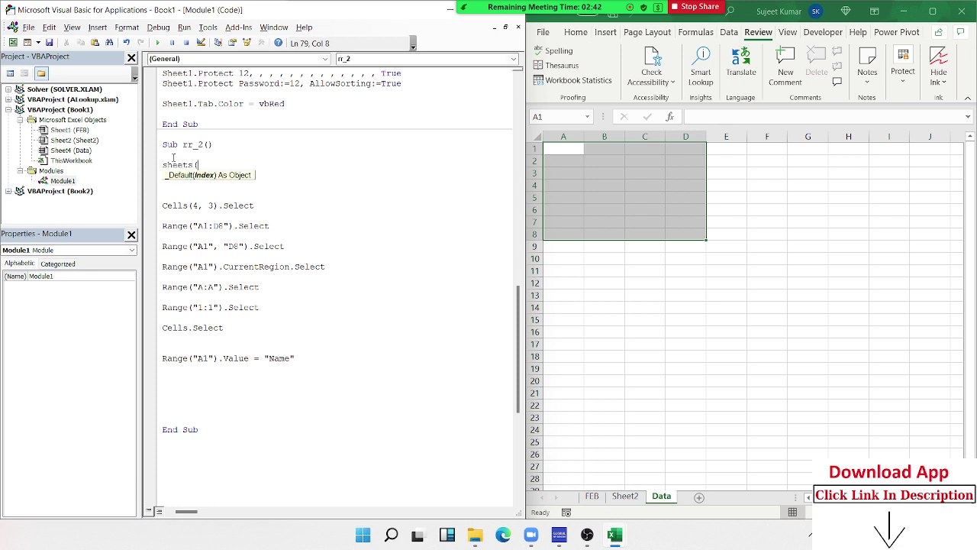
text("S)
text(heet2")
text().sele)
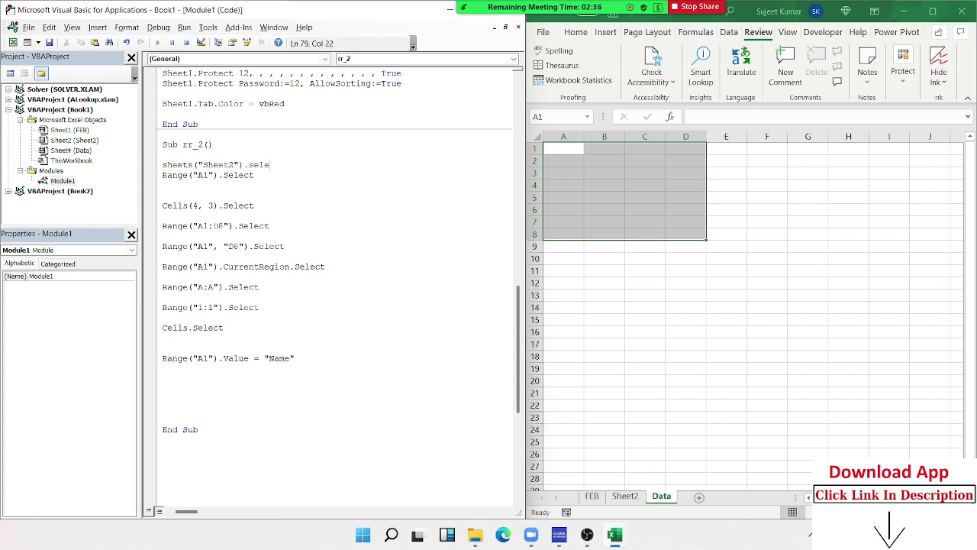
text(ct)
key(Down)
Add Workbooks("Book2.xlsm").Activate on a new line above the Sheet2 selection
key(Up)
key(Home)
key(Return)
key(Up)
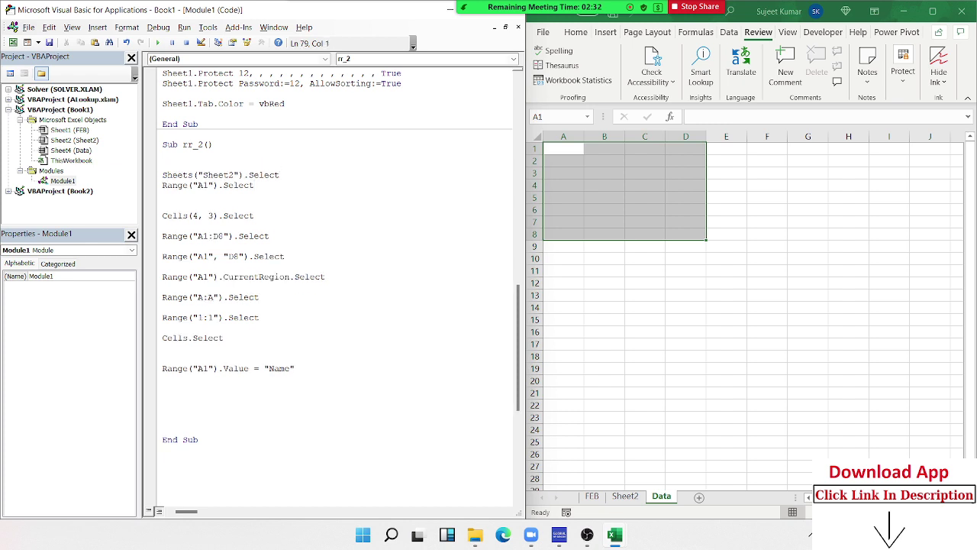
text(wor)
text(kbook)
text(s()
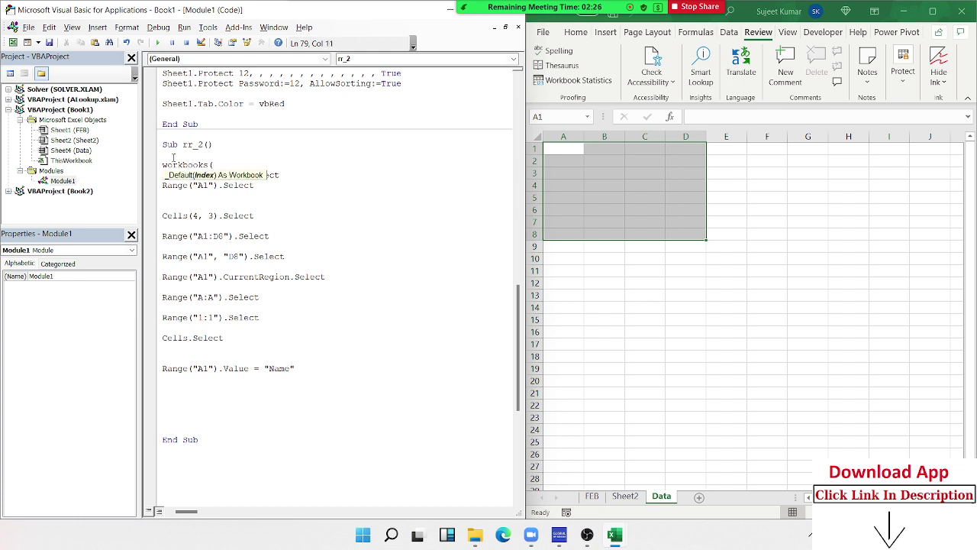
text("Book2)
text(.xlsm")
text().ac)
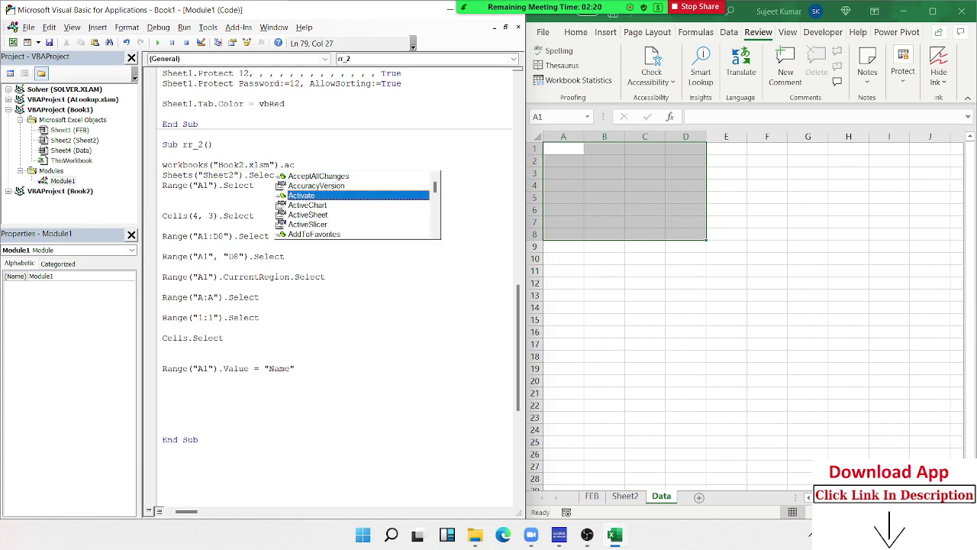
key(Tab)
click(157, 189)
click(186, 204)
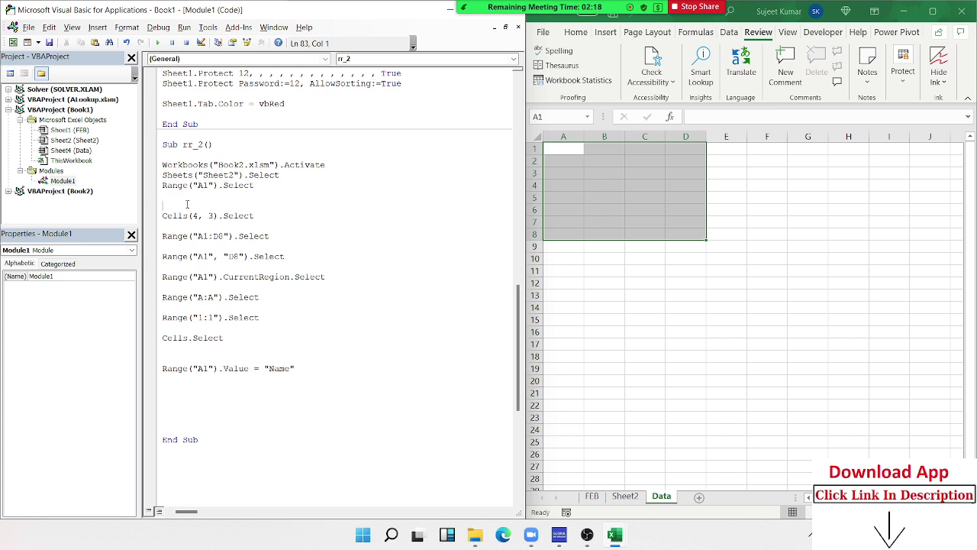
Prefix the Name assignment with Sheets("Sheet2")
scroll(200, 276, down, 2)
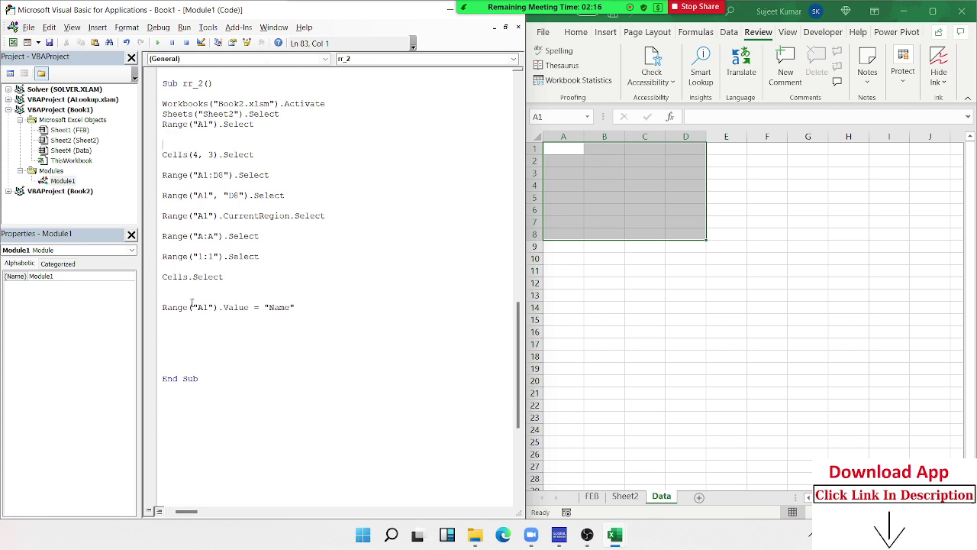
click(162, 307)
key(Return)
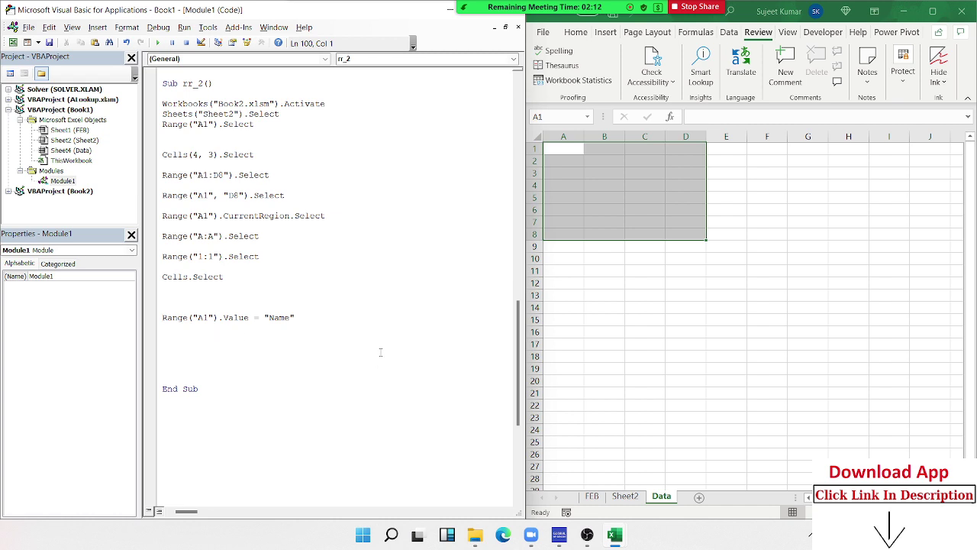
text(sheet)
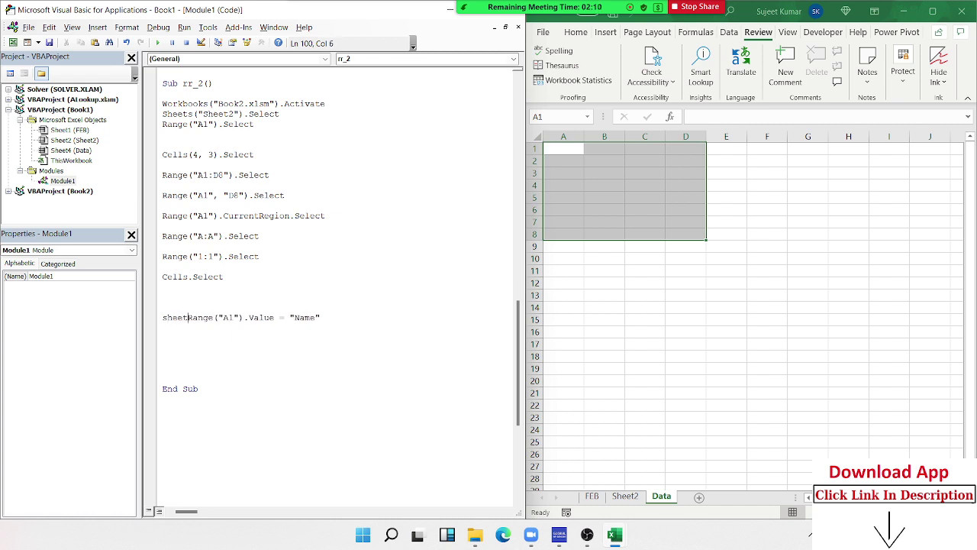
text(s("A)
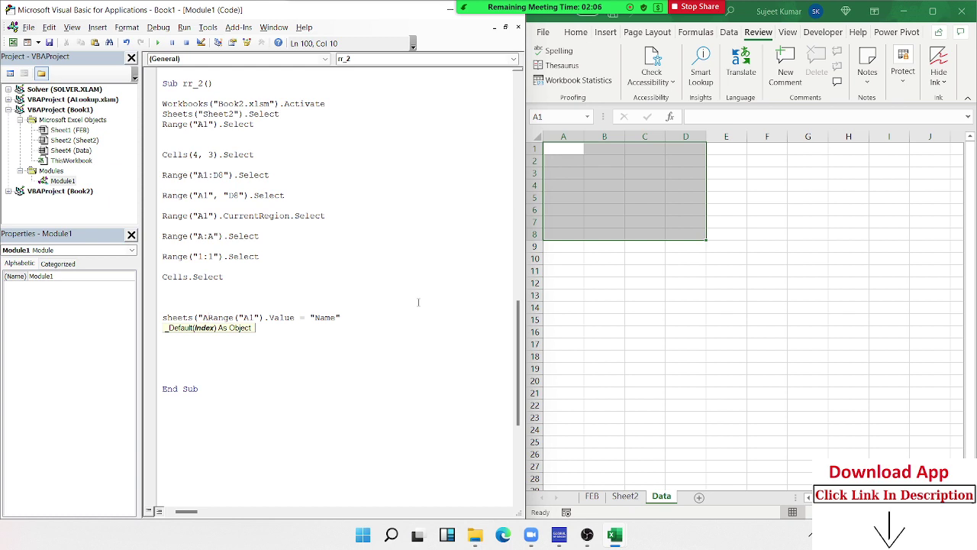
key(BackSpace)
text(Sheet)
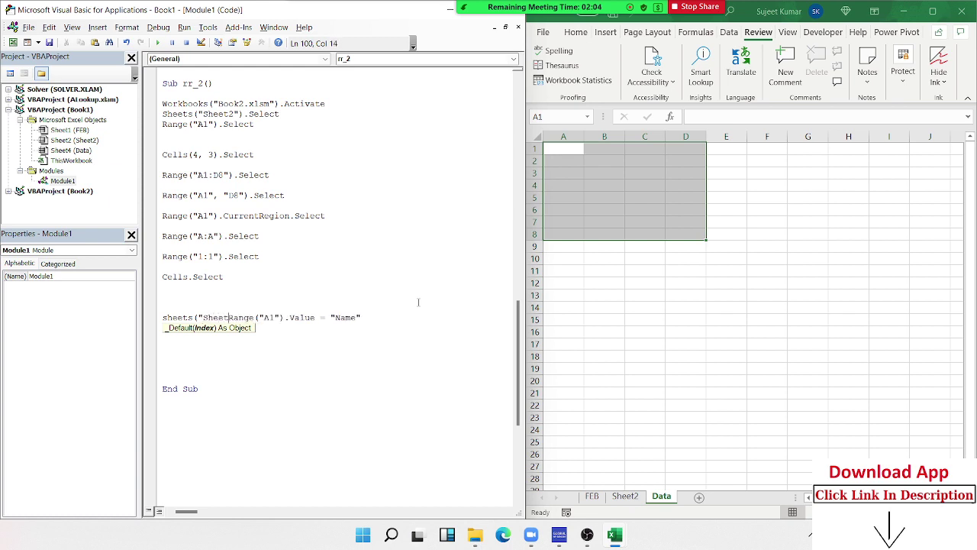
text(2").)
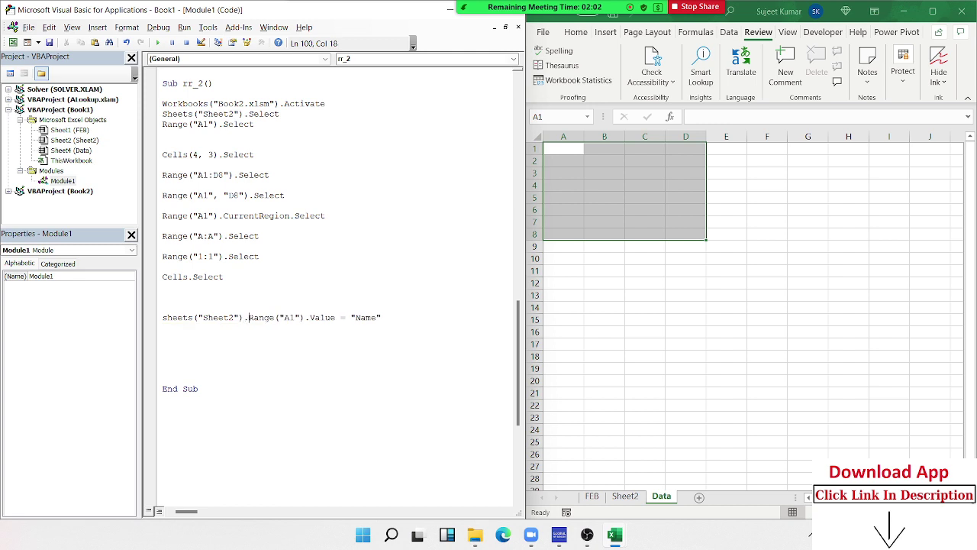
click(398, 349)
Copy Workbooks("Book2.xlsm"). from the top line and paste it before Sheets("Sheet2")
mouse_move(282, 103)
mouse_down()
mouse_move(163, 92)
mouse_move(150, 102)
mouse_up()
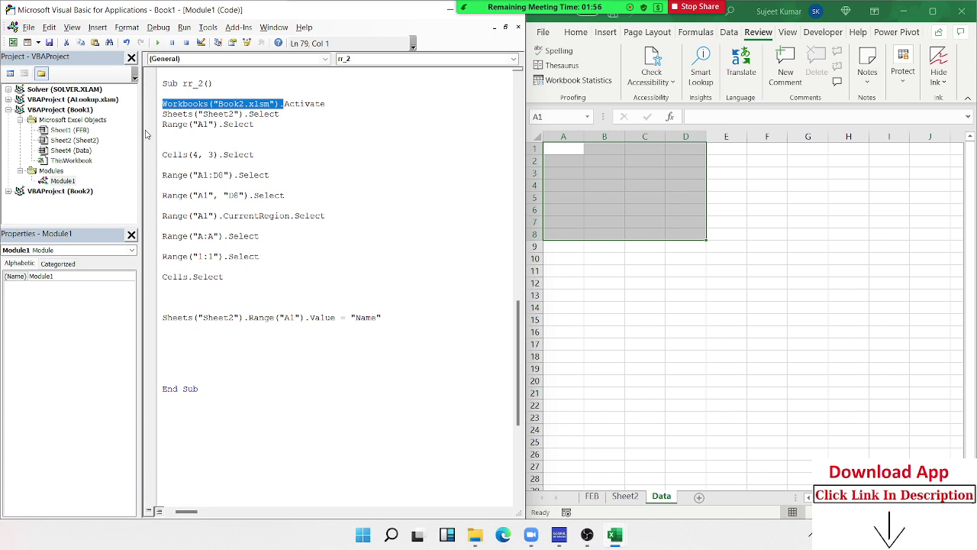
key(ctrl+c)
click(162, 317)
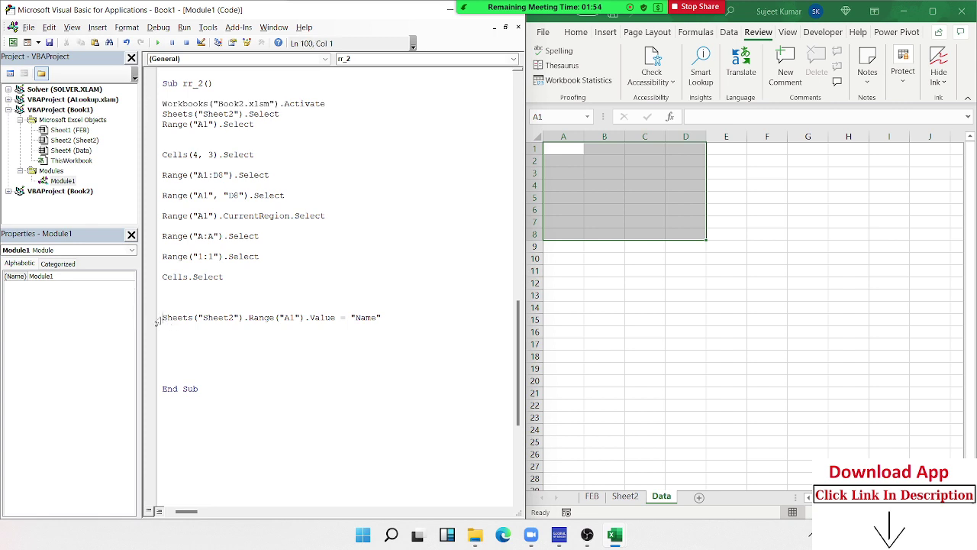
key(ctrl+v)
click(226, 364)
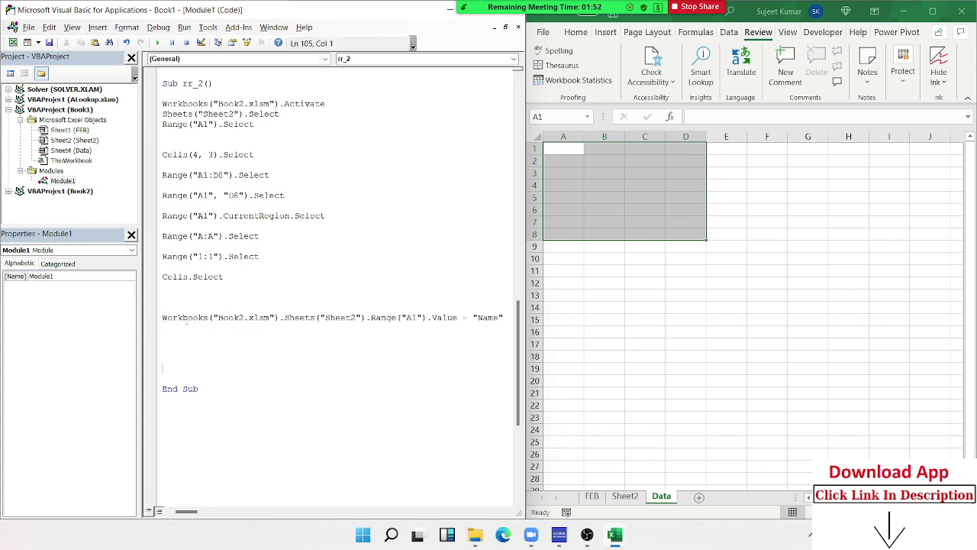
Highlight the qualified chain's parts in turn: Book2, Sheet2, A1 and Name
drag(163, 317, 463, 317)
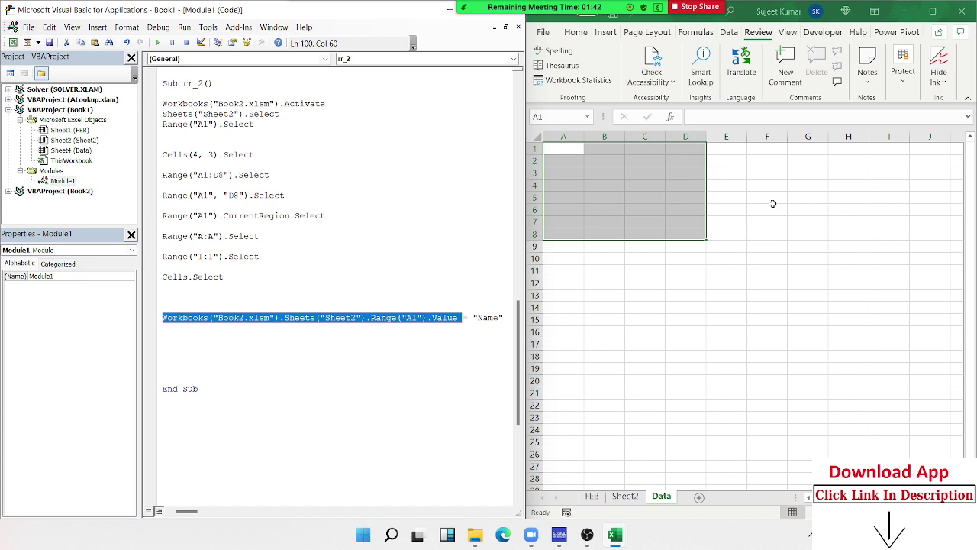
click(204, 346)
double_click(229, 318)
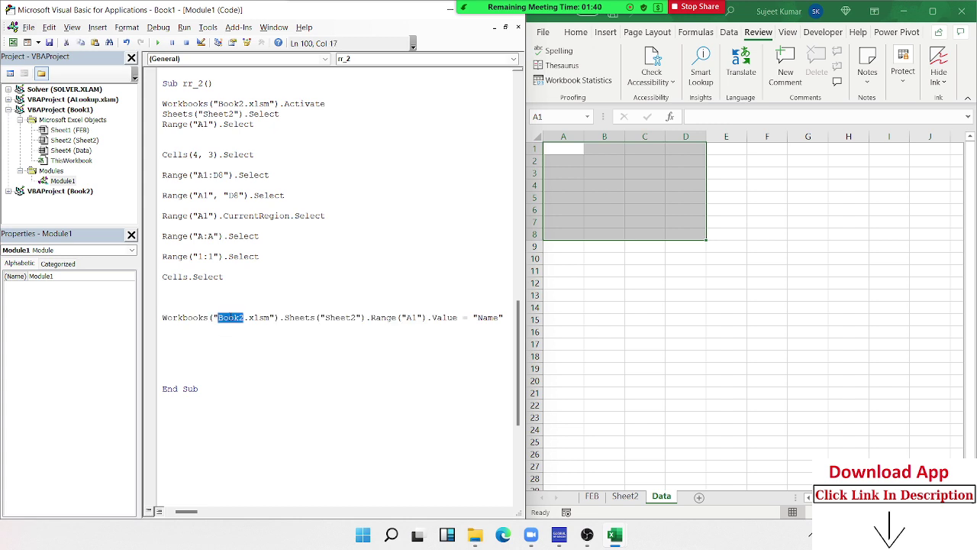
click(230, 338)
click(239, 317)
double_click(239, 316)
click(239, 317)
double_click(337, 316)
double_click(412, 316)
double_click(486, 317)
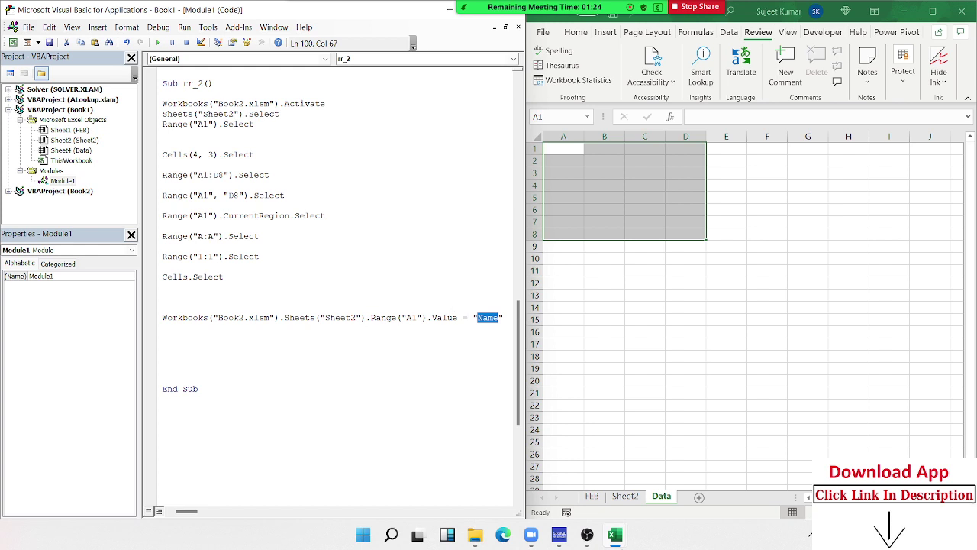
Highlight the whole fully qualified assignment line, then move to the empty line below
mouse_move(615, 534)
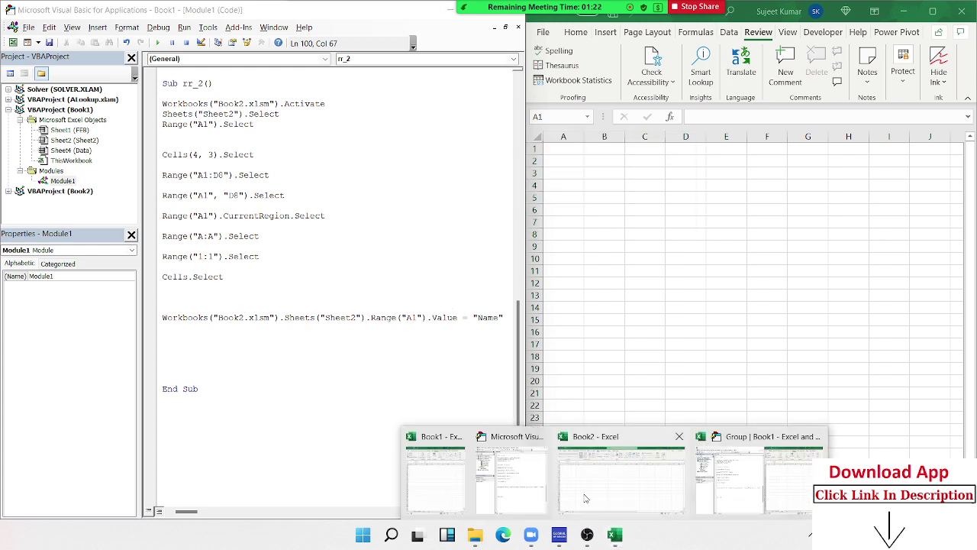
click(305, 358)
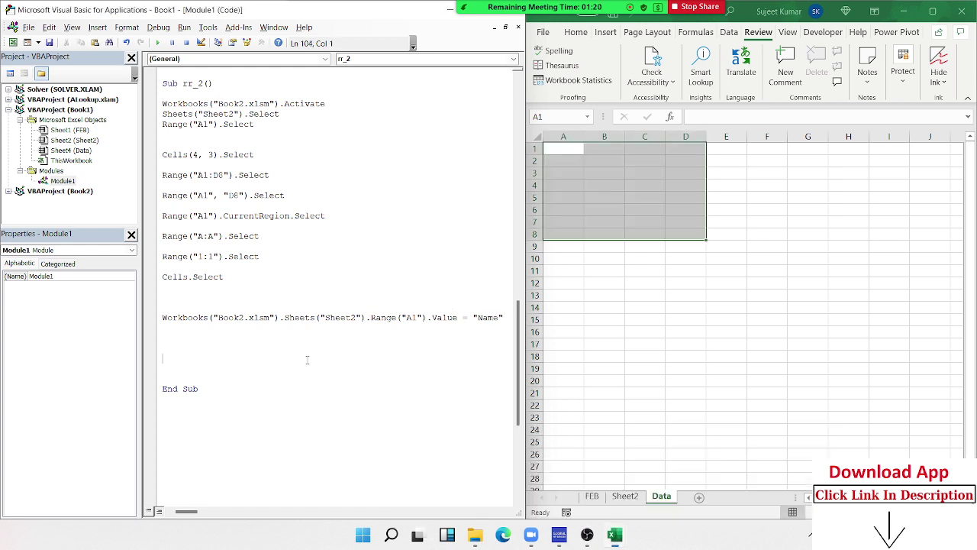
click(168, 317)
drag(162, 317, 178, 328)
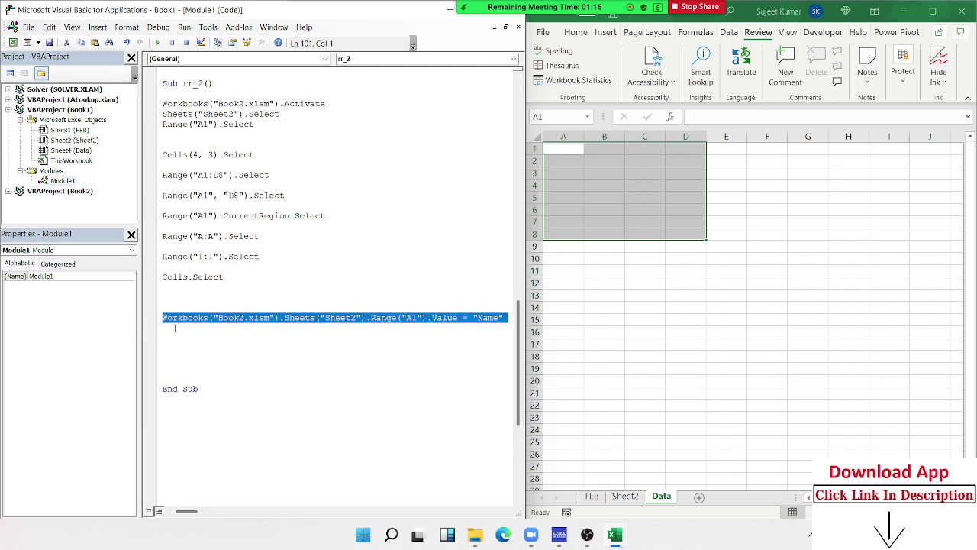
click(182, 337)
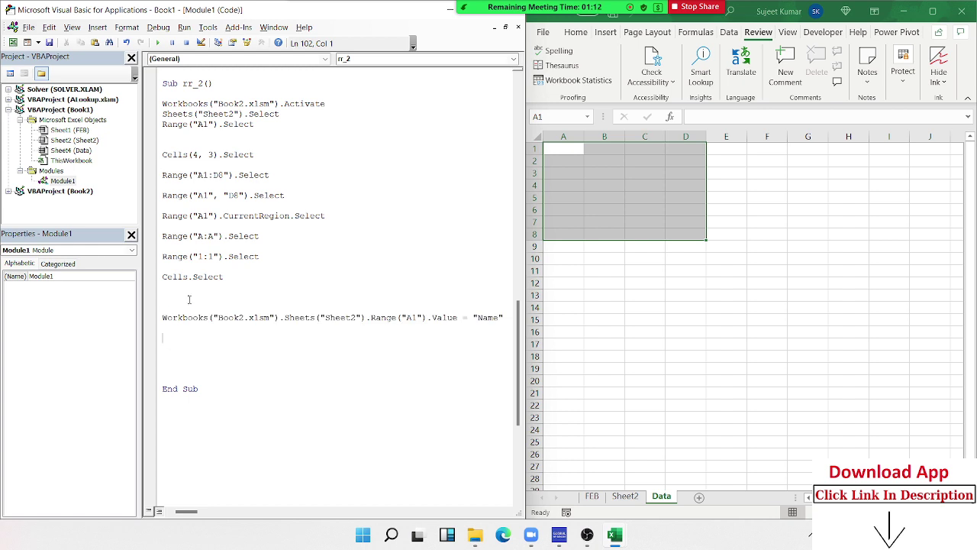
click(204, 344)
End the current Zoom meeting for everyone
mouse_move(894, 26)
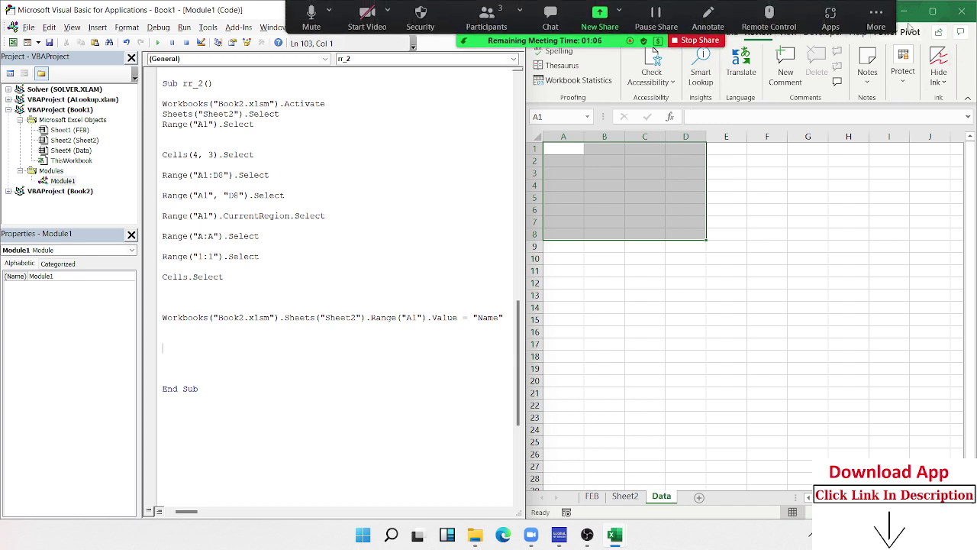
click(876, 18)
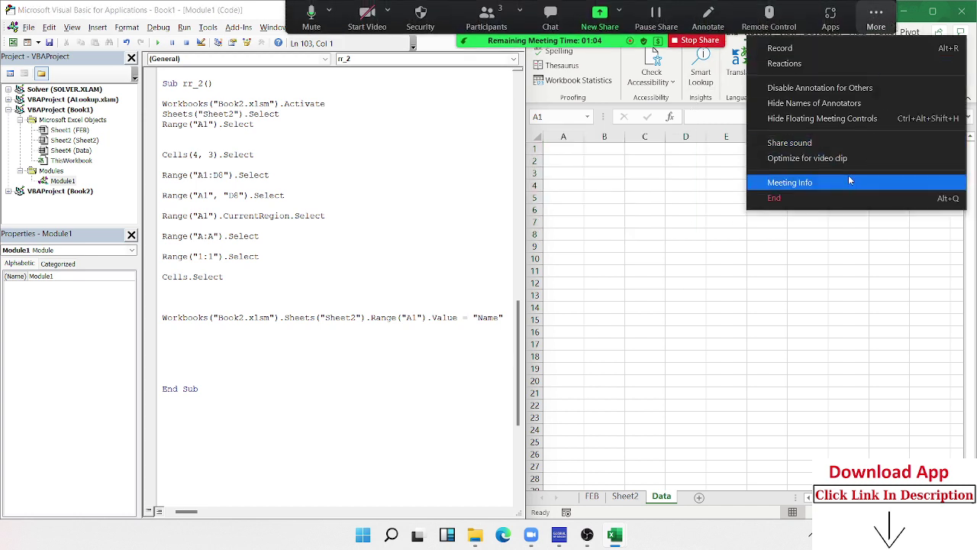
click(830, 198)
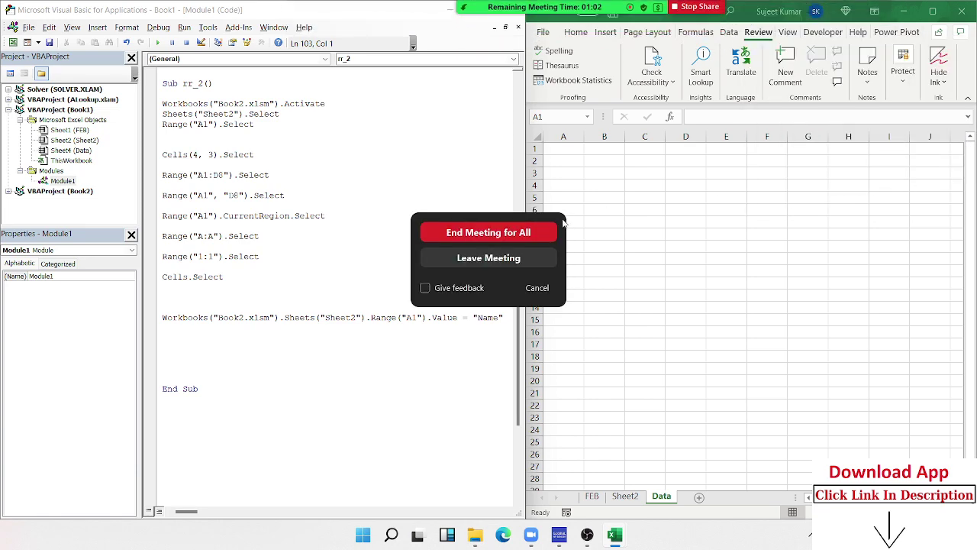
click(544, 232)
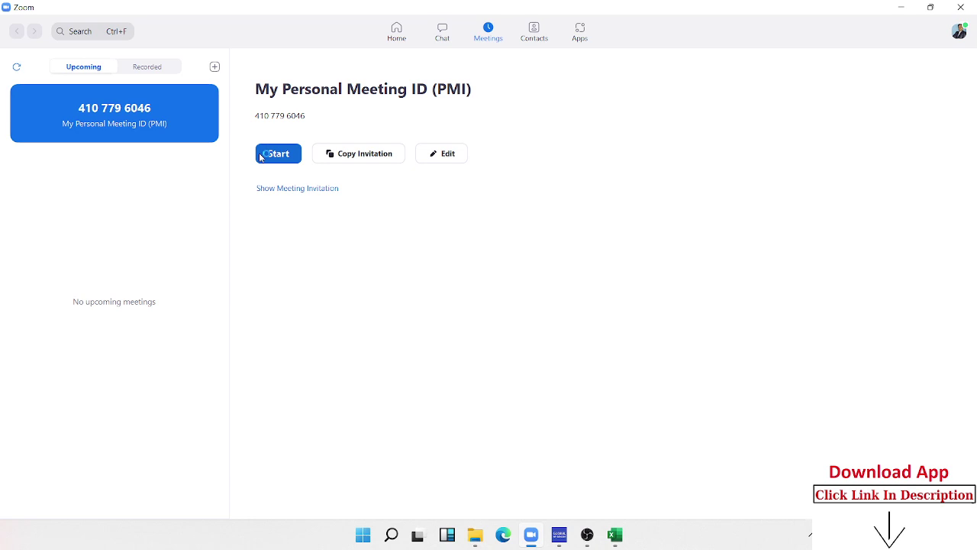
Restart the personal meeting full screen and begin screen sharing
click(263, 156)
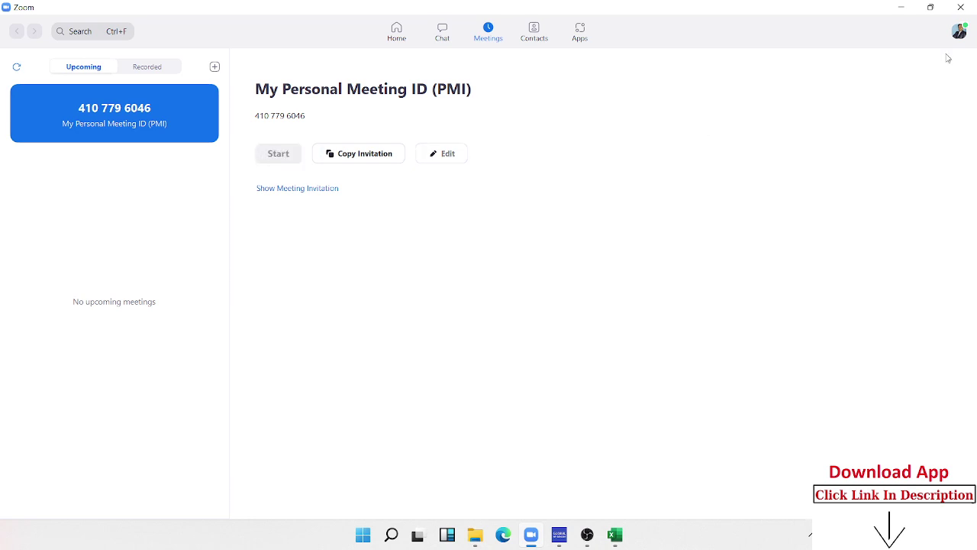
click(900, 12)
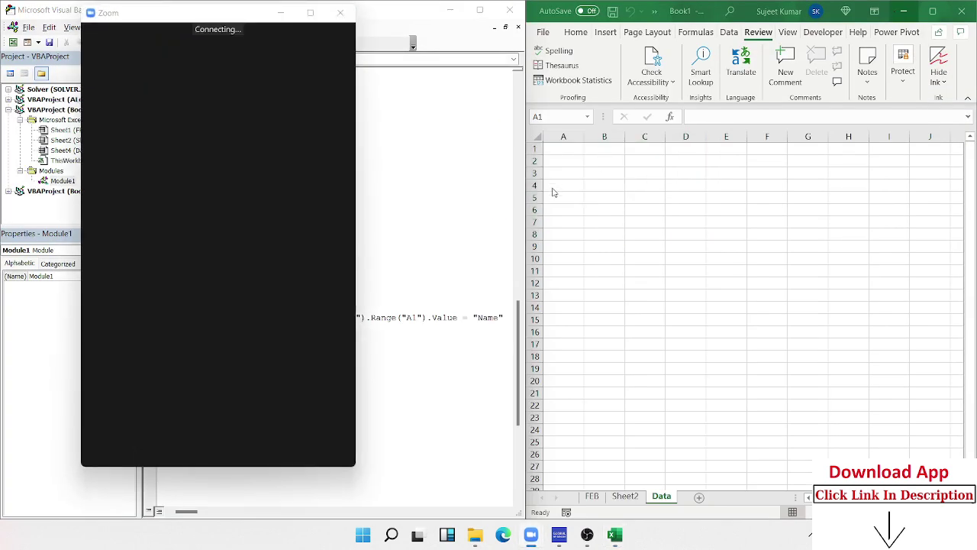
click(310, 13)
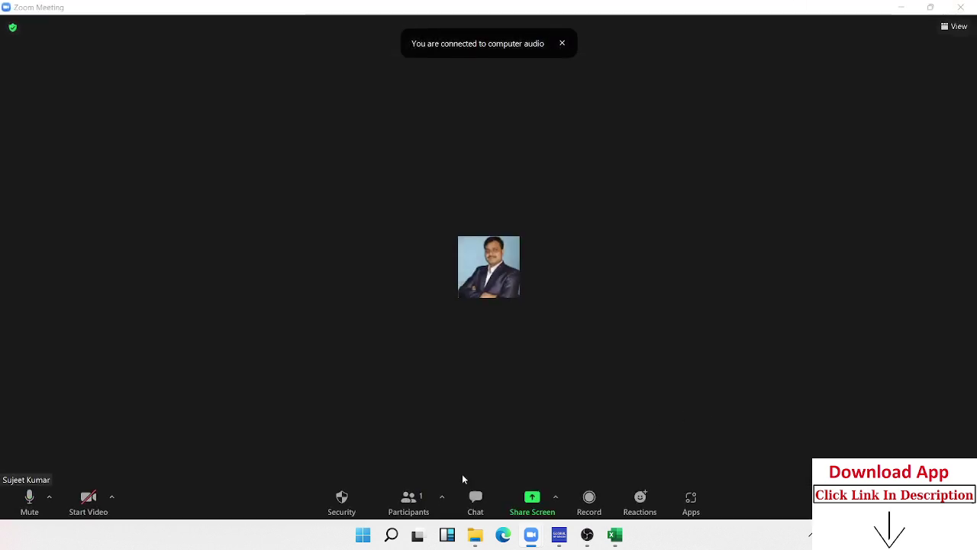
click(416, 500)
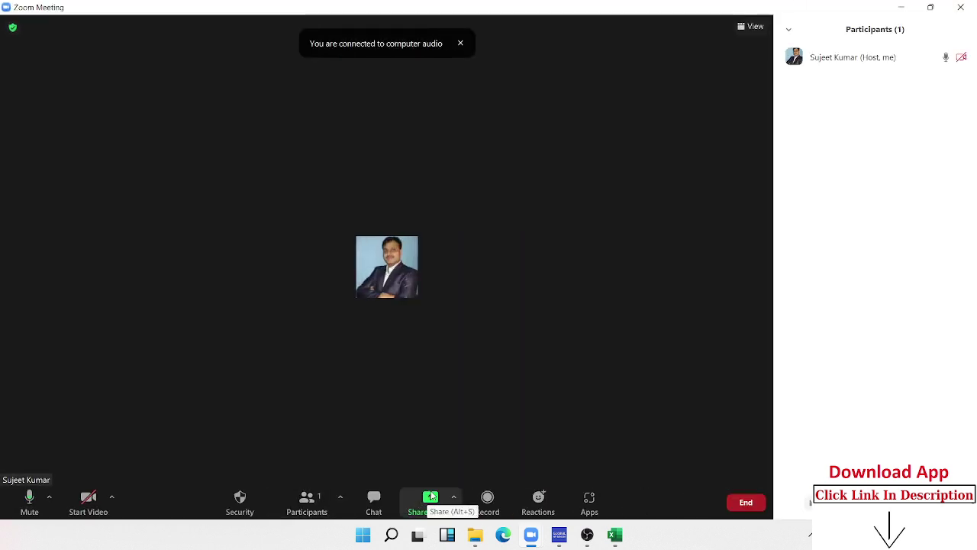
click(430, 498)
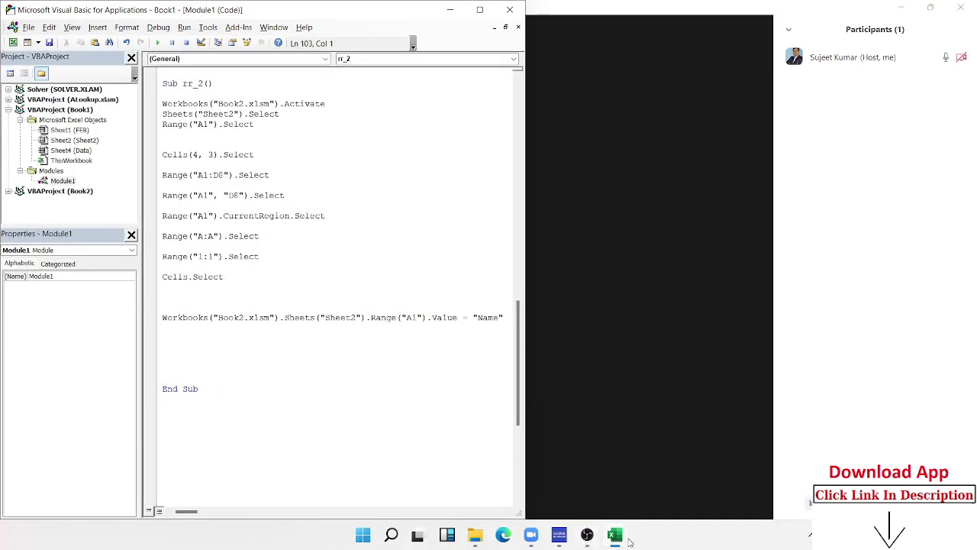
Switch back through the Module1 code and OBS to the Zoom meeting window
mouse_move(615, 535)
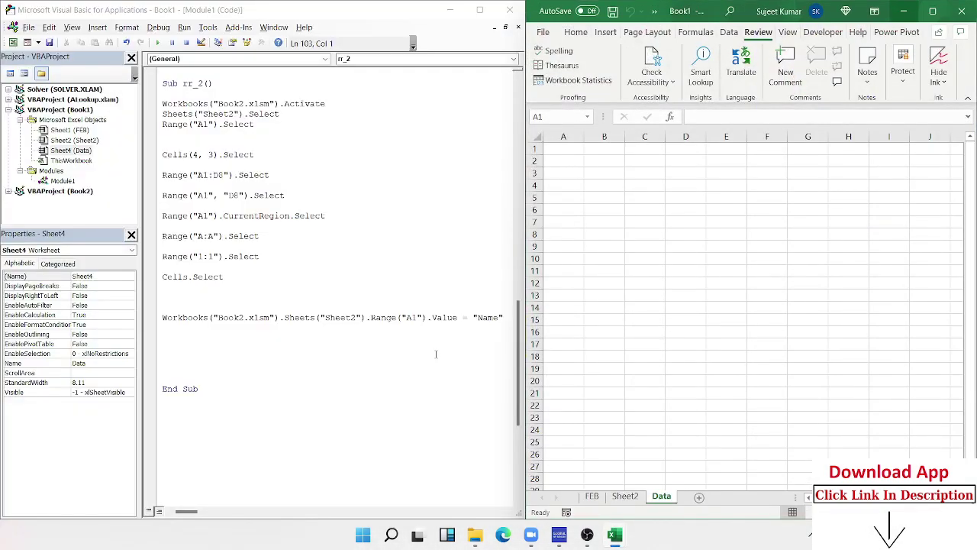
click(420, 358)
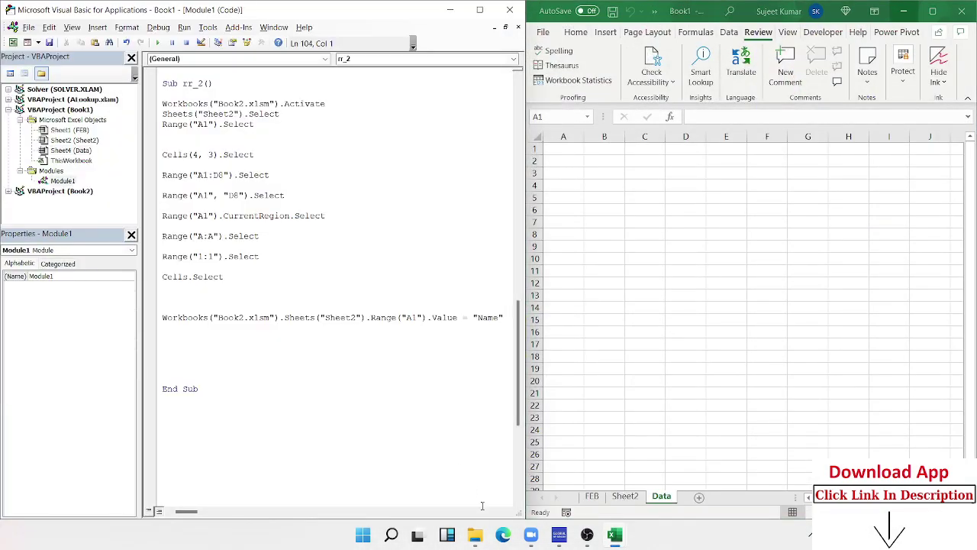
click(586, 534)
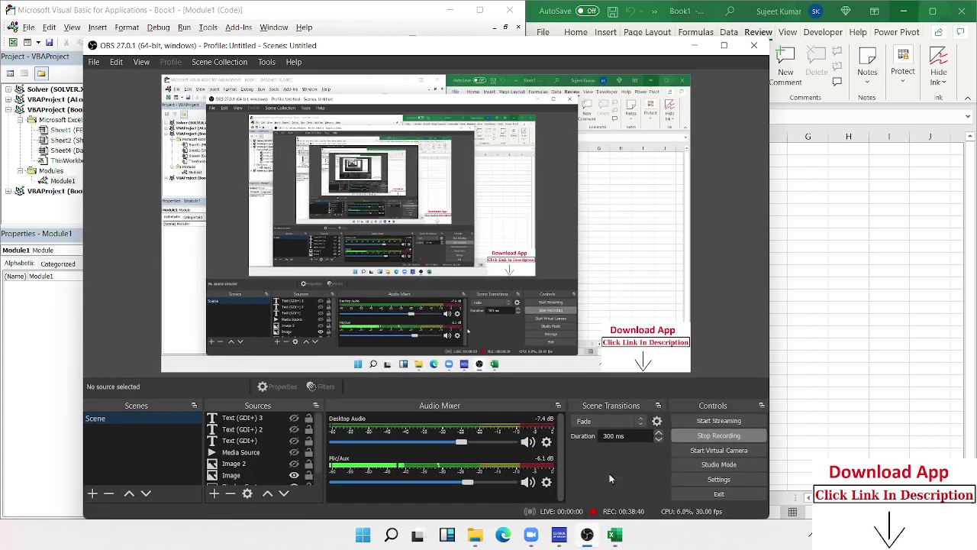
mouse_move(551, 543)
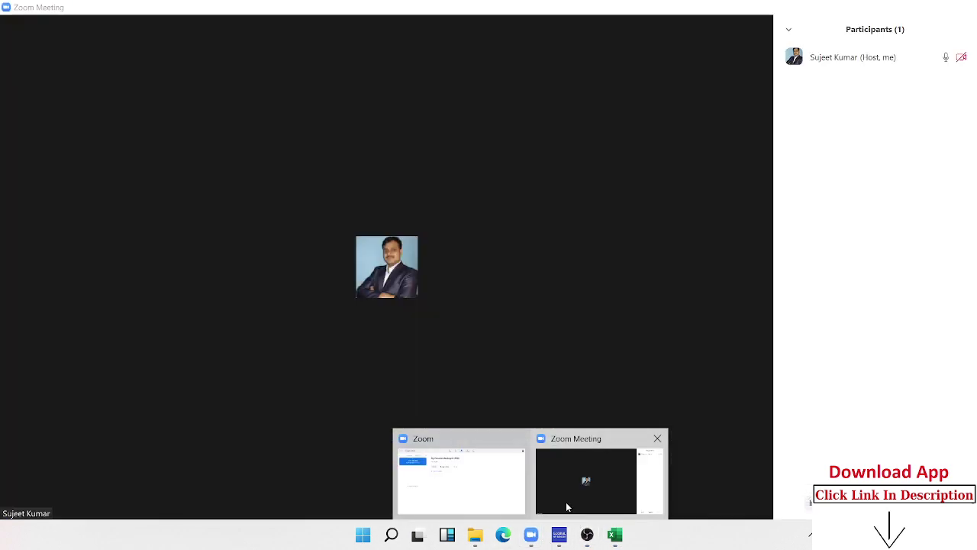
click(567, 506)
Share the entire screen, admit the waiting participant, and return to the VBA editor
click(431, 500)
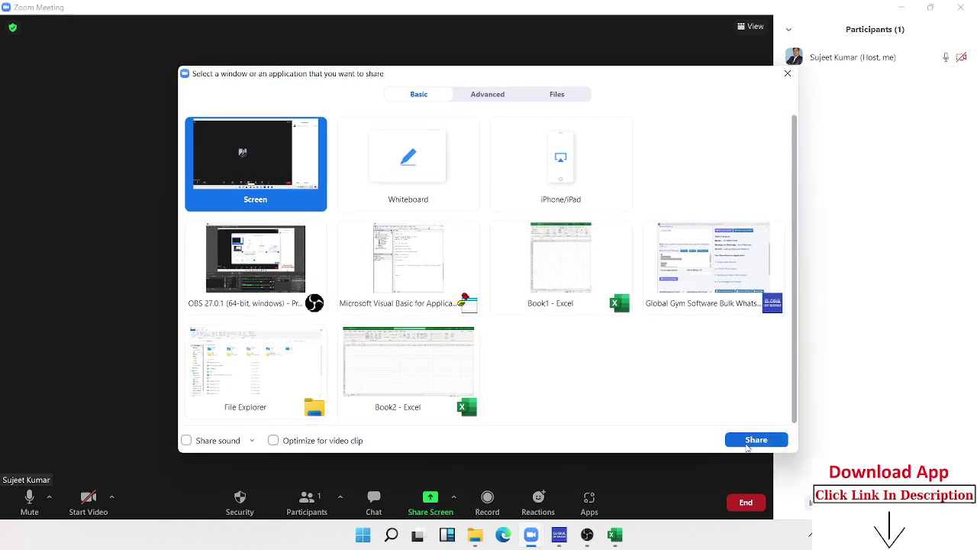
click(755, 440)
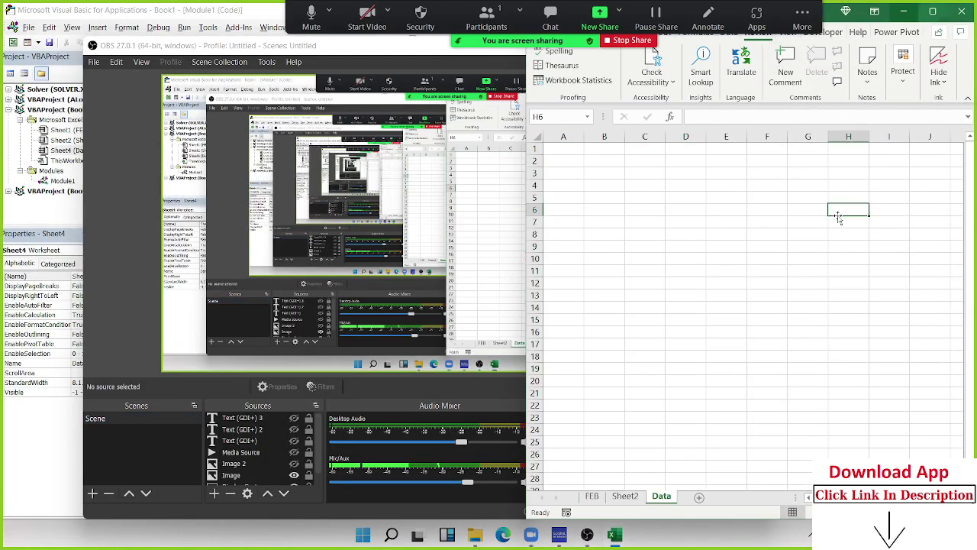
click(527, 73)
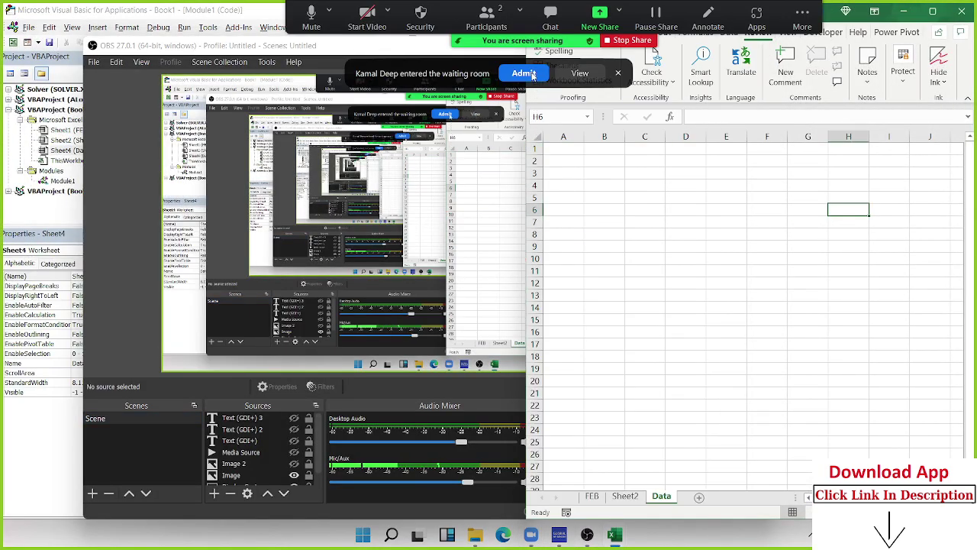
click(653, 233)
key(alt+F11)
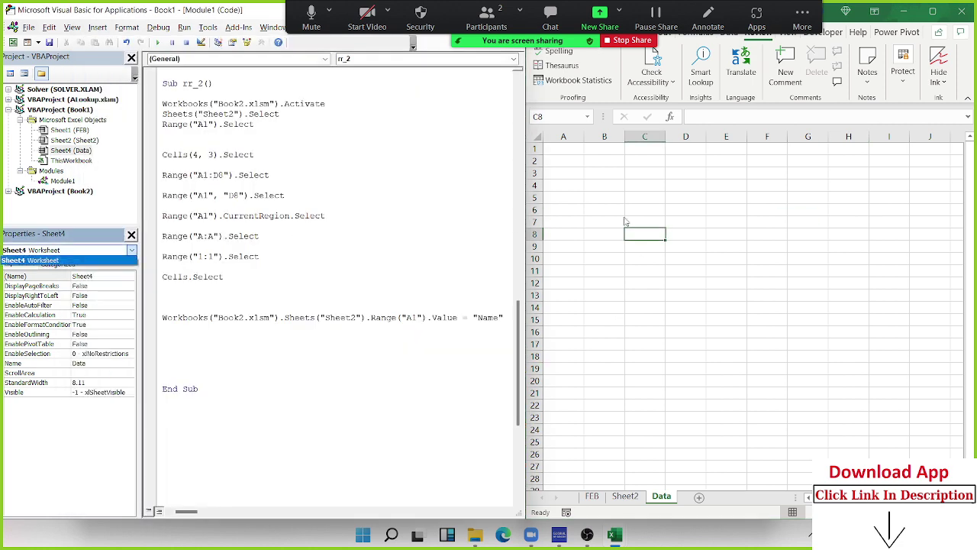
Admit the lobby participant from the Participants list, check their options, and close the list
click(491, 10)
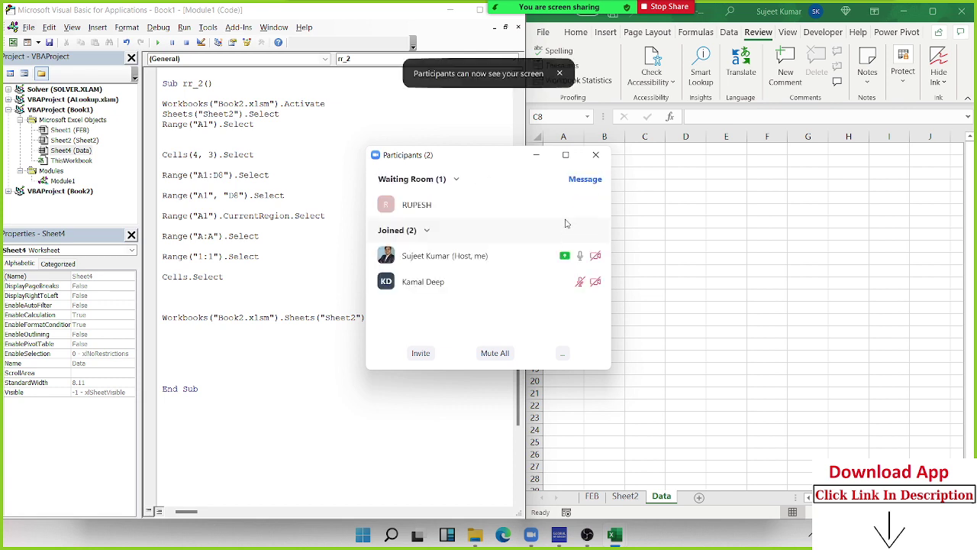
click(536, 204)
click(580, 281)
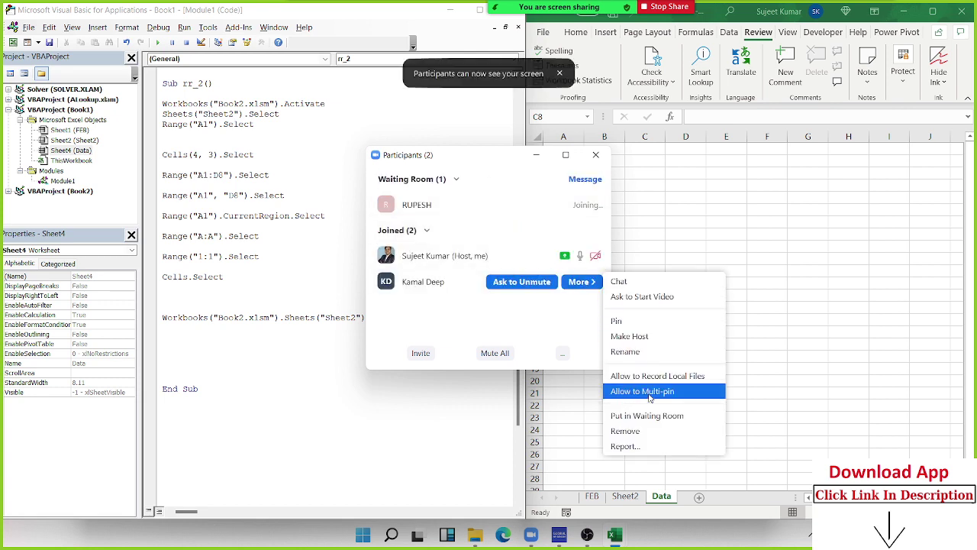
click(651, 379)
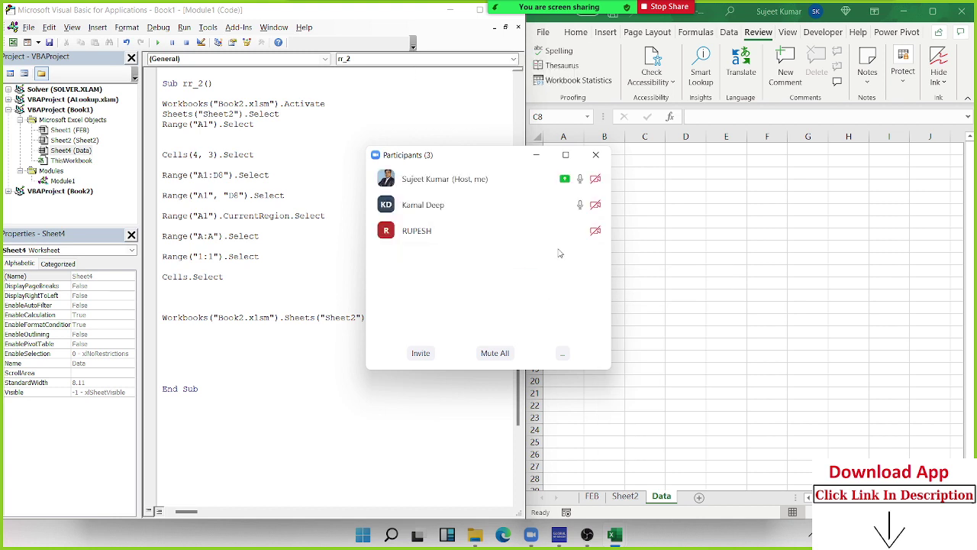
click(582, 229)
click(657, 323)
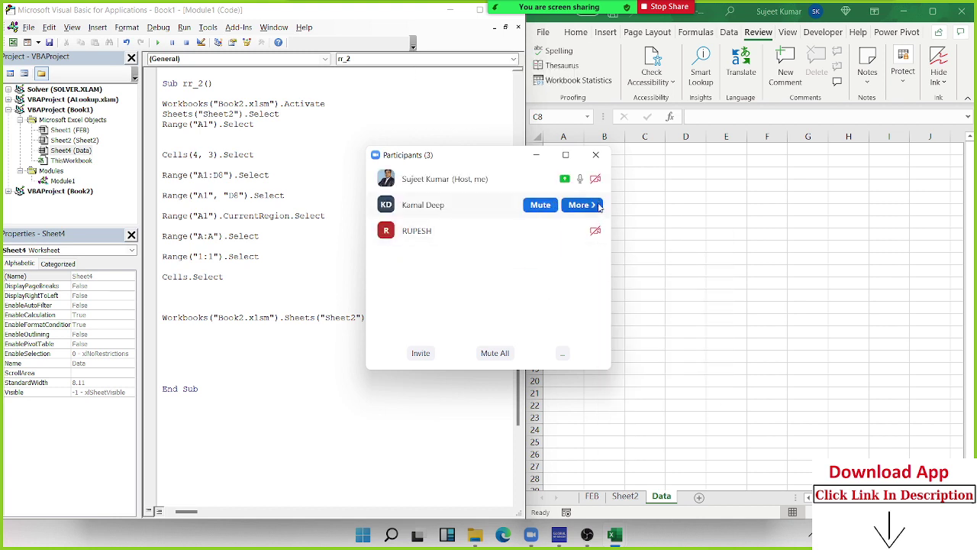
click(596, 154)
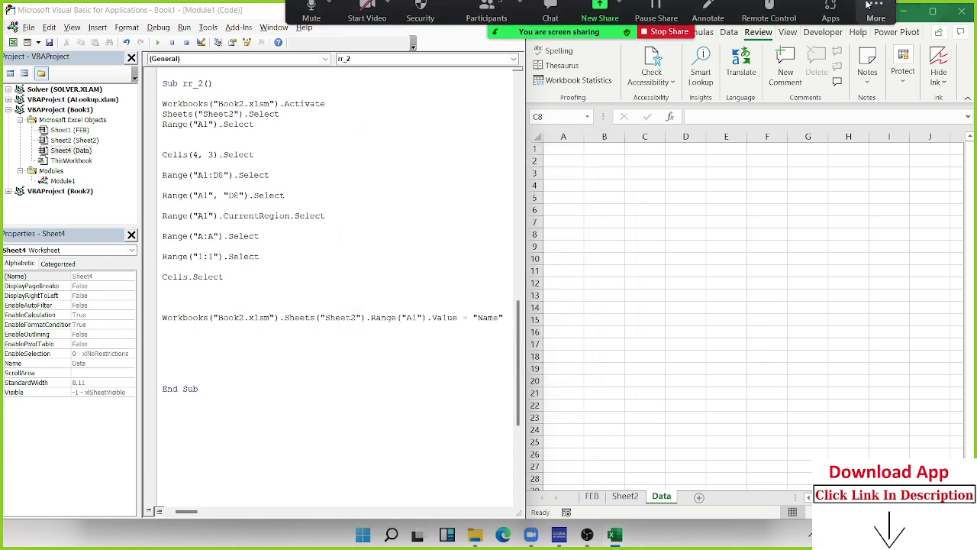
Start recording the meeting and return to the blank line below the Name assignment
click(874, 15)
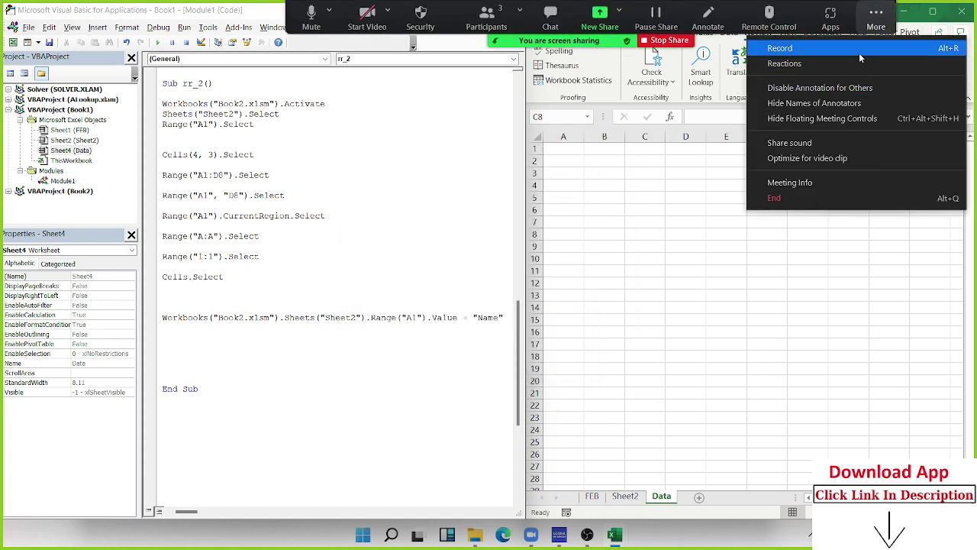
click(859, 53)
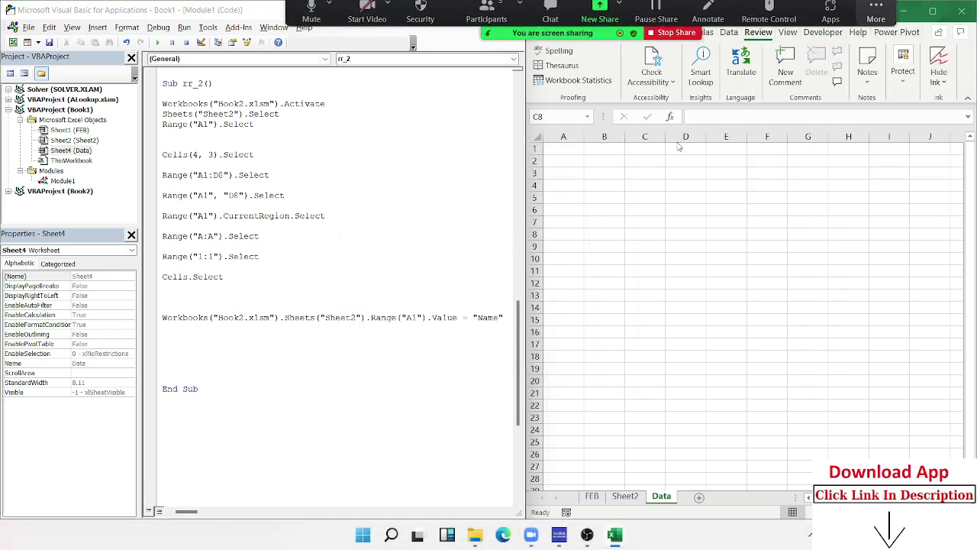
click(263, 359)
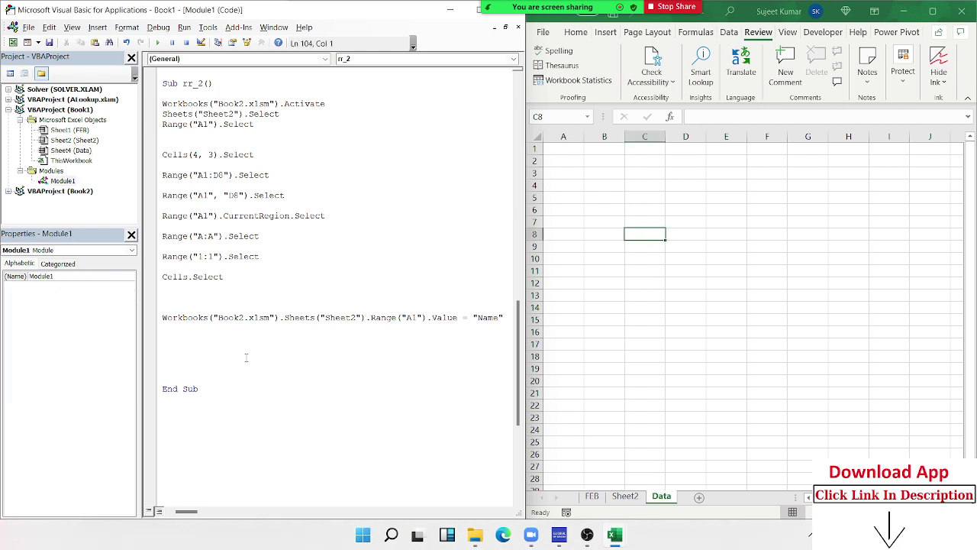
double_click(191, 333)
Add the line Range("A1").Value = 154 below the Name assignment
click(189, 333)
key(Return)
text(ra)
text(nge(")
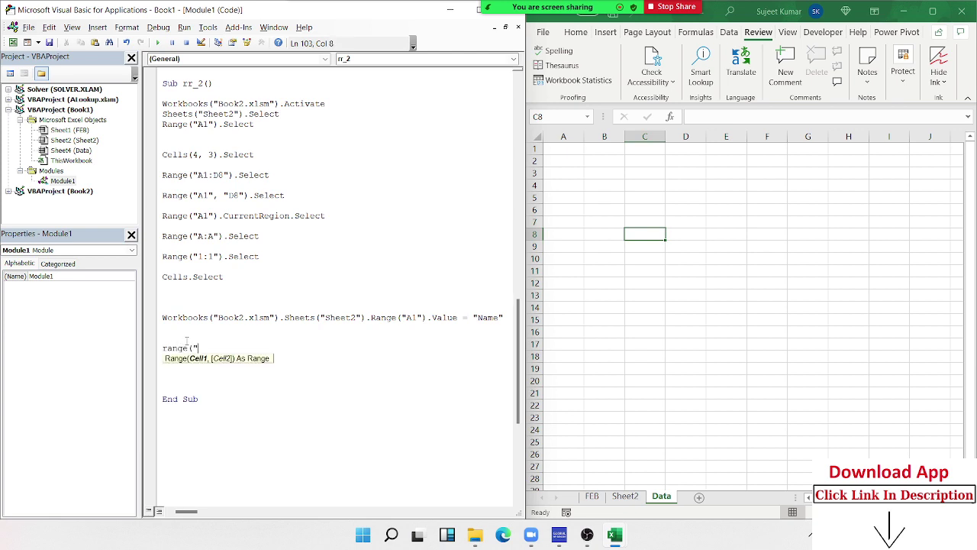
text(A1"))
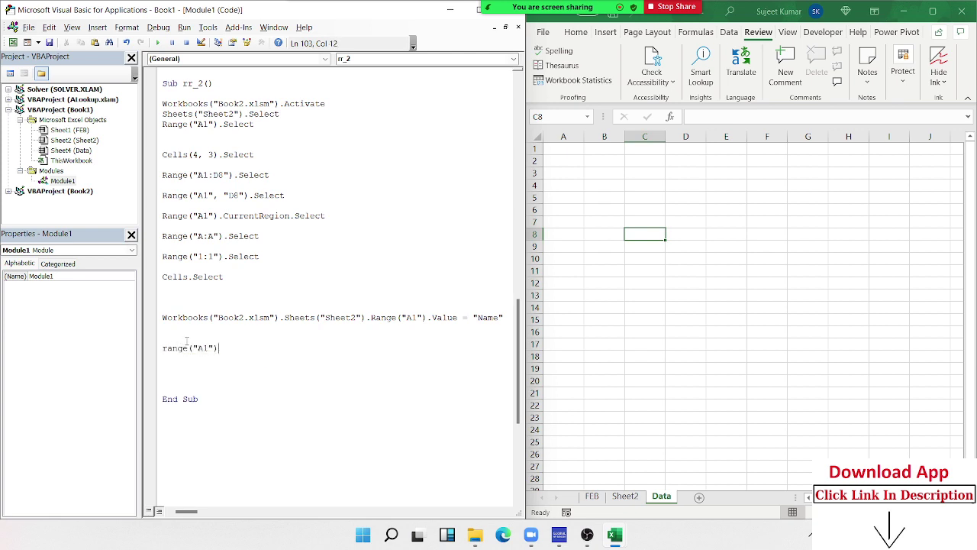
text(.Value =)
text(")
key(BackSpace)
text(1)
text(54)
key(Return)
Add the lines Range("A1") = 52 and Range("A1").Formula = 252
text(ra)
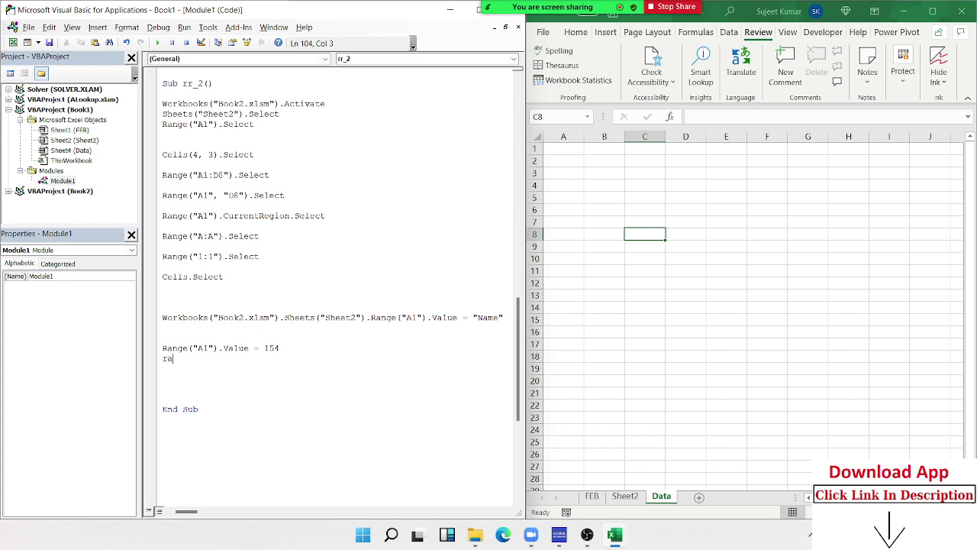
text(nge(")
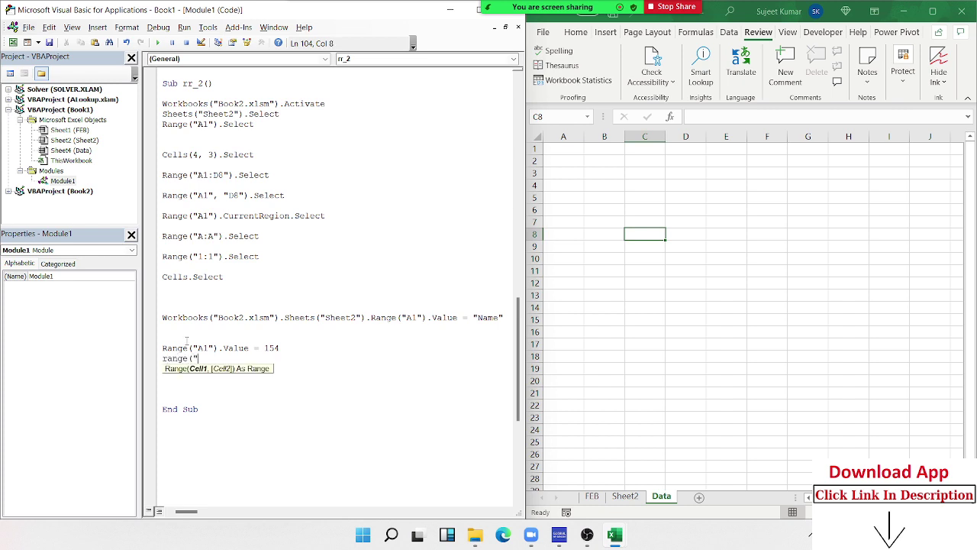
text(A")
key(BackSpace)
text(1") = )
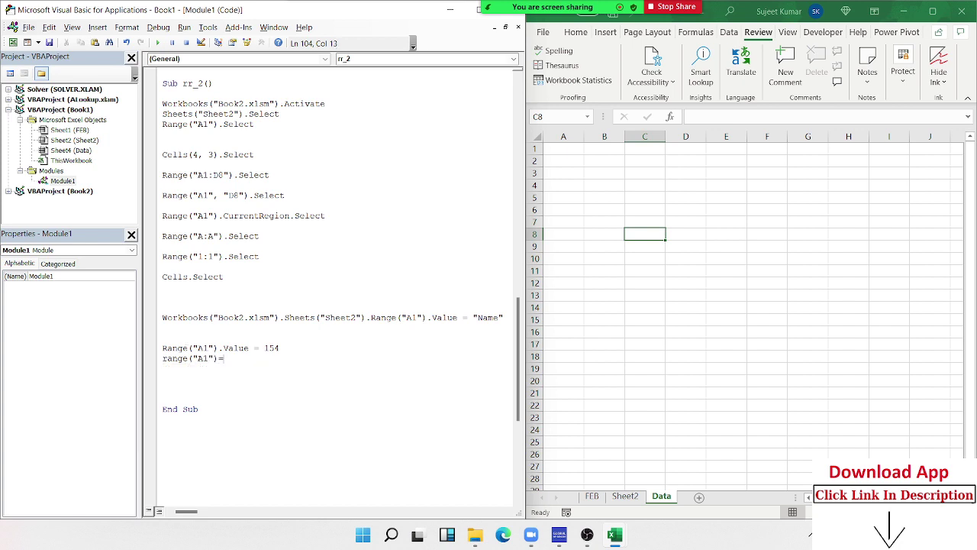
text(52)
key(Return)
text(r)
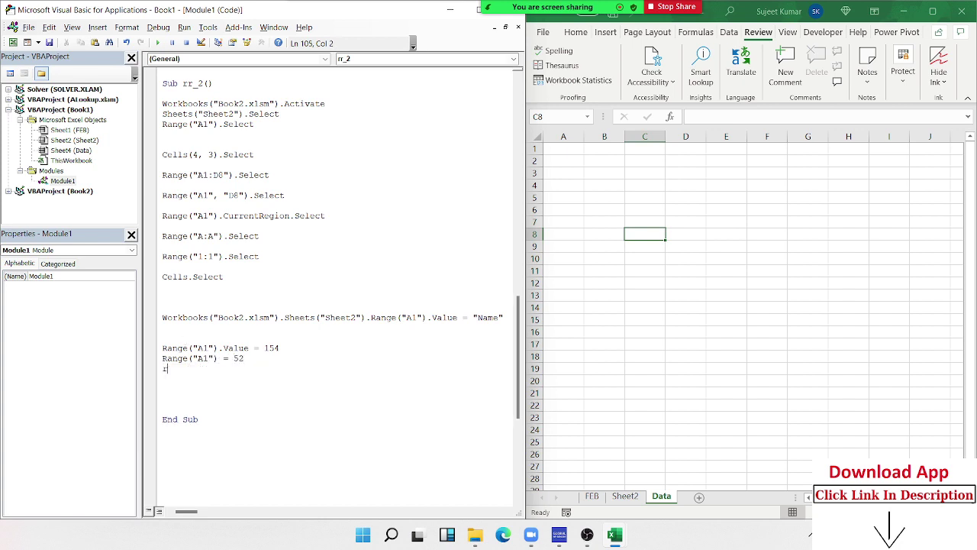
text(ange(")
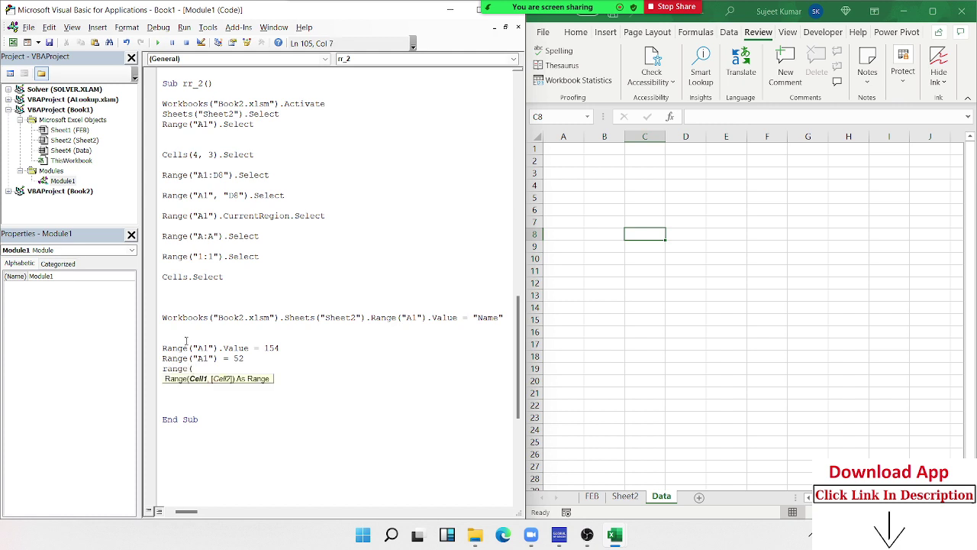
text(A1)
text(").fo)
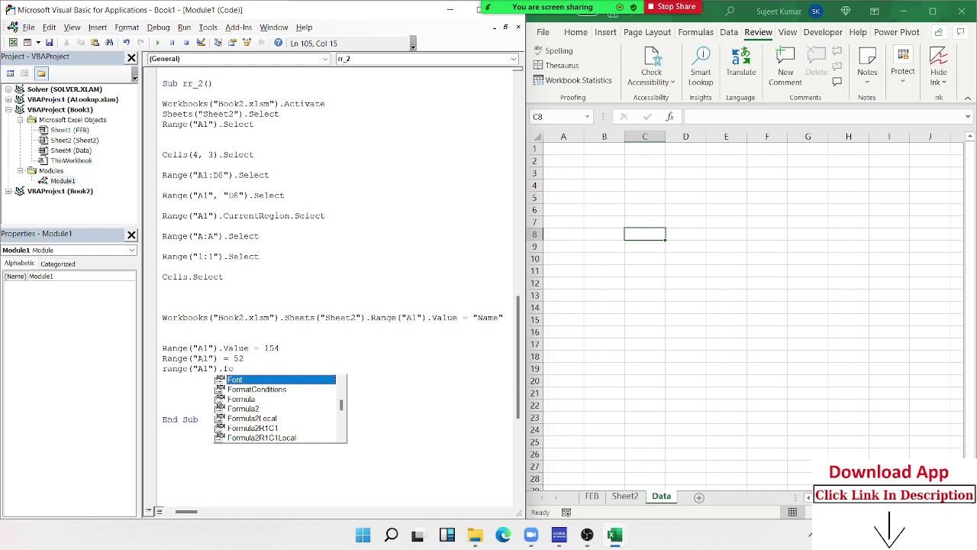
key(Down)
key(Down)
key(Tab)
text(= )
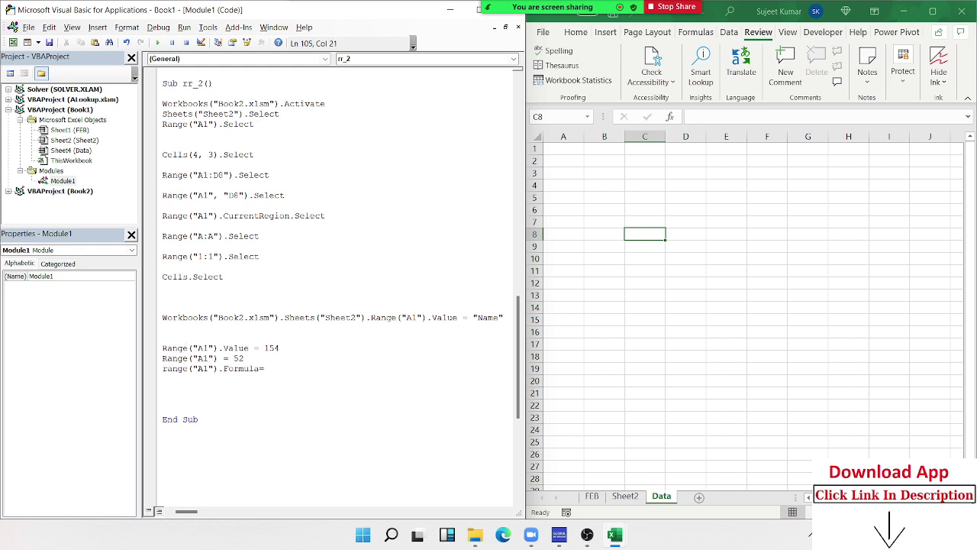
text(252)
key(Return)
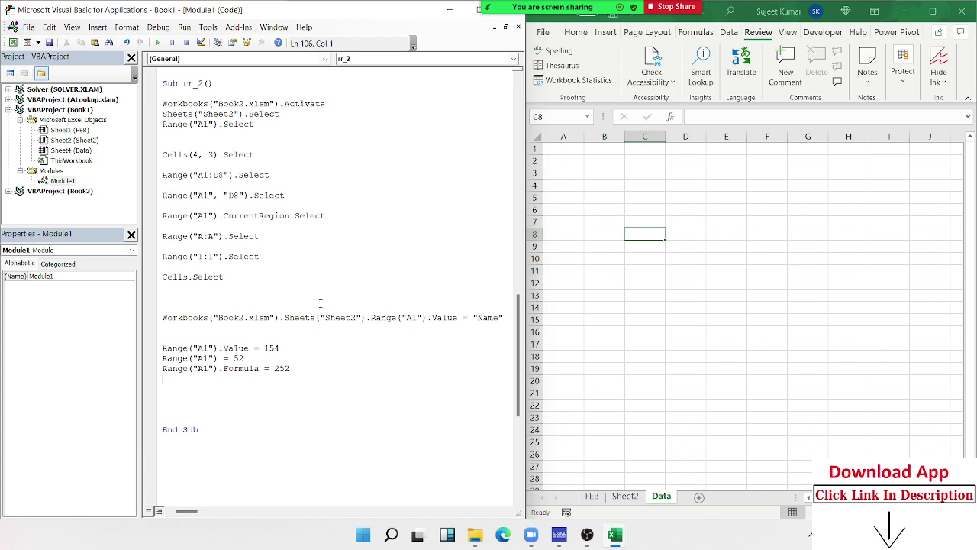
Enter 20 in cell D1 on the Data sheet
click(686, 149)
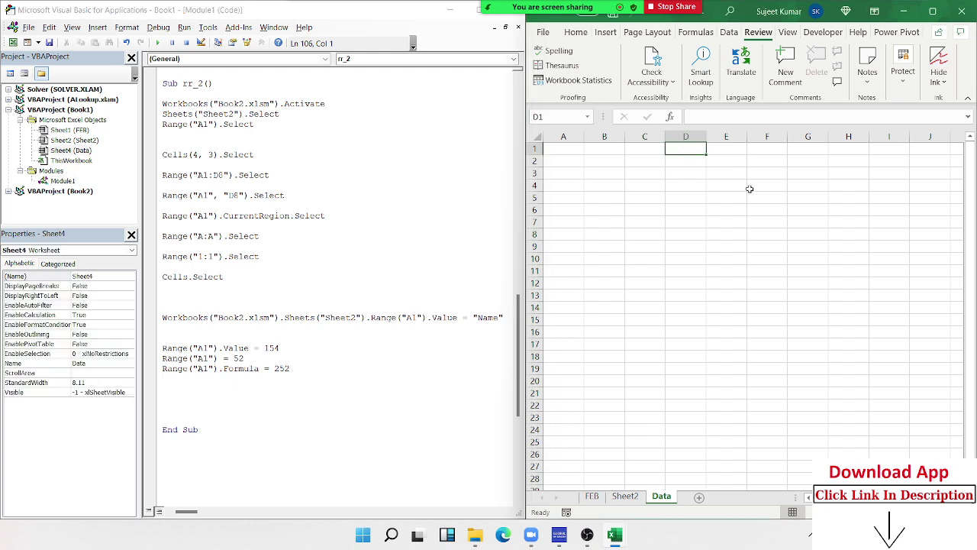
text(20)
key(Return)
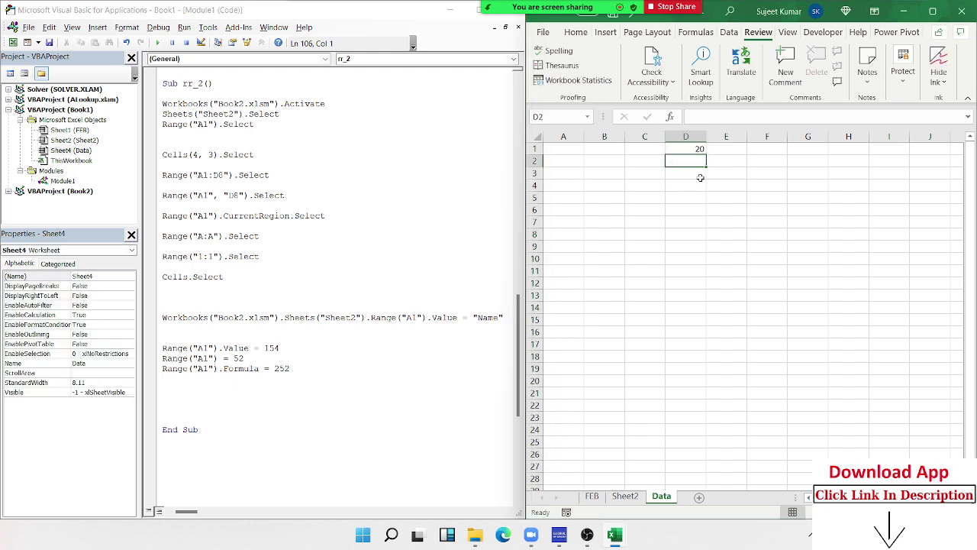
click(562, 138)
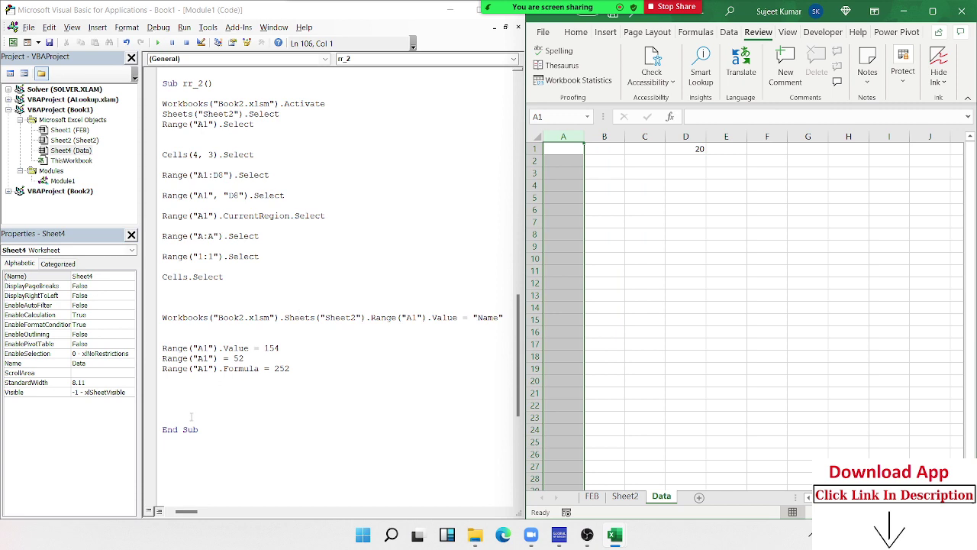
click(697, 147)
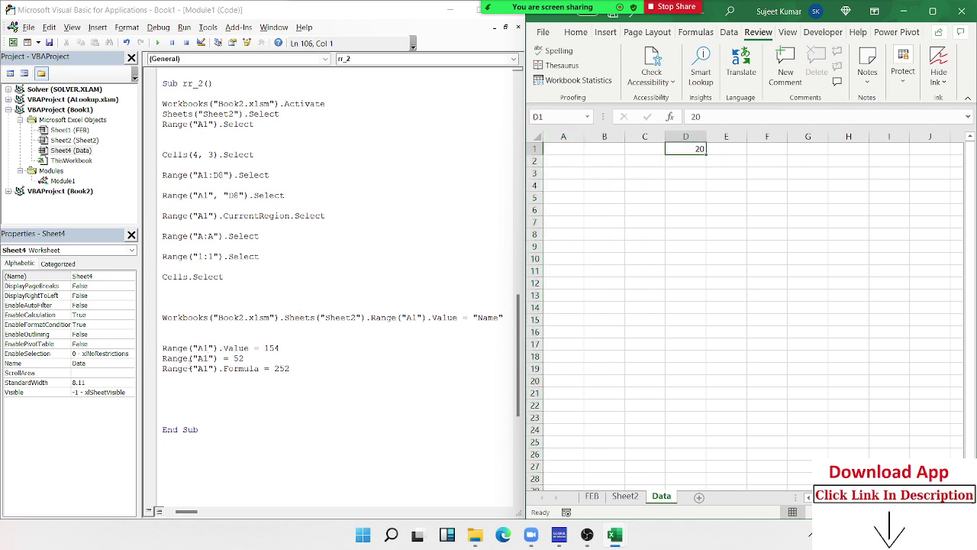
Add the line Range("A1").Value = Range("D1").Value just before End Sub in rr_2
click(252, 391)
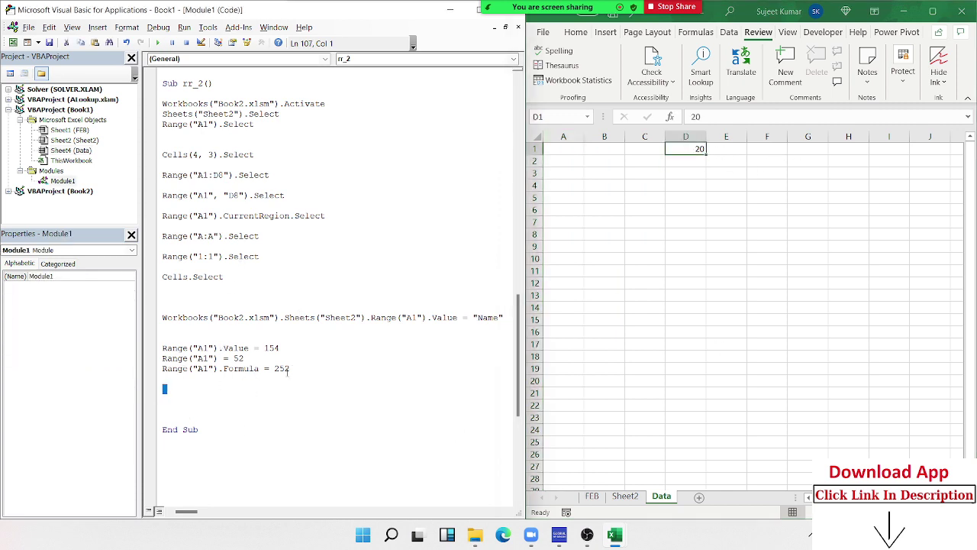
key(Delete)
text(ran)
text(ge("A)
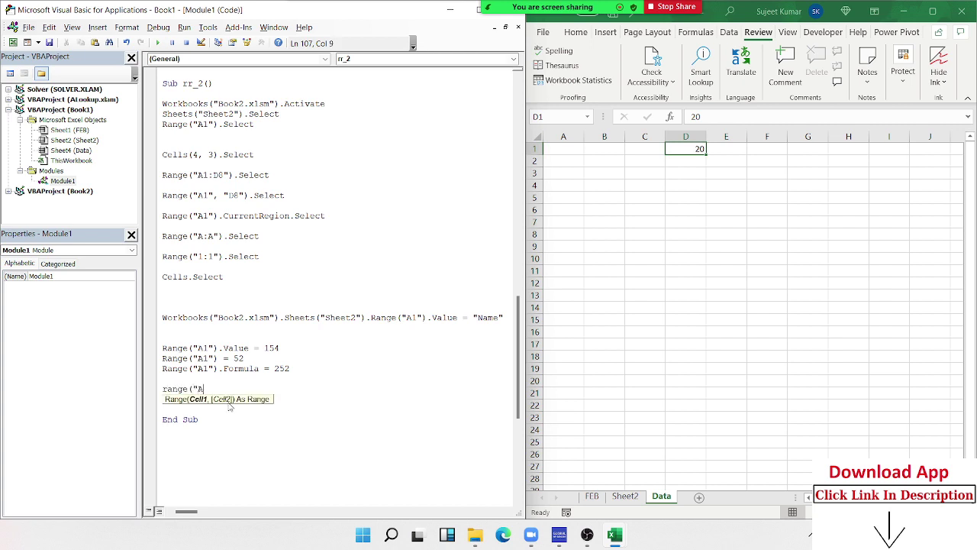
text(1"))
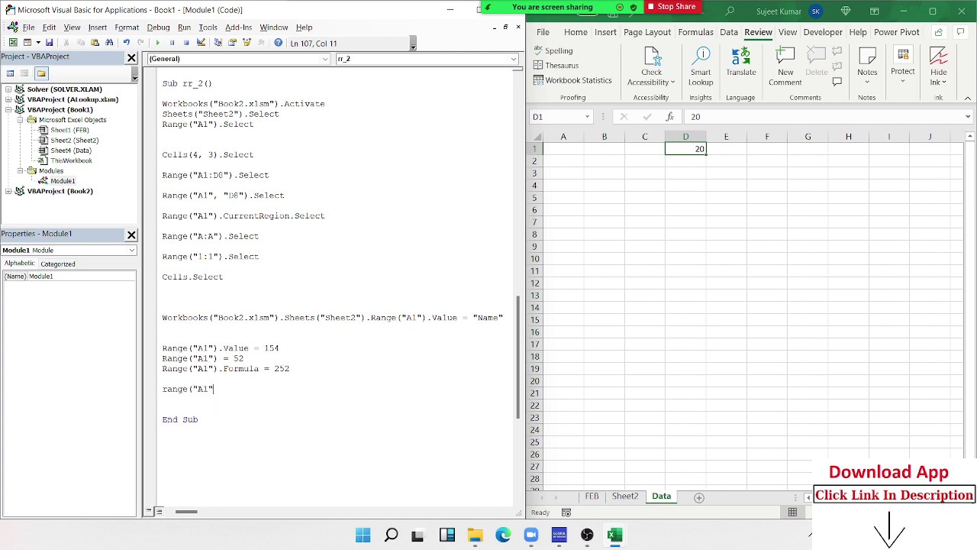
text(.value )
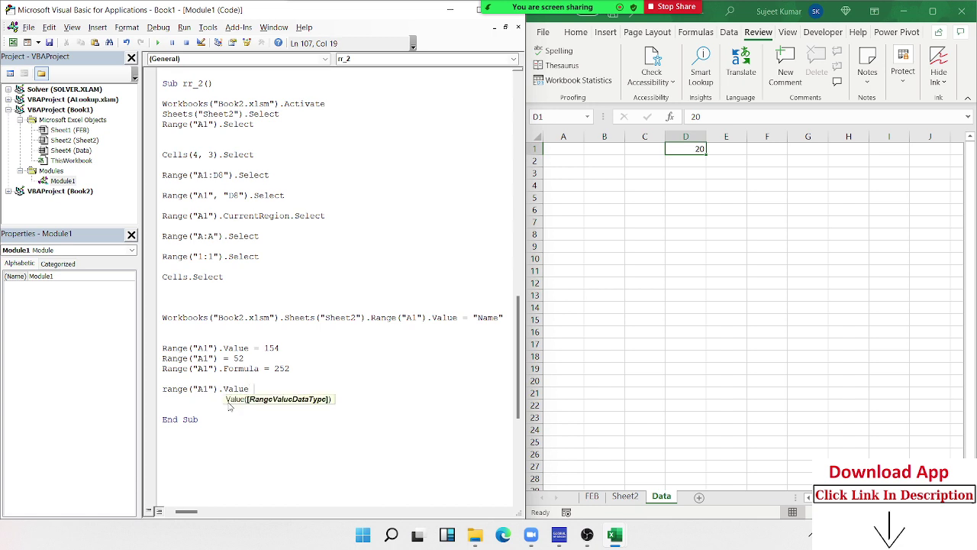
text(= range)
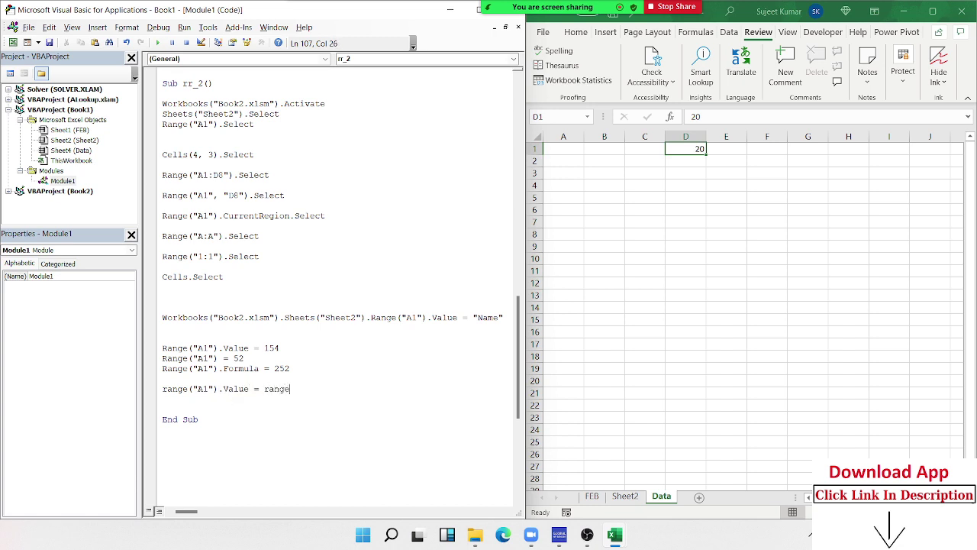
text(("D1")
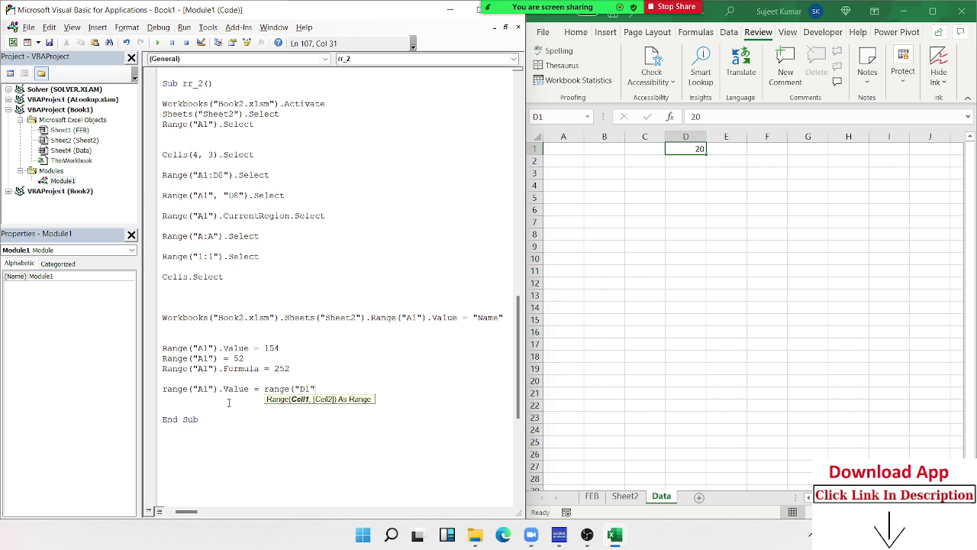
text().value)
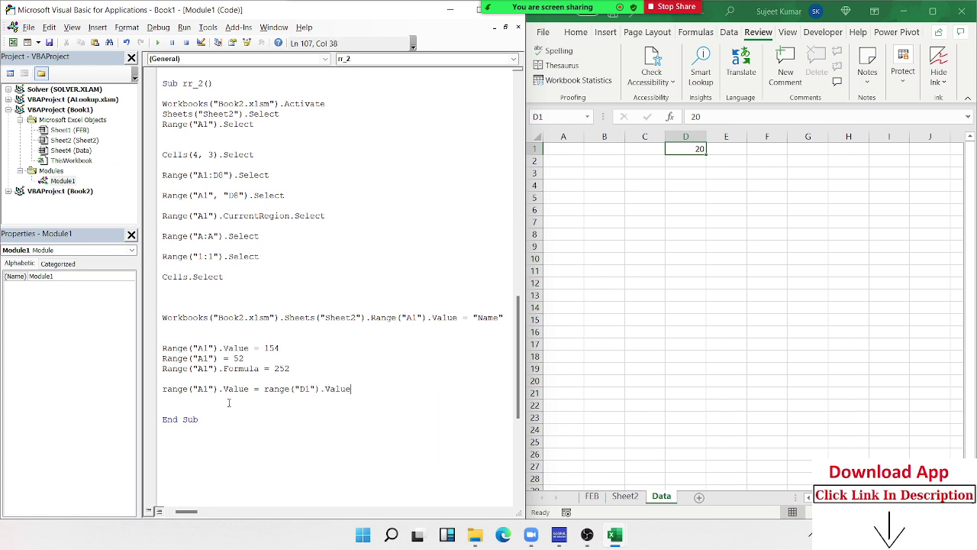
click(226, 403)
double_click(240, 388)
double_click(338, 388)
Put the formula =20+30 in D1 and the value 50 in A1
click(679, 148)
text(=)
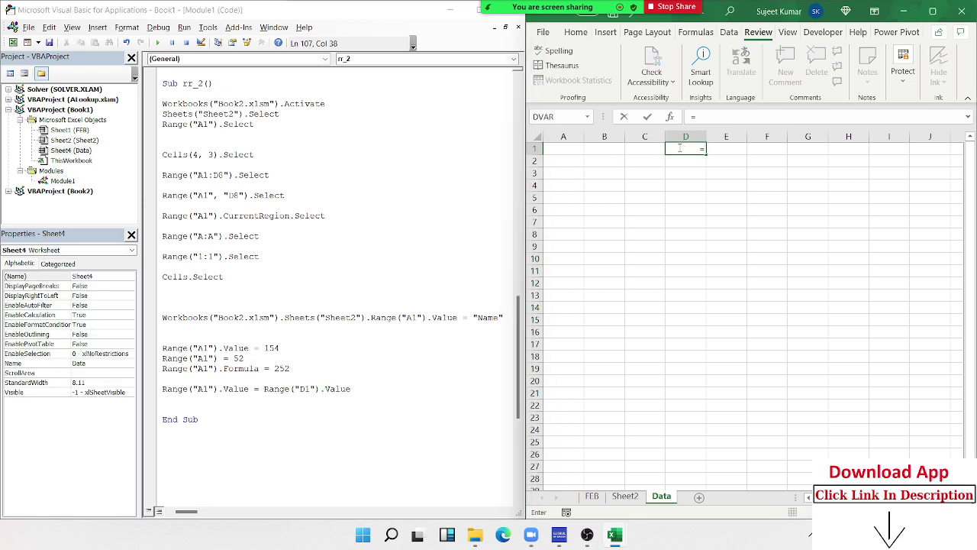
text(20+30)
key(Return)
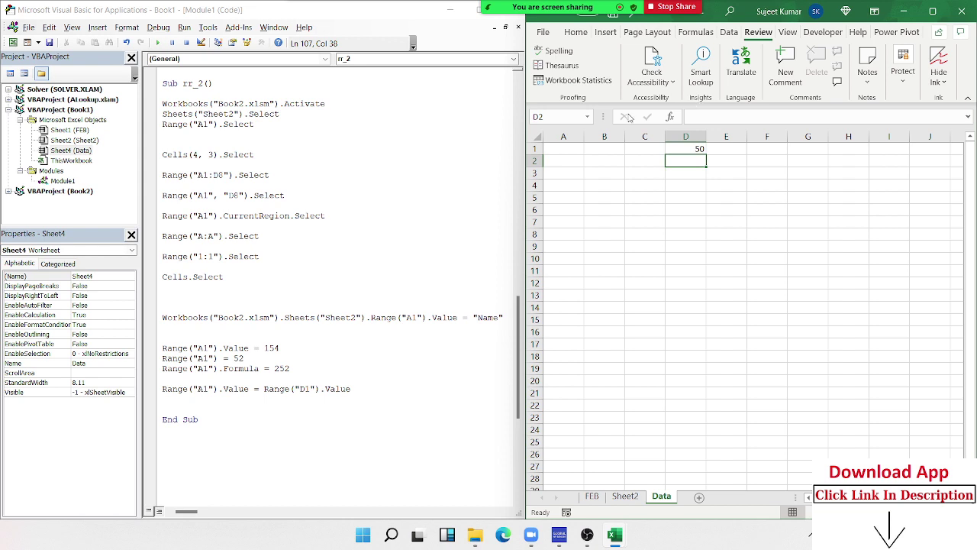
click(579, 146)
text(50)
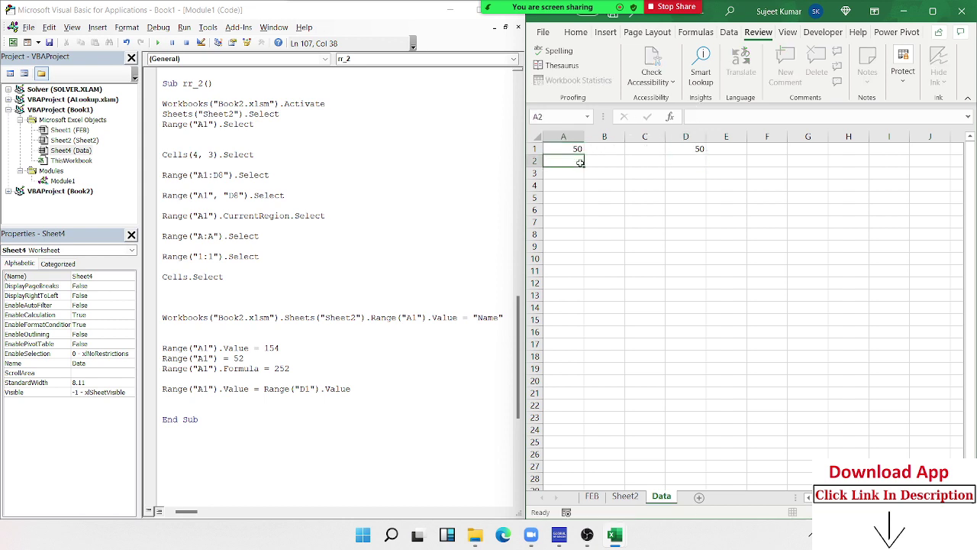
key(ctrl+Return)
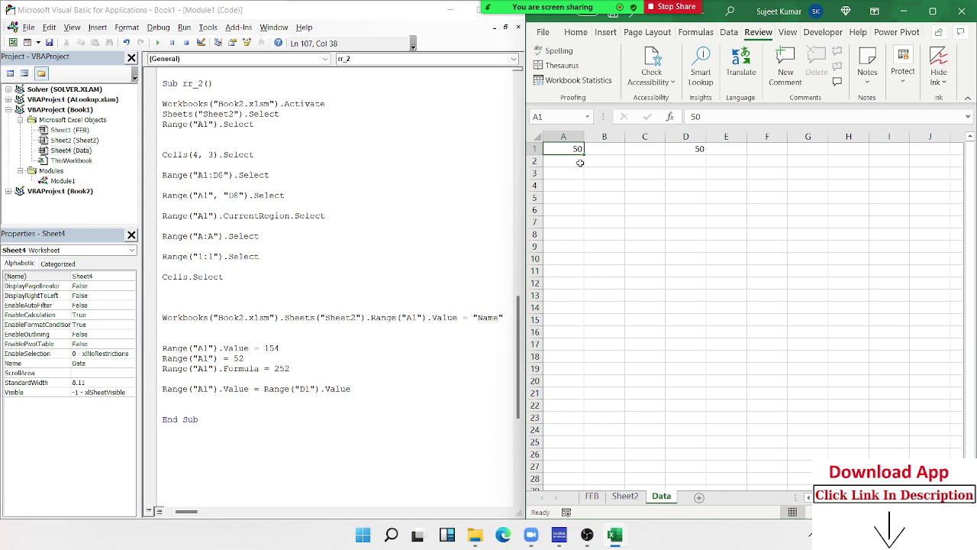
double_click(350, 390)
Change the D1 property in the code line from Value to Formula
key(BackSpace)
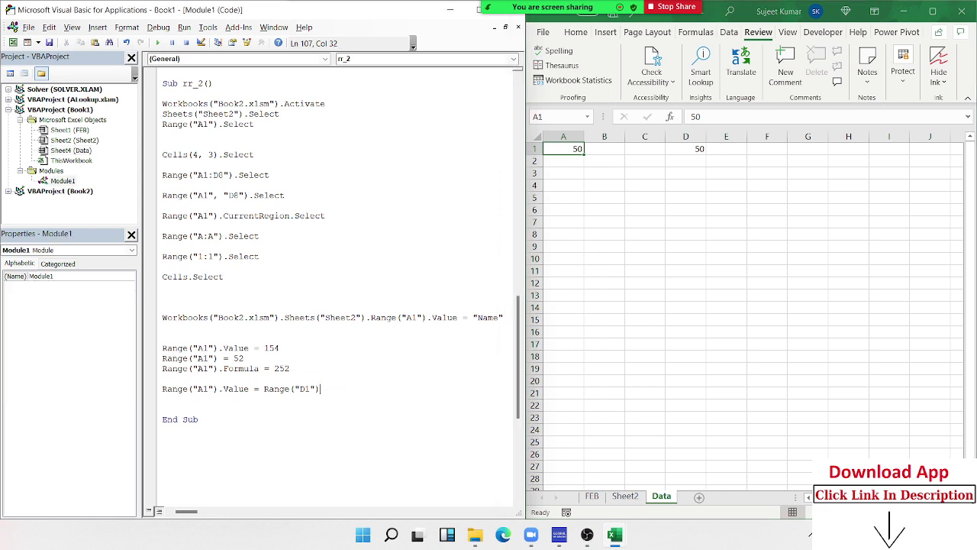
text(.form)
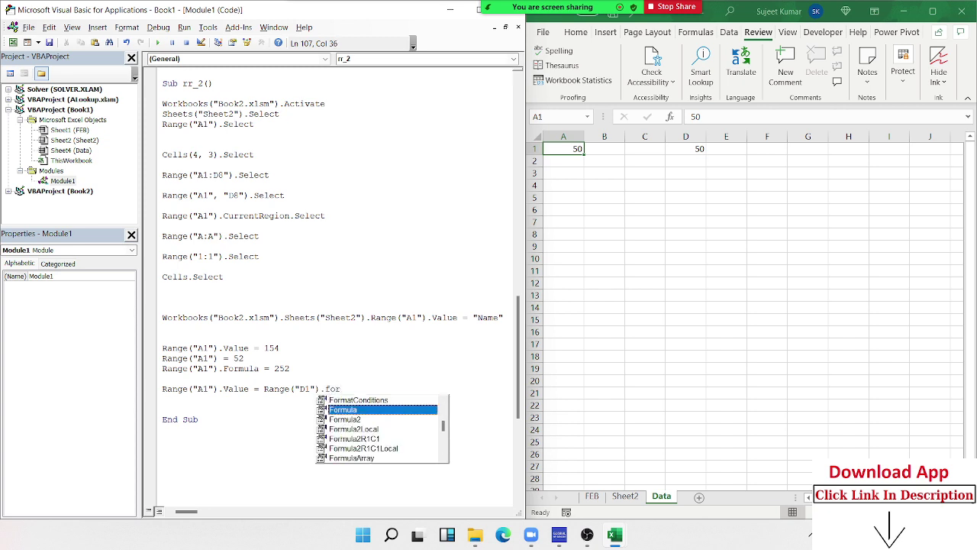
key(Tab)
click(378, 339)
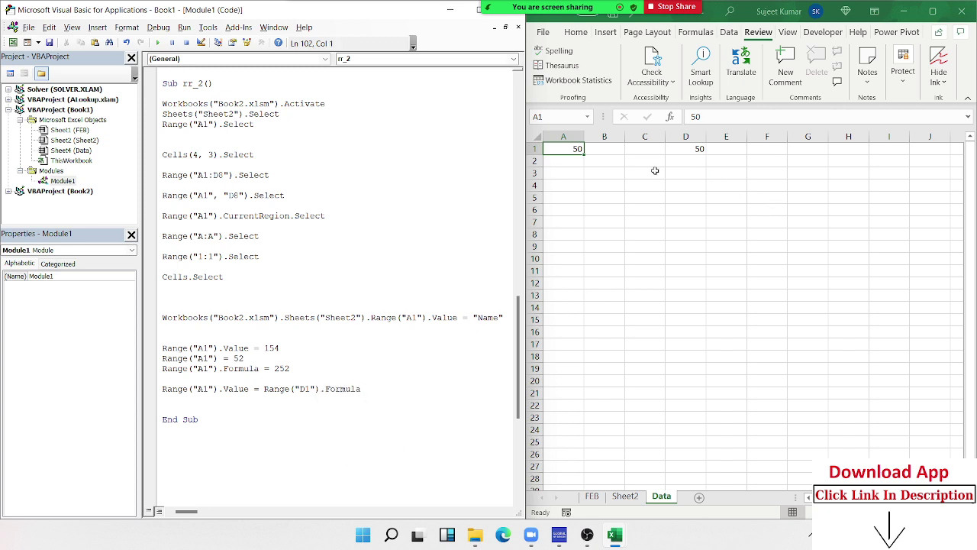
Copy D1's =20+30 formula into A1 with Ctrl+C and Ctrl+V
click(572, 149)
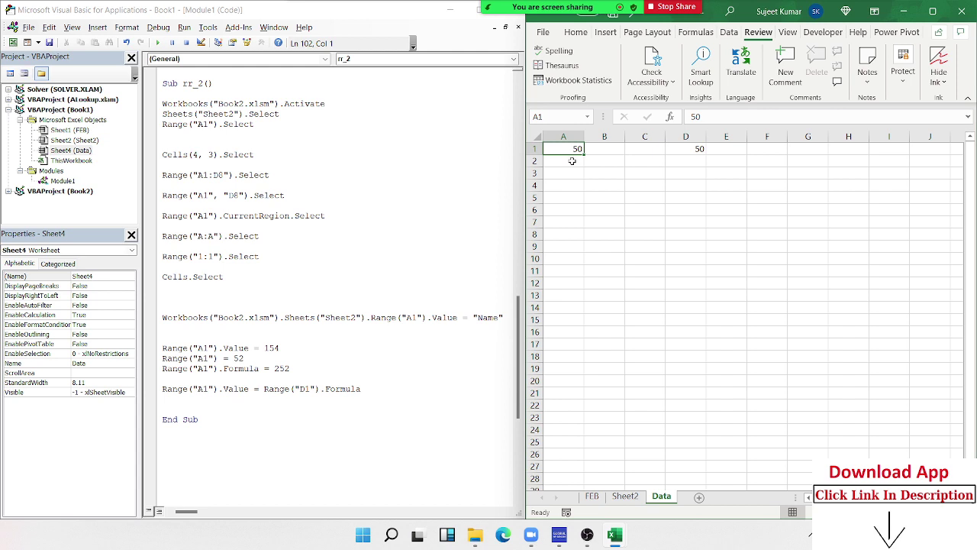
click(679, 150)
double_click(679, 150)
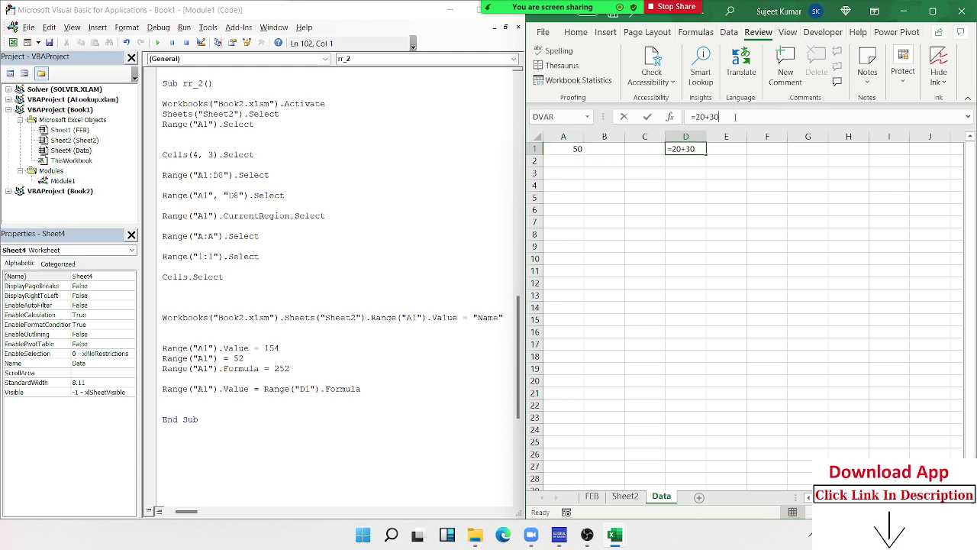
key(Escape)
key(ctrl+c)
click(572, 149)
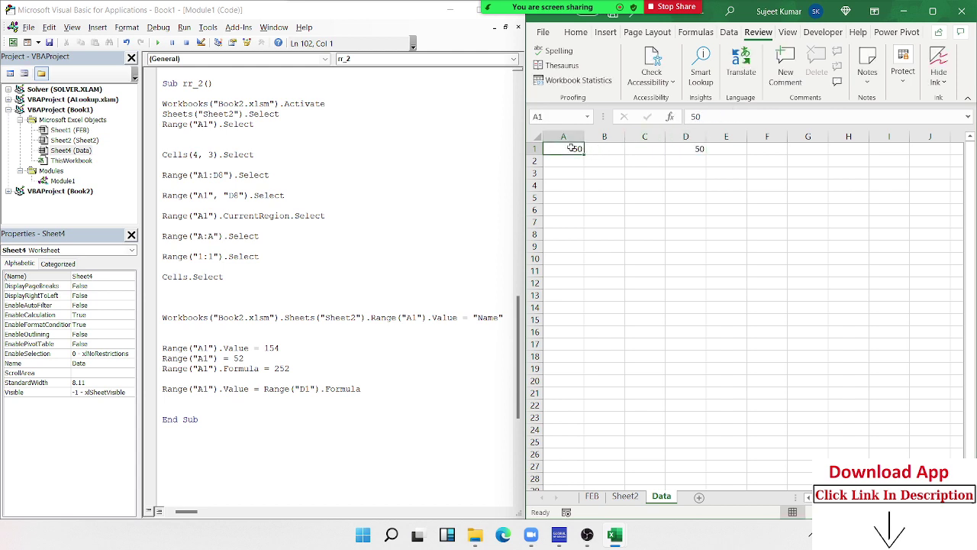
key(ctrl+v)
double_click(571, 148)
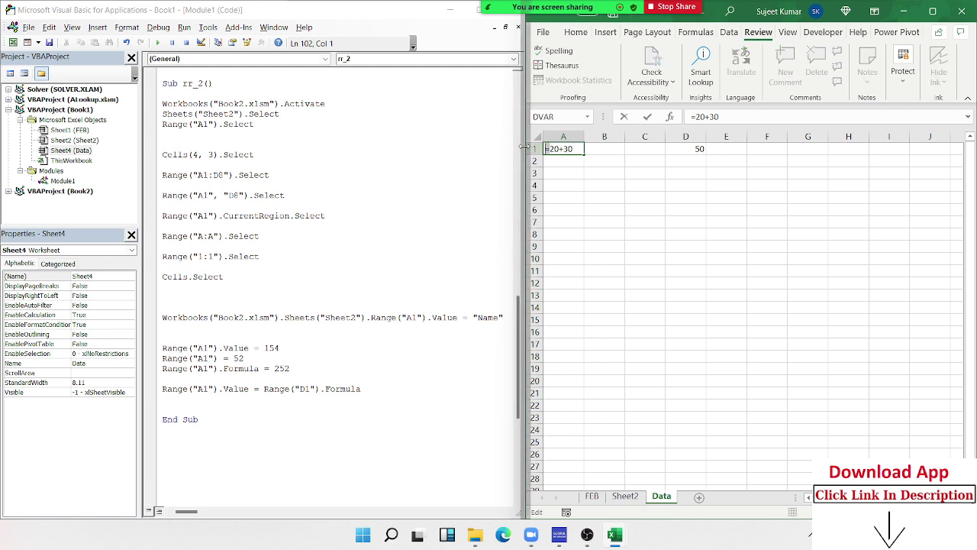
key(Return)
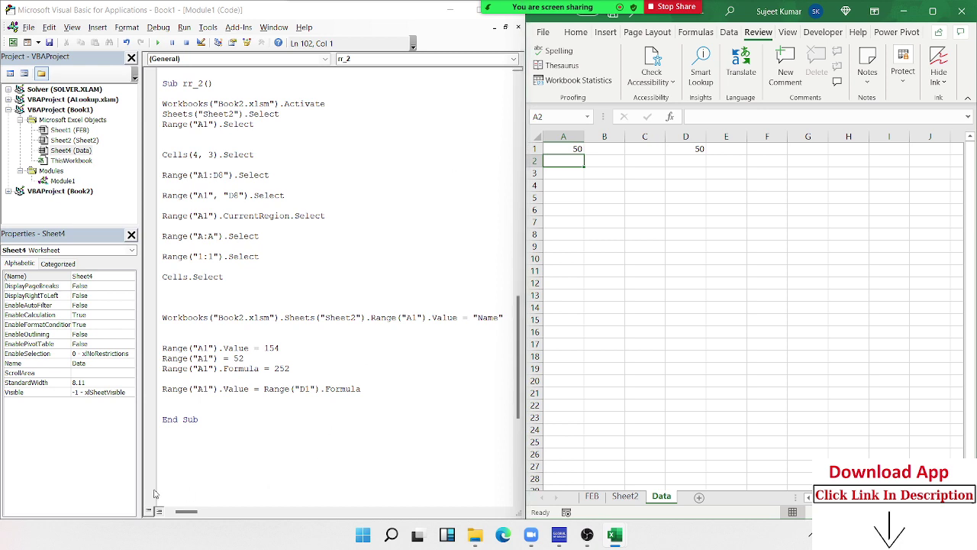
Insert two blank lines before End Sub in rr_2
click(181, 409)
key(Return)
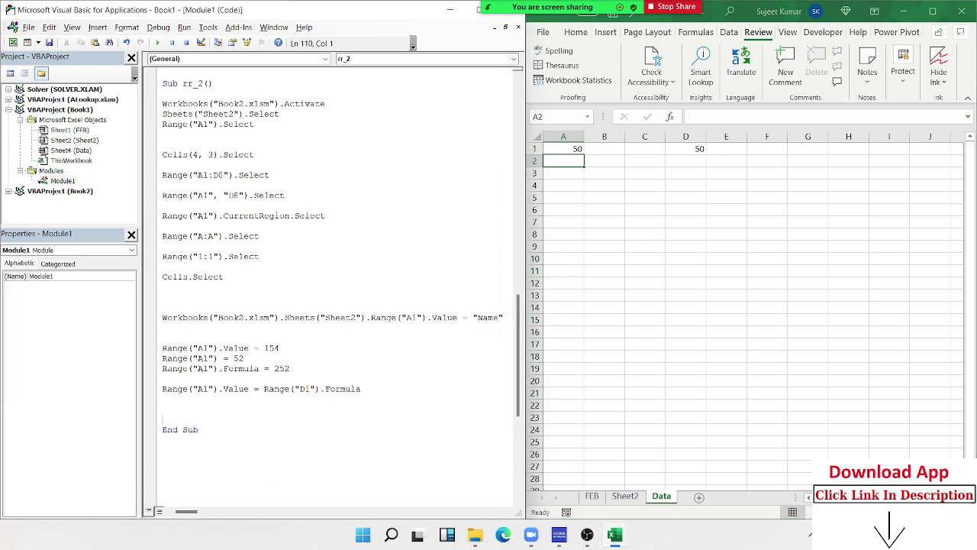
key(Return)
click(163, 418)
click(572, 150)
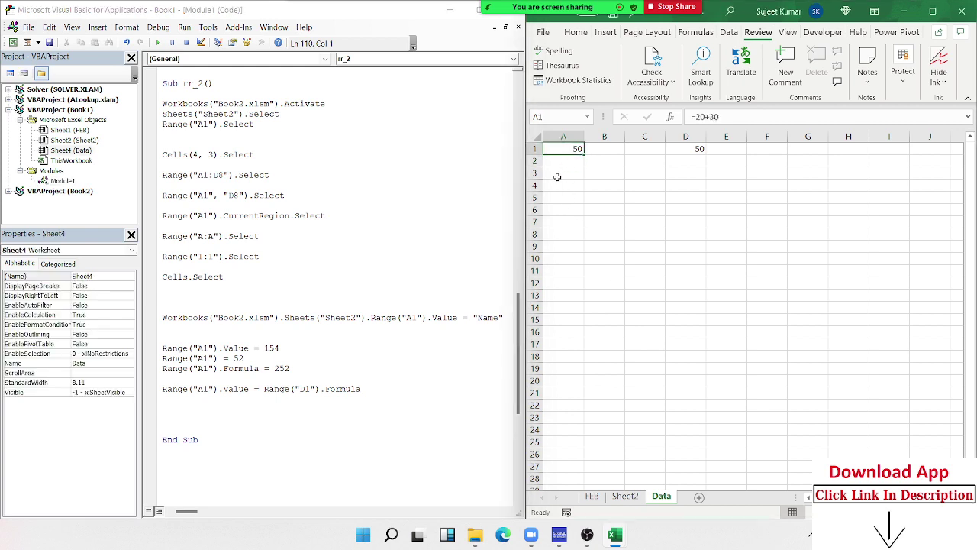
click(557, 177)
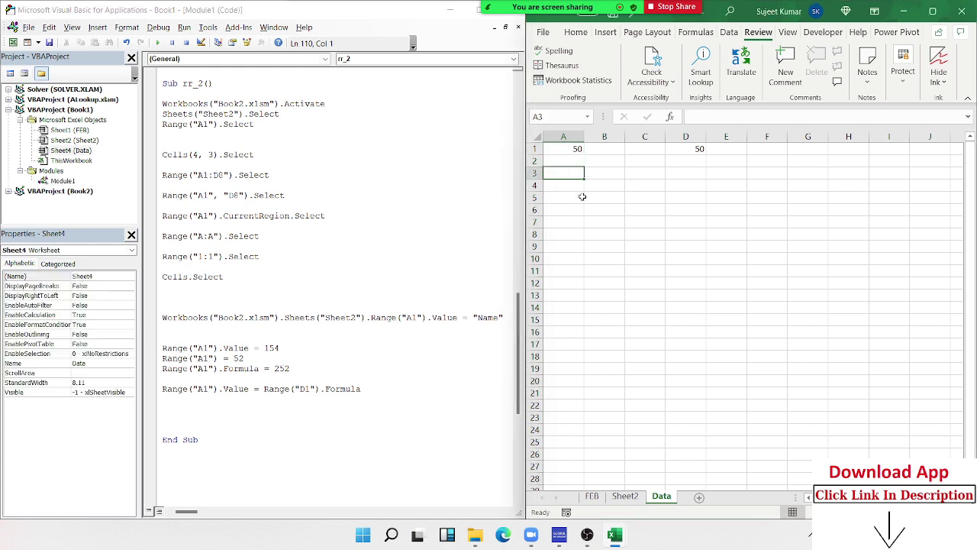
Add lines Range("A1").Copy, Range("A3").Select and ActiveSheet.Paste to rr_2
click(178, 416)
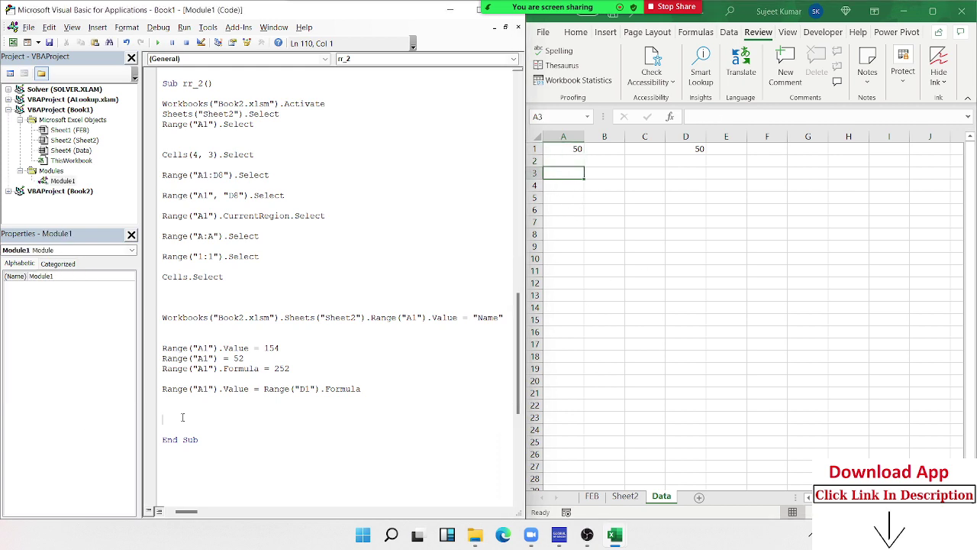
text(range()
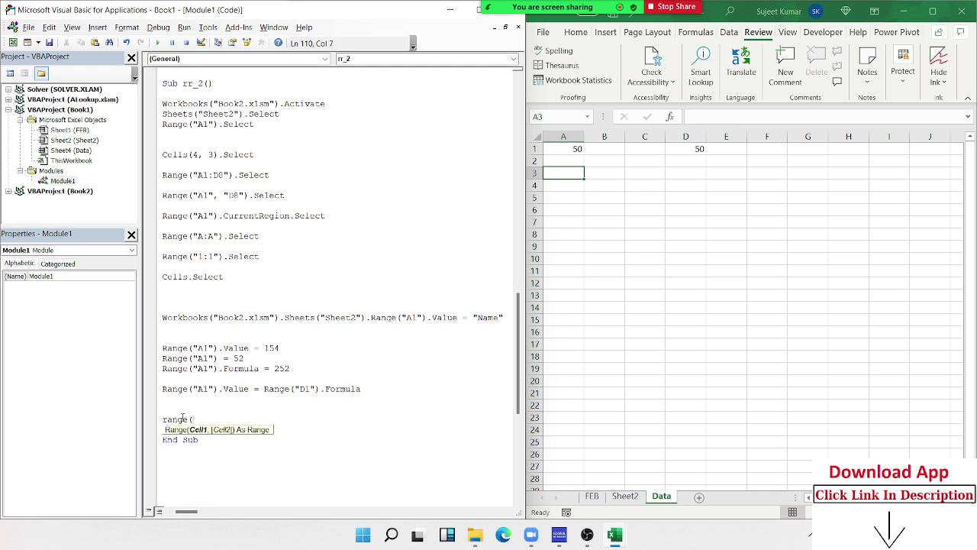
text(A1")
text().c)
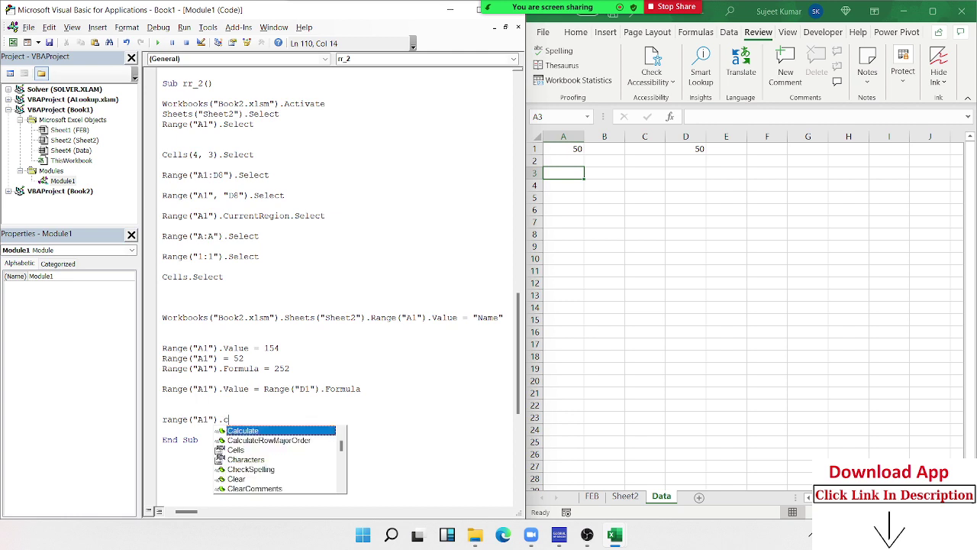
text(opy)
key(Return)
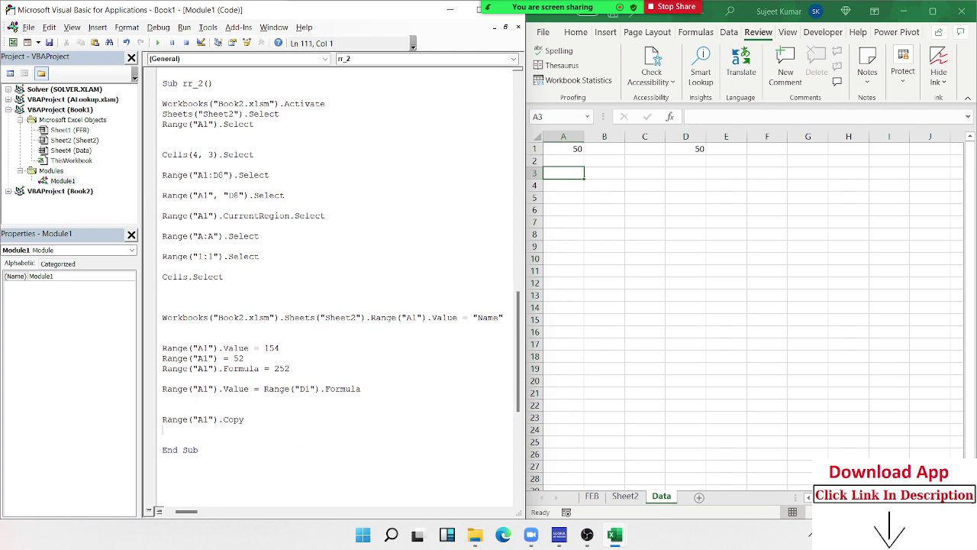
text(range()
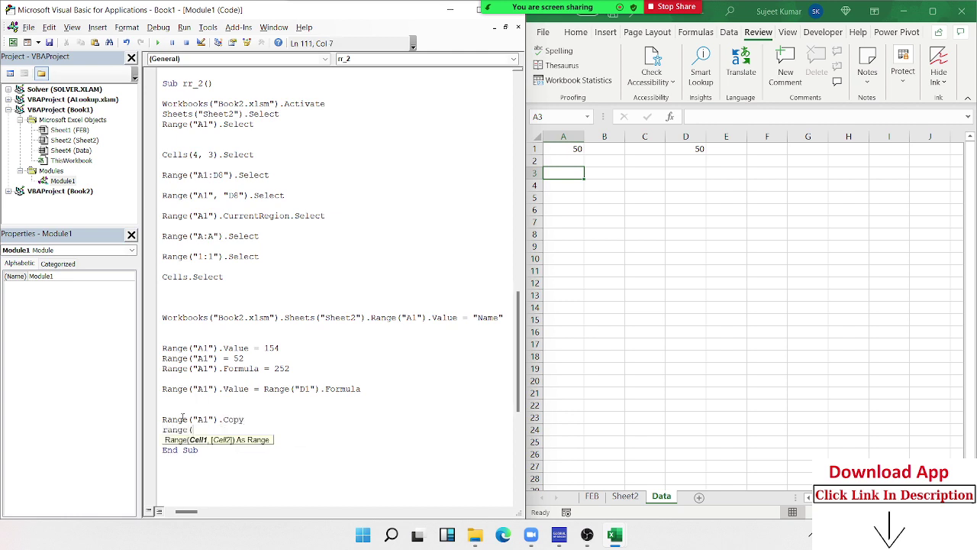
text("A)
text(3").)
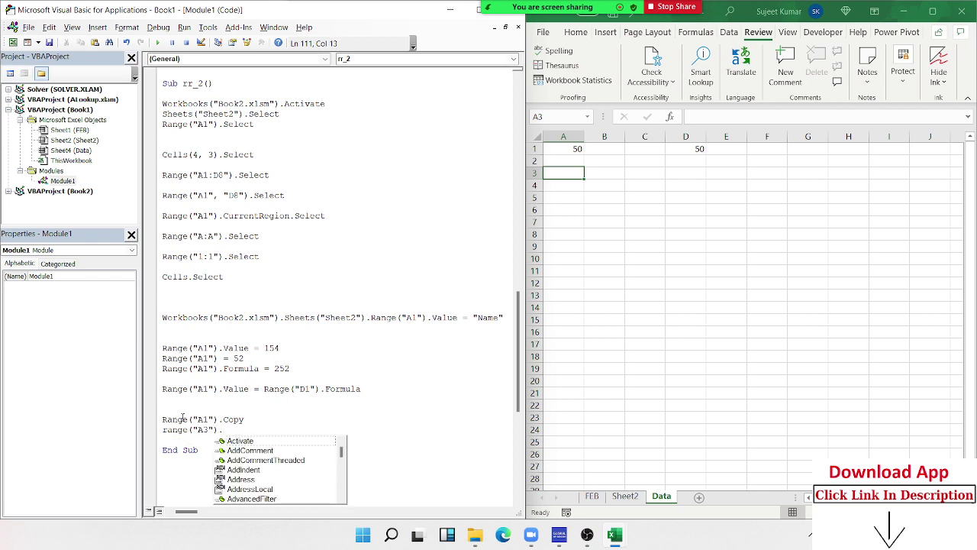
text(sle)
key(Down)
key(Down)
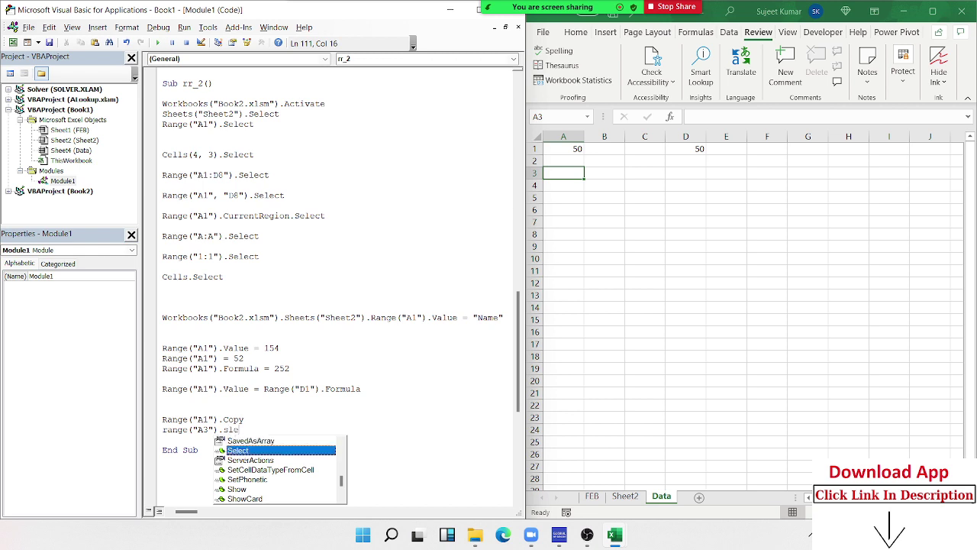
key(Return)
text(shee)
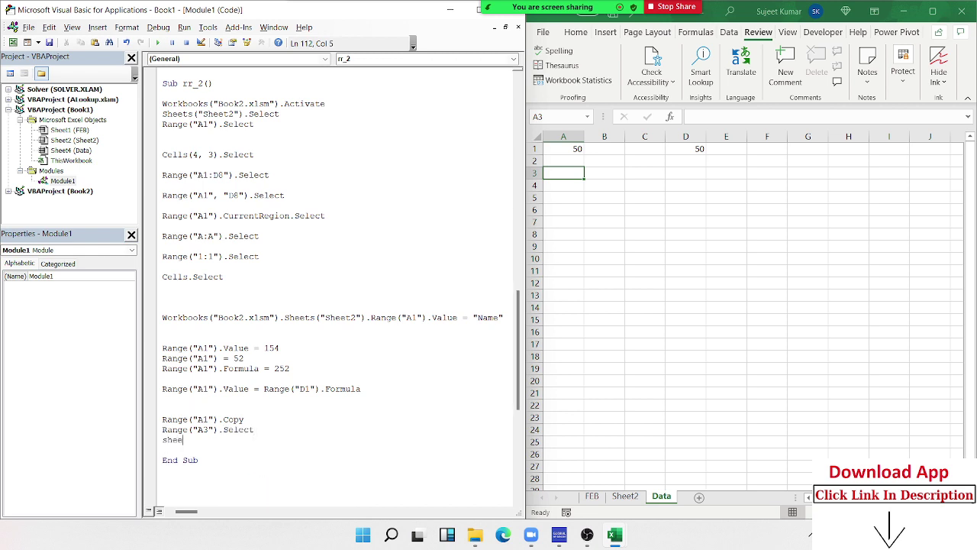
key(BackSpace)
key(BackSpace)
key(BackSpace)
text(a)
text(ctivesh)
text(eet.pa)
text(ste)
key(Return)
Replace Select on the A3 line with PasteSpecial xlPasteAll
double_click(261, 422)
click(262, 429)
double_click(263, 429)
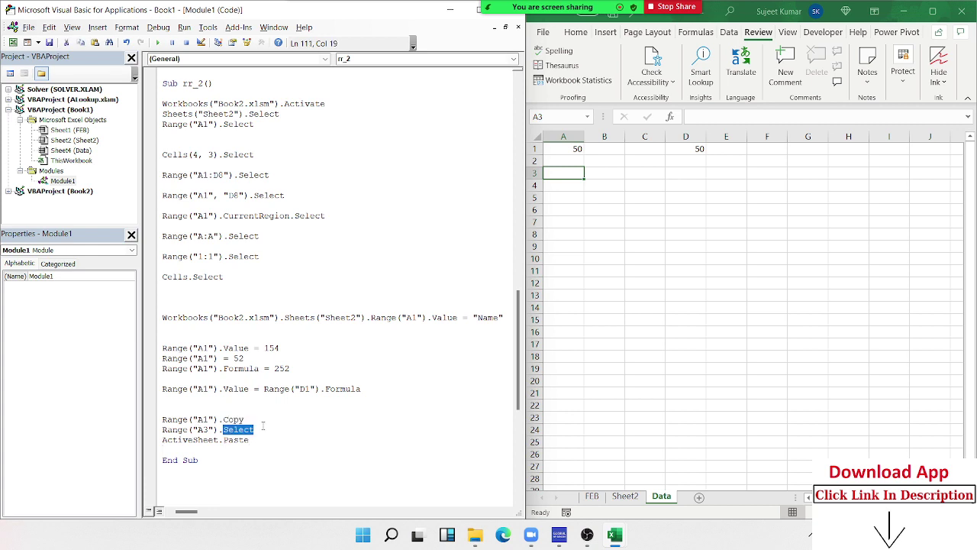
key(BackSpace)
key(BackSpace)
text(.p)
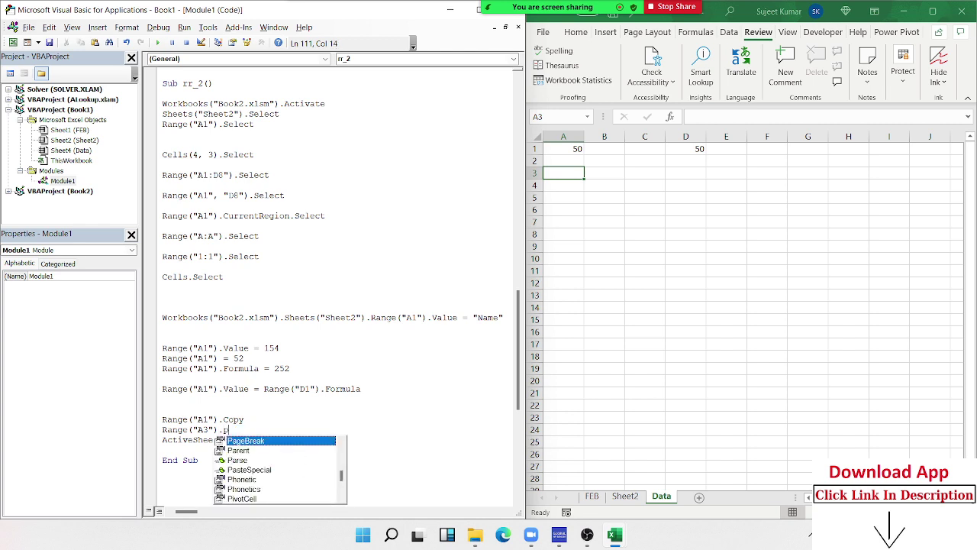
text(ast)
key(Tab)
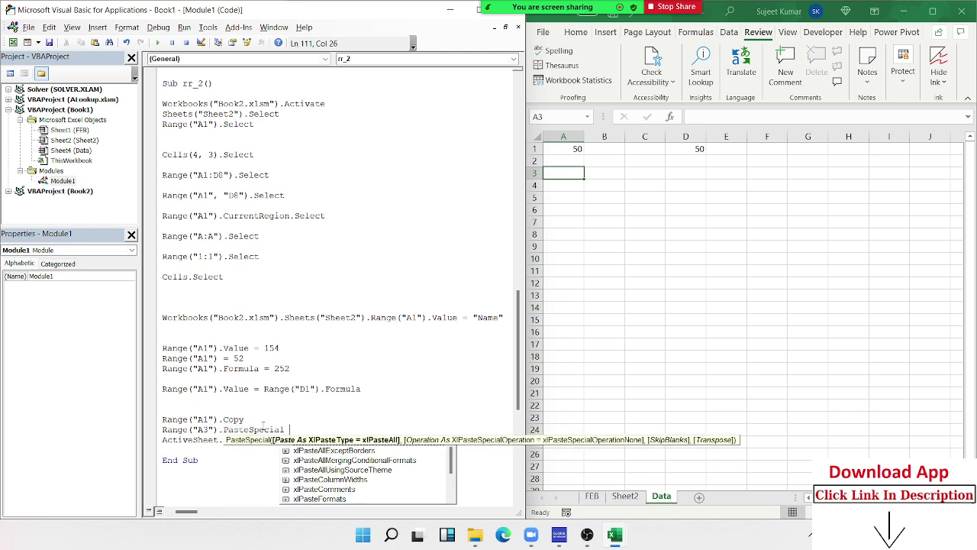
key(Tab)
key(Down)
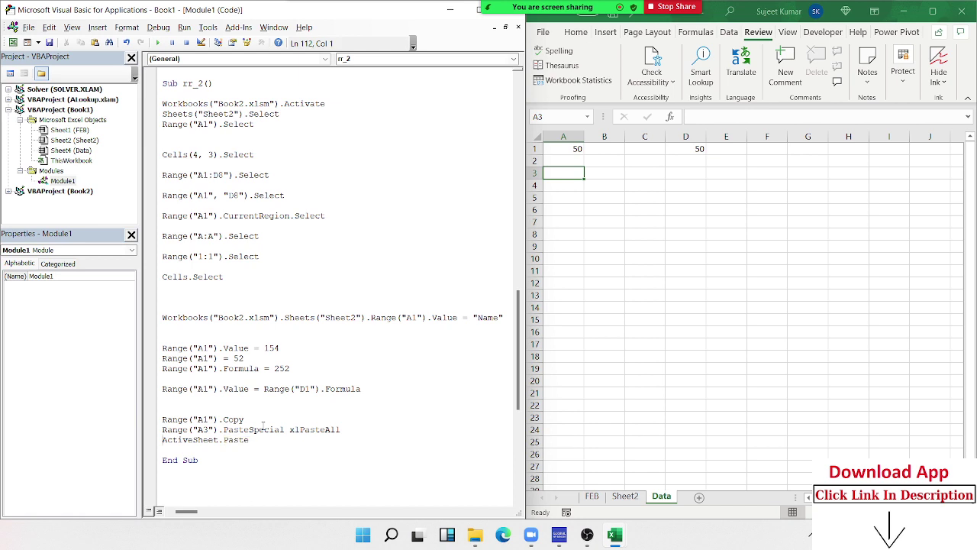
double_click(236, 440)
click(257, 451)
key(Return)
key(Return)
Replace the ActiveSheet.Paste line with Range("A1").Copy and Sheets("Jan").Select
click(560, 145)
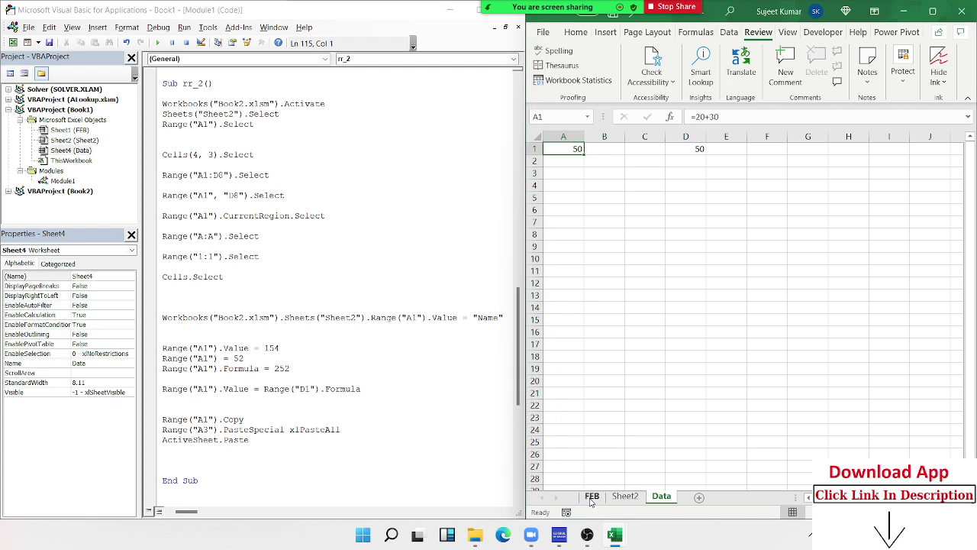
click(184, 449)
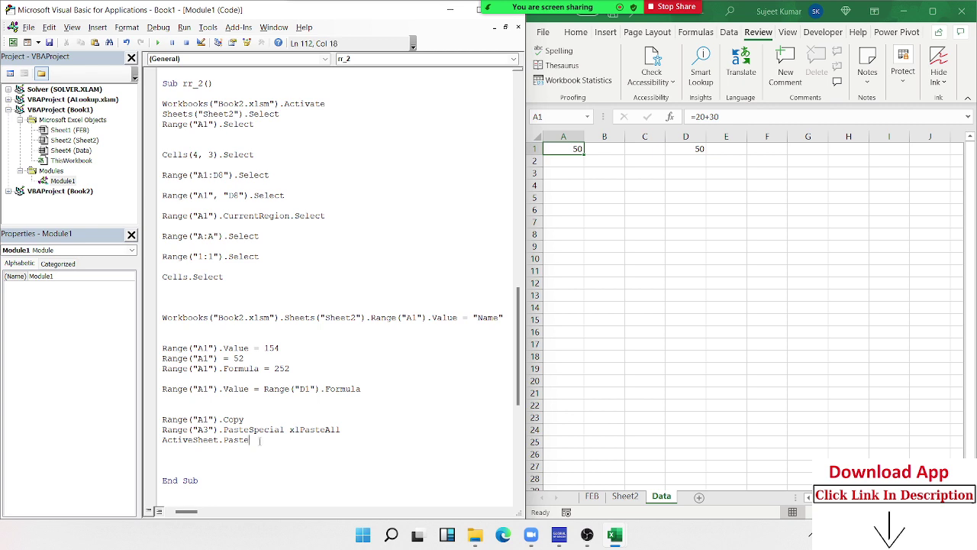
mouse_move(260, 440)
mouse_down()
mouse_move(171, 430)
mouse_move(162, 441)
mouse_up()
key(Return)
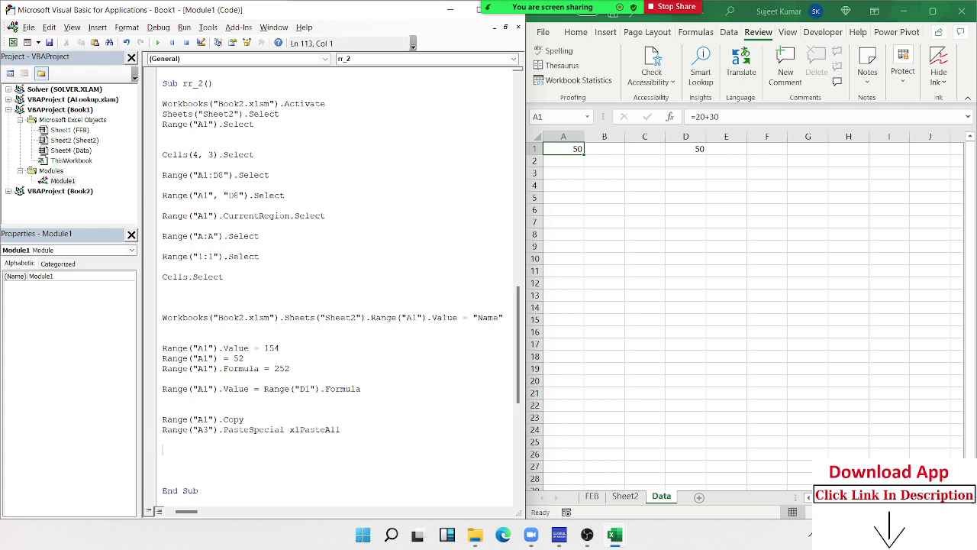
text(ran)
text(ge("A)
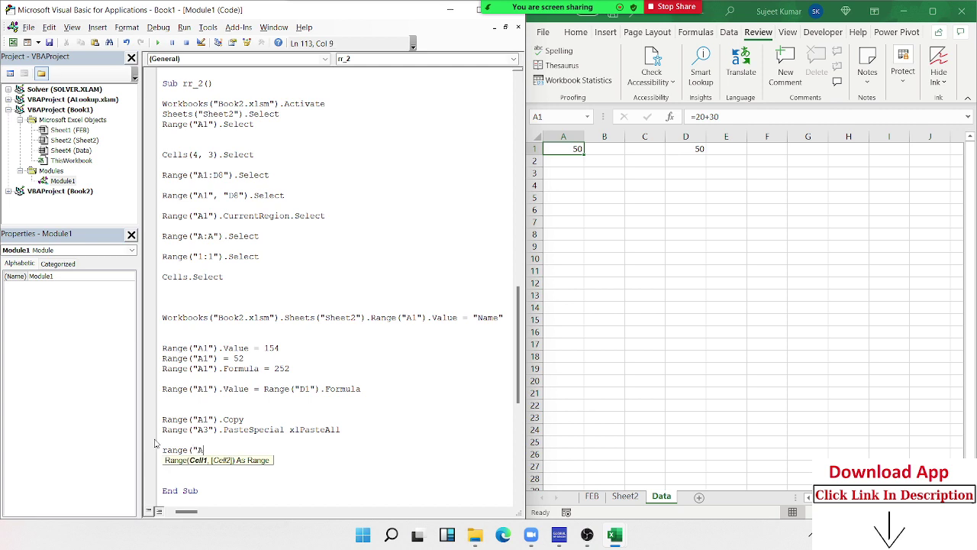
text(1"))
text(.copy)
key(Return)
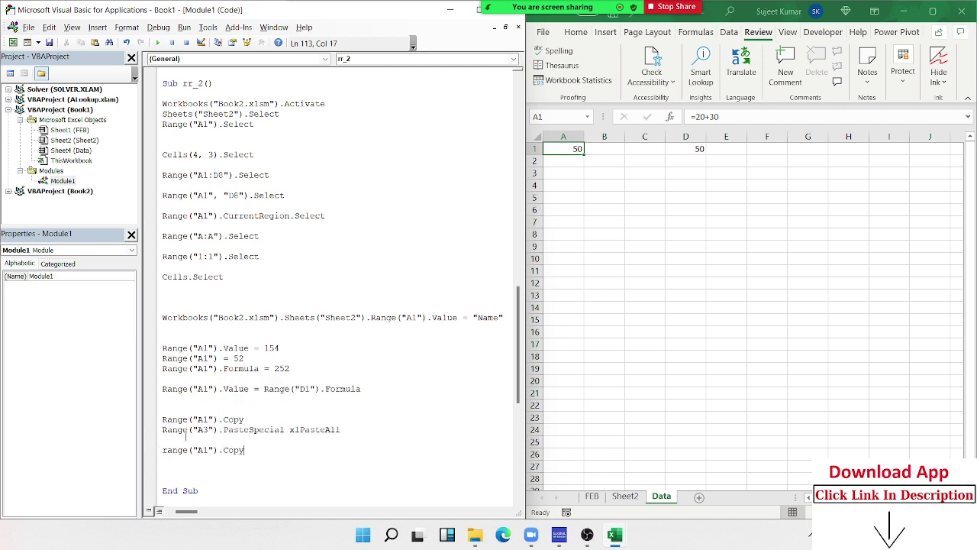
text(sheets)
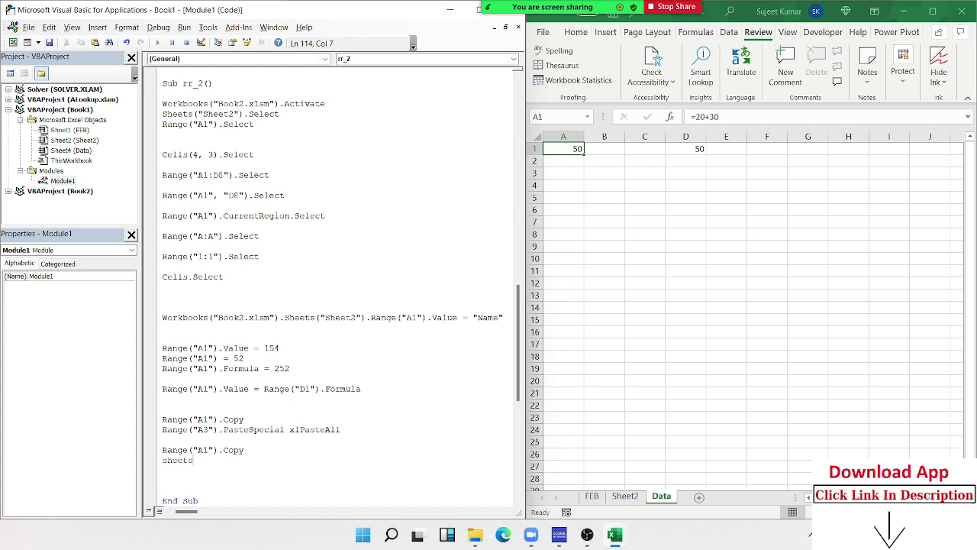
text(("Jan)
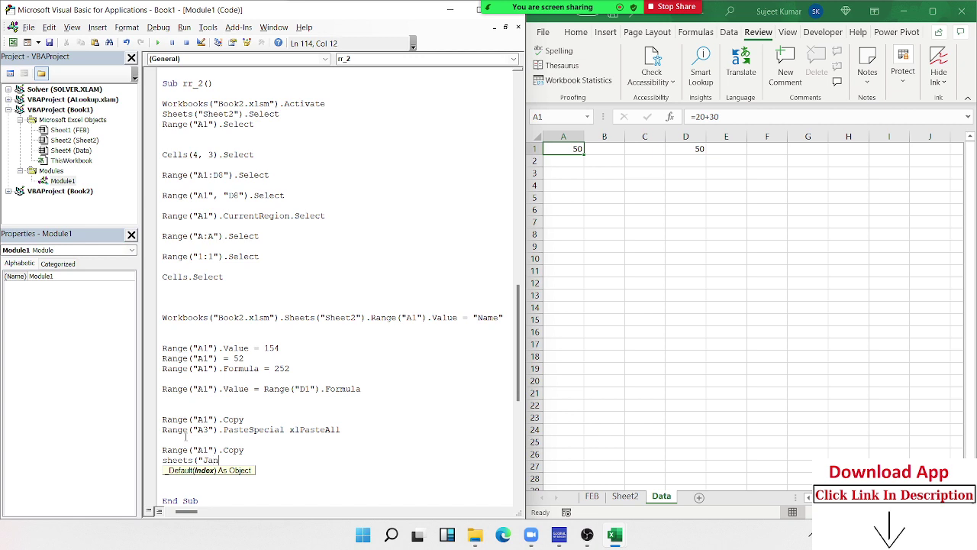
text(").se)
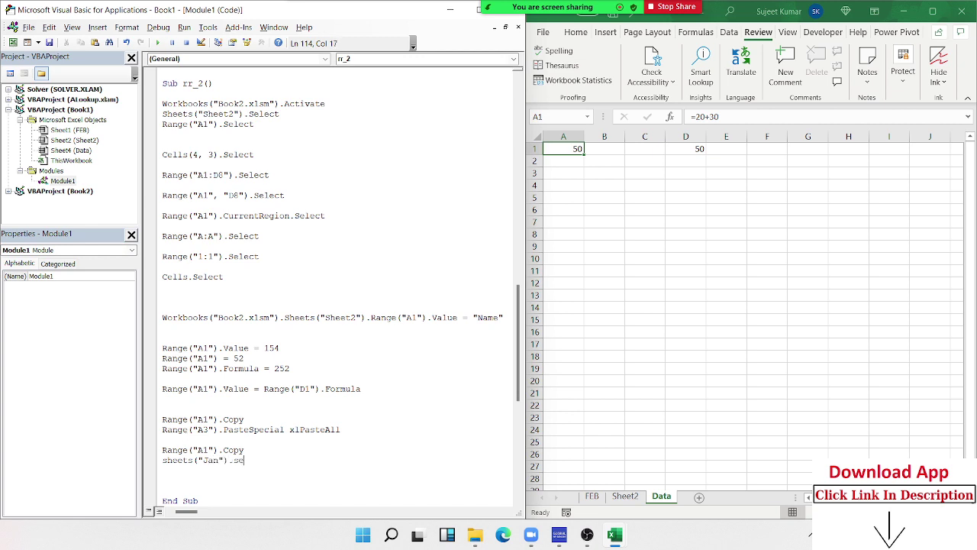
text(lect)
key(Return)
Add Range("A1").Select and ActiveSheet.Paste lines to paste into the Jan sheet
text(rag)
key(BackSpace)
text(nge()
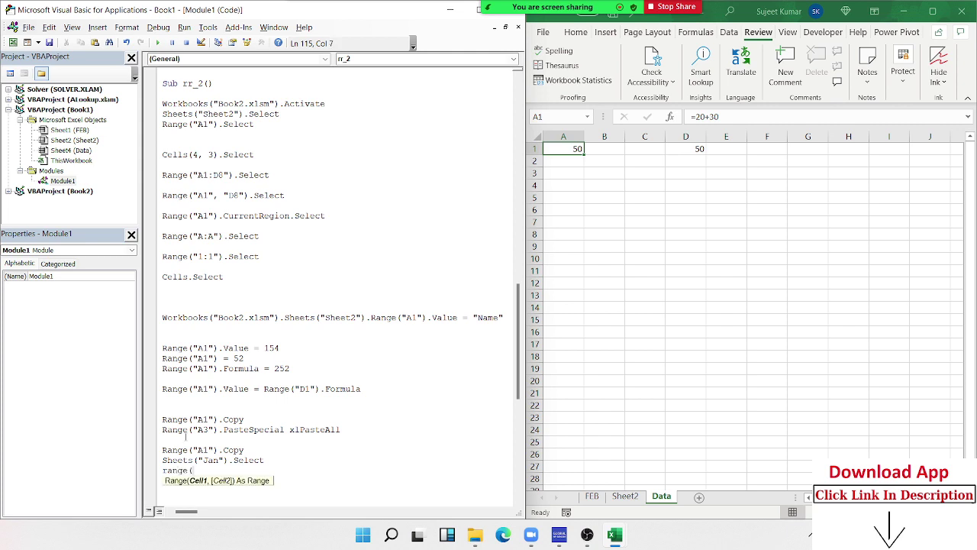
text(A1"))
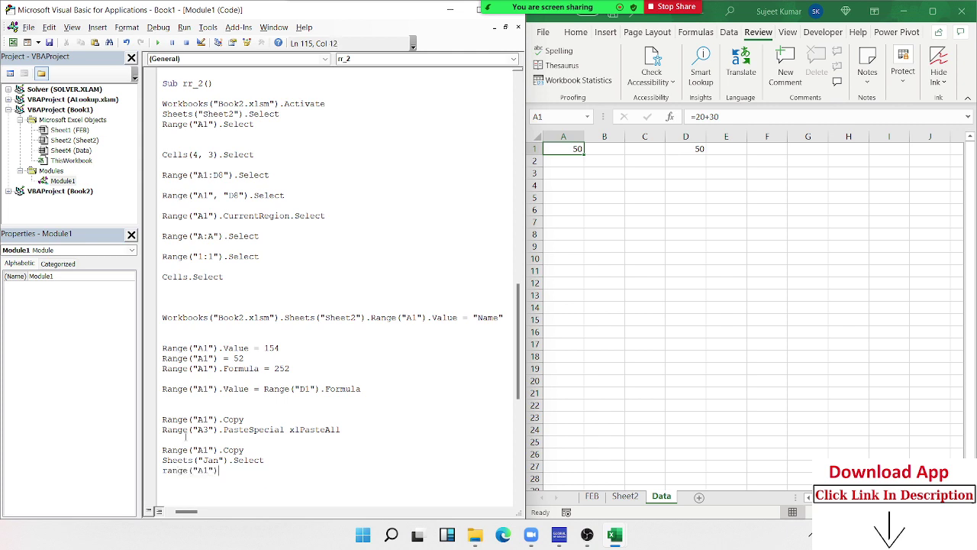
text(.se)
key(Return)
text(select)
key(BackSpace)
key(BackSpace)
key(BackSpace)
key(BackSpace)
key(BackSpace)
key(BackSpace)
key(BackSpace)
text(ac)
text(tiveshe)
text(et.p)
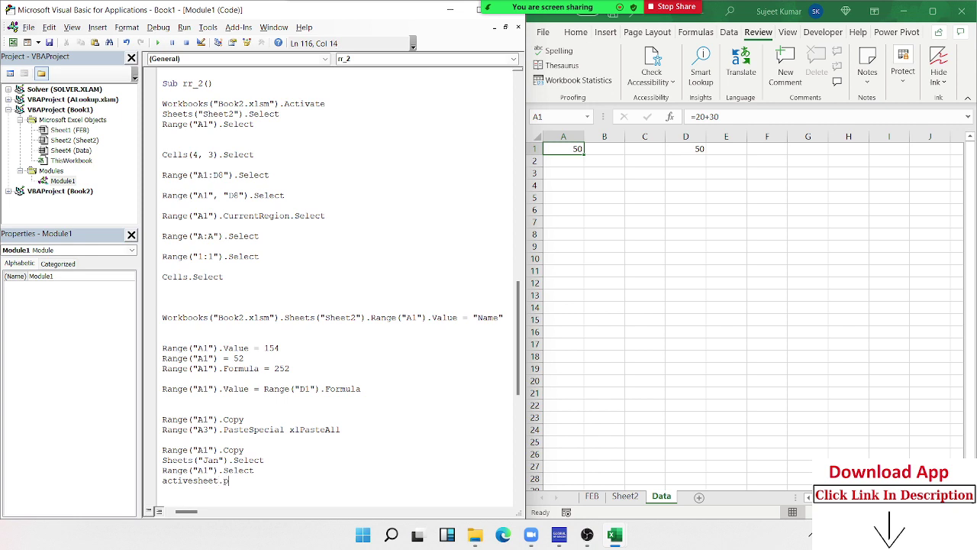
text(aste)
key(Return)
scroll(276, 376, down, 2)
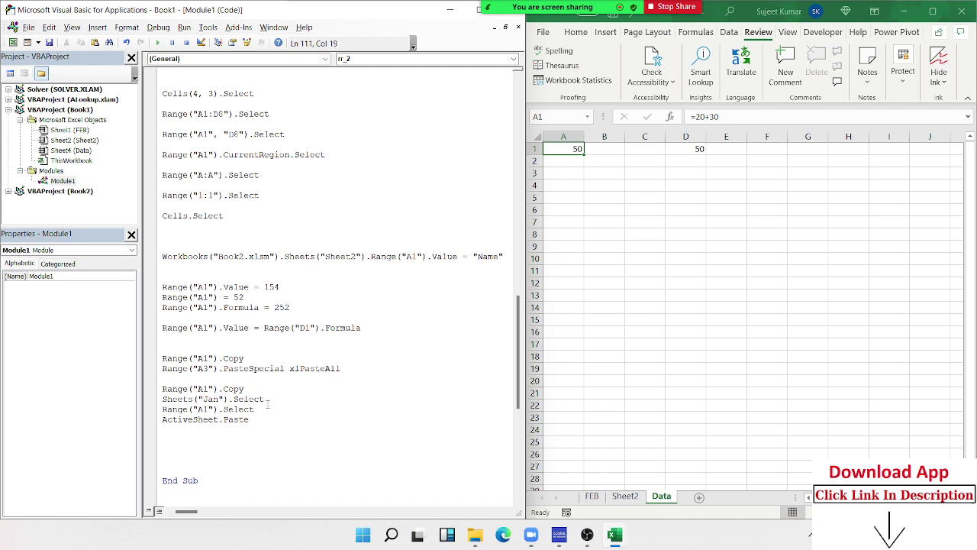
Paste Sheets("Jan"). in front of Range("A3").PasteSpecial so it targets the Jan sheet
drag(233, 399, 151, 401)
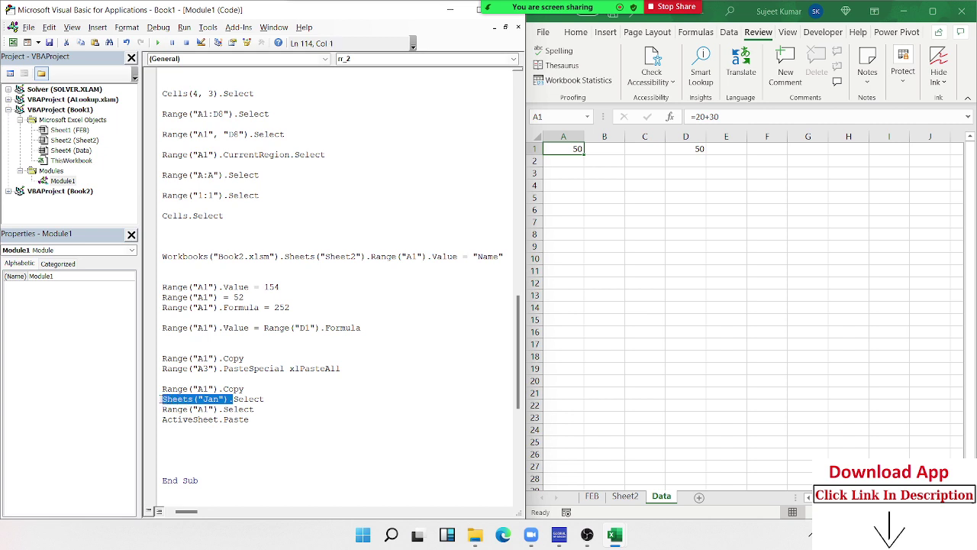
click(163, 369)
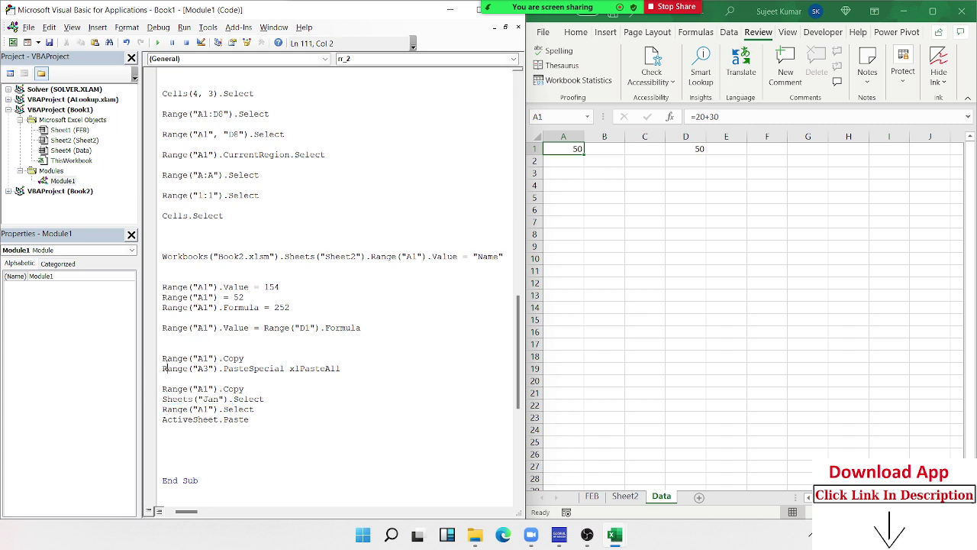
text(Sheets("Jan").)
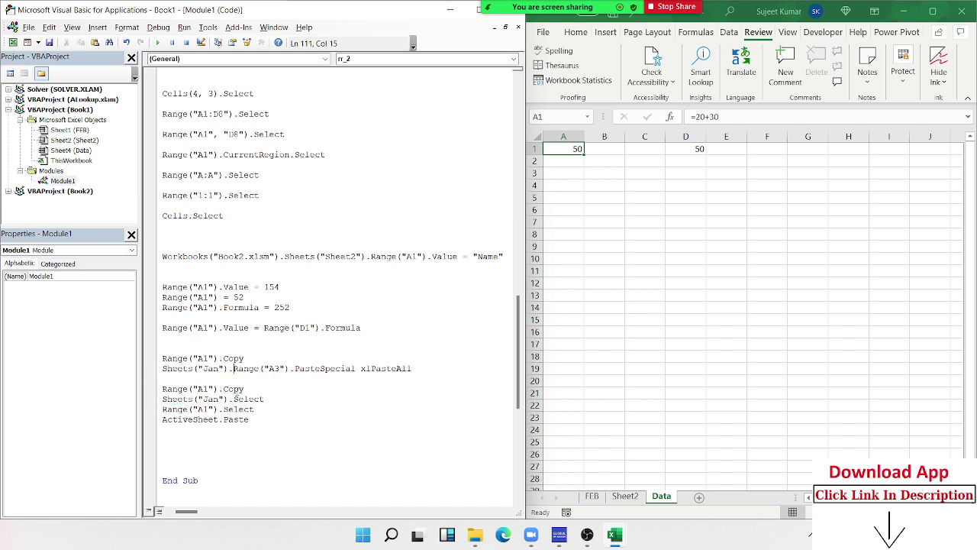
click(274, 404)
Review the rr_2 paste code against the Data and FEB sheets
double_click(211, 419)
double_click(229, 409)
click(690, 272)
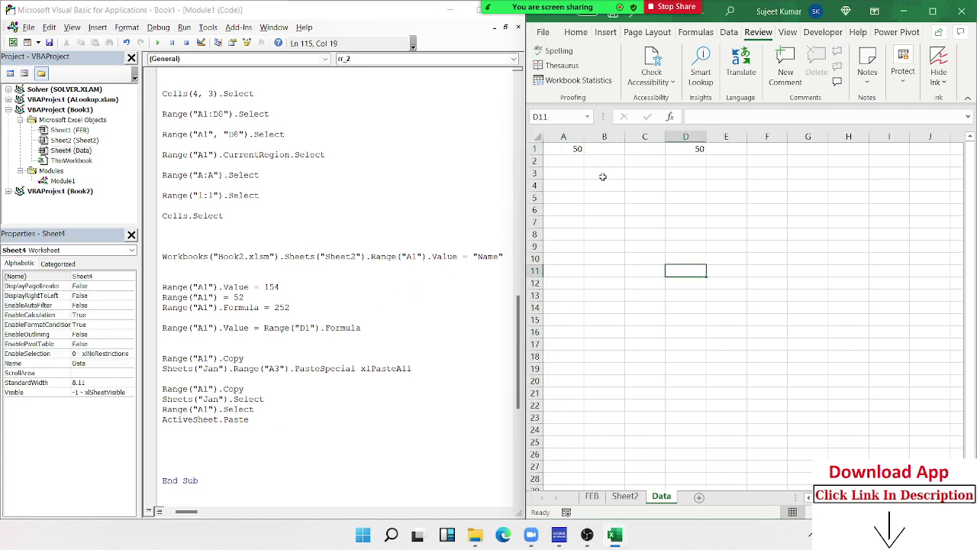
click(595, 162)
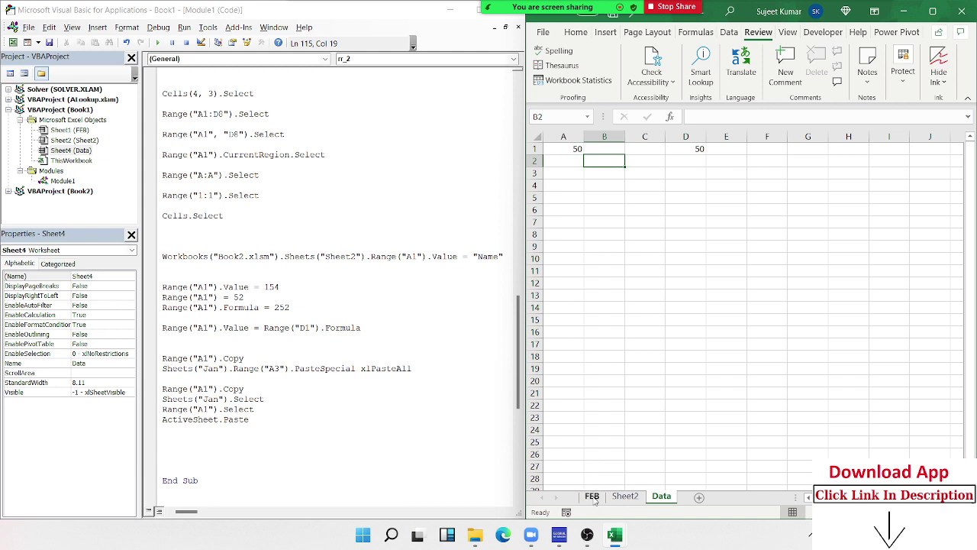
click(592, 495)
click(572, 150)
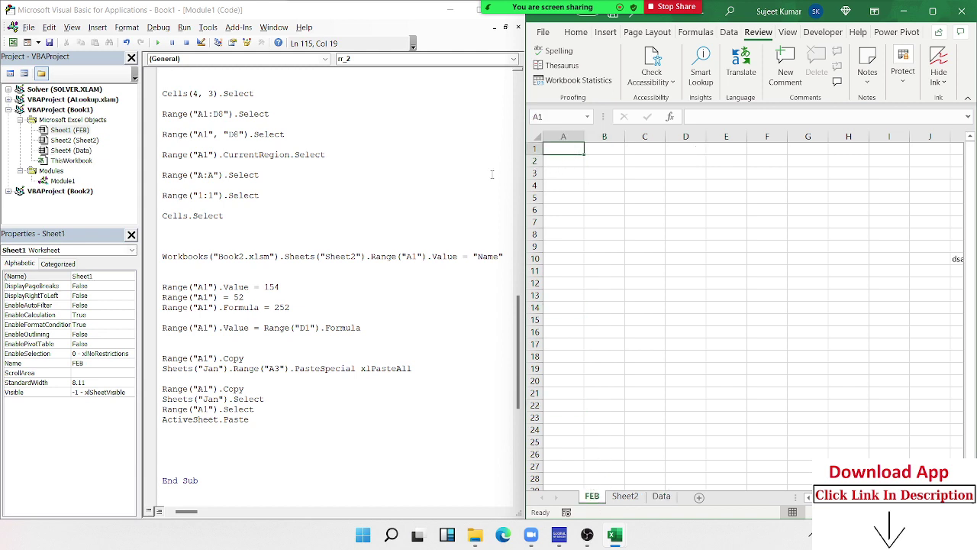
click(206, 432)
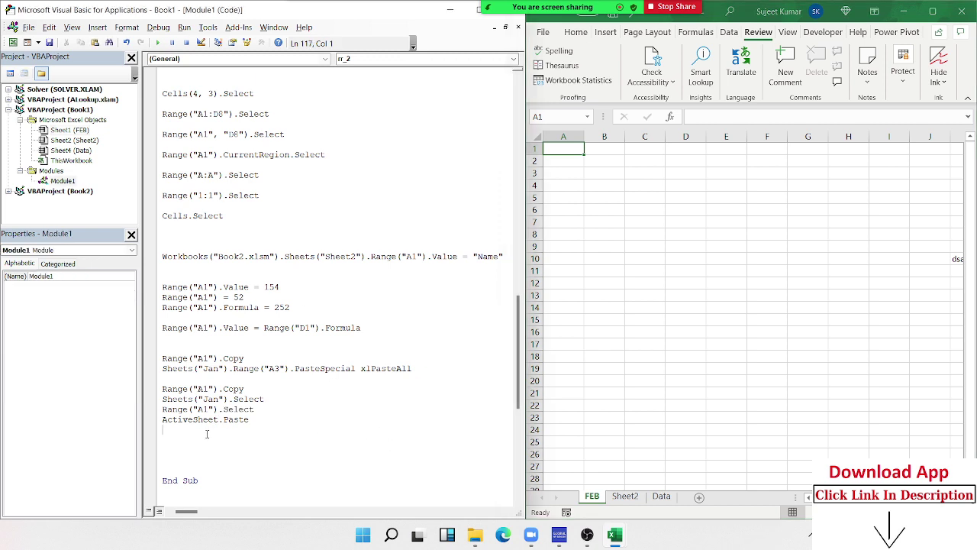
double_click(251, 369)
click(659, 497)
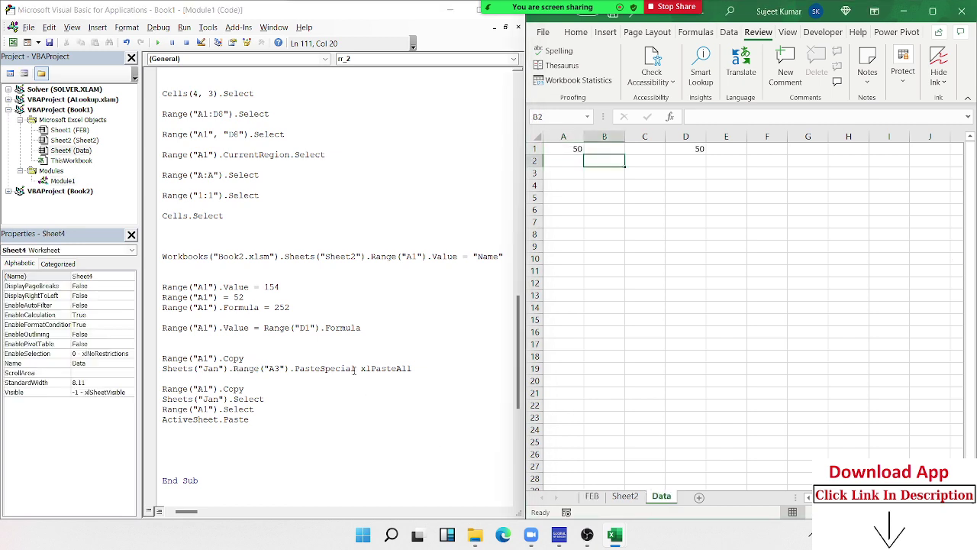
double_click(487, 257)
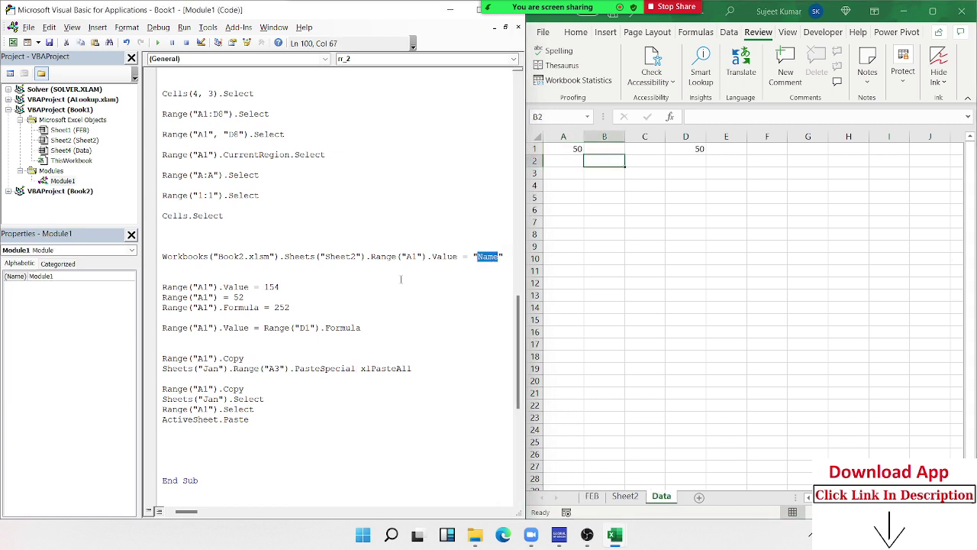
double_click(208, 368)
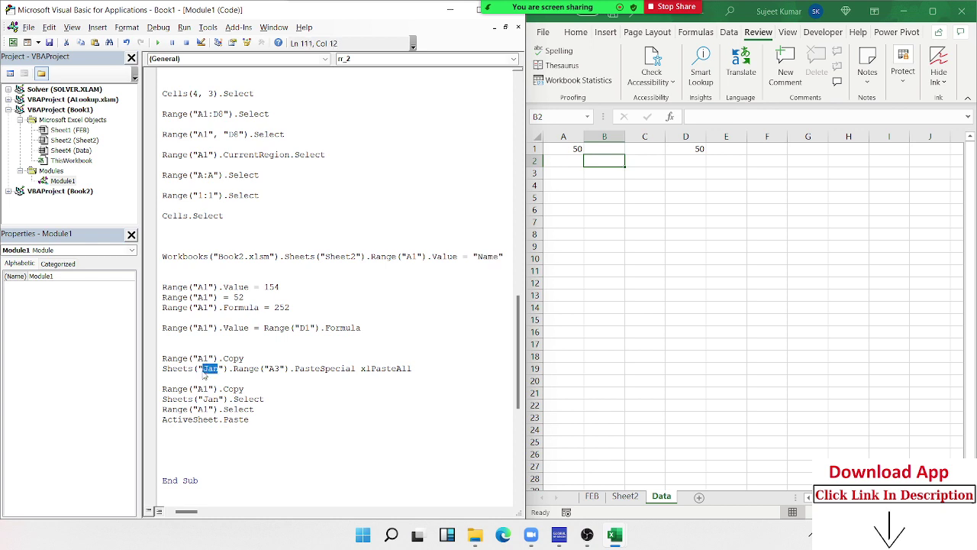
Add blank lines before End Sub and select A2:A10 on the Data sheet
click(193, 451)
key(Return)
key(Return)
key(Return)
scroll(211, 426, down, 3)
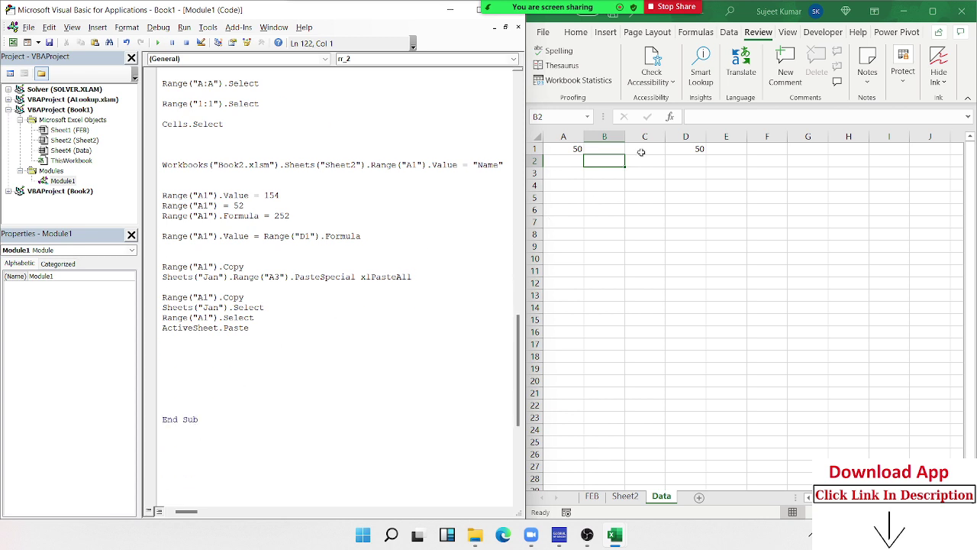
click(694, 147)
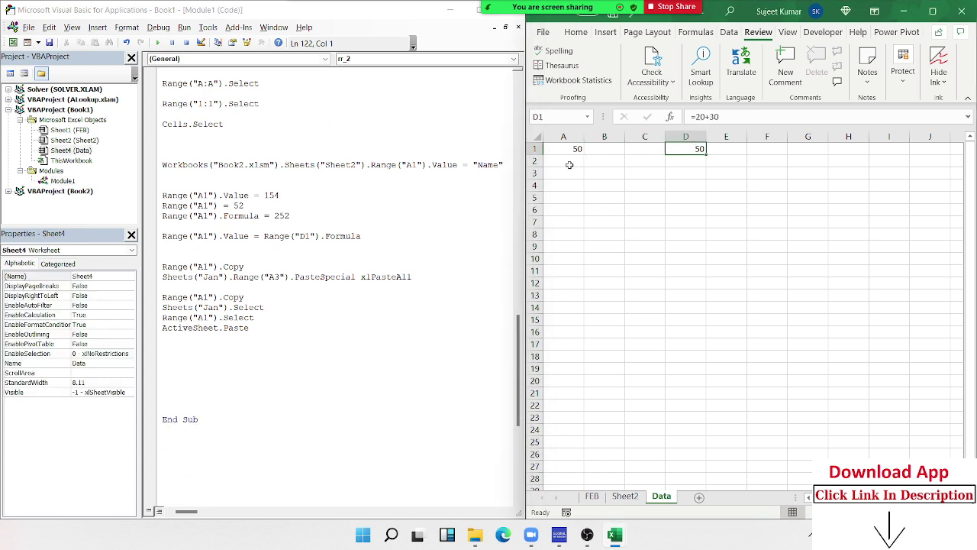
mouse_move(565, 161)
mouse_down()
mouse_move(561, 271)
mouse_move(561, 258)
mouse_up()
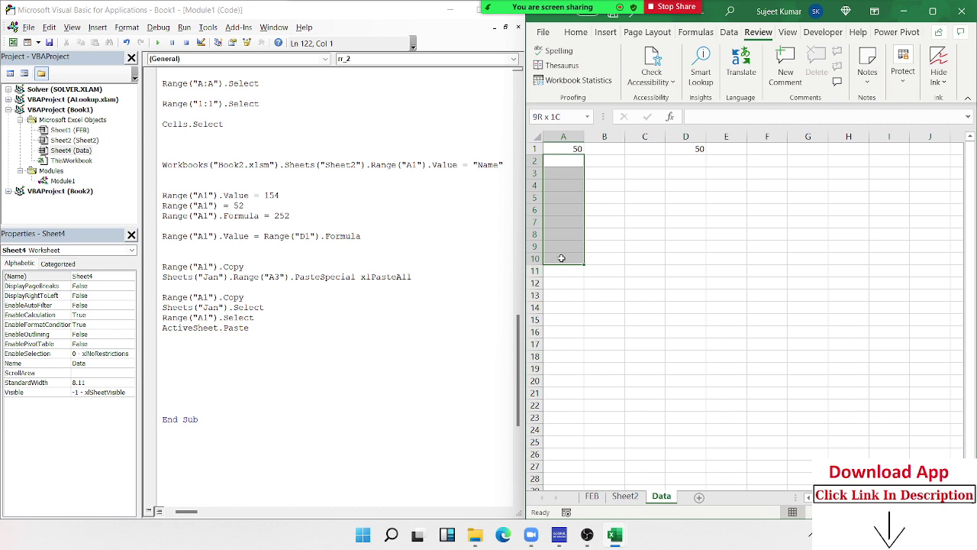
Type Range("D1").Copy on a new line in rr_2
click(216, 350)
text(r)
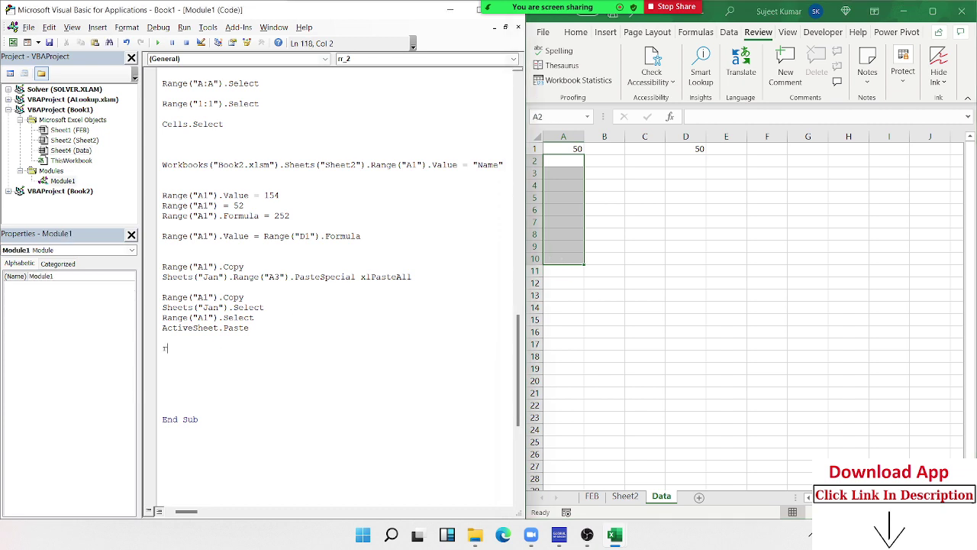
text(ange)
text(("A)
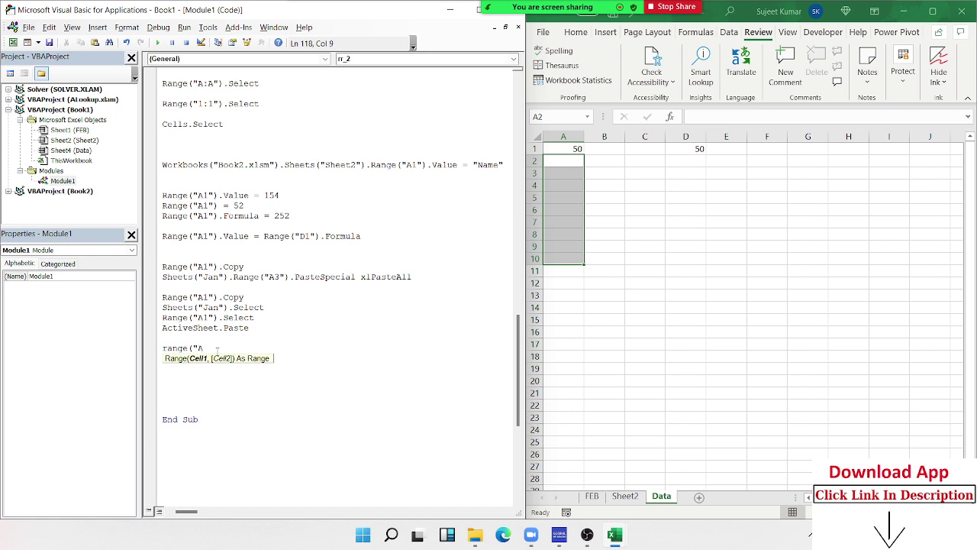
key(BackSpace)
text(D)
text(1"))
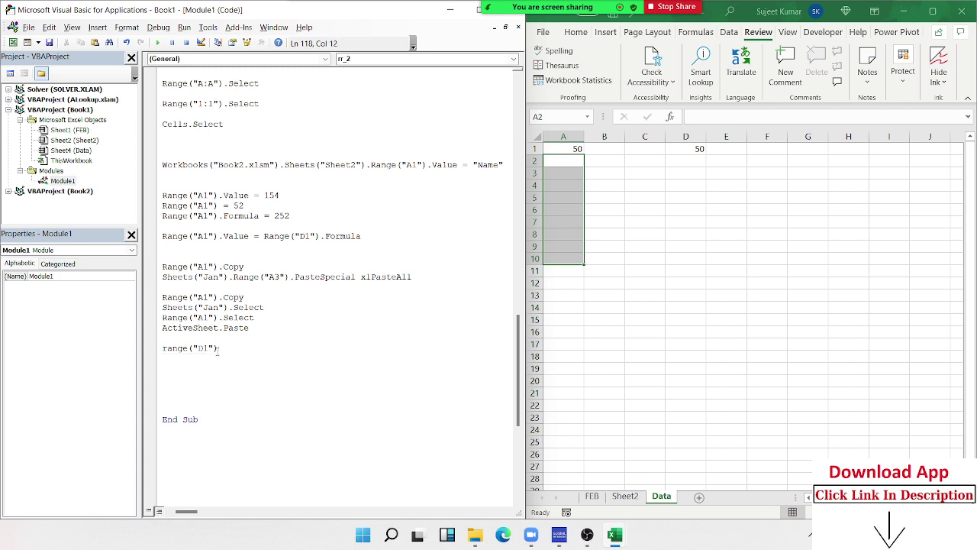
text(.cop)
key(Return)
Add Range("A1:A10").PasteSpecial xlPasteAll below the copy line
text(range()
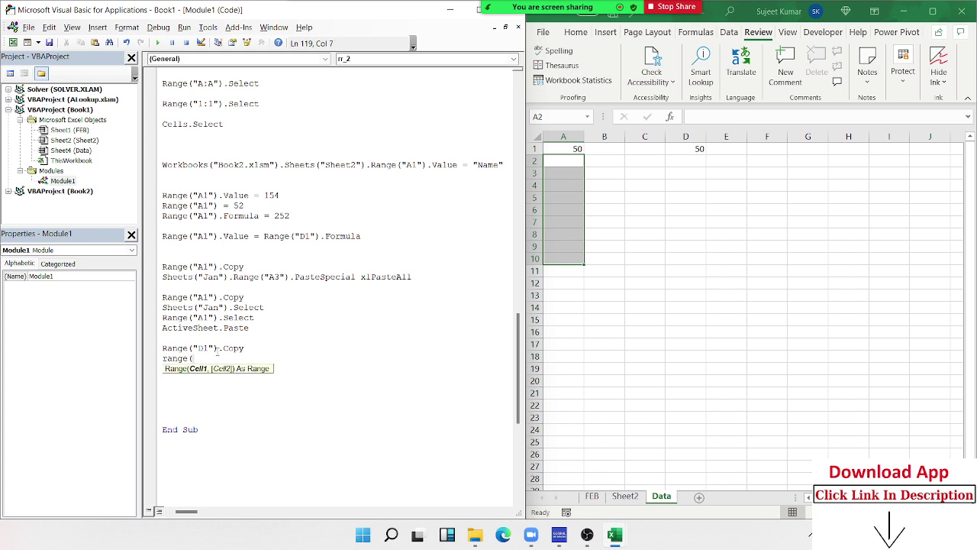
text("A1:)
text(A10"))
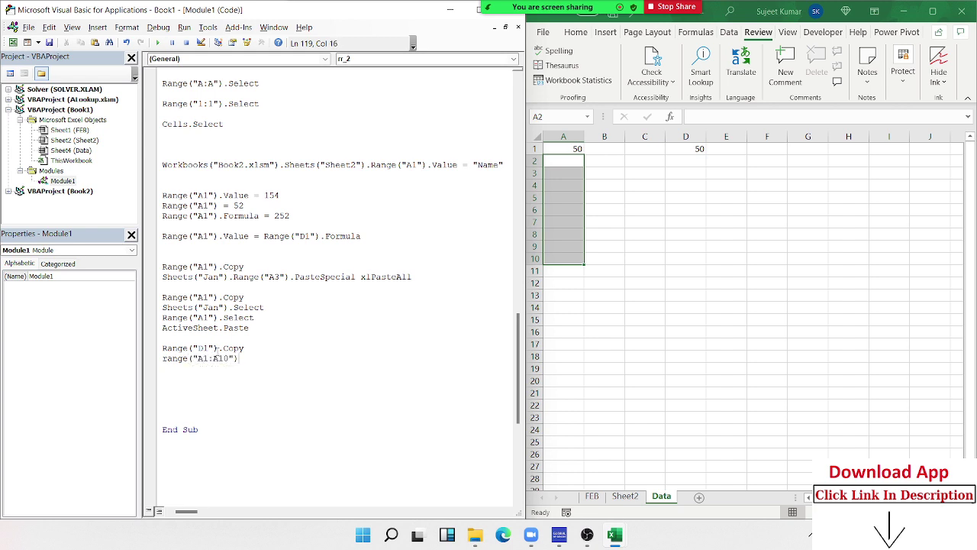
text(.PasteSp)
key(Down)
key(Down)
key(Down)
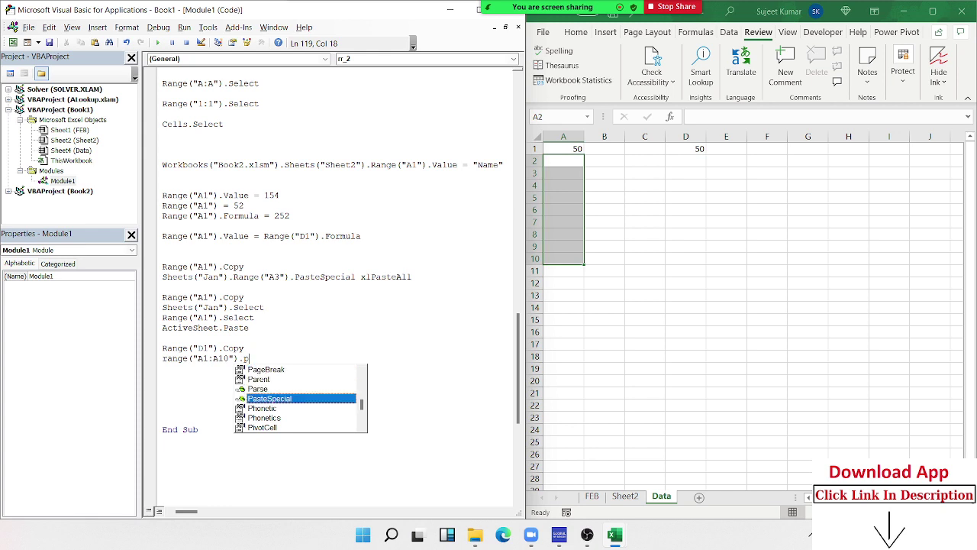
key(Tab)
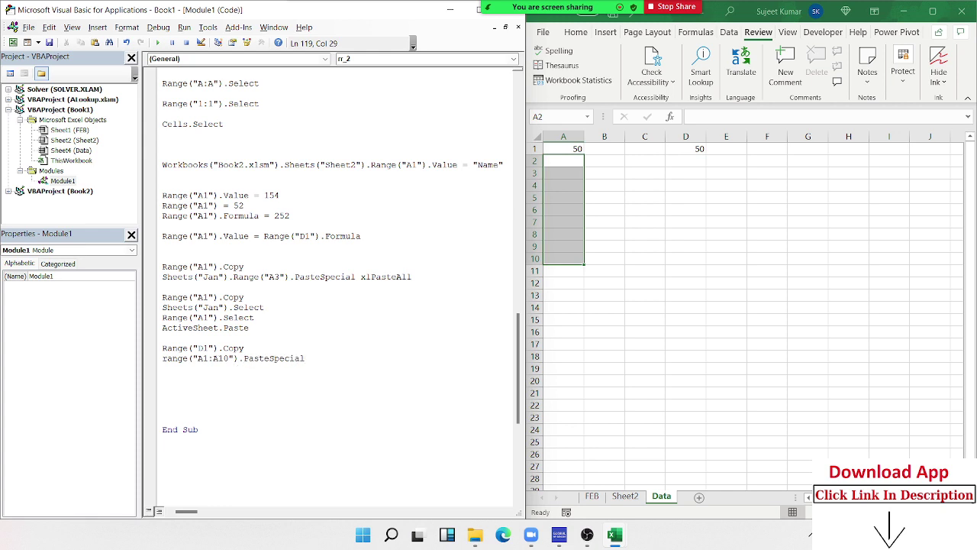
key(Tab)
key(Return)
double_click(226, 328)
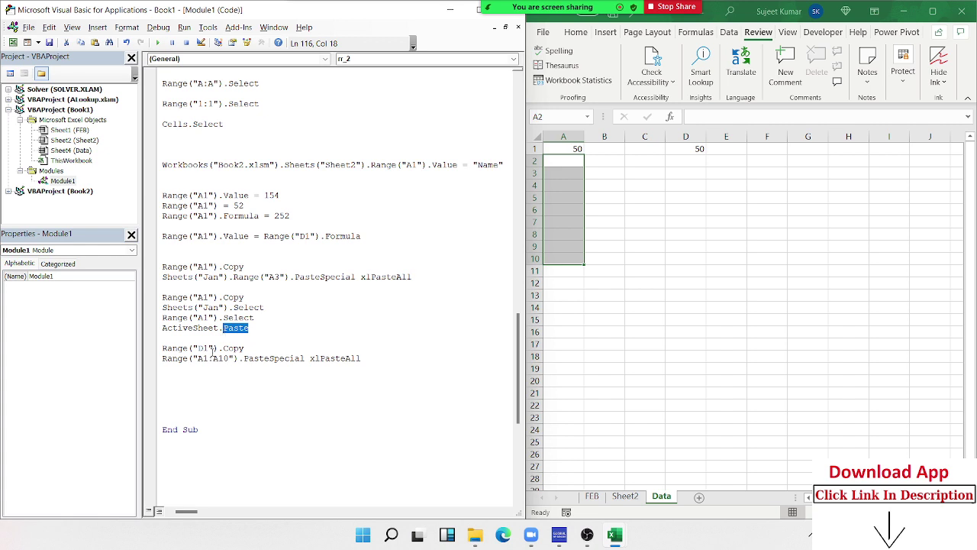
Extend the copy range from D1 to D1:D10
click(208, 348)
text(:D)
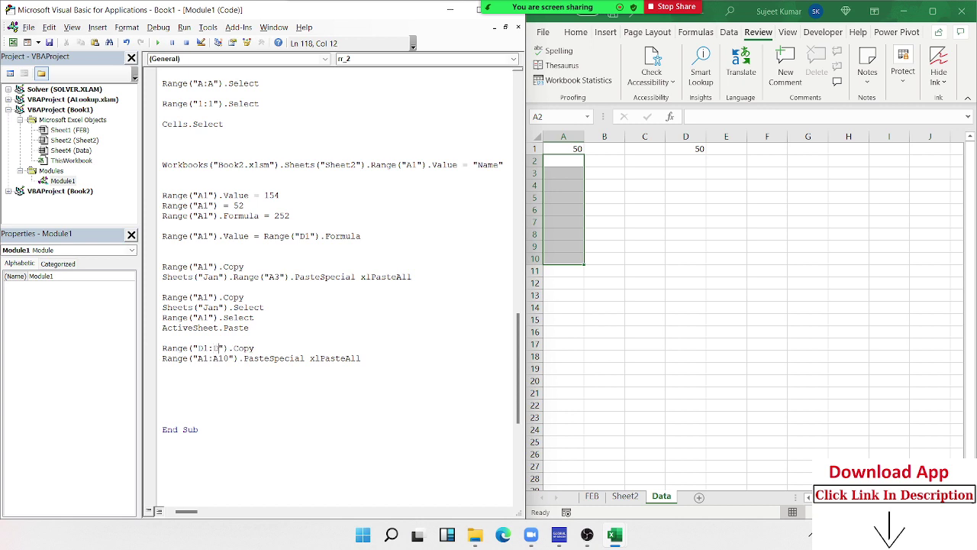
text(5)
click(285, 378)
click(217, 348)
key(Delete)
text(0)
key(BackSpace)
text(10)
click(238, 403)
drag(213, 397, 162, 195)
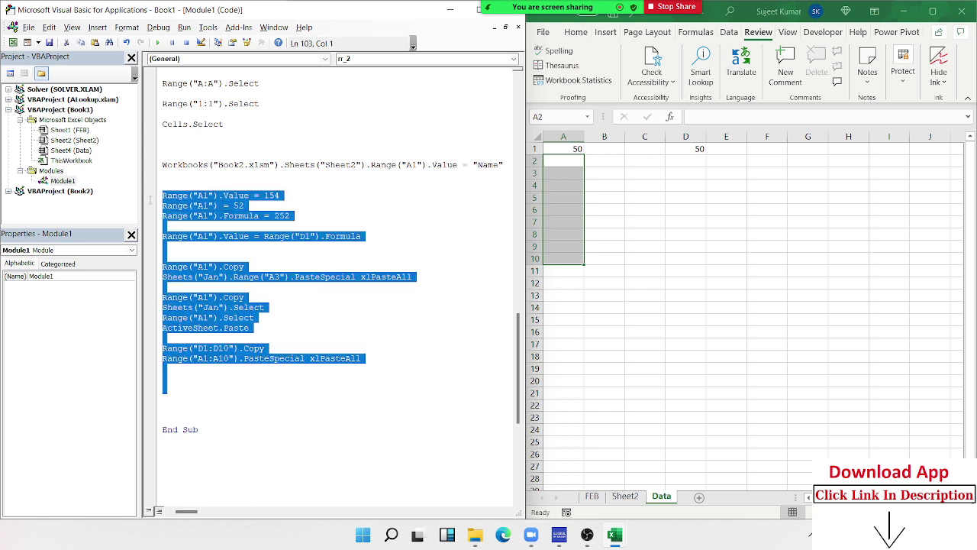
click(230, 325)
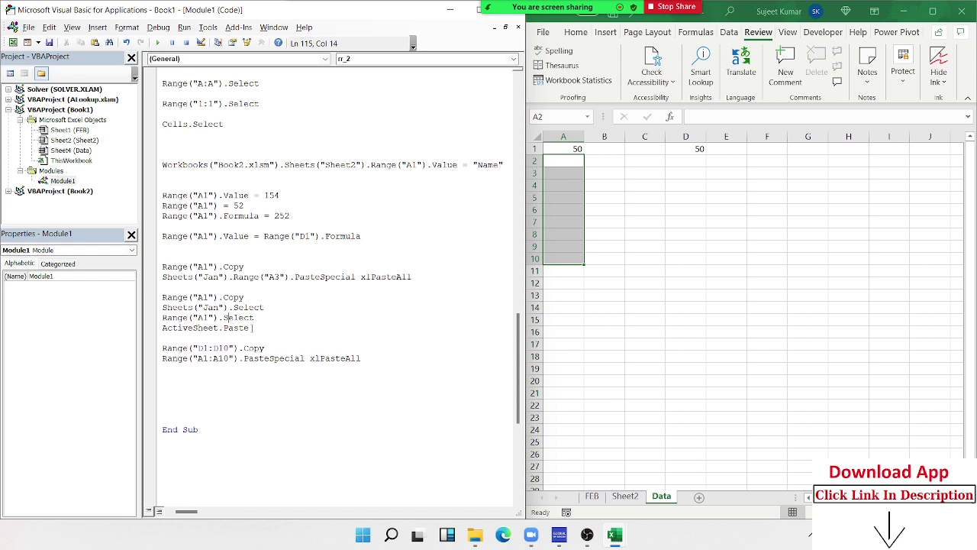
scroll(251, 329, up, 2)
scroll(250, 329, up, 3)
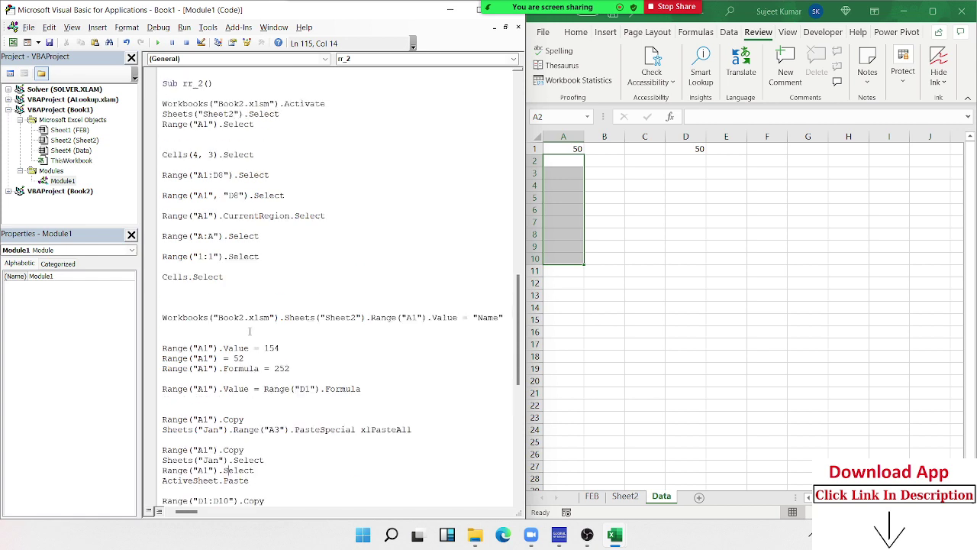
scroll(249, 330, up, 5)
scroll(249, 330, up, 2)
scroll(251, 330, up, 3)
scroll(249, 330, up, 3)
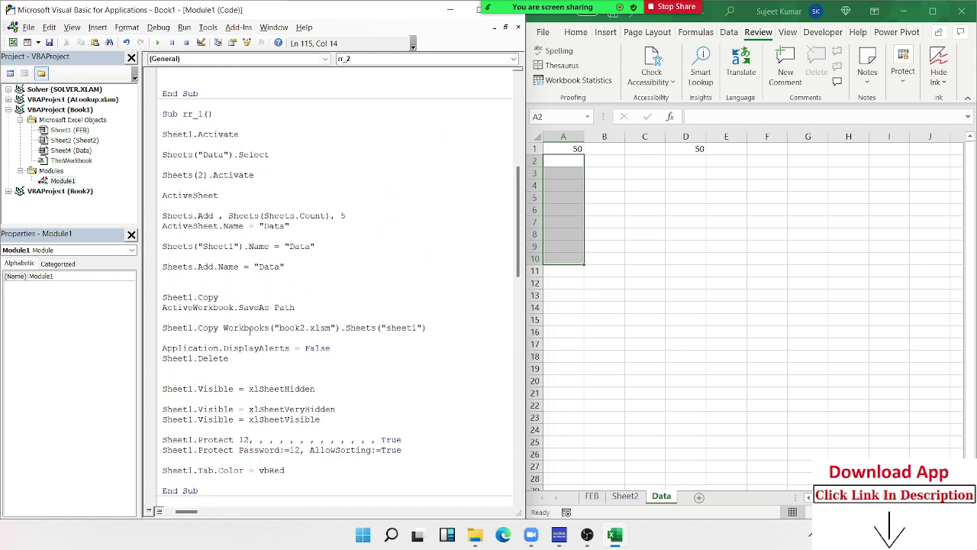
scroll(250, 330, up, 3)
scroll(249, 330, up, 3)
scroll(249, 330, up, 5)
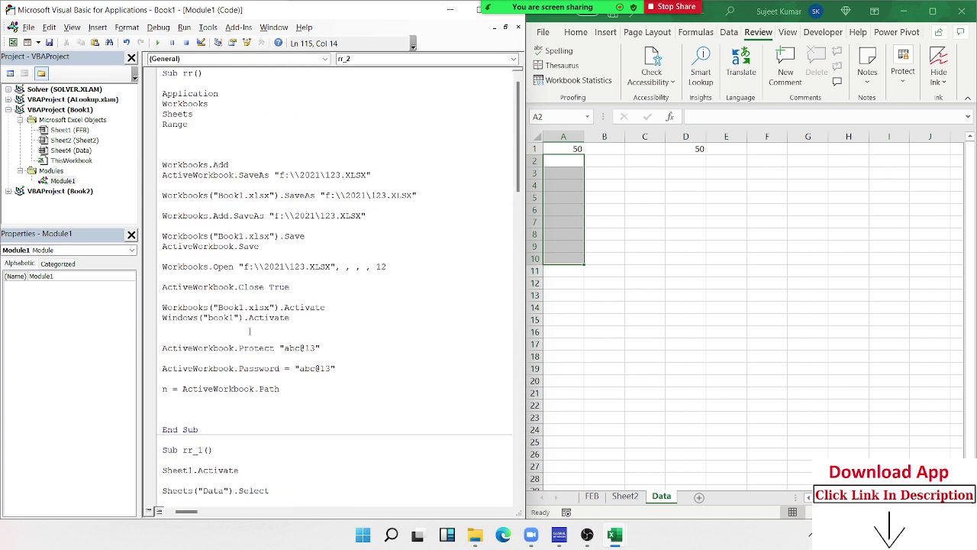
click(293, 328)
scroll(387, 330, down, 1)
scroll(374, 351, down, 4)
scroll(351, 382, down, 9)
scroll(326, 413, down, 10)
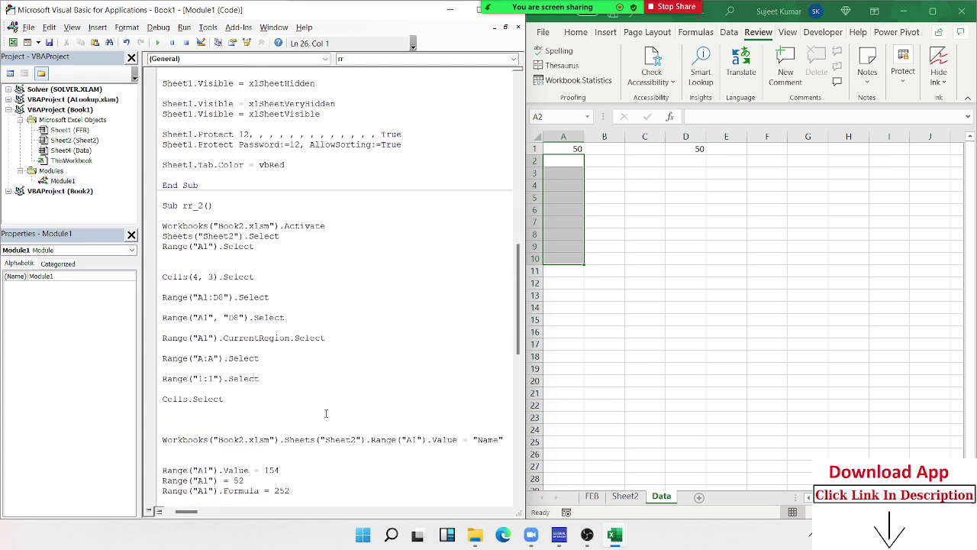
scroll(326, 413, down, 10)
scroll(325, 406, down, 1)
click(284, 309)
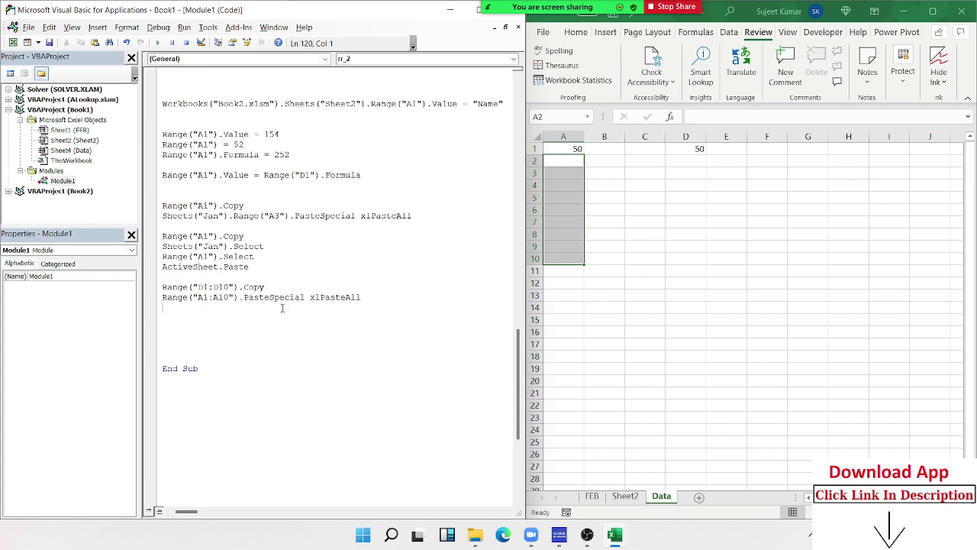